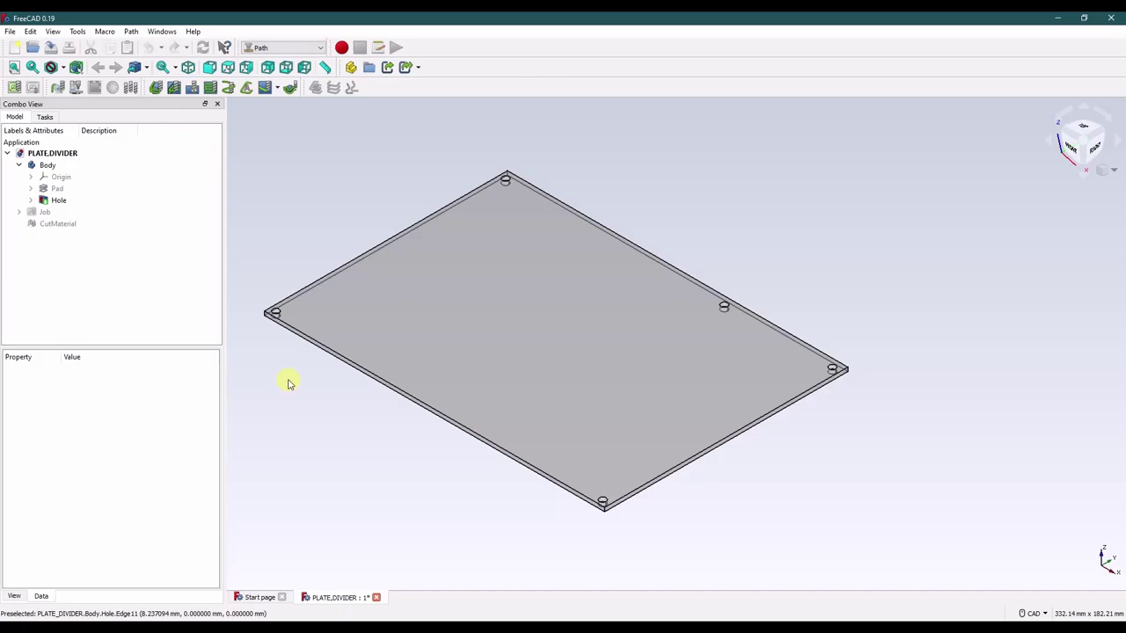
# Expand the Job node in the tree to view its operations.
pyautogui.click(18, 212)
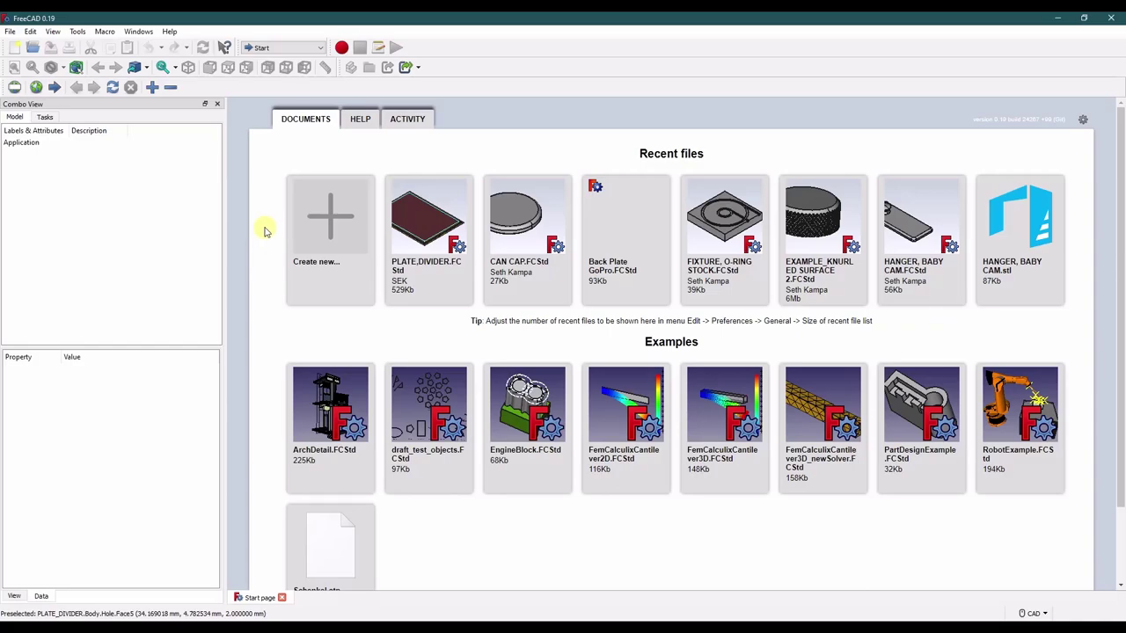
# Create a new document, switch to Part Design and start a sketch on the XY plane.
pyautogui.click(327, 225)
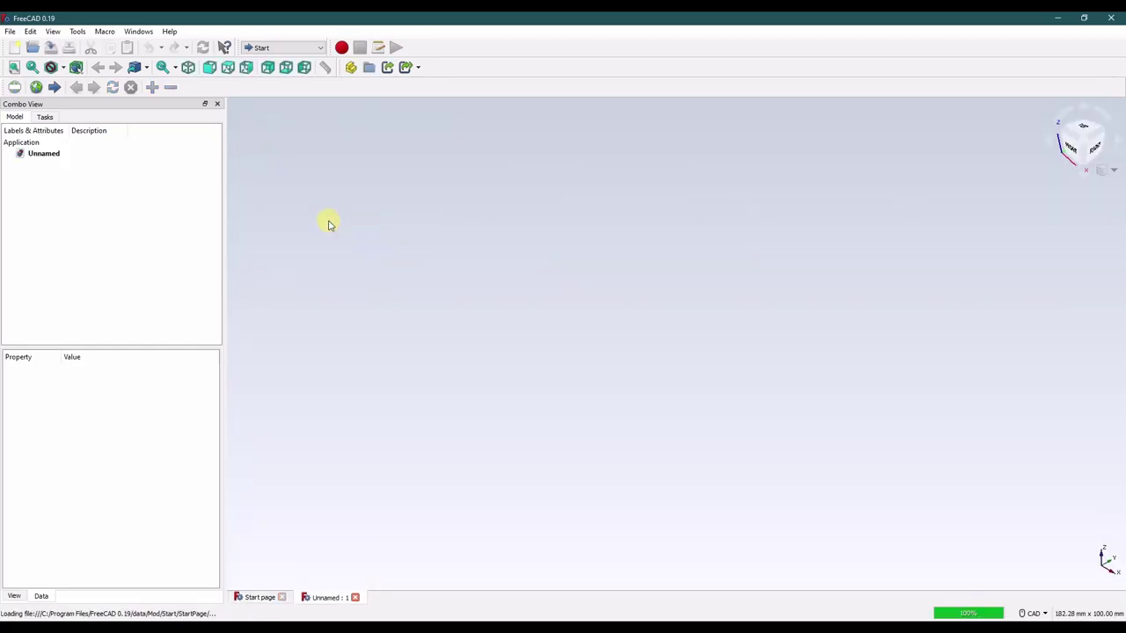
pyautogui.click(269, 46)
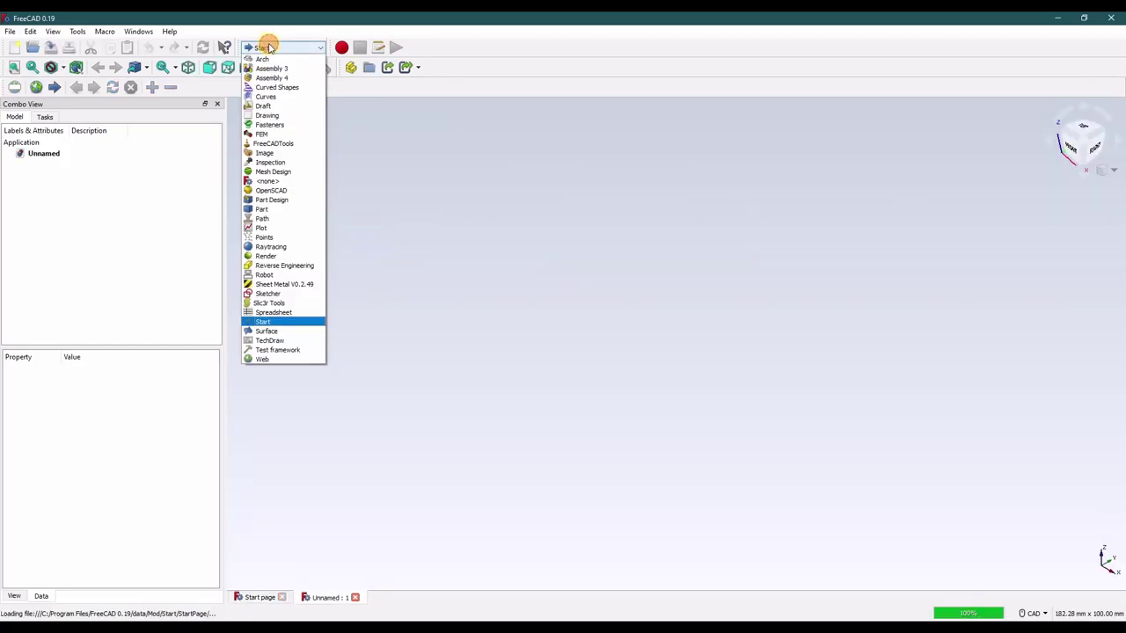
pyautogui.click(287, 203)
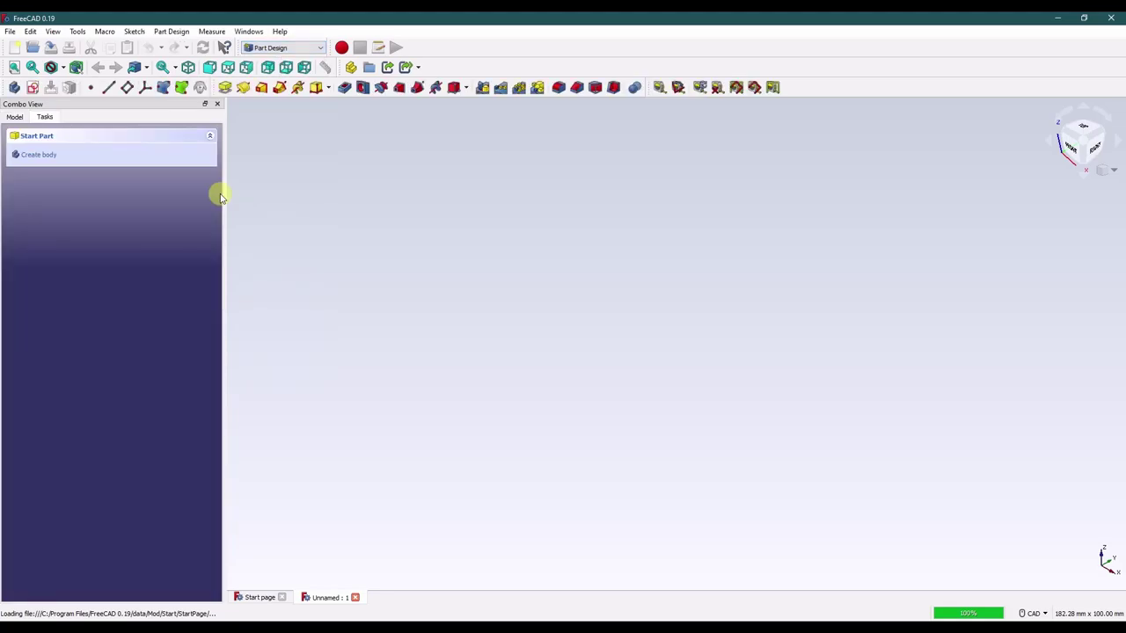
pyautogui.click(50, 160)
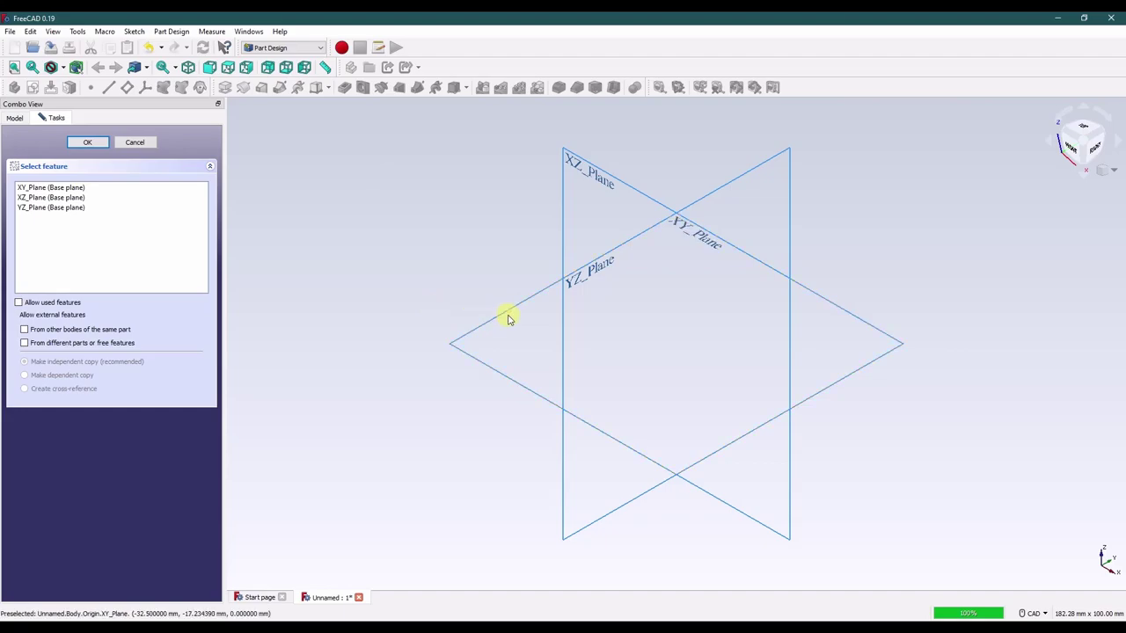
pyautogui.click(508, 314)
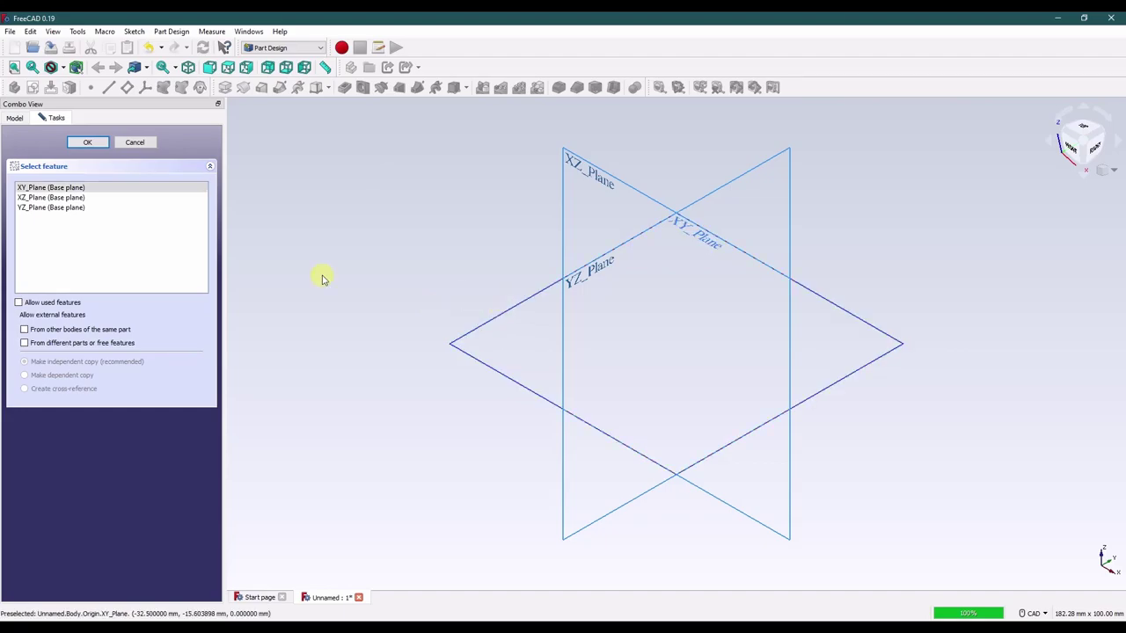
# Draw a rectangle starting at the sketch origin.
pyautogui.click(87, 142)
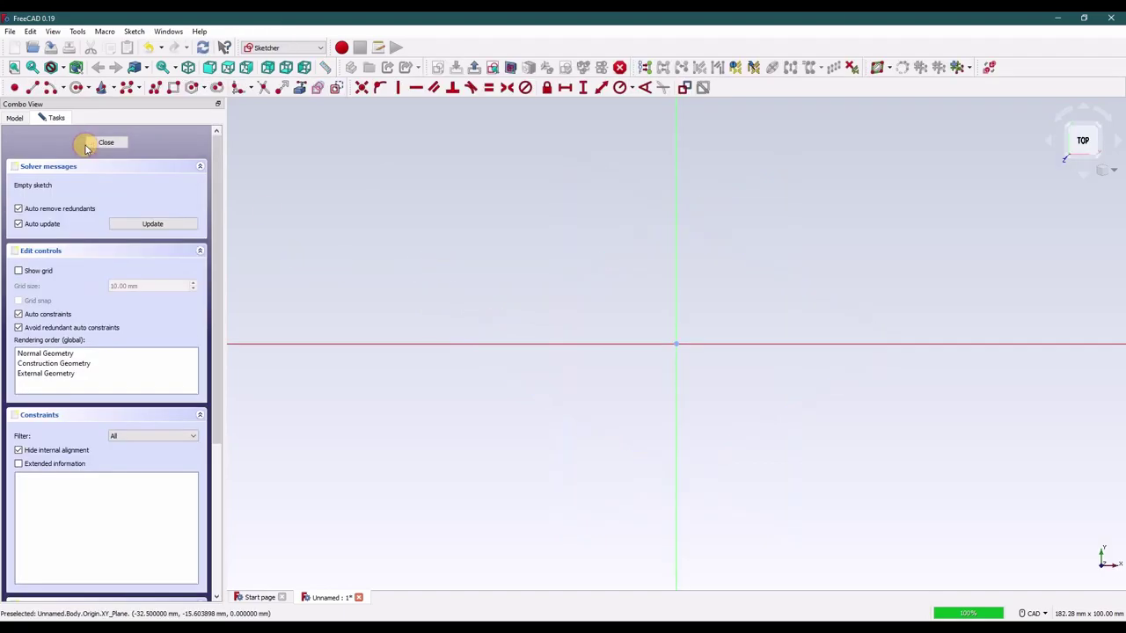
pyautogui.moveTo(437, 248)
pyautogui.mouseDown(button='middle')
pyautogui.moveTo(327, 314)
pyautogui.moveTo(264, 291)
pyautogui.mouseUp(button='middle')
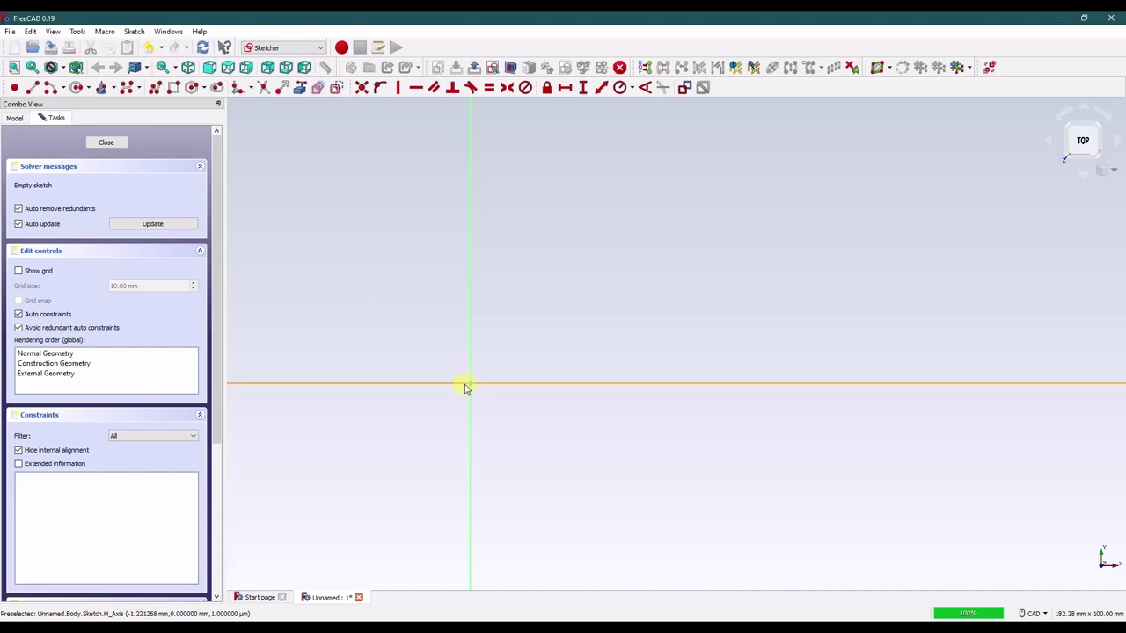
pyautogui.click(174, 88)
pyautogui.click(472, 384)
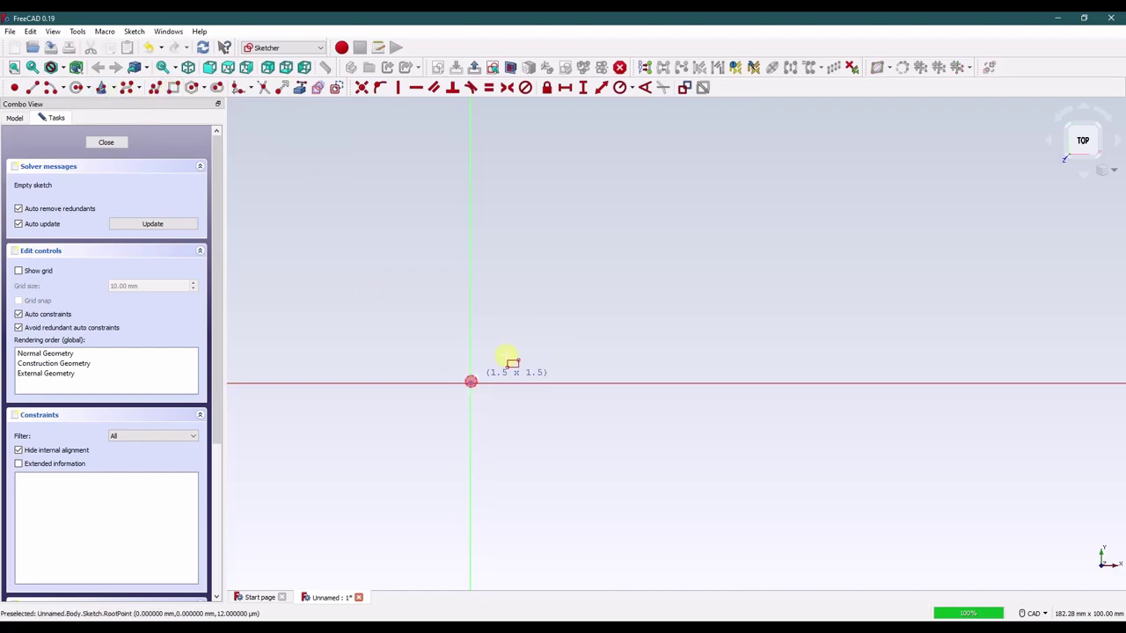
pyautogui.click(897, 159)
pyautogui.rightClick(752, 221)
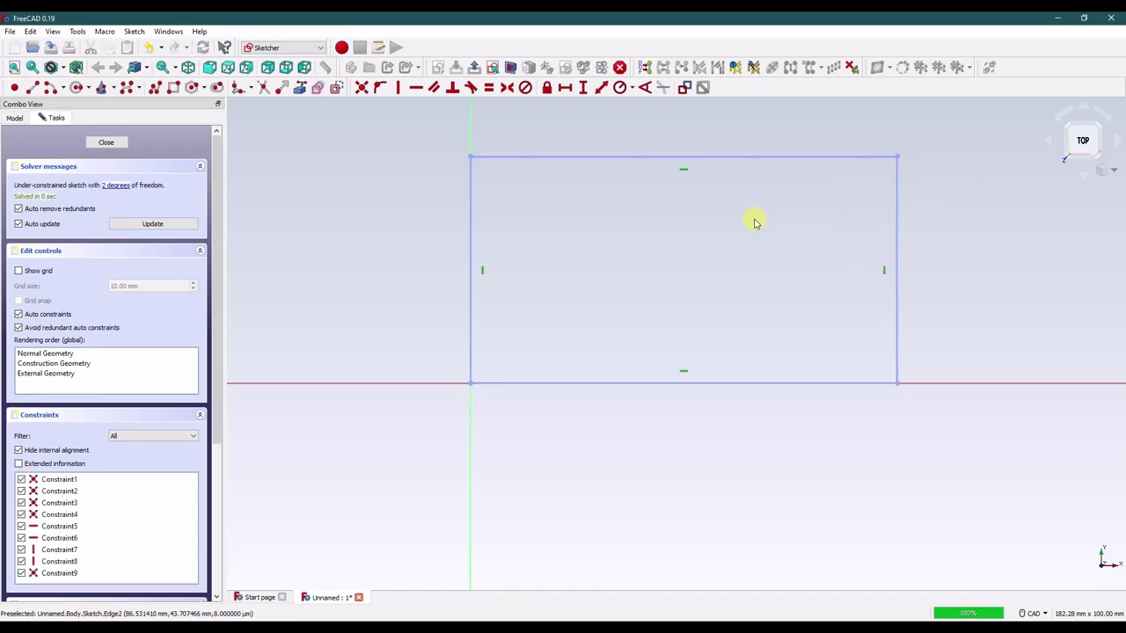
pyautogui.moveTo(752, 220); pyautogui.dragTo(669, 287, button='middle')
# Constrain the rectangle to 177.8 mm wide and 127 mm tall, placing the dimension labels.
pyautogui.click(561, 224)
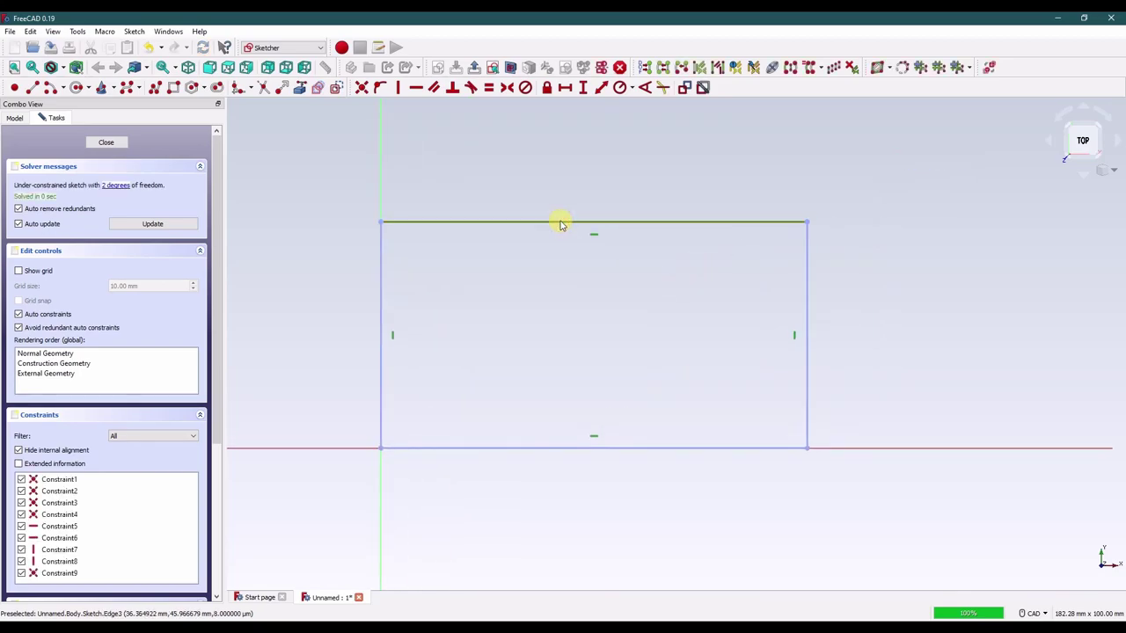
pyautogui.click(565, 88)
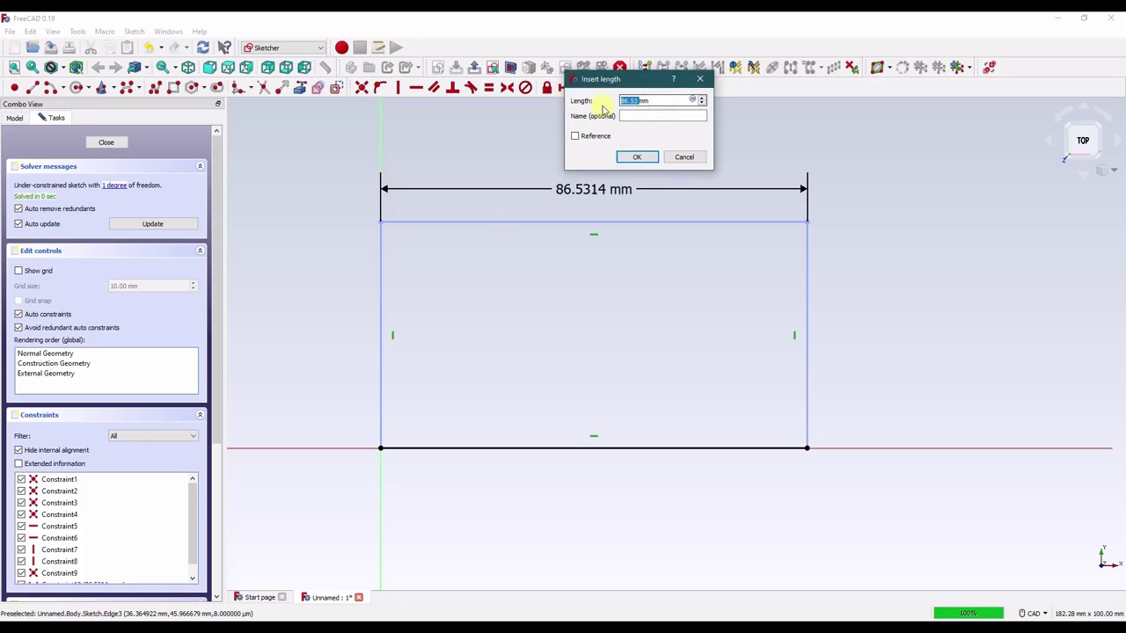
pyautogui.write('177.8')
pyautogui.press('Return')
pyautogui.scroll(-3, 568, 264)
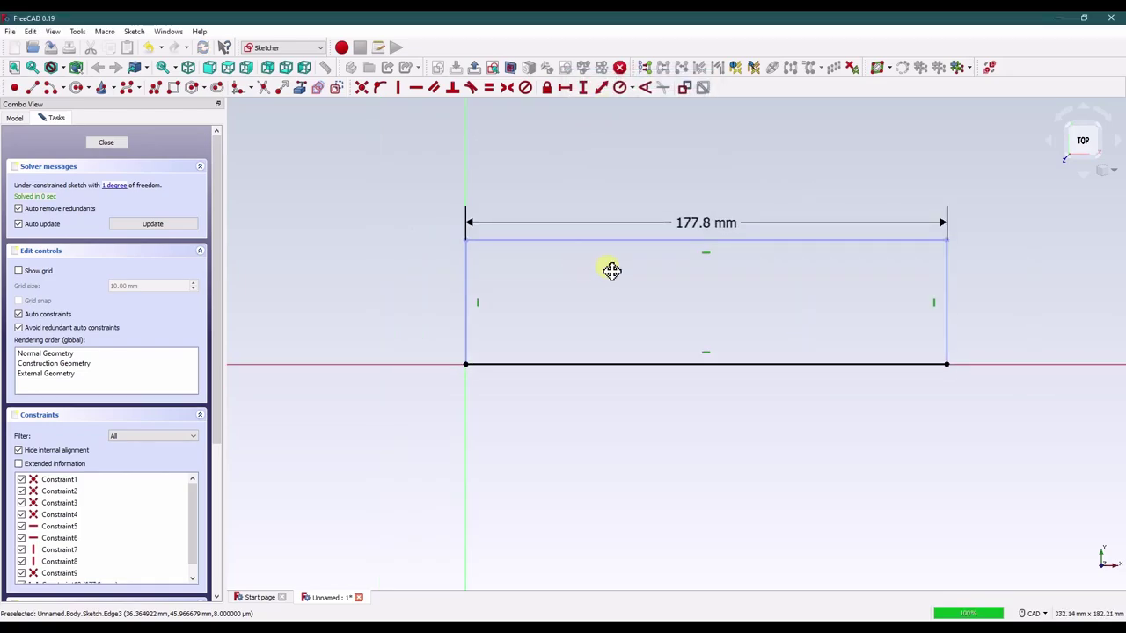
pyautogui.click(782, 322)
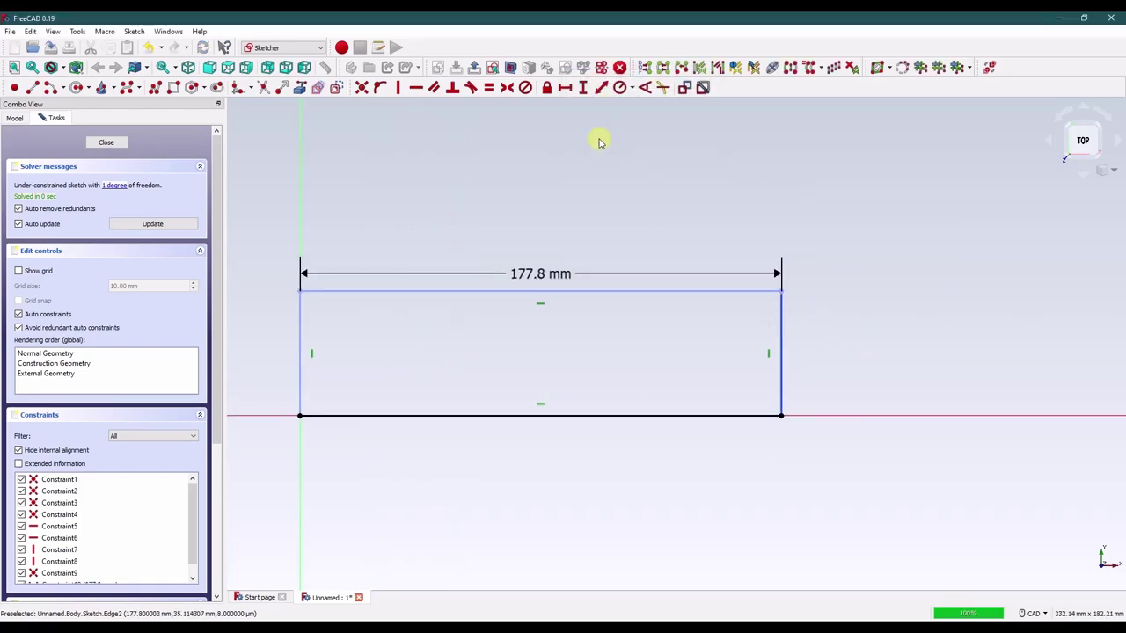
pyautogui.click(583, 87)
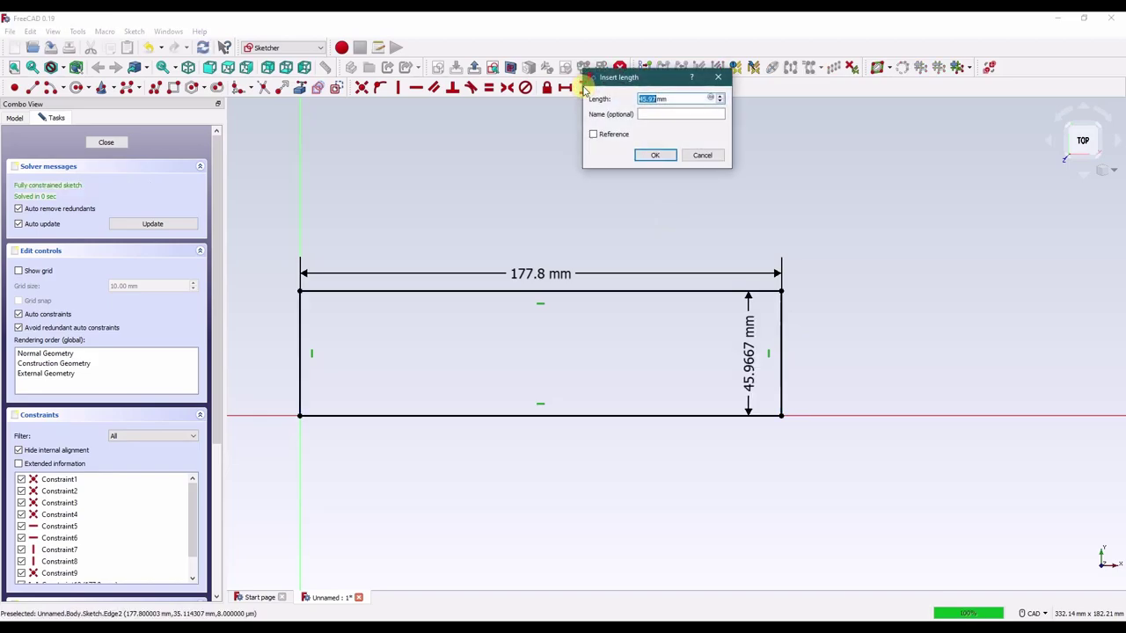
pyautogui.write('127')
pyautogui.press('Return')
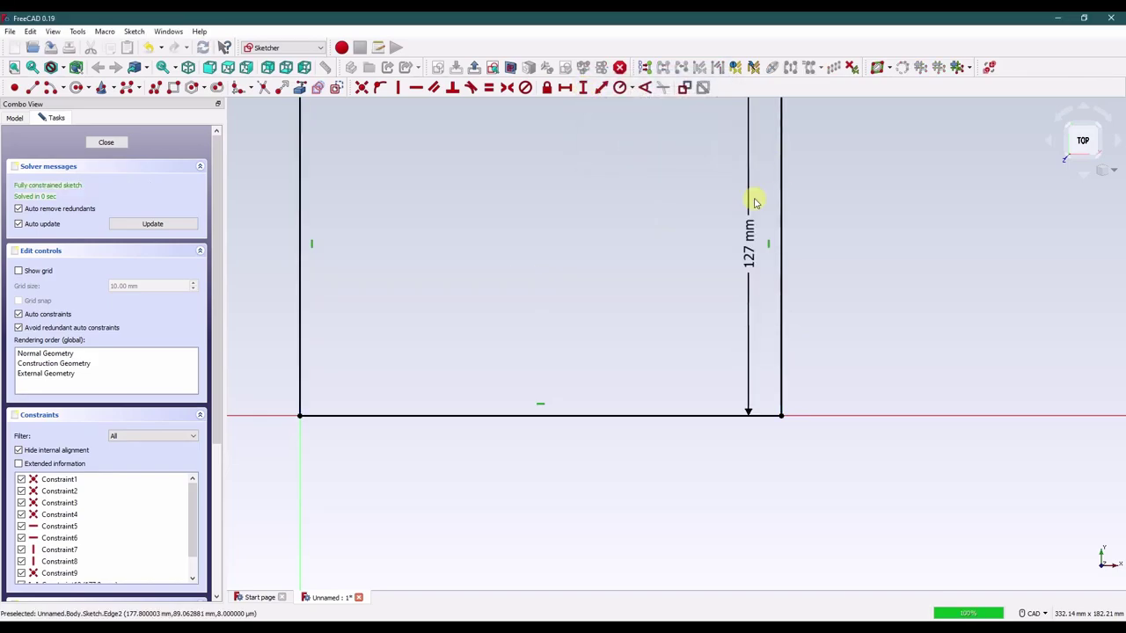
pyautogui.moveTo(748, 234); pyautogui.dragTo(892, 230)
pyautogui.moveTo(639, 171)
pyautogui.mouseDown(button='middle')
pyautogui.moveTo(621, 410)
pyautogui.moveTo(599, 234)
pyautogui.mouseUp(button='middle')
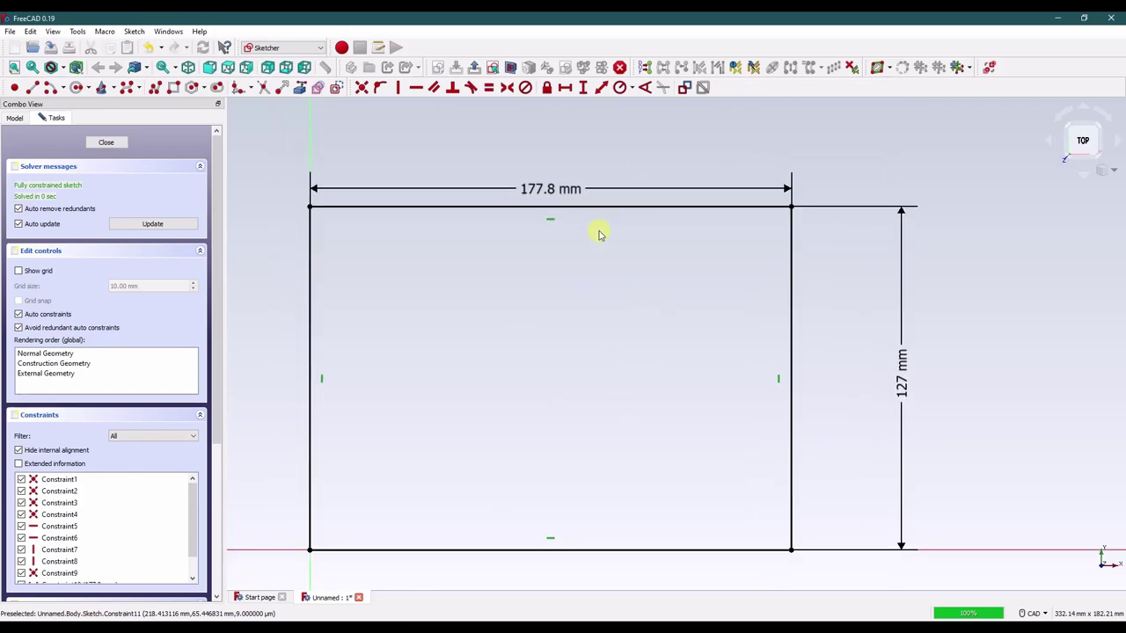
pyautogui.moveTo(565, 190); pyautogui.dragTo(563, 155)
# Close the rectangle sketch and pad it 2 mm thick into a plate.
pyautogui.click(106, 142)
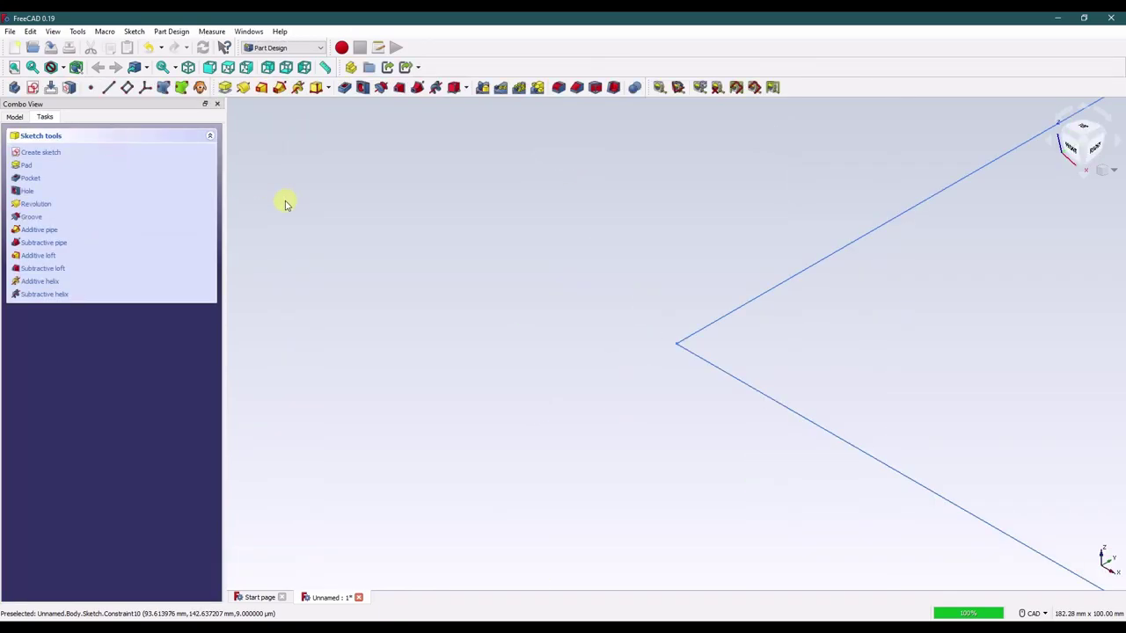
pyautogui.moveTo(347, 219); pyautogui.dragTo(255, 236, button='middle')
pyautogui.click(28, 166)
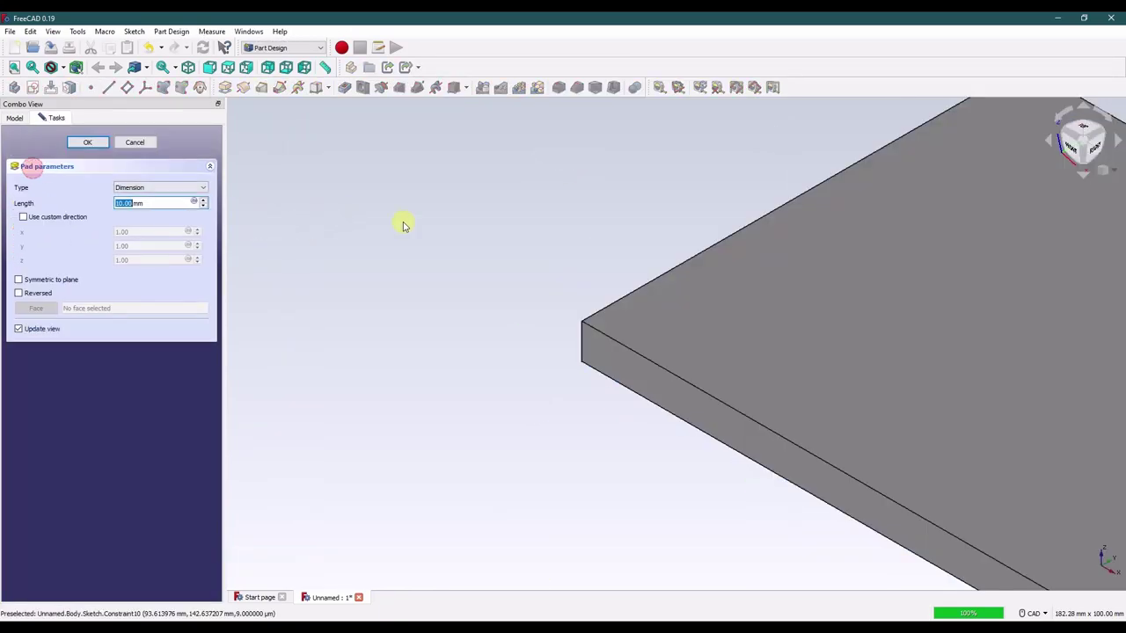
pyautogui.moveTo(403, 226); pyautogui.dragTo(317, 236, button='middle')
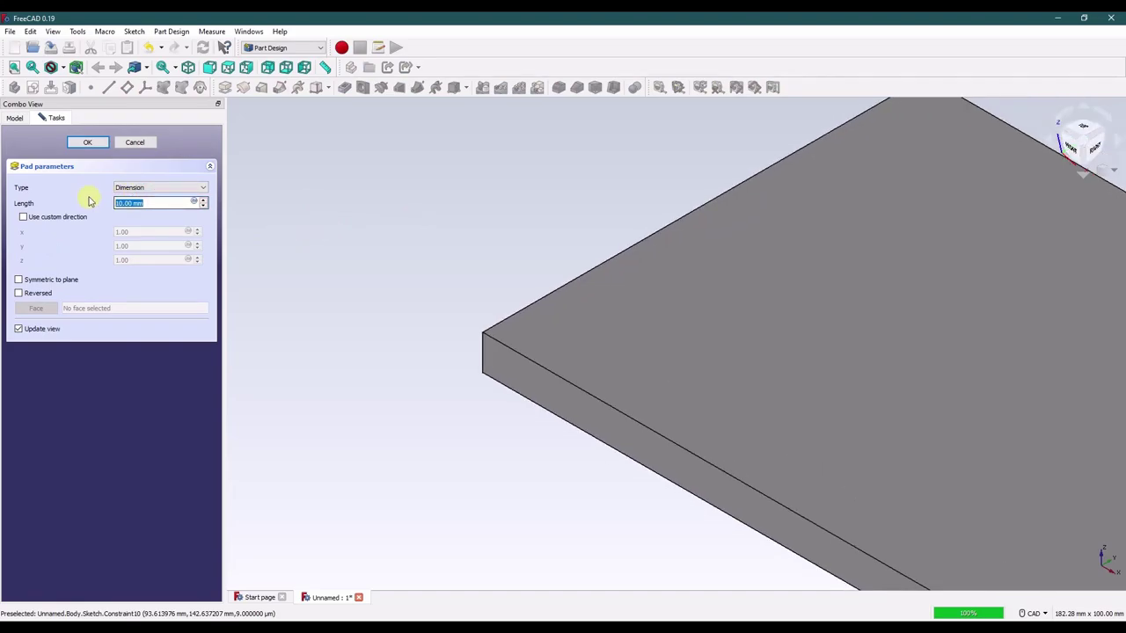
pyautogui.write('2')
pyautogui.press('Return')
pyautogui.moveTo(468, 267); pyautogui.dragTo(295, 244, button='middle')
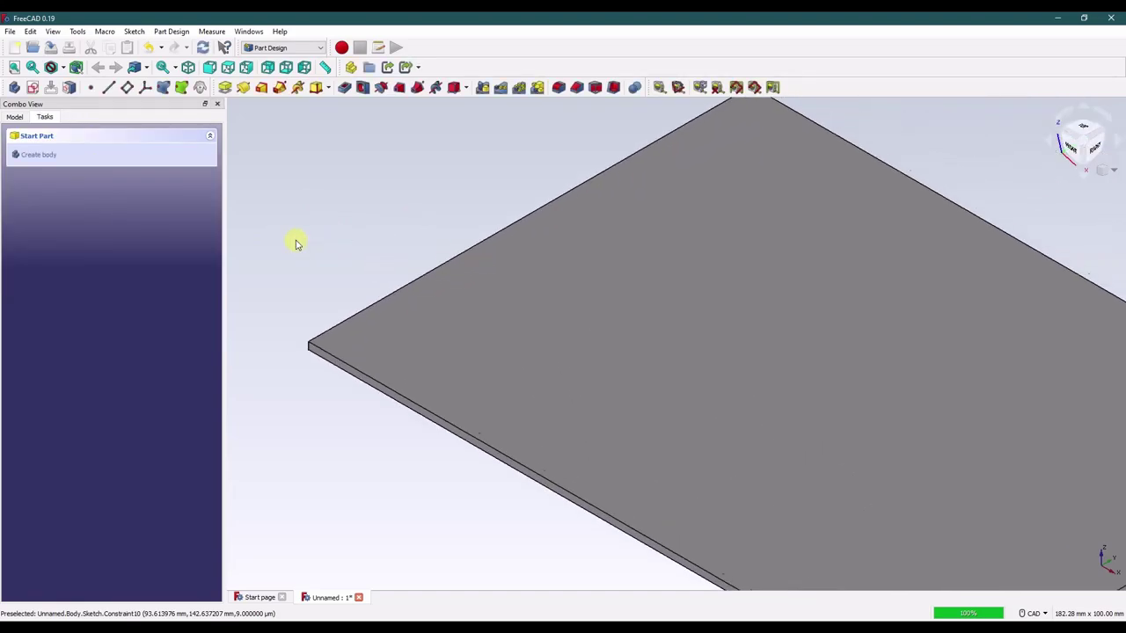
pyautogui.scroll(-3, 295, 244)
pyautogui.click(14, 116)
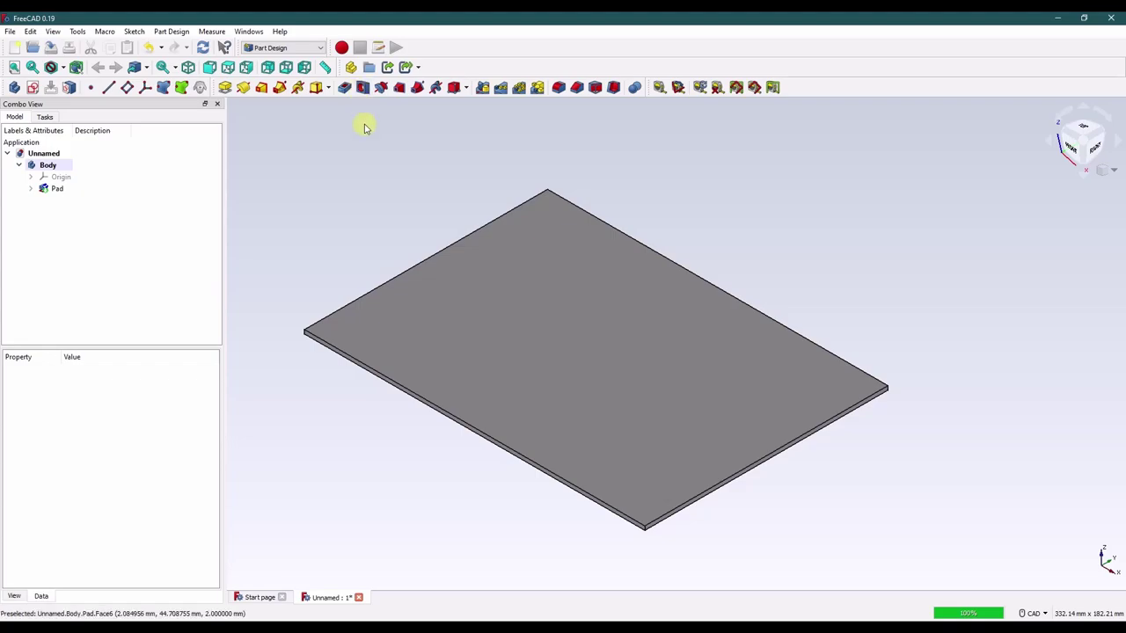
# Start a second sketch on the XY plane.
pyautogui.click(306, 214)
pyautogui.click(45, 116)
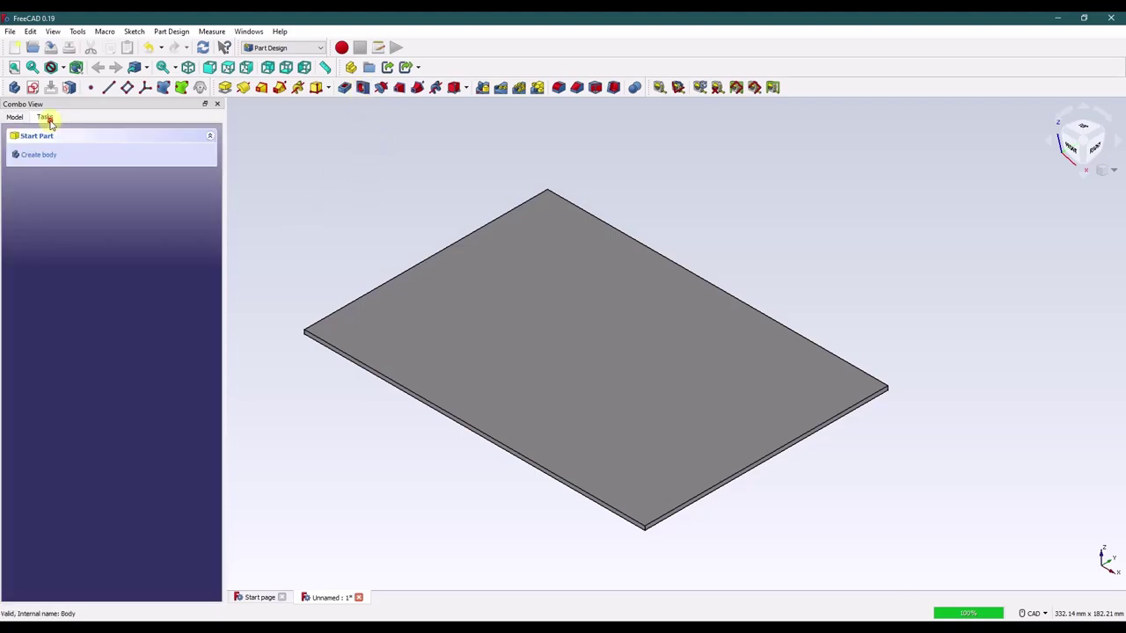
pyautogui.click(33, 87)
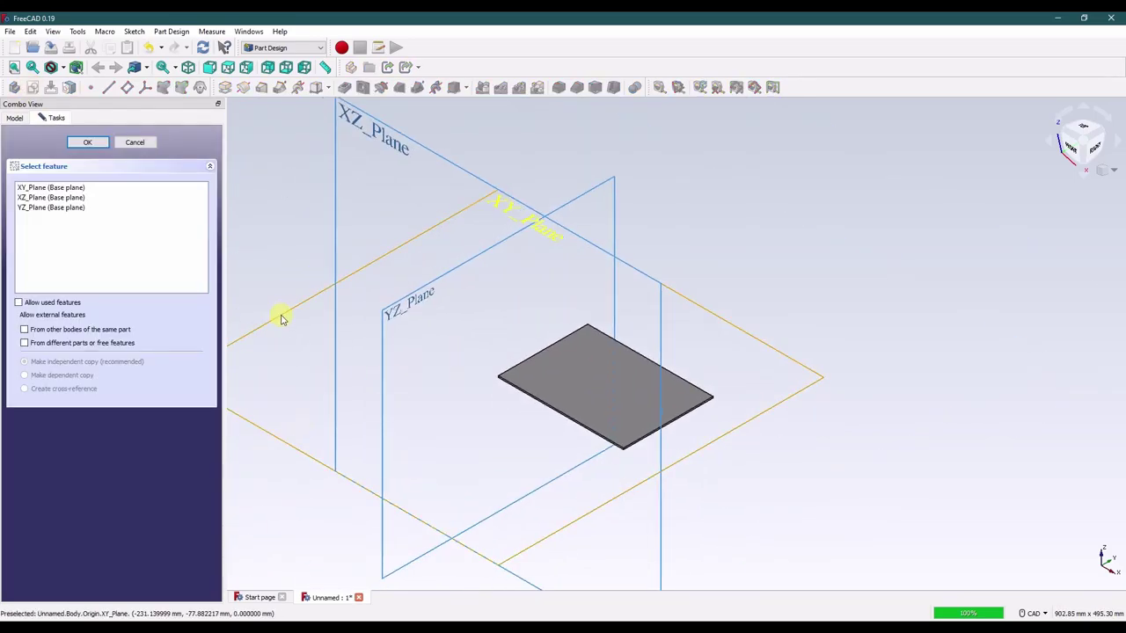
pyautogui.click(281, 314)
pyautogui.click(92, 144)
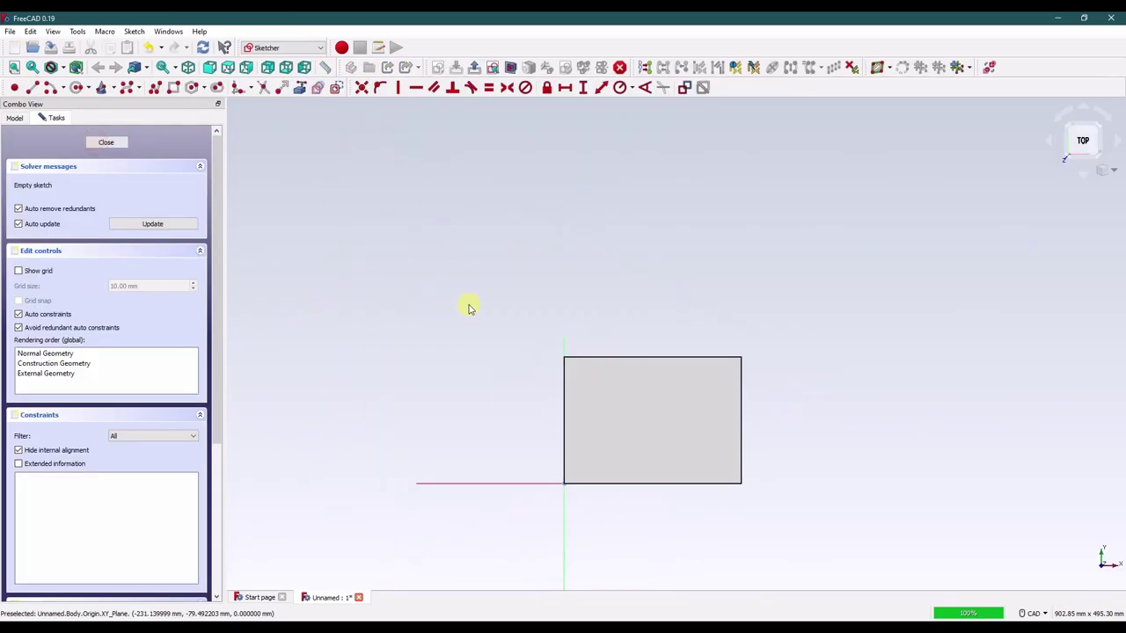
# Draw a small circle near the plate's top edge and close the sketch.
pyautogui.scroll(5, 669, 402)
pyautogui.moveTo(663, 404); pyautogui.dragTo(627, 265, button='middle')
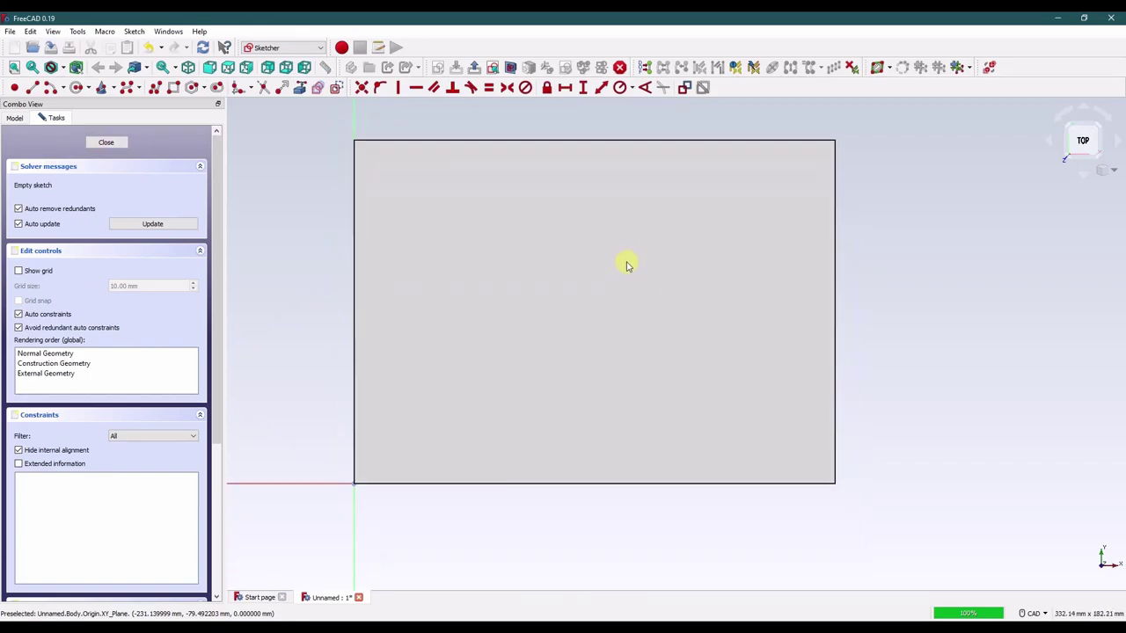
pyautogui.click(76, 88)
pyautogui.click(397, 166)
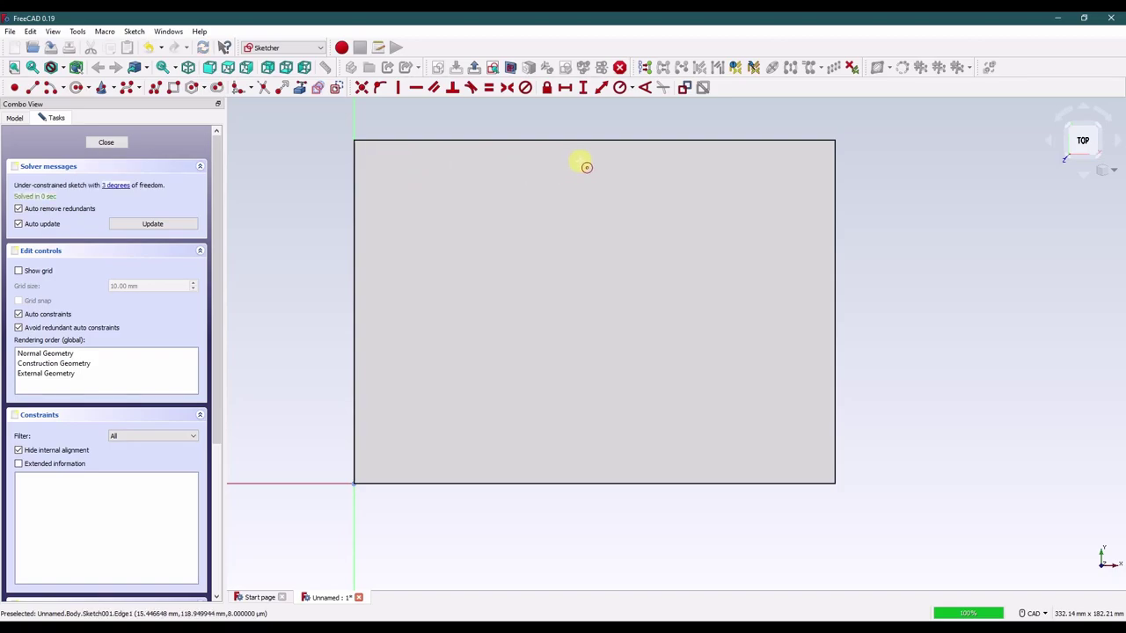
pyautogui.click(88, 142)
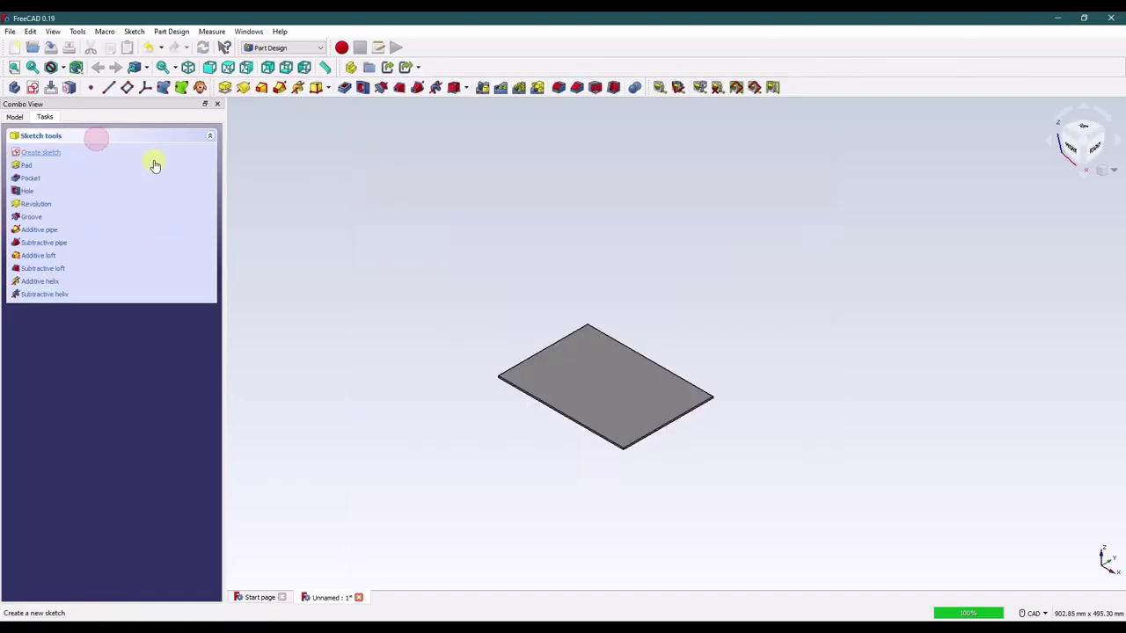
pyautogui.click(14, 117)
pyautogui.click(296, 191)
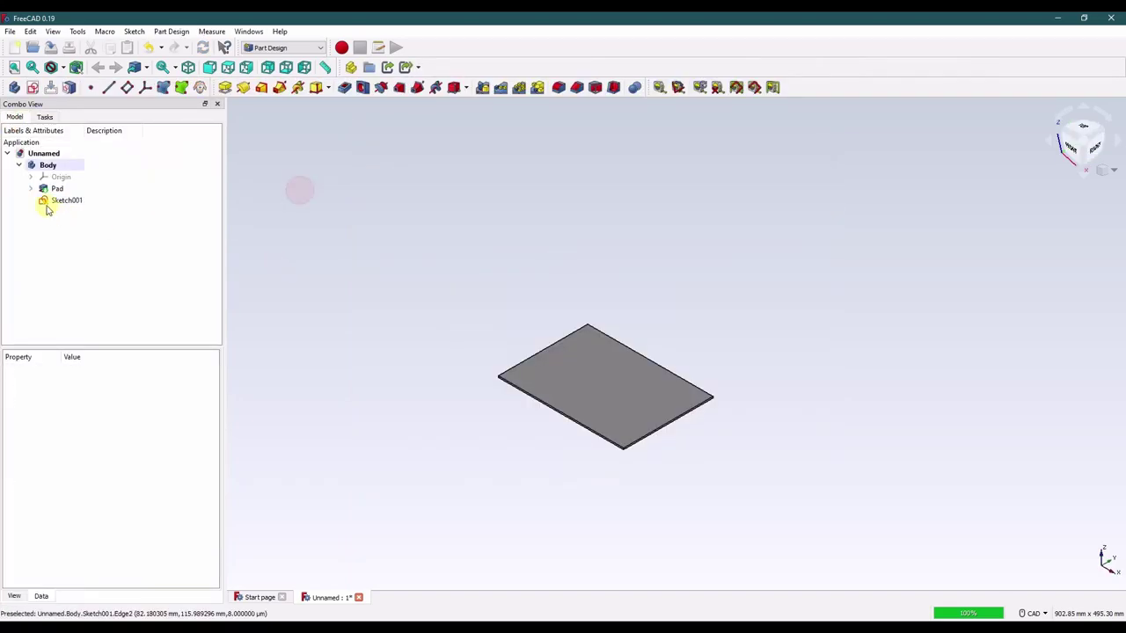
# Set Sketch001's Attachment Offset z position to 2 mm.
pyautogui.click(46, 199)
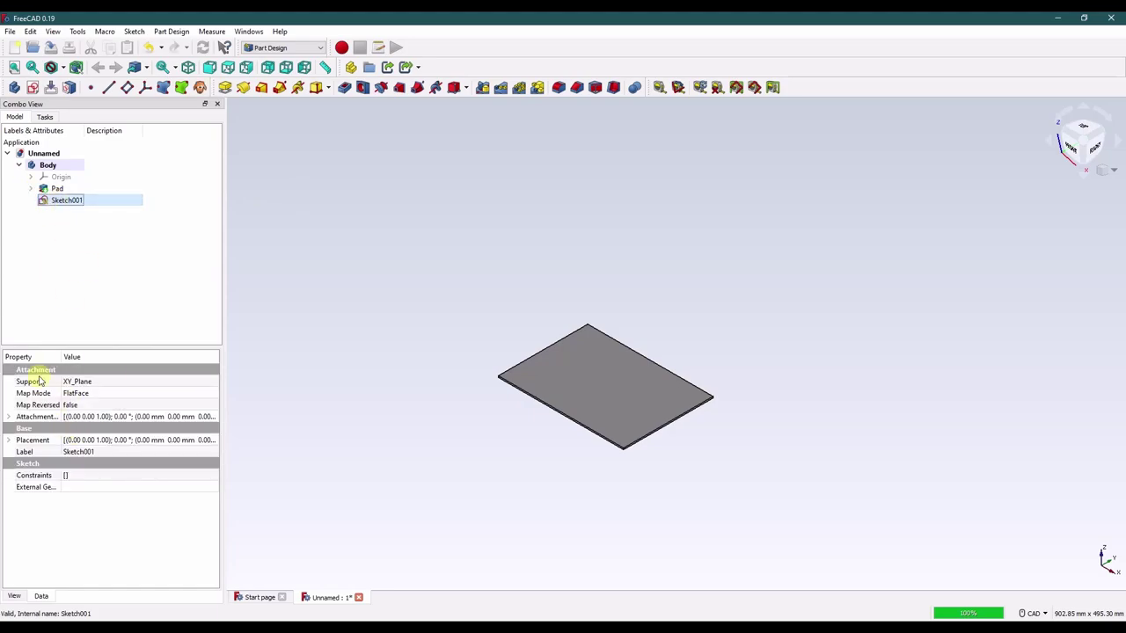
pyautogui.click(8, 417)
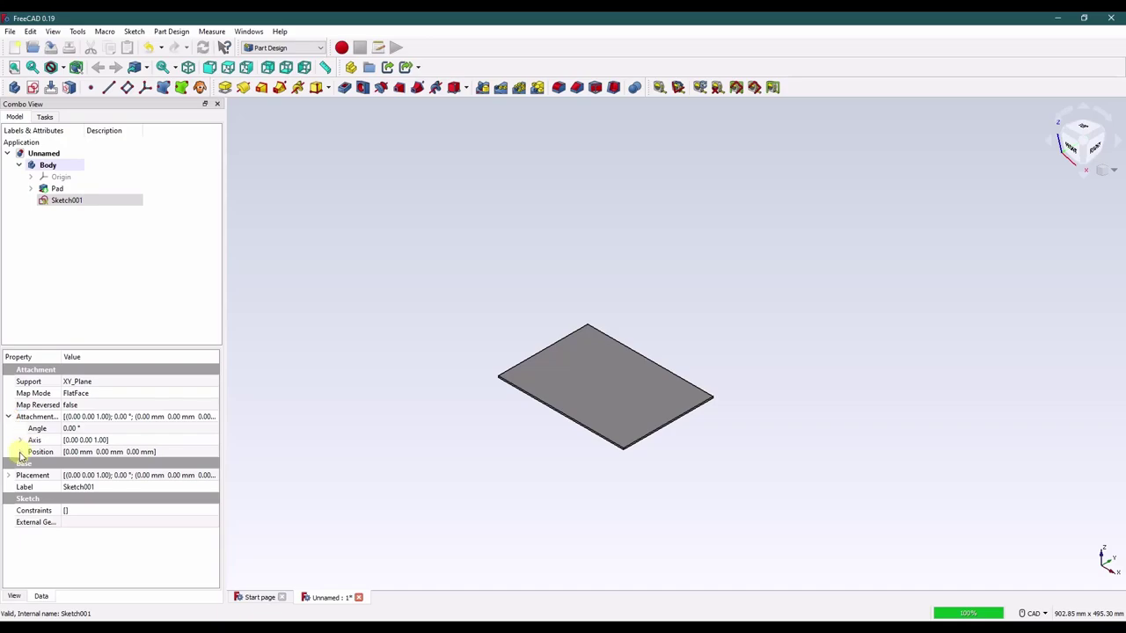
pyautogui.click(19, 452)
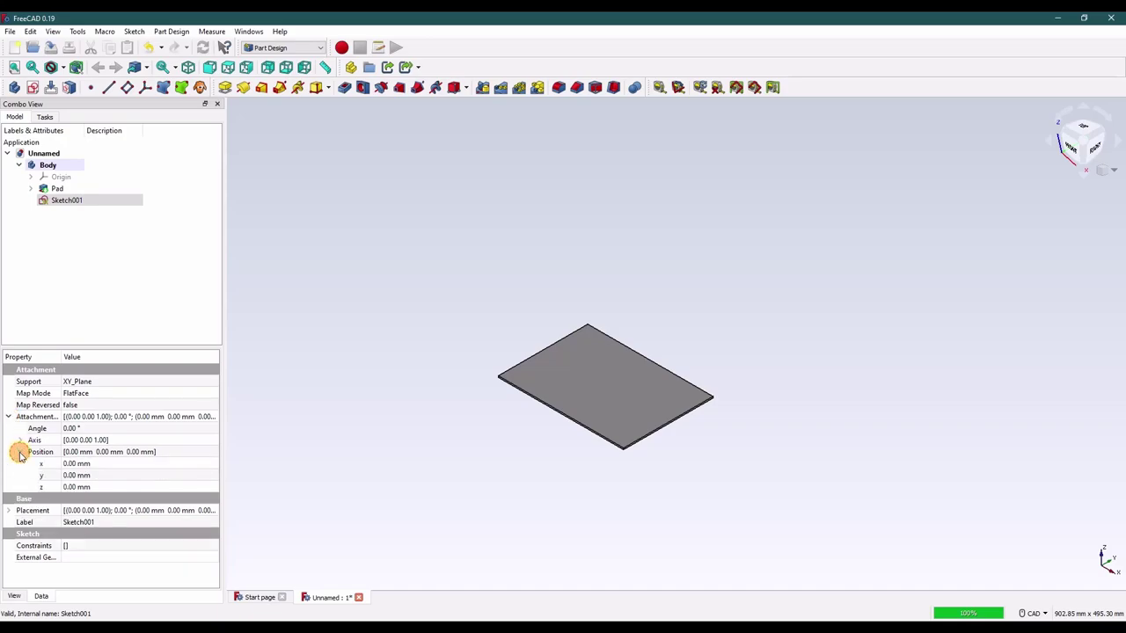
pyautogui.click(104, 487)
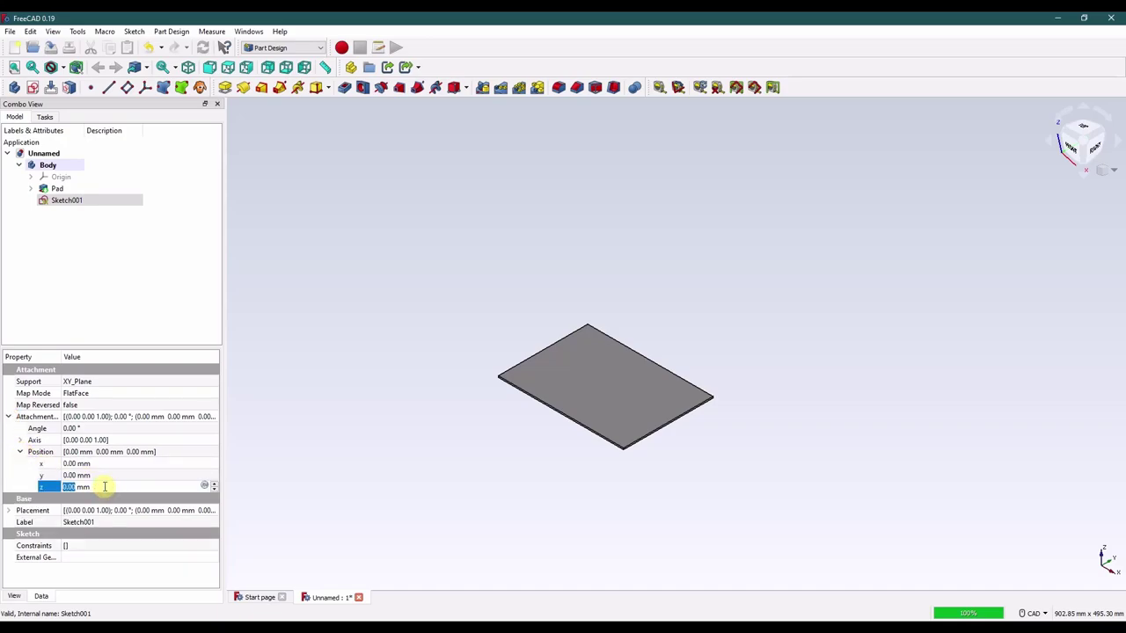
pyautogui.write('2')
pyautogui.press('Return')
pyautogui.click(423, 403)
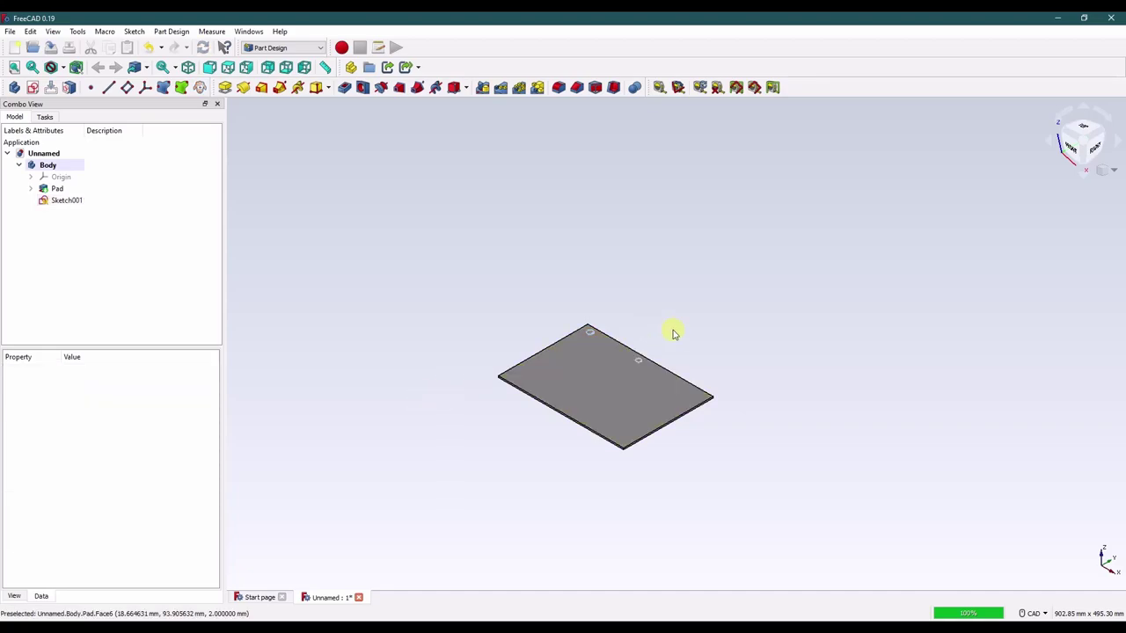
pyautogui.scroll(4, 654, 359)
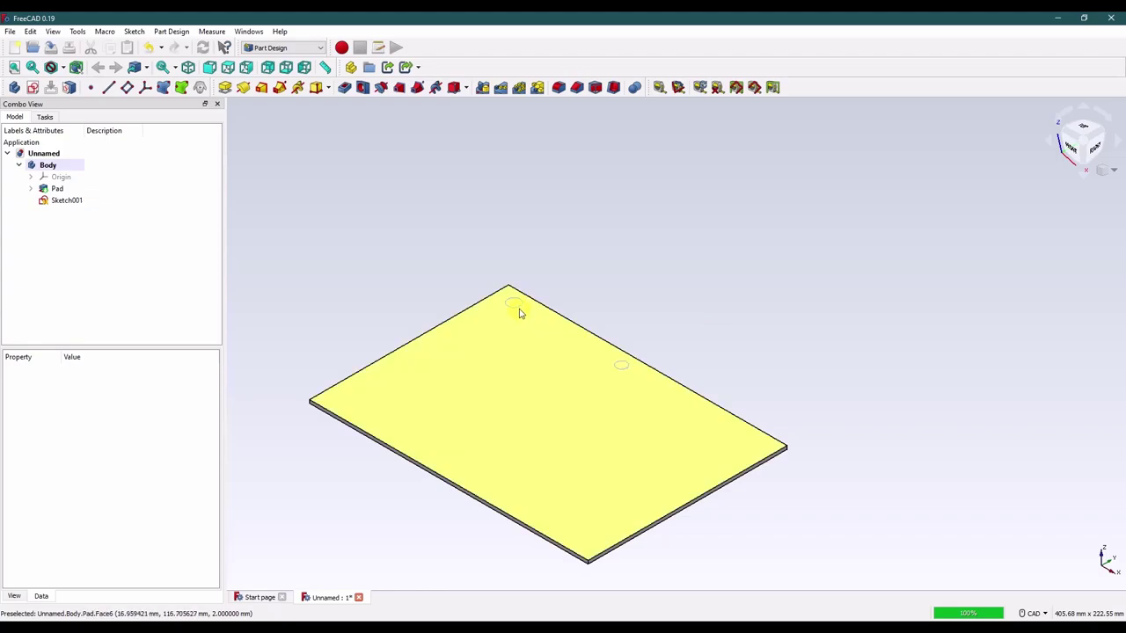
# Reopen Sketch001 for editing.
pyautogui.rightClick(68, 201)
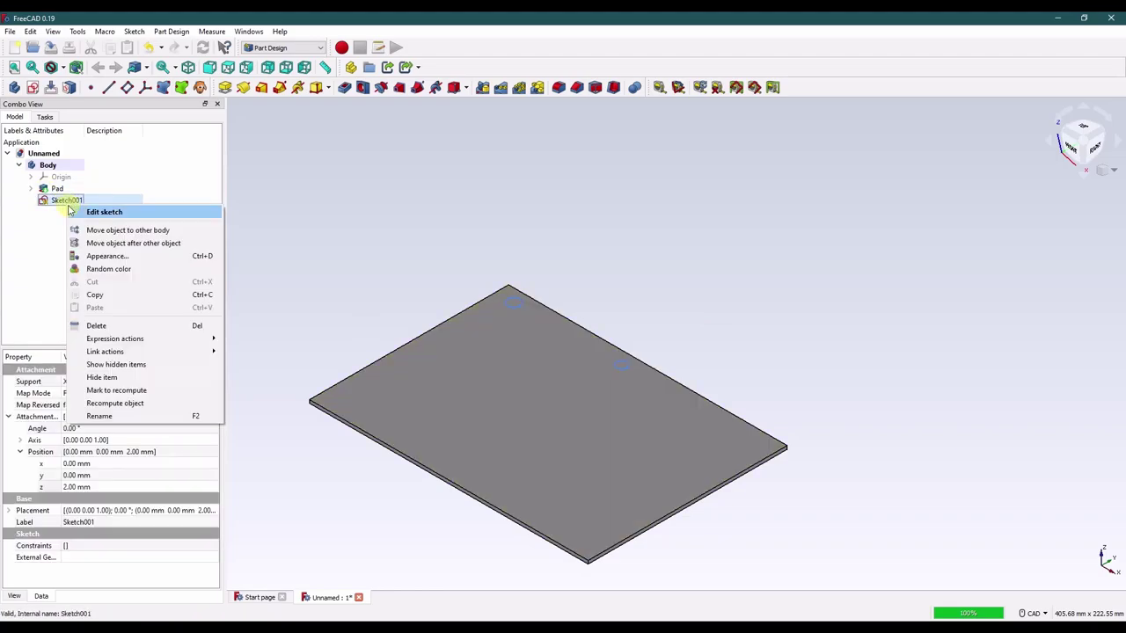
pyautogui.click(101, 214)
pyautogui.moveTo(517, 339); pyautogui.dragTo(467, 237, button='middle')
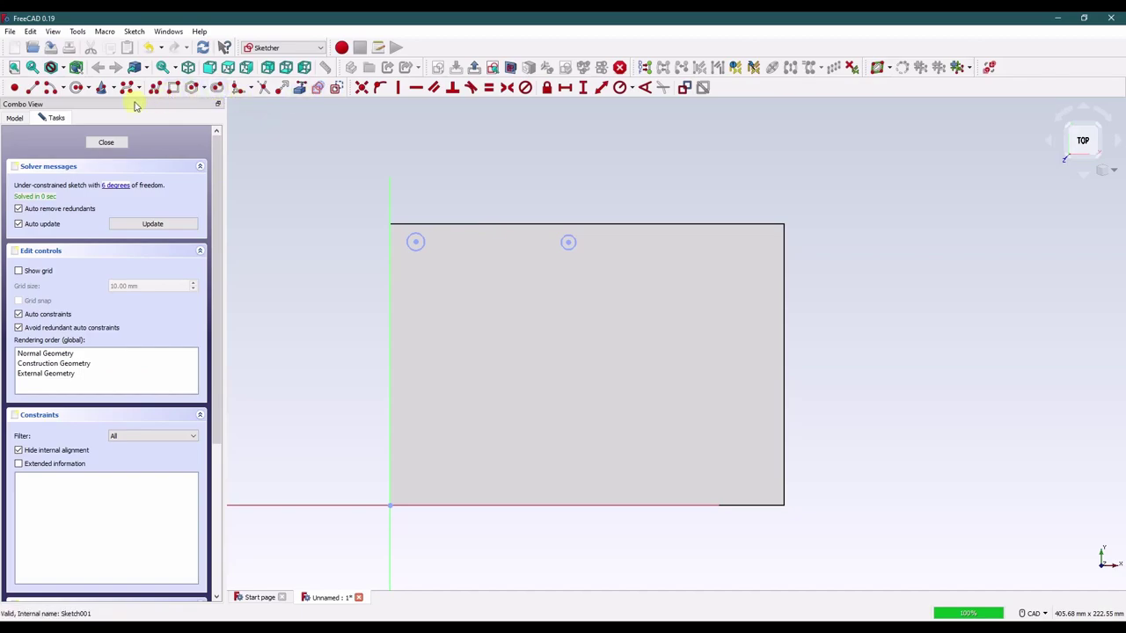
# Add circles at the top-right, bottom-left and bottom-right corners of the plate.
pyautogui.click(77, 87)
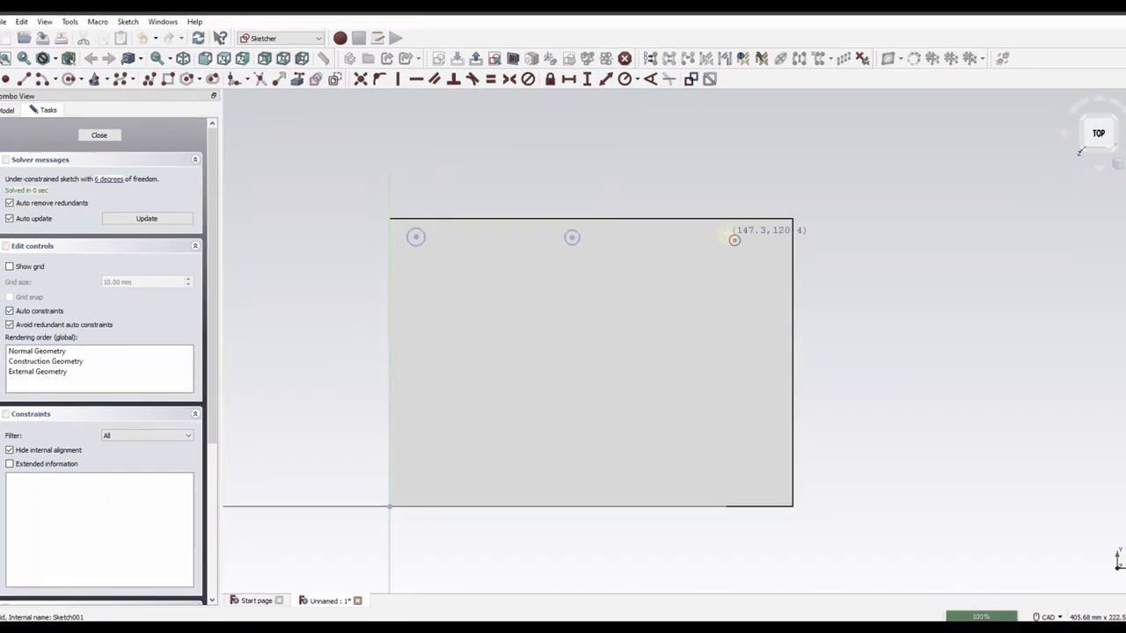
pyautogui.click(749, 239)
pyautogui.click(791, 224)
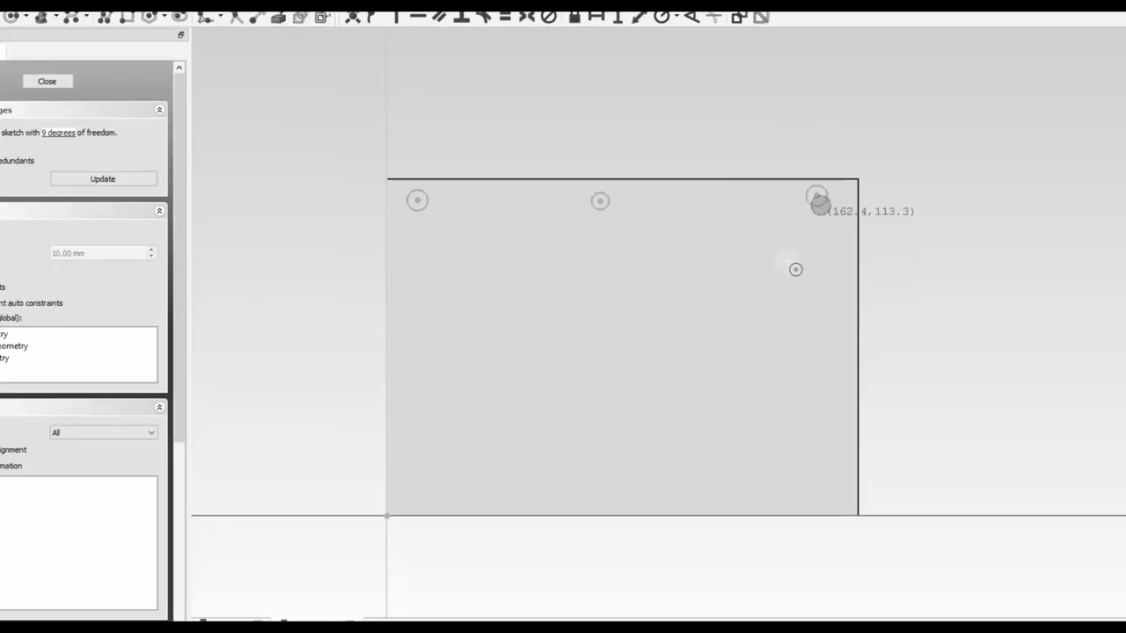
pyautogui.click(407, 501)
pyautogui.click(422, 494)
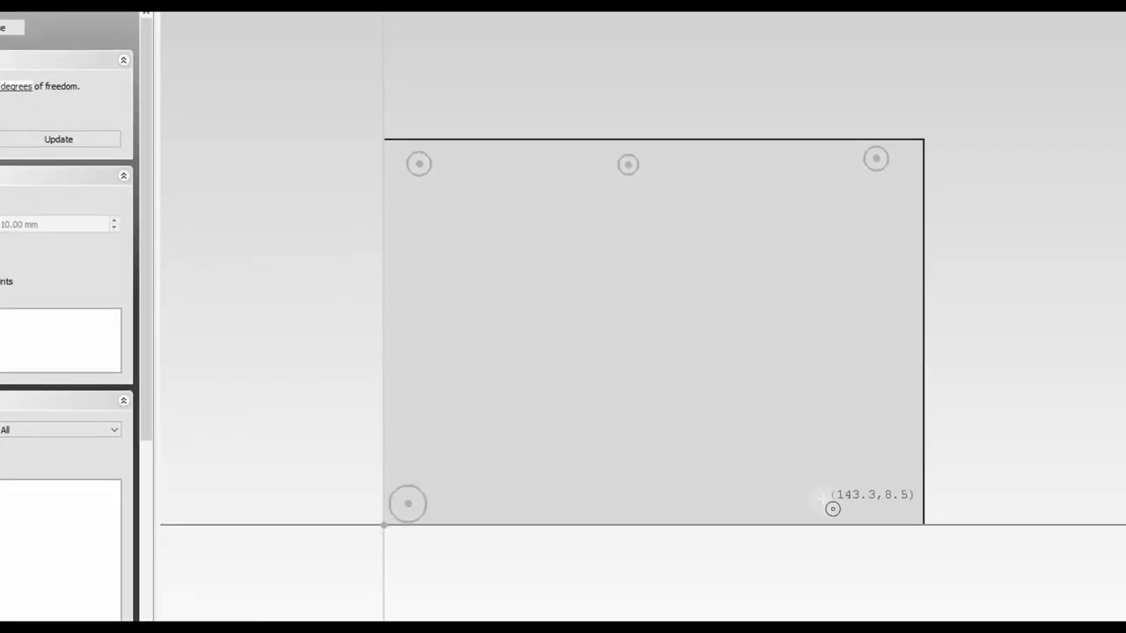
pyautogui.click(857, 503)
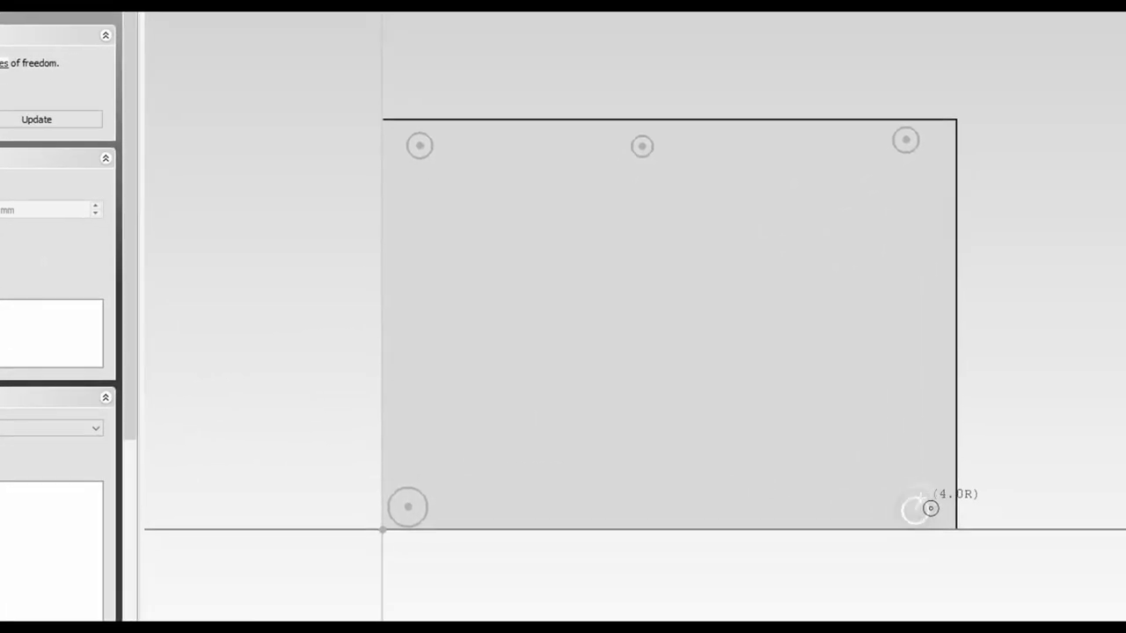
pyautogui.click(930, 508)
pyautogui.press('Escape')
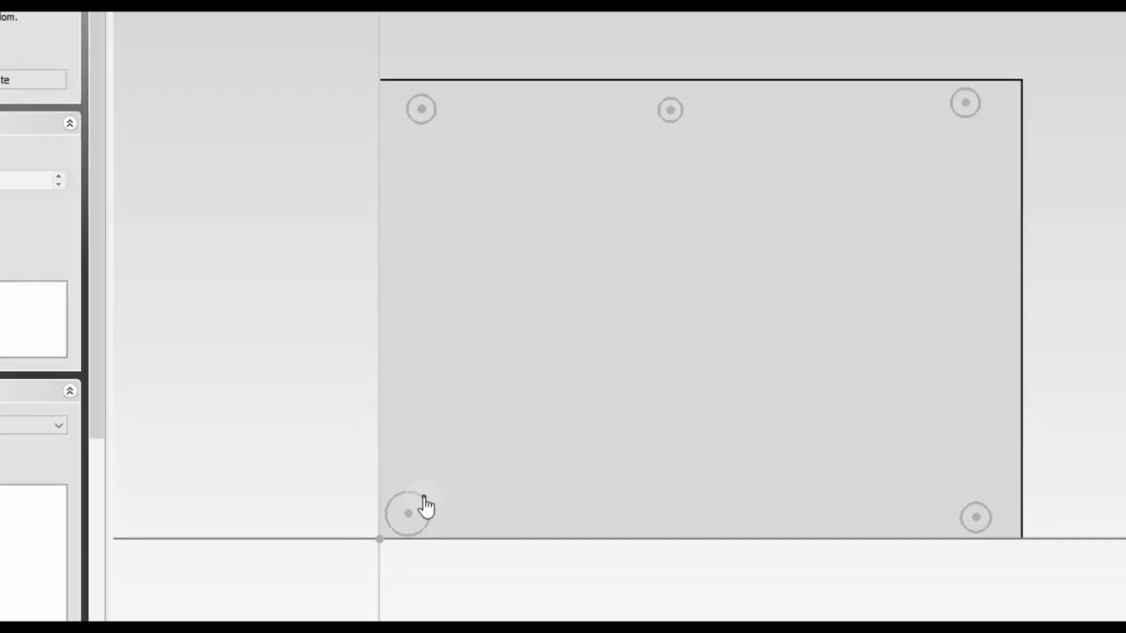
pyautogui.click(424, 498)
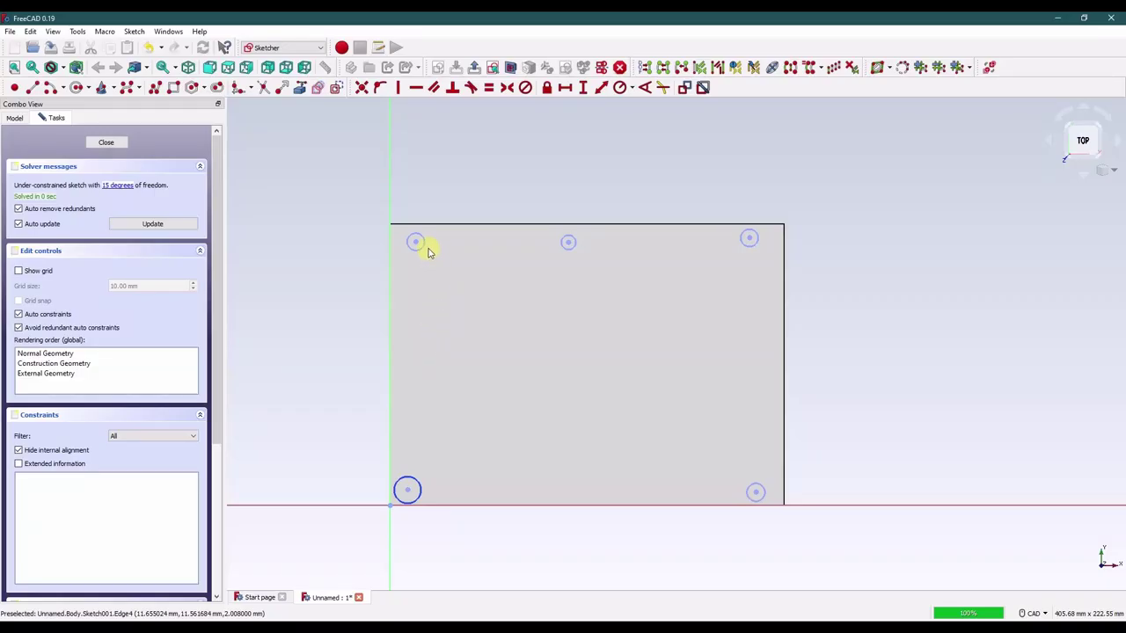
pyautogui.click(423, 248)
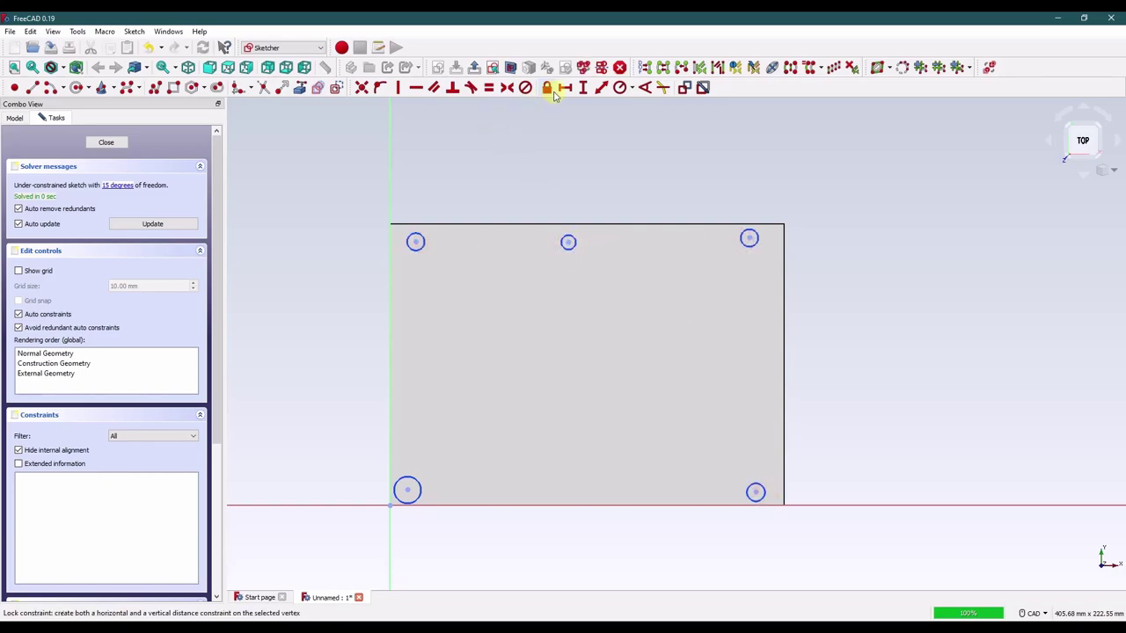
# Make the circles equal, align the left pair vertically and the top three horizontally.
pyautogui.click(488, 87)
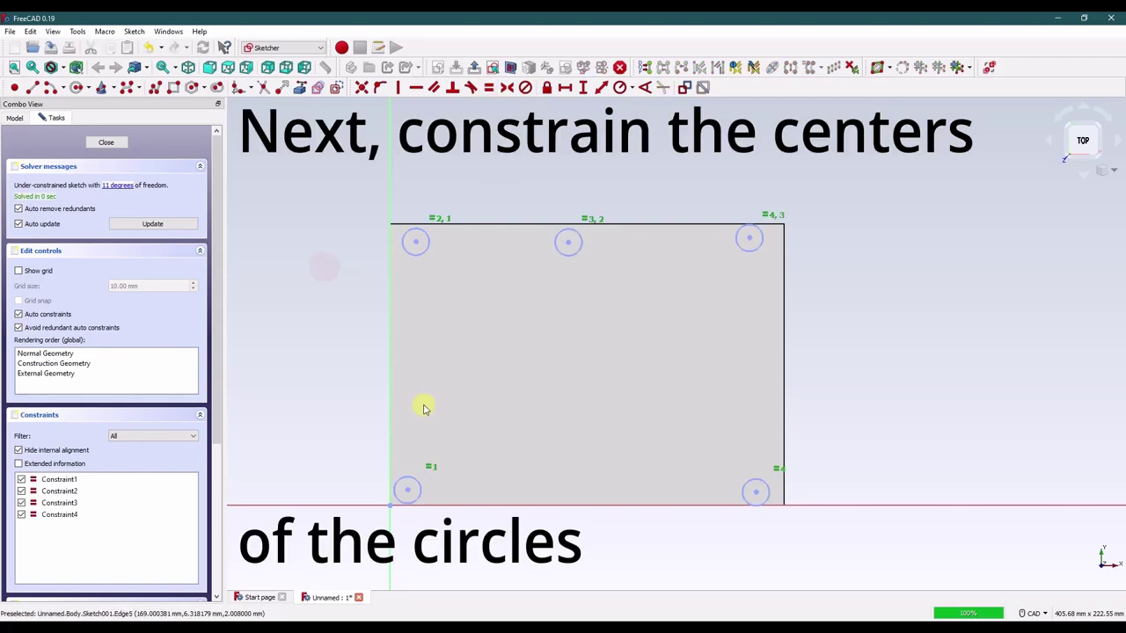
pyautogui.click(407, 491)
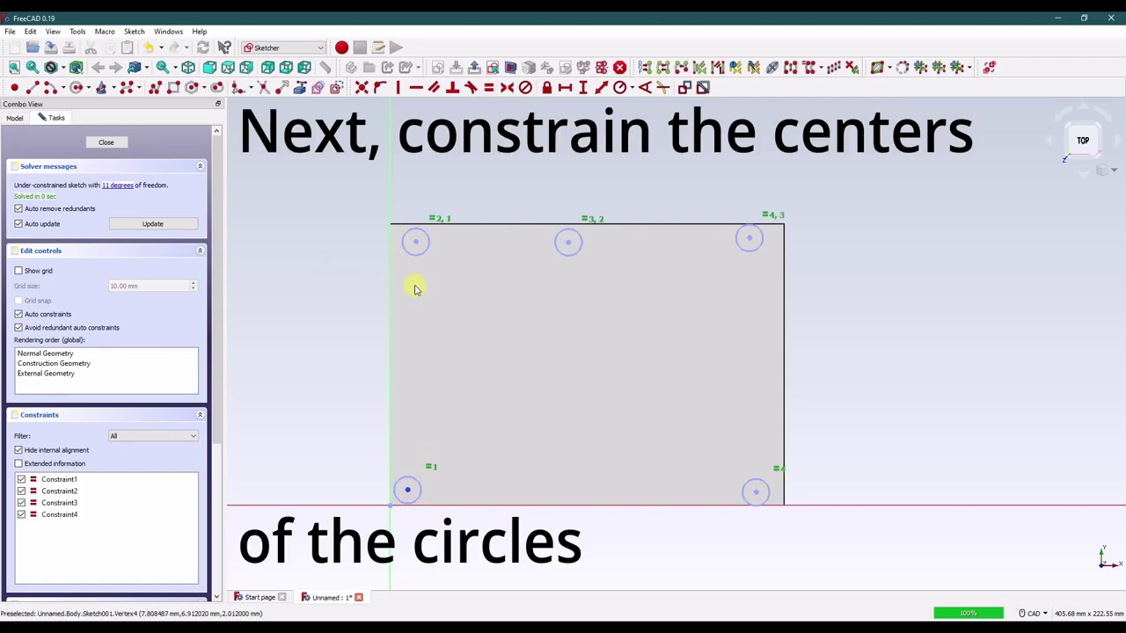
pyautogui.click(398, 88)
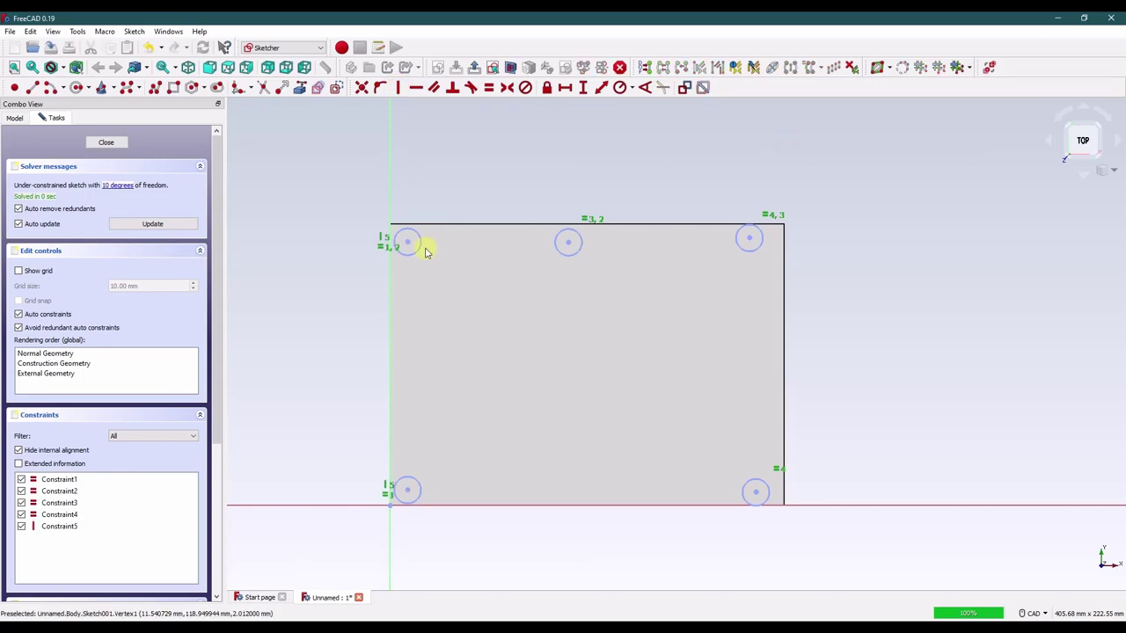
pyautogui.click(570, 244)
pyautogui.click(749, 241)
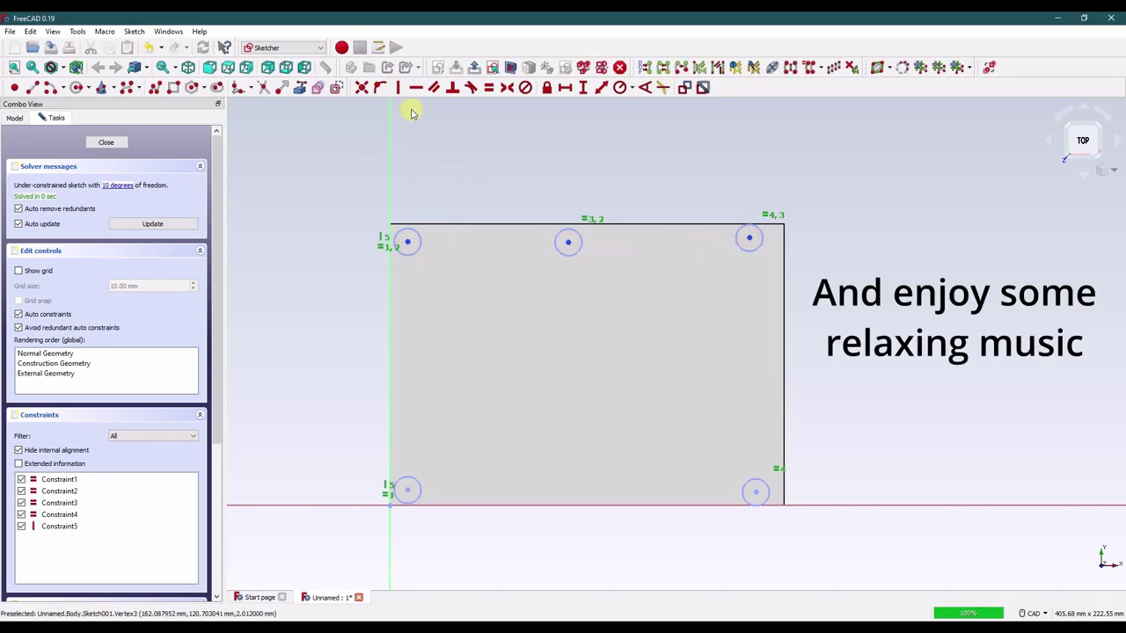
pyautogui.click(415, 88)
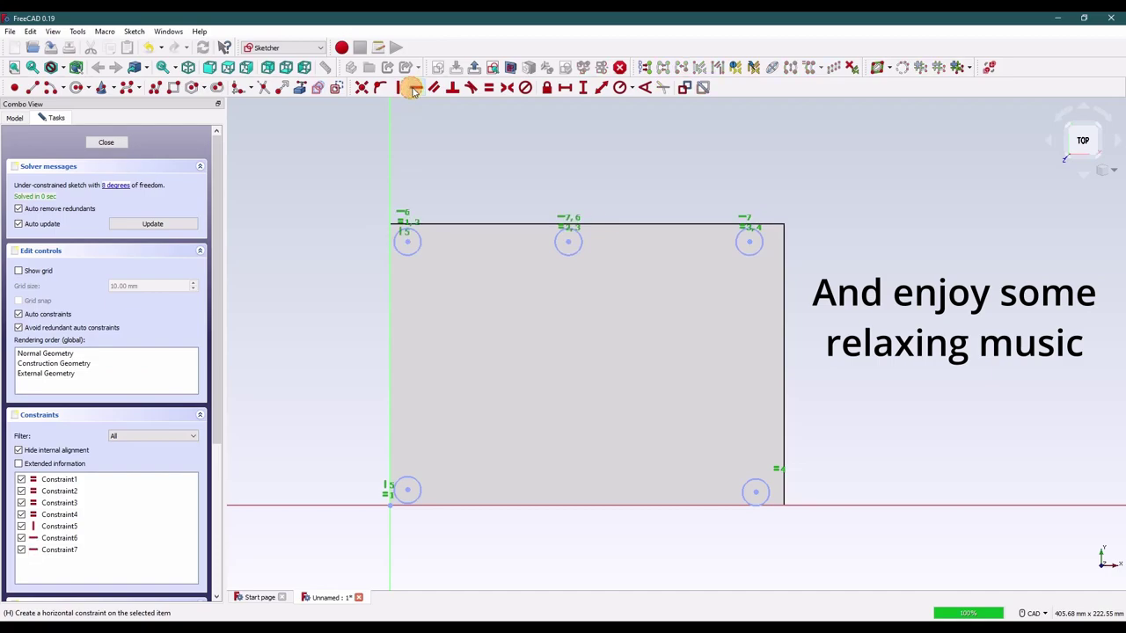
# Align the right corner circles vertically and the two bottom circles horizontally.
pyautogui.click(756, 492)
pyautogui.click(750, 244)
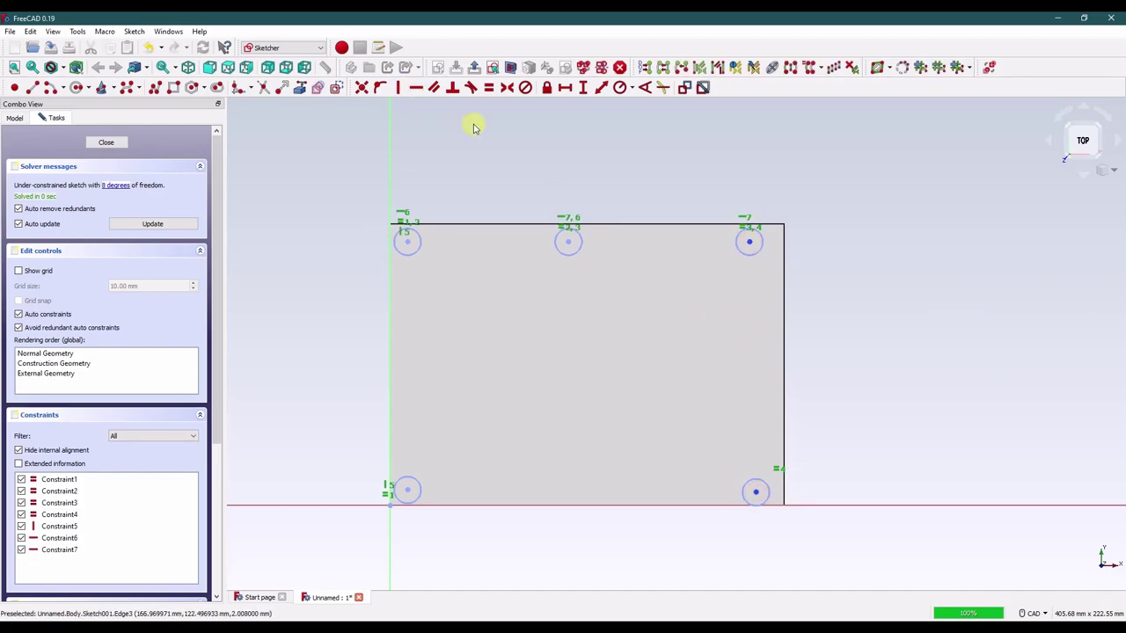
pyautogui.click(397, 87)
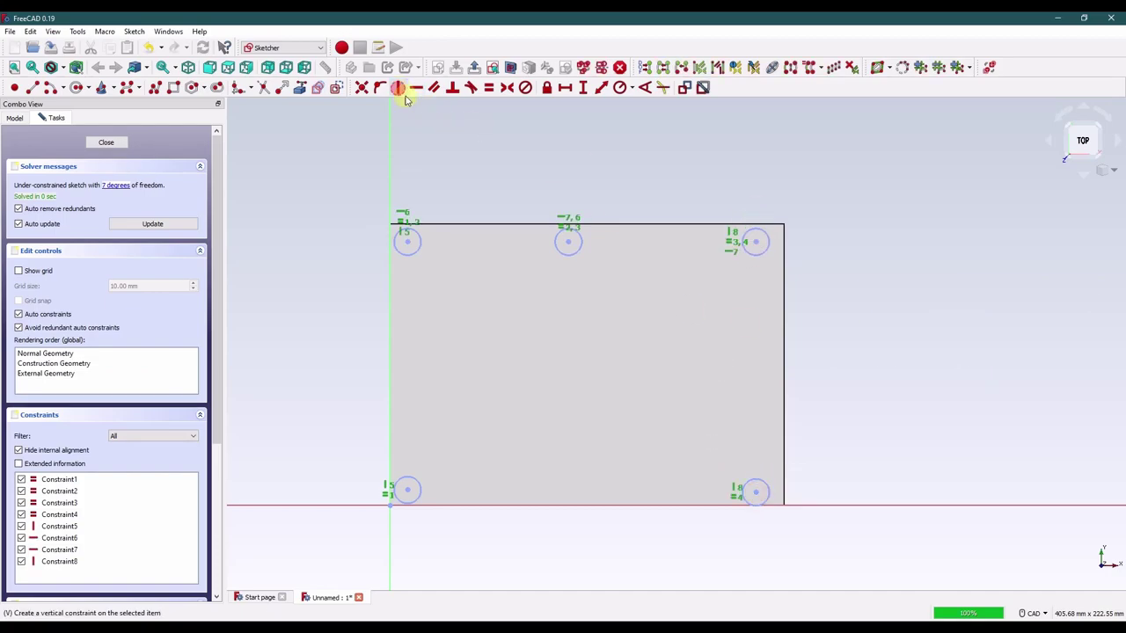
pyautogui.click(759, 495)
pyautogui.click(408, 491)
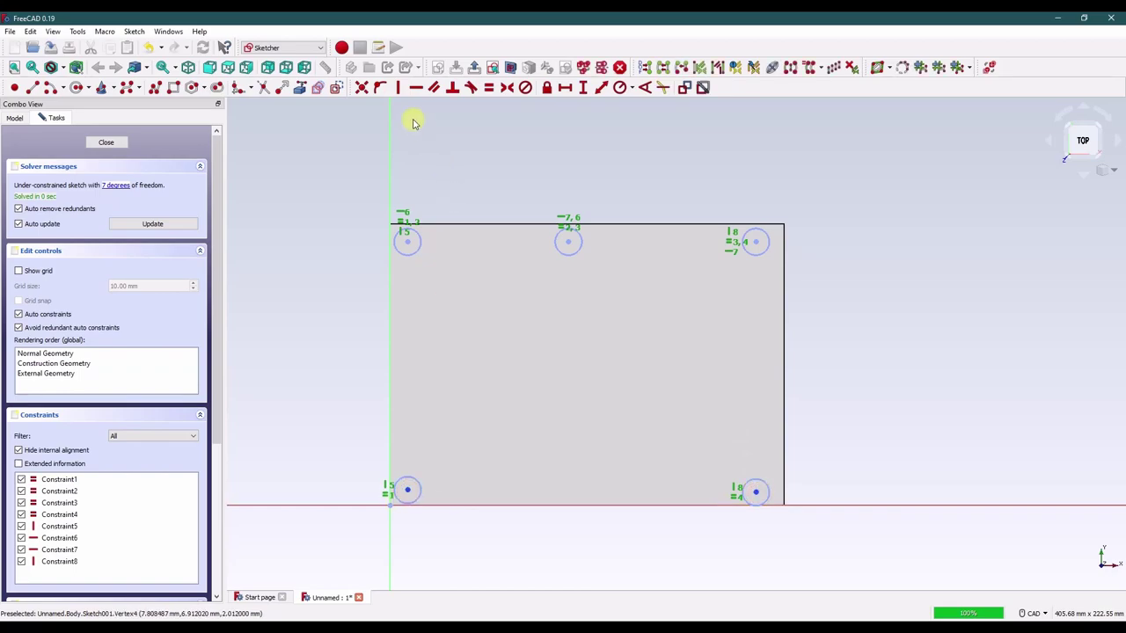
pyautogui.click(416, 87)
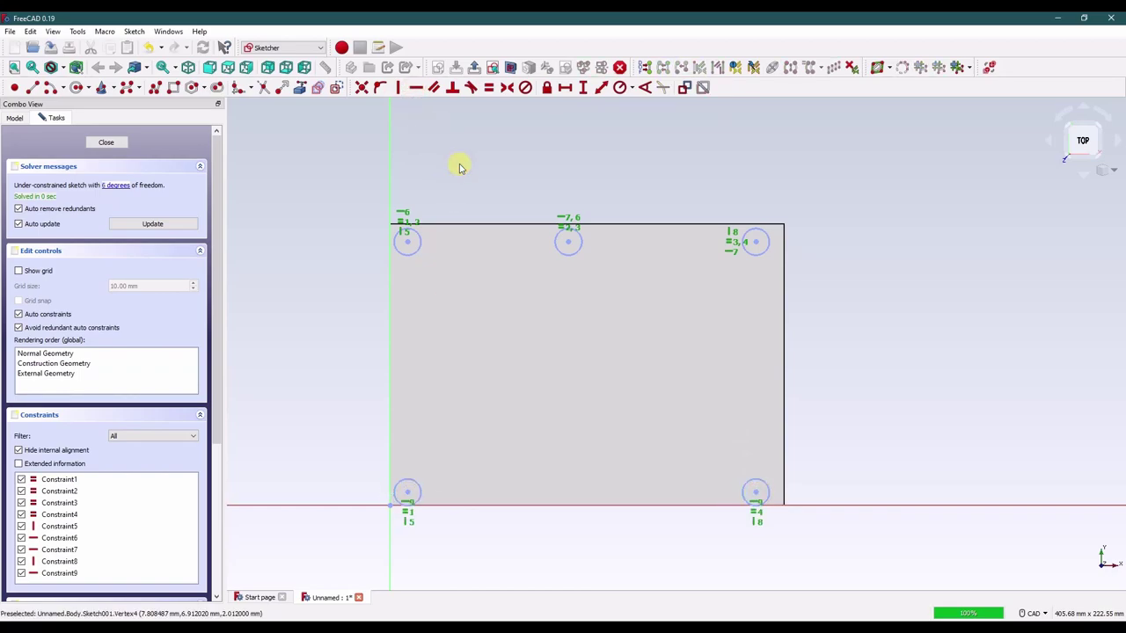
pyautogui.click(410, 255)
# Give the top-left circle a 3.5 mm diameter and move its label above-left.
pyautogui.click(630, 87)
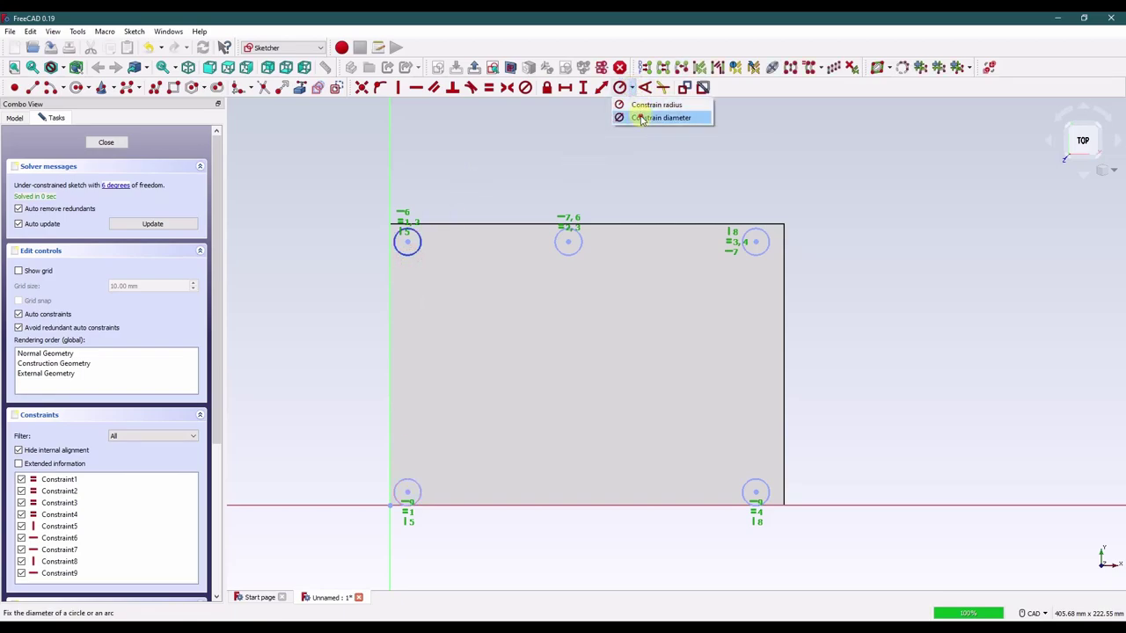
pyautogui.click(651, 115)
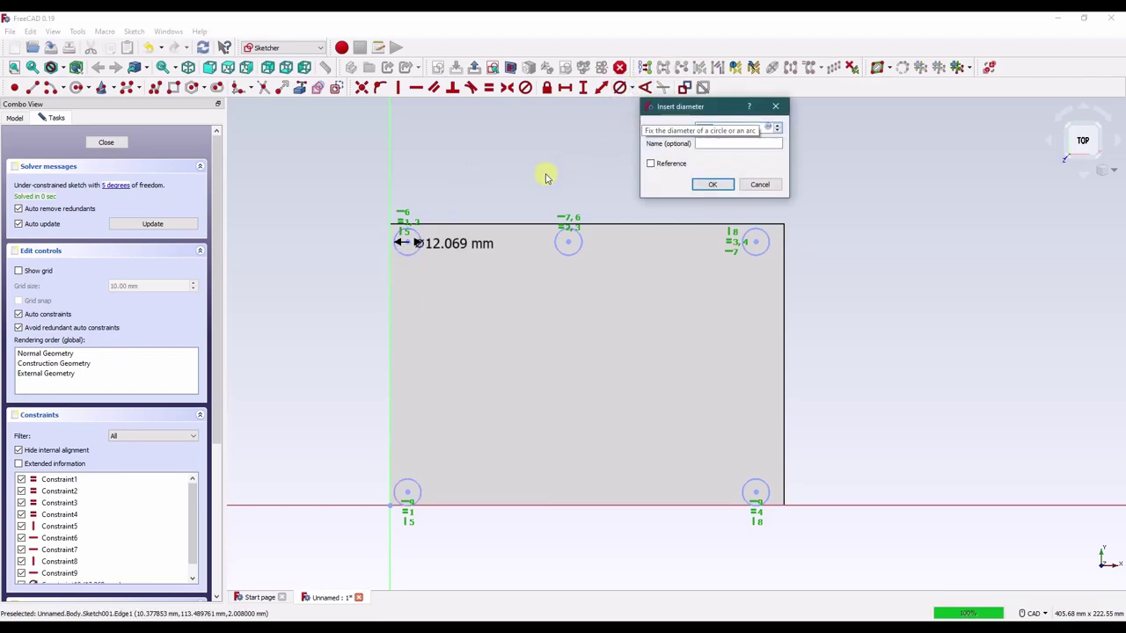
pyautogui.press('Return')
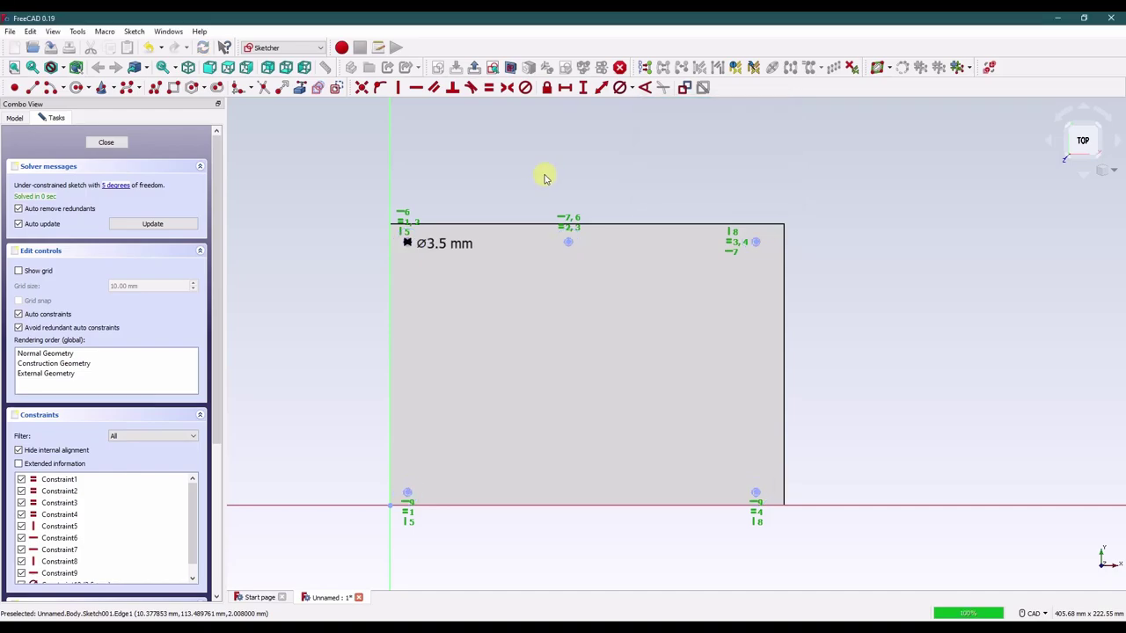
pyautogui.moveTo(444, 244); pyautogui.dragTo(293, 193)
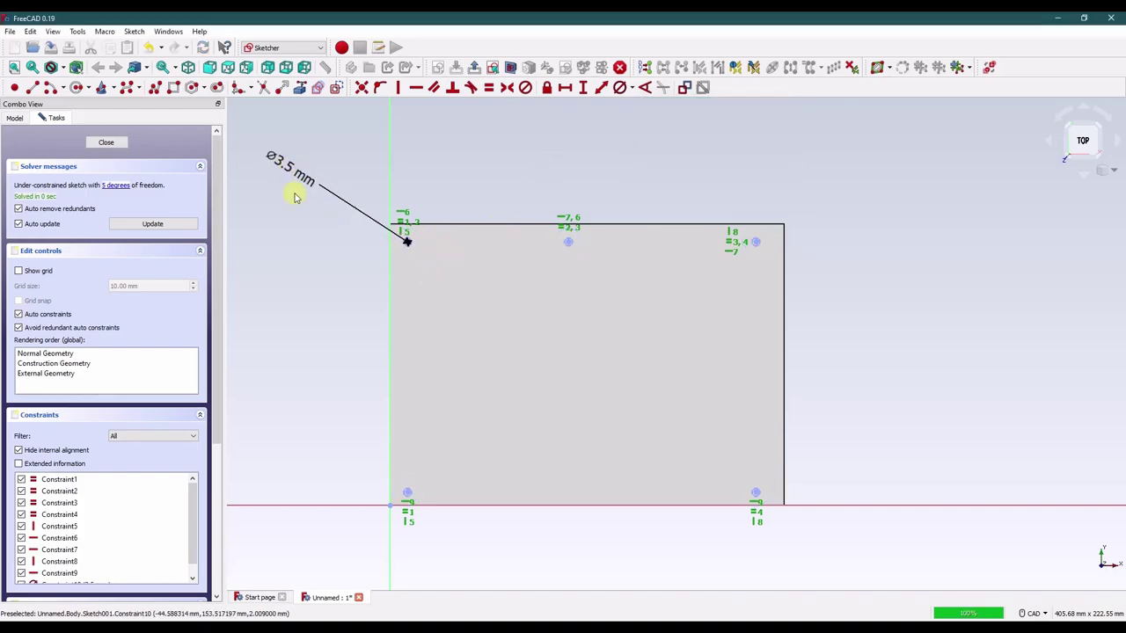
pyautogui.moveTo(452, 432); pyautogui.dragTo(449, 407, button='middle')
pyautogui.scroll(2, 447, 405)
pyautogui.scroll(-1, 431, 396)
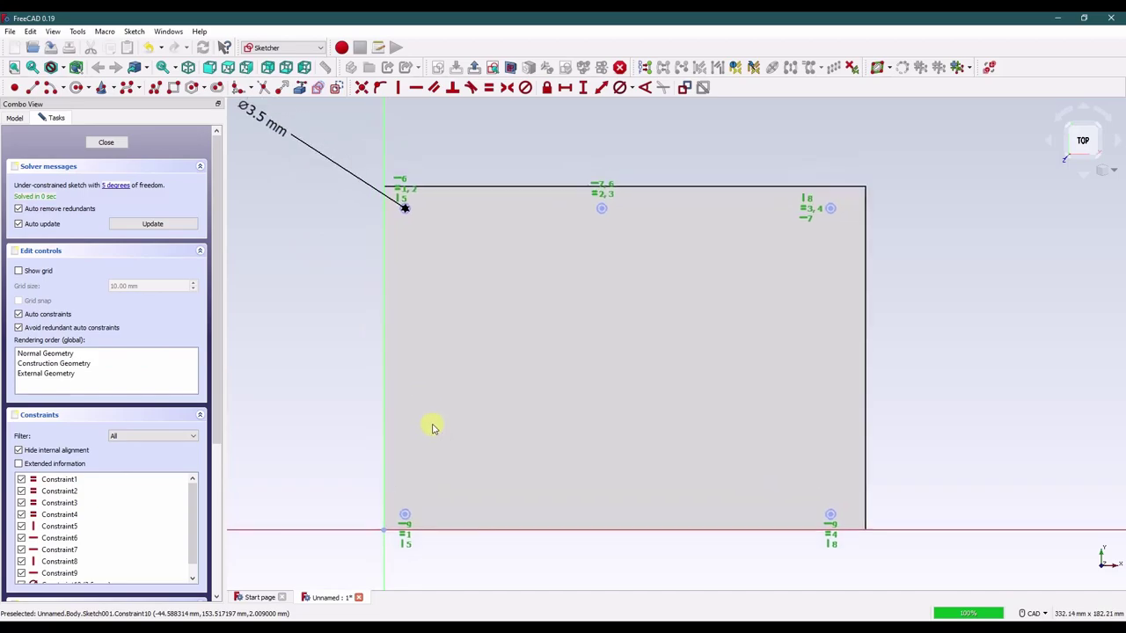
pyautogui.scroll(2, 432, 428)
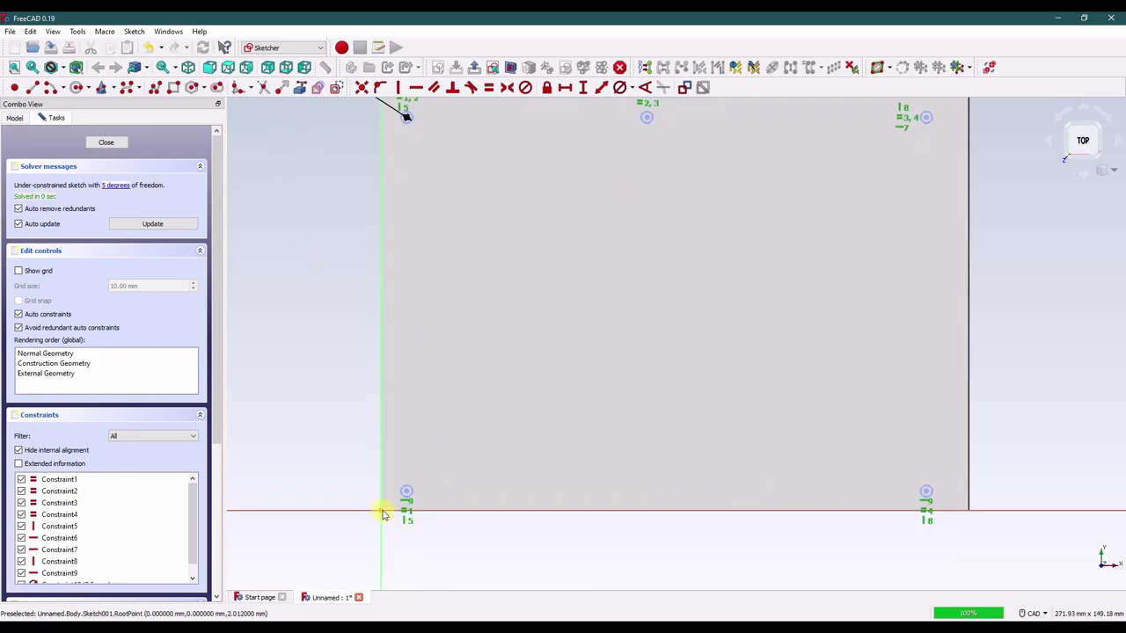
# Place the bottom-left circle centre 3 mm vertically and horizontally from the origin.
pyautogui.click(408, 494)
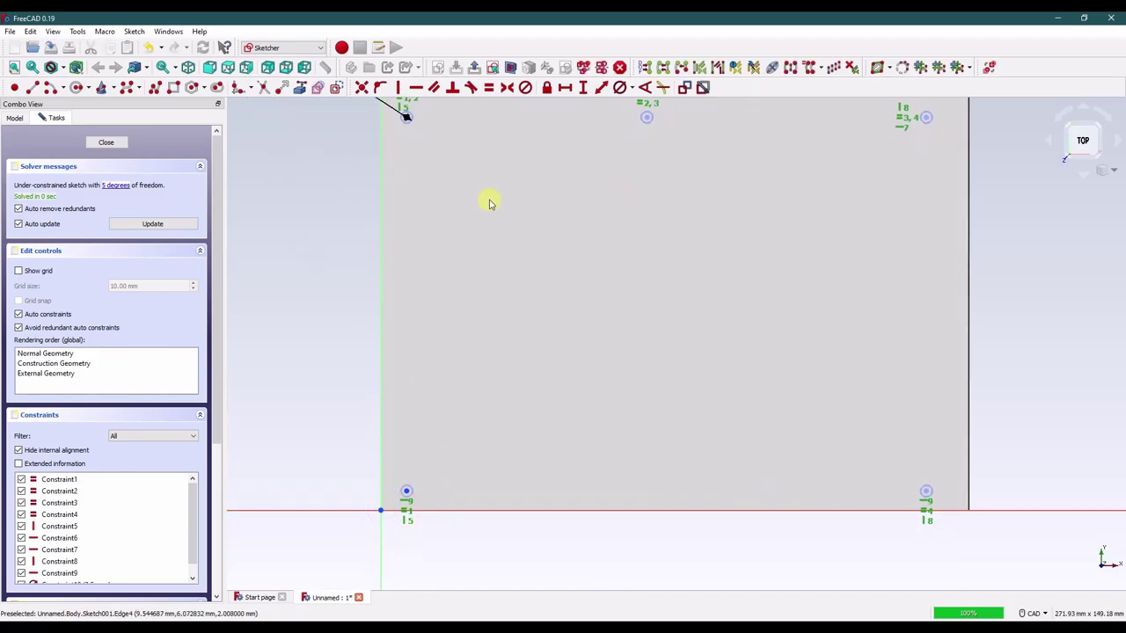
pyautogui.click(583, 87)
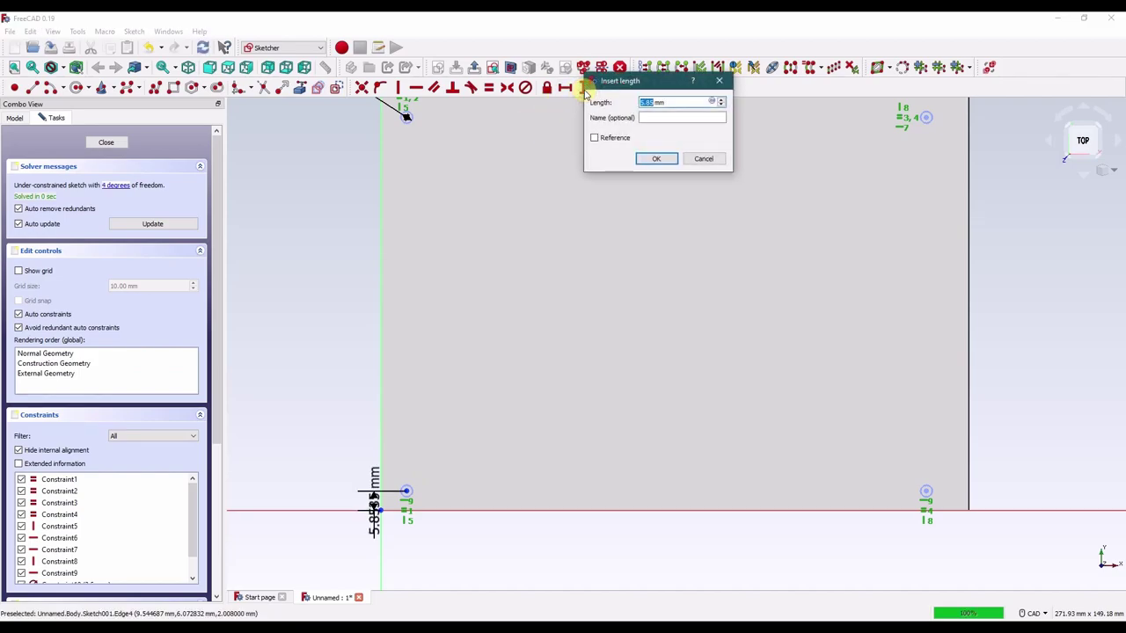
pyautogui.write('3')
pyautogui.press('Return')
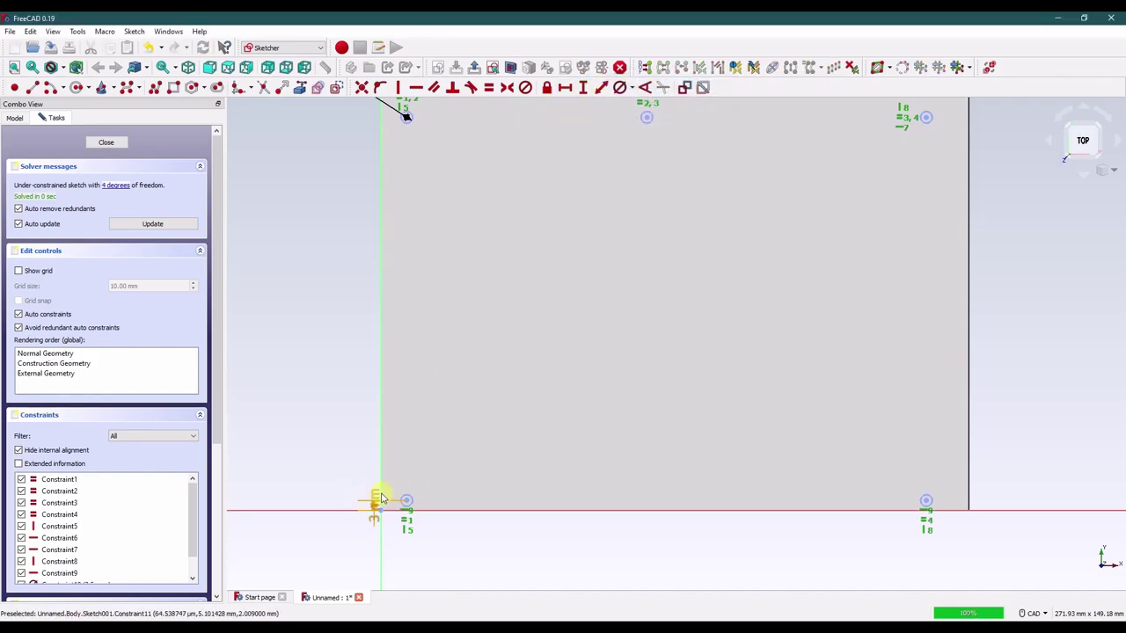
pyautogui.moveTo(377, 502); pyautogui.dragTo(330, 436)
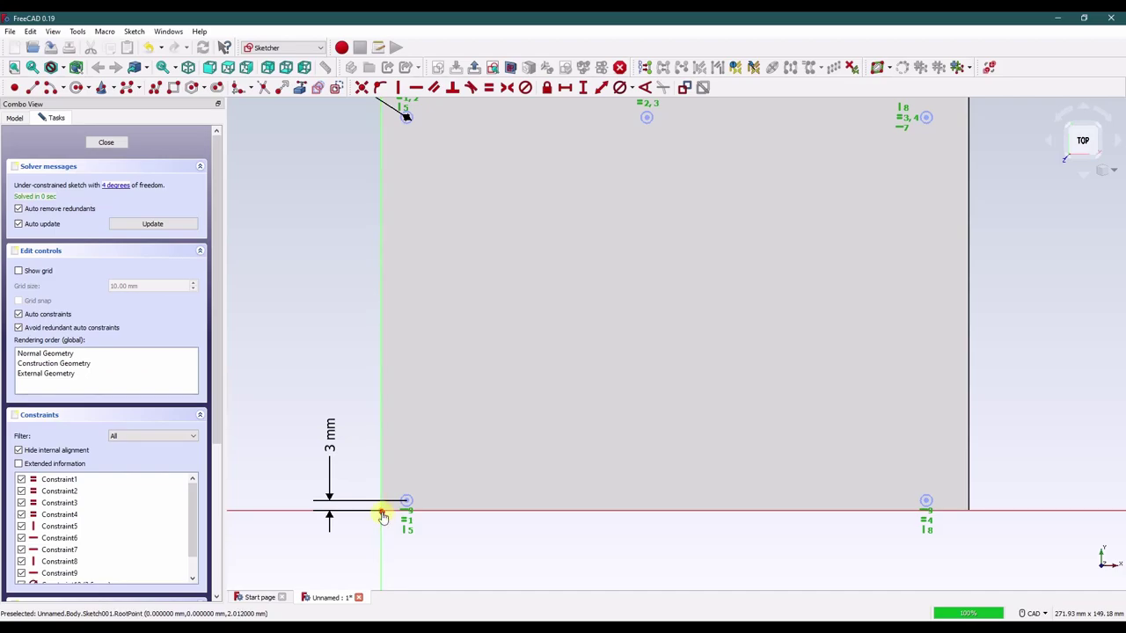
pyautogui.click(406, 502)
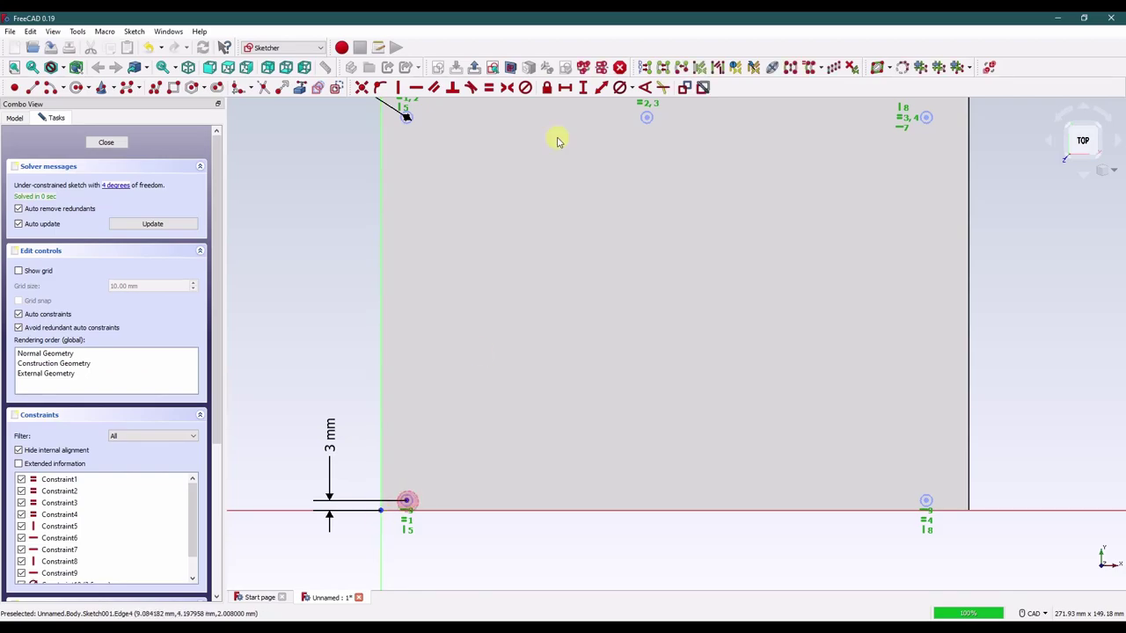
pyautogui.click(565, 87)
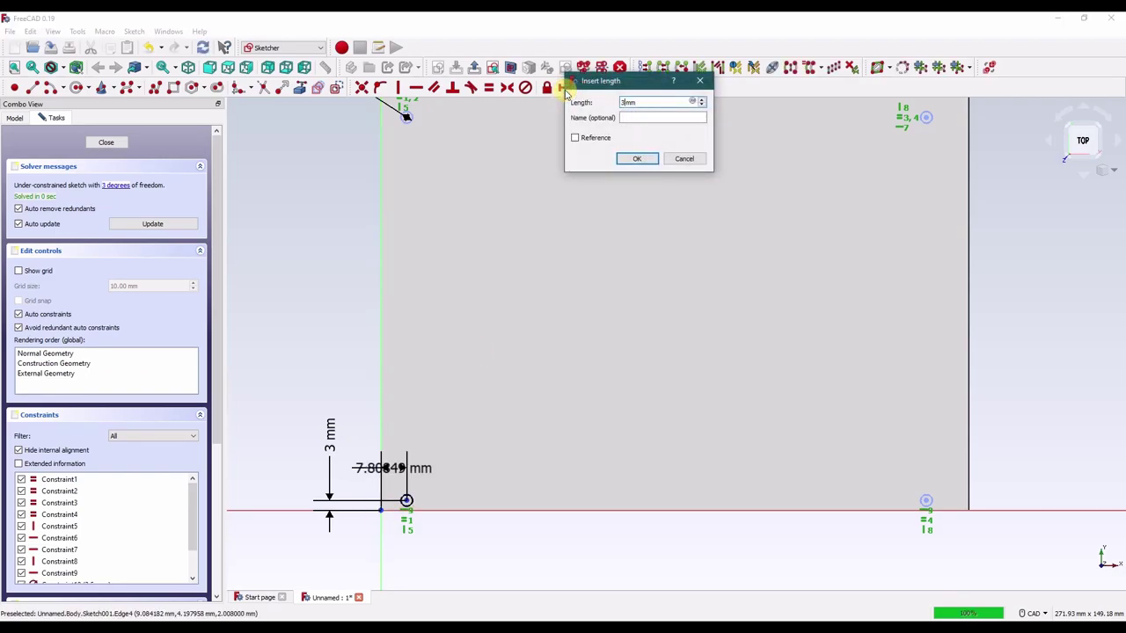
pyautogui.press('Return')
pyautogui.moveTo(393, 467); pyautogui.dragTo(471, 565)
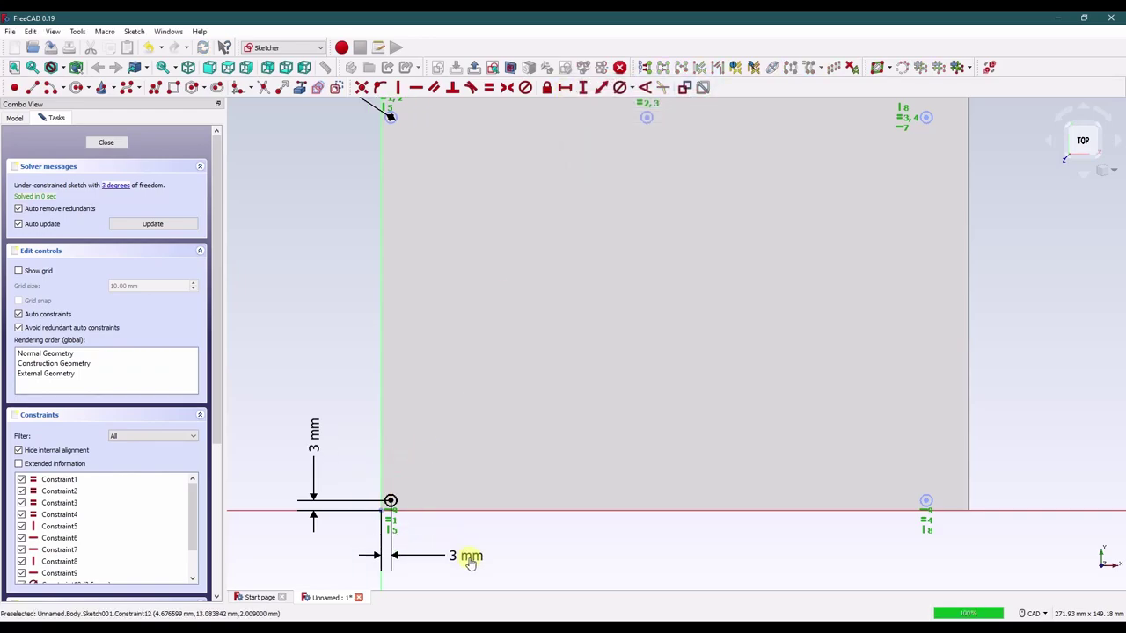
pyautogui.moveTo(402, 471); pyautogui.dragTo(402, 495, button='middle')
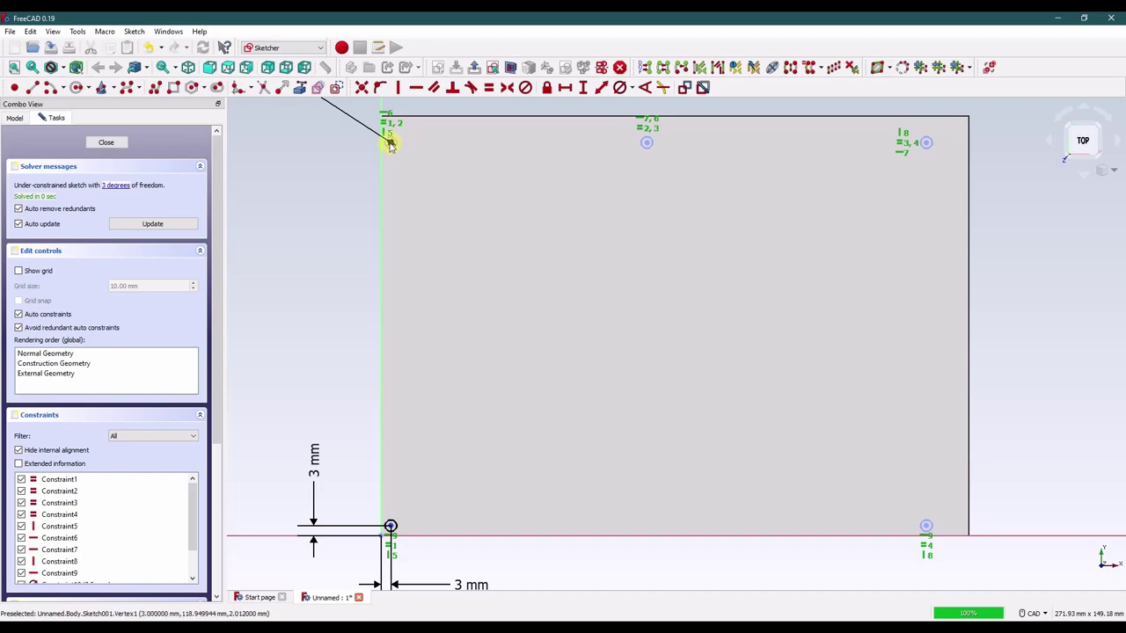
# Set a 120 mm vertical distance between the left circle centres.
pyautogui.click(391, 144)
pyautogui.click(581, 88)
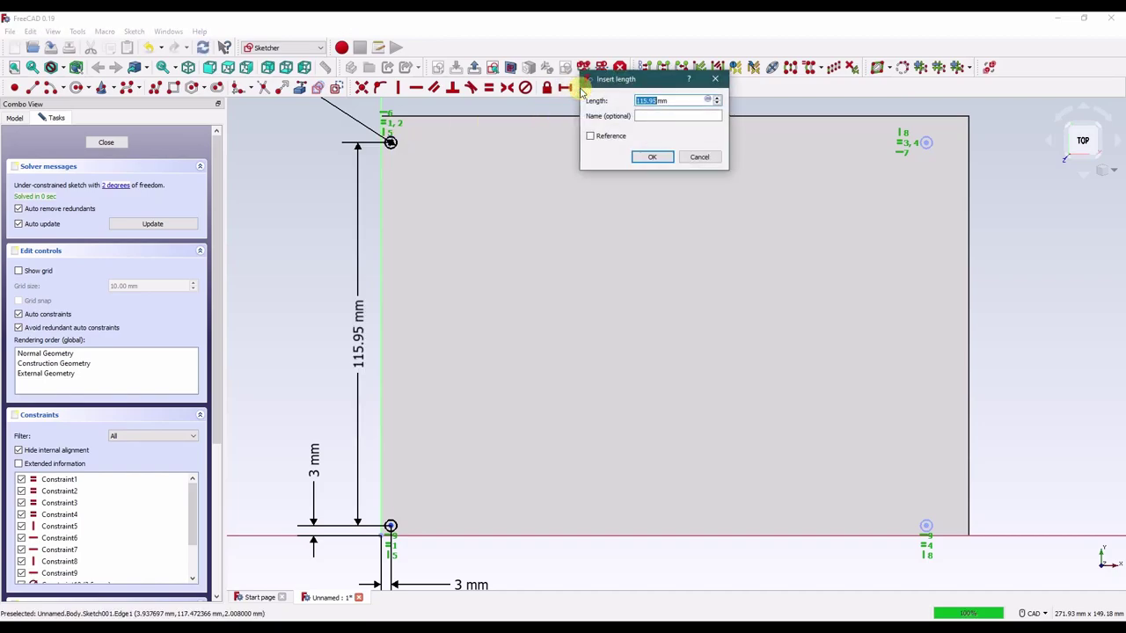
pyautogui.write('120')
pyautogui.press('Return')
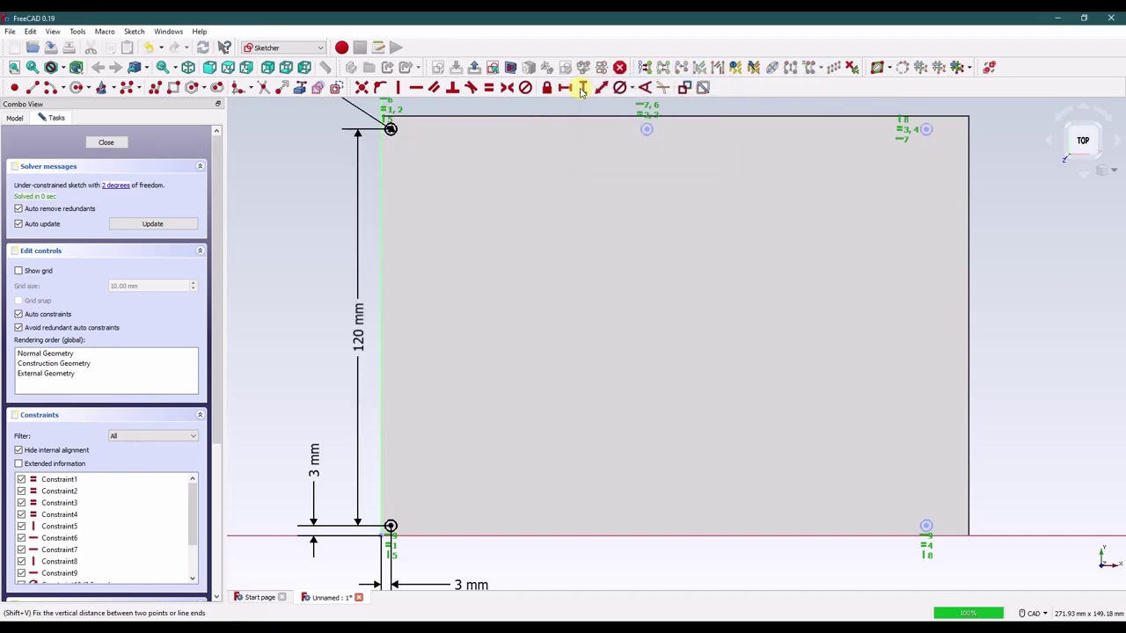
pyautogui.moveTo(362, 328); pyautogui.dragTo(314, 331)
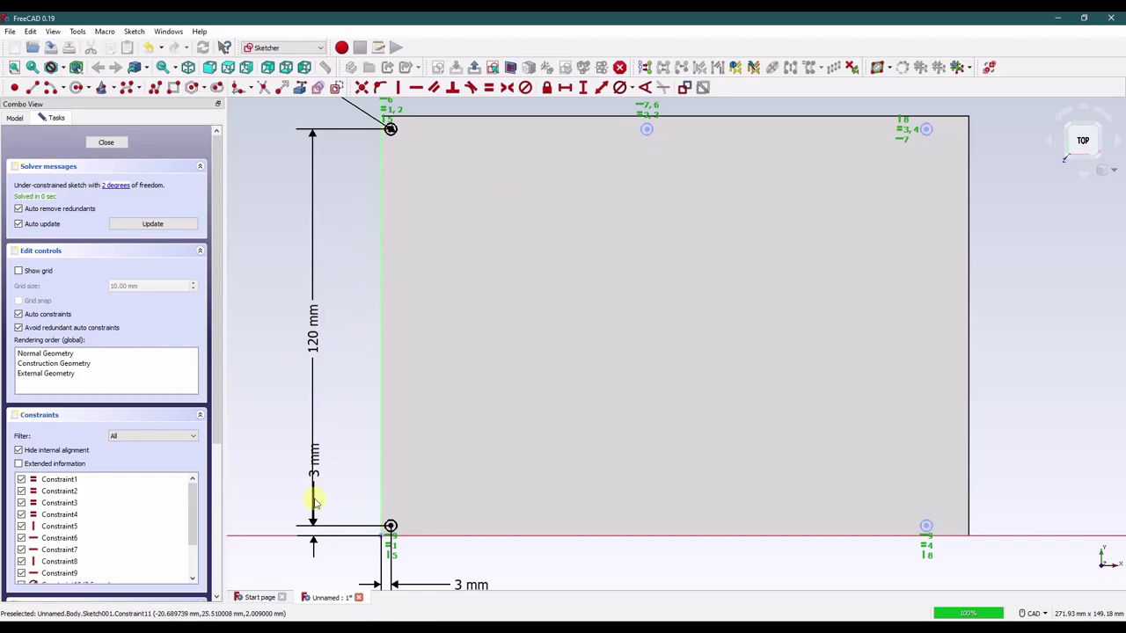
pyautogui.moveTo(315, 462); pyautogui.dragTo(324, 585)
pyautogui.moveTo(355, 440); pyautogui.dragTo(256, 478, button='middle')
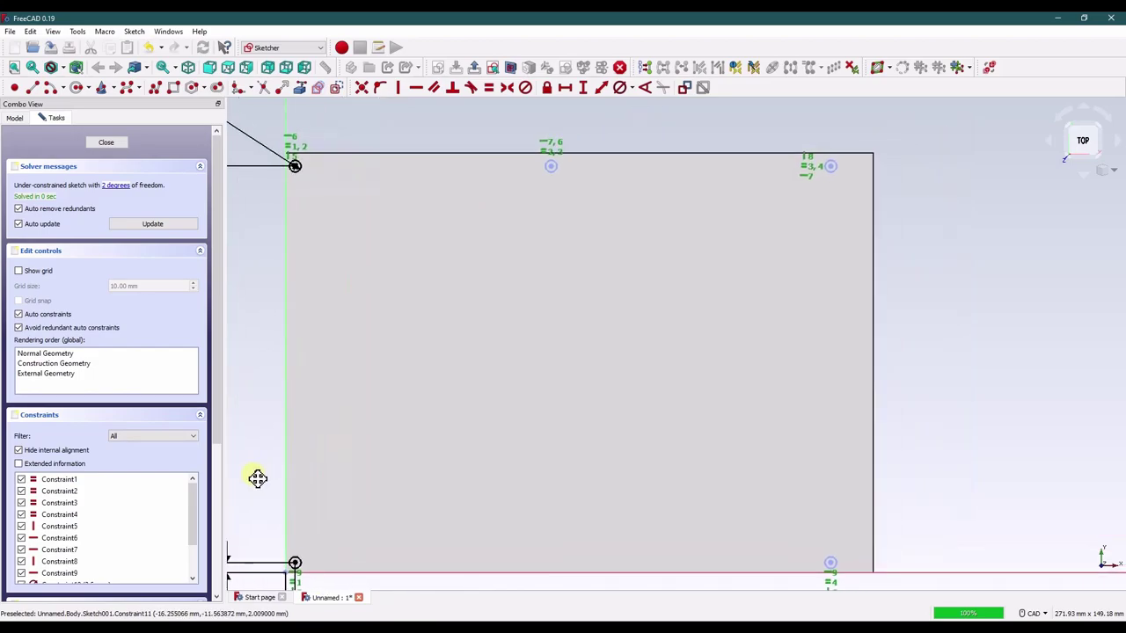
pyautogui.scroll(1, 372, 445)
pyautogui.scroll(-2, 372, 445)
pyautogui.moveTo(408, 430); pyautogui.dragTo(384, 434, button='middle')
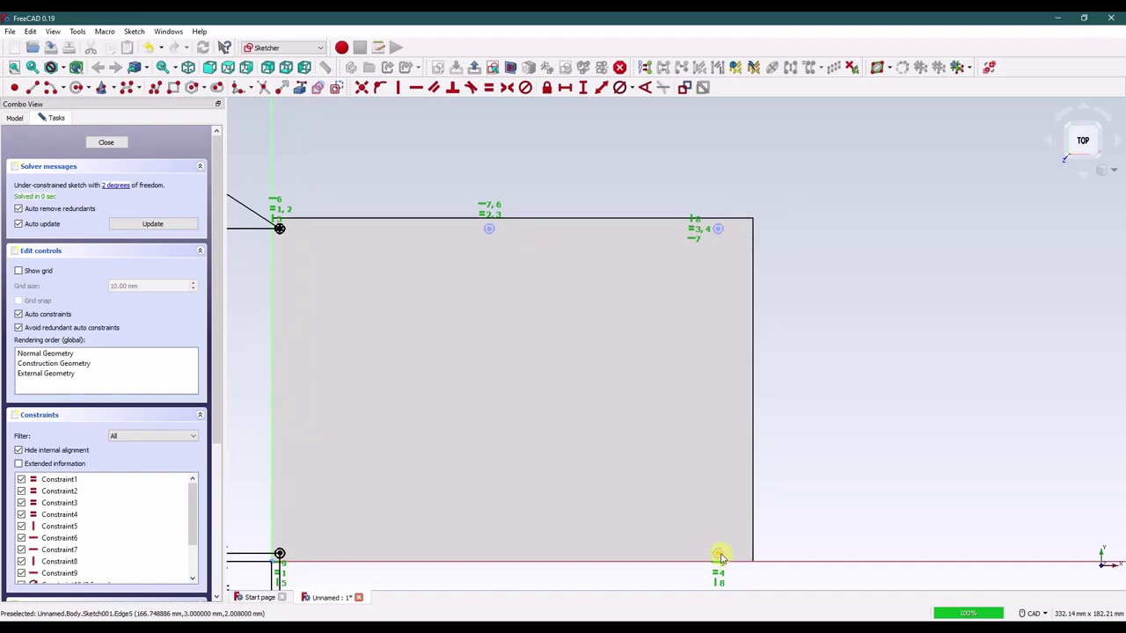
pyautogui.moveTo(616, 493); pyautogui.dragTo(613, 427, button='middle')
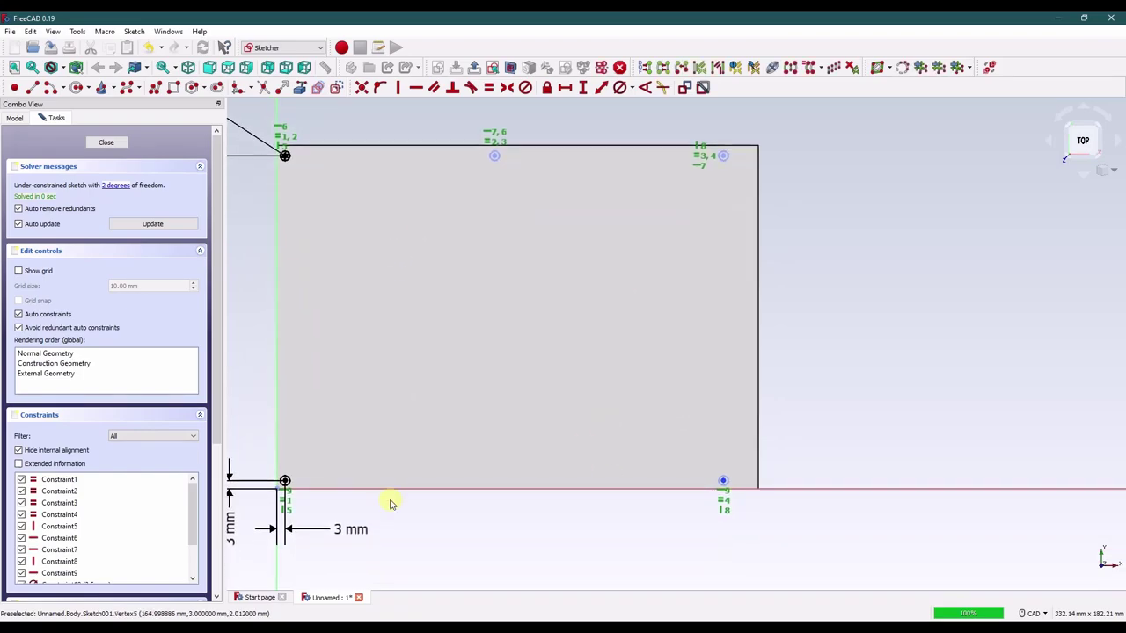
# Set a 170.8 mm horizontal distance between the bottom circle centres.
pyautogui.click(284, 483)
pyautogui.click(565, 87)
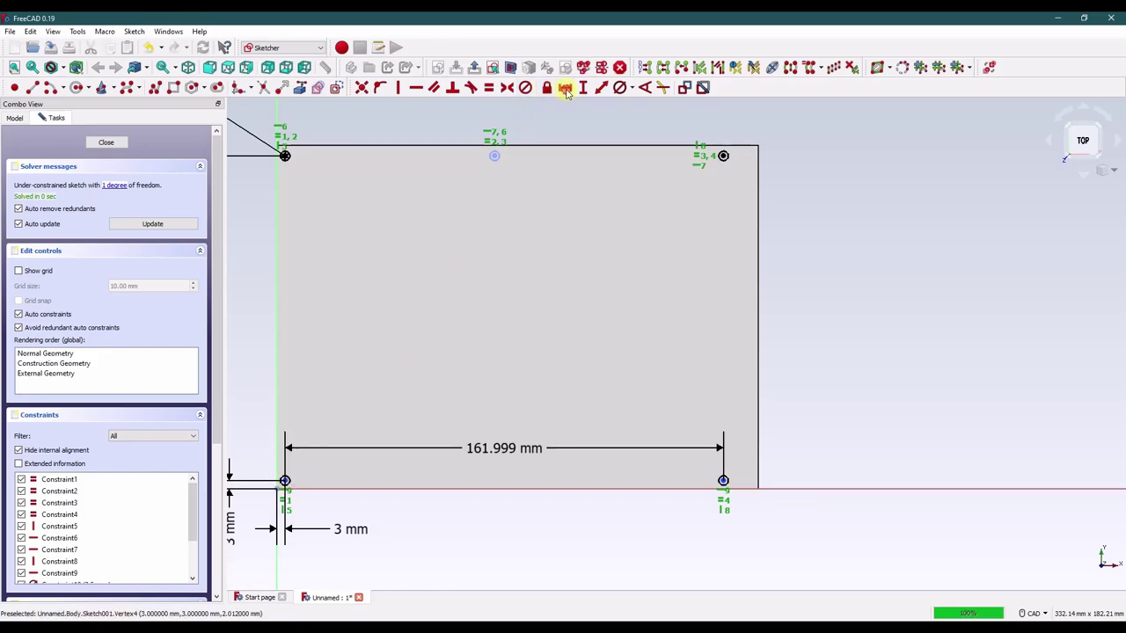
pyautogui.write('170.')
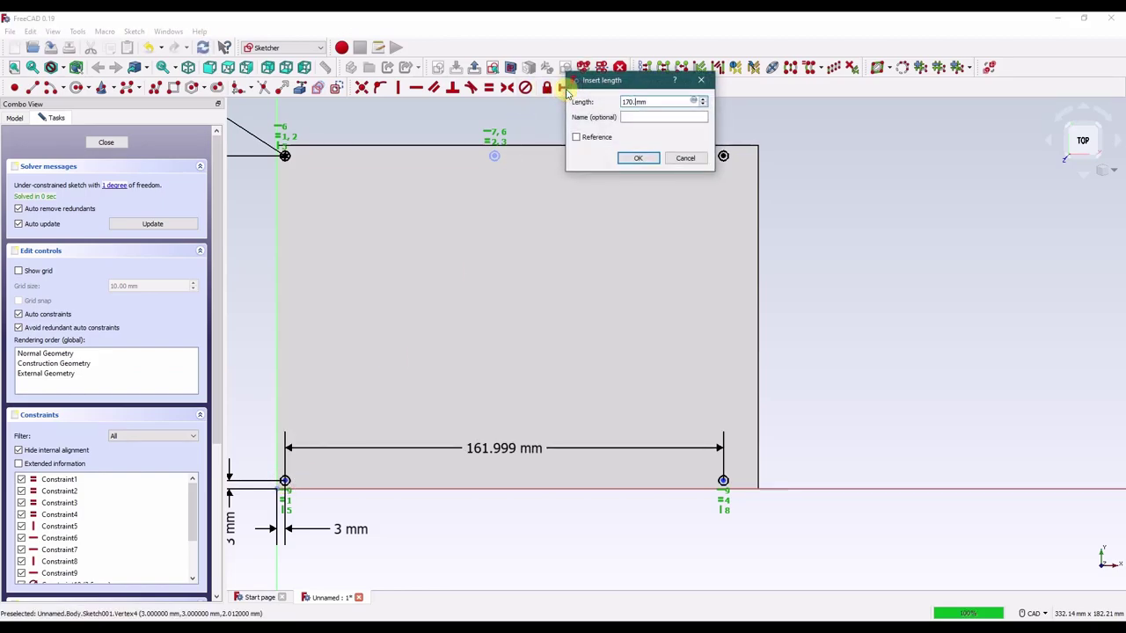
pyautogui.write('8')
pyautogui.press('Return')
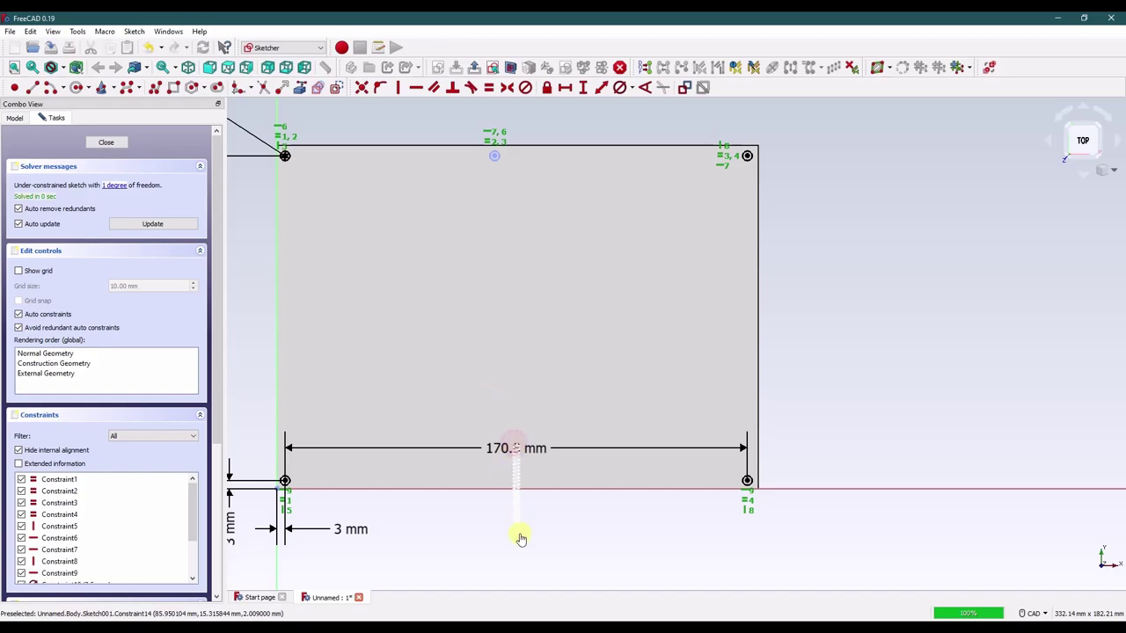
pyautogui.moveTo(515, 449); pyautogui.dragTo(535, 553)
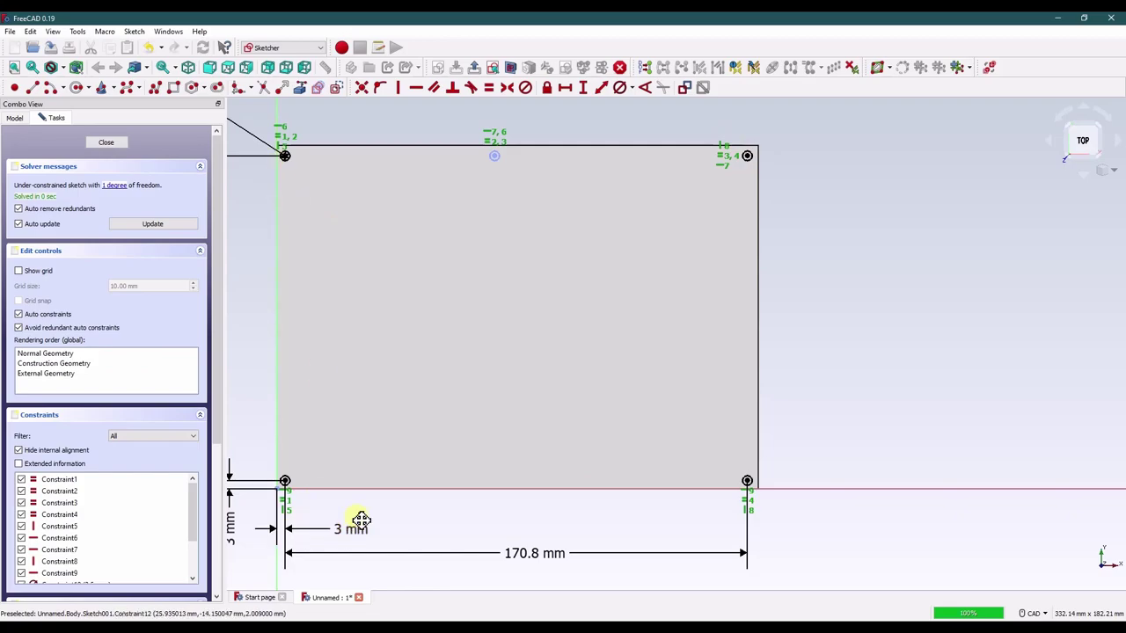
pyautogui.moveTo(362, 520); pyautogui.dragTo(404, 509, button='middle')
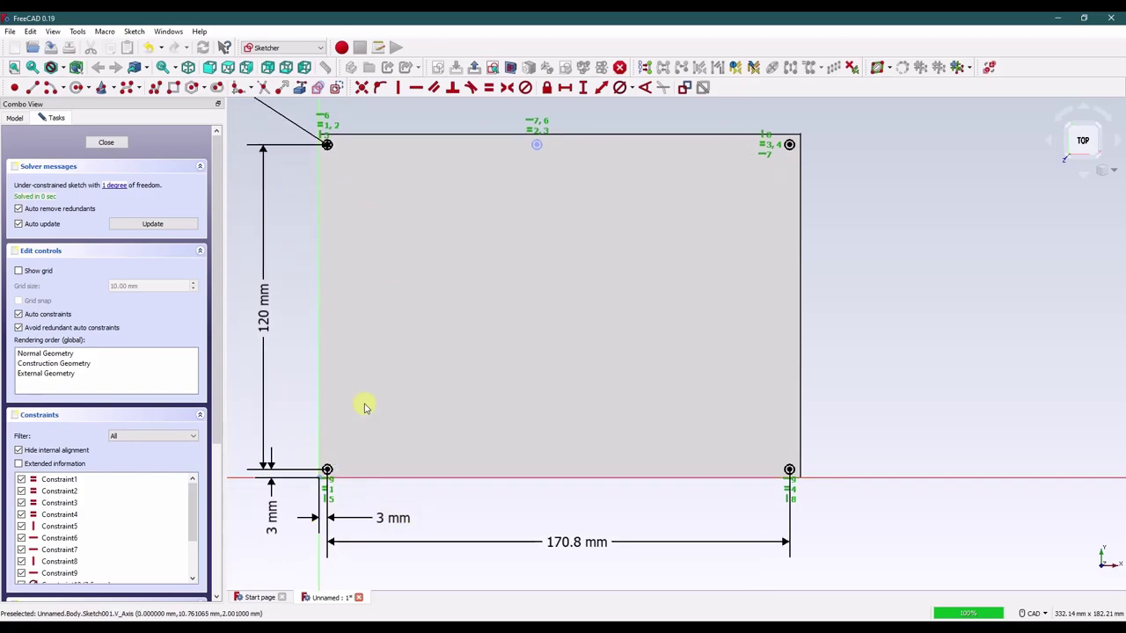
# Start linking the top-right plate corner as external geometry, then cancel it.
pyautogui.click(299, 89)
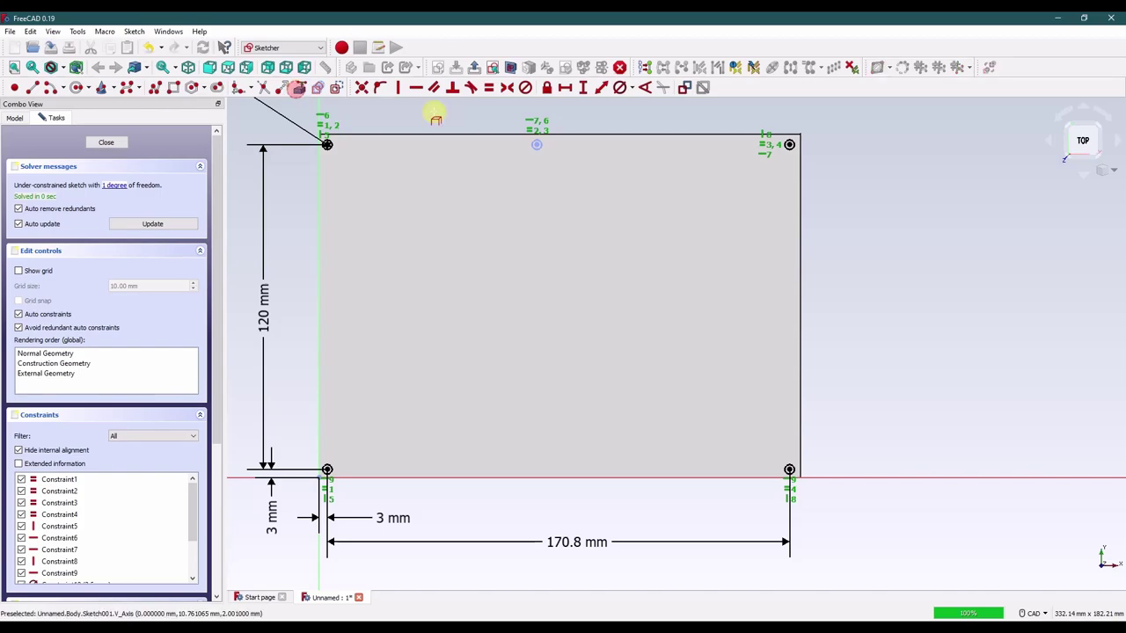
pyautogui.click(802, 136)
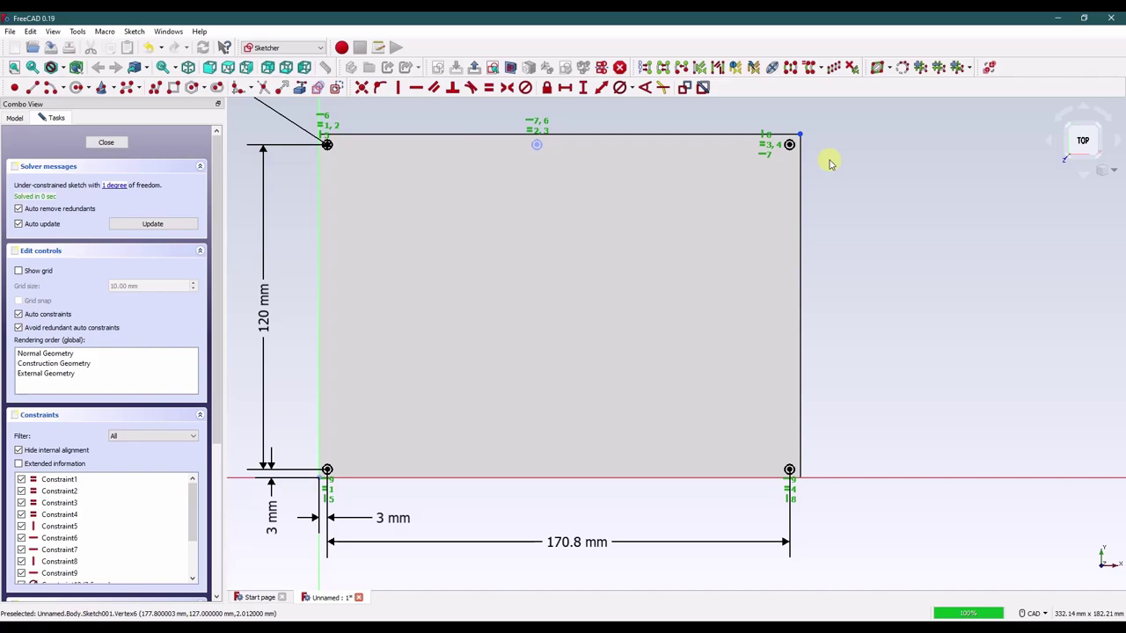
pyautogui.press('Escape')
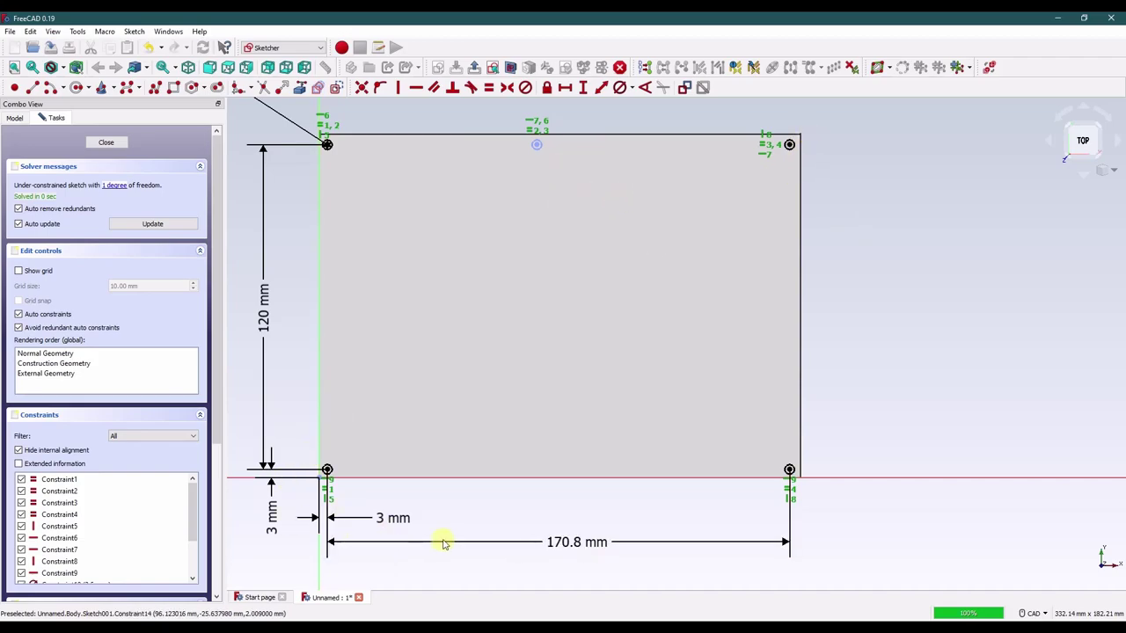
# Set a 56.5 mm horizontal distance from the top-edge point to the top-right corner and close the sketch.
pyautogui.click(537, 144)
pyautogui.click(789, 145)
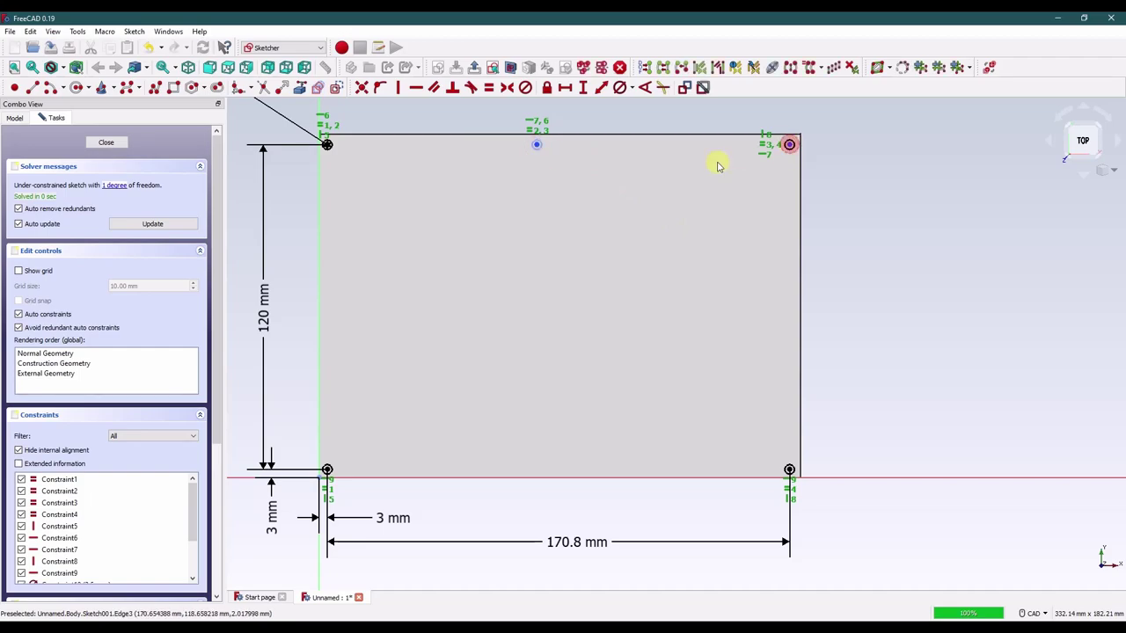
pyautogui.click(568, 89)
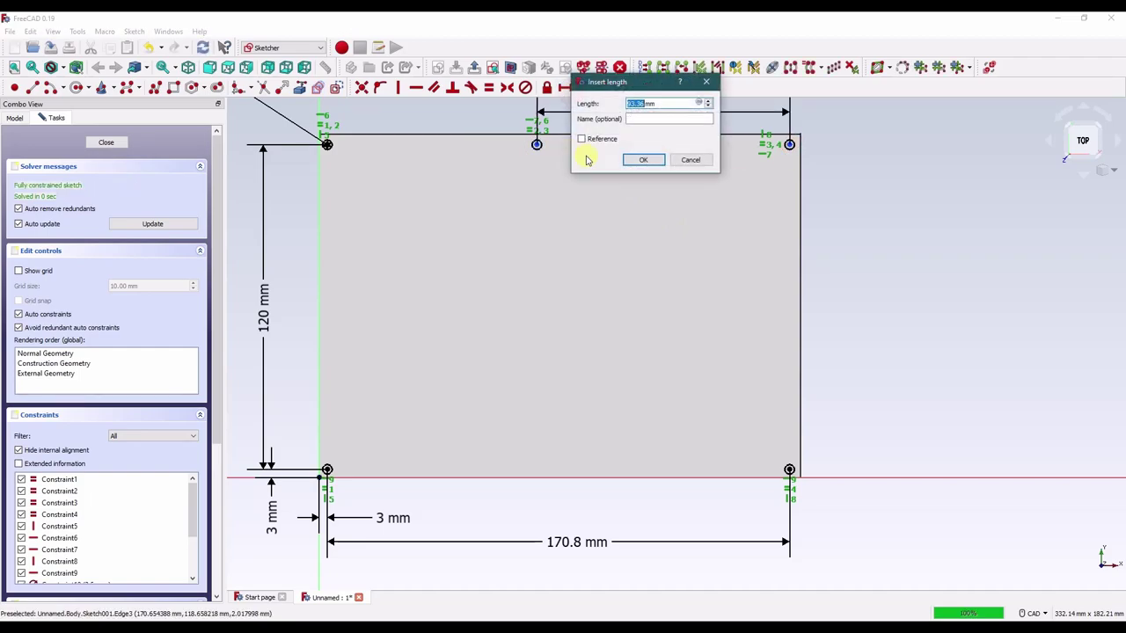
pyautogui.write('56.5')
pyautogui.click(645, 160)
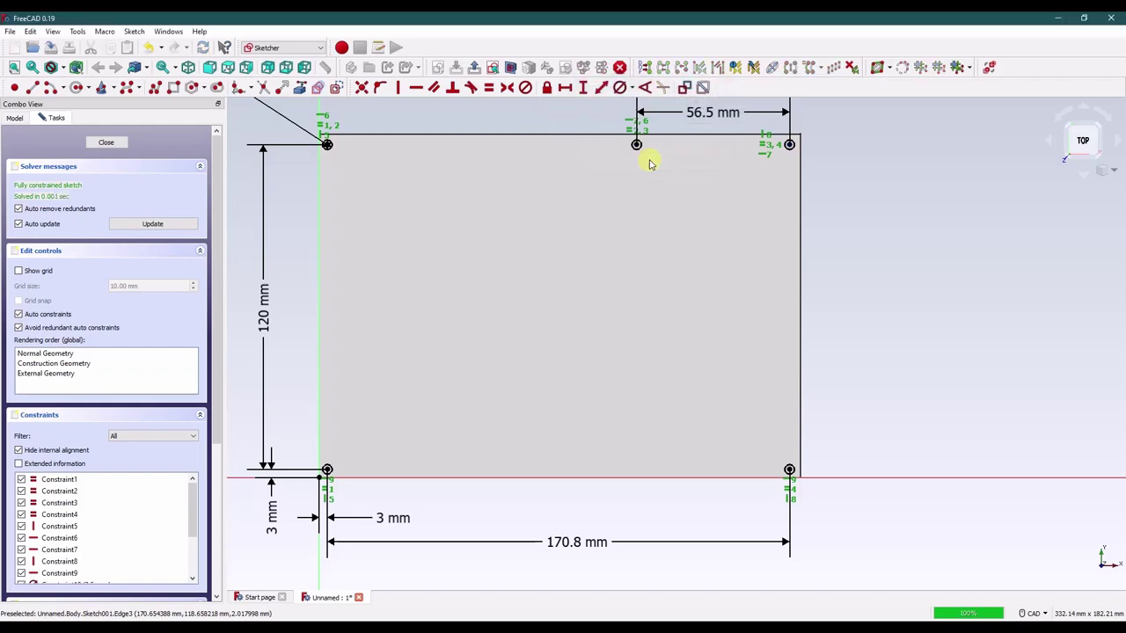
pyautogui.click(119, 141)
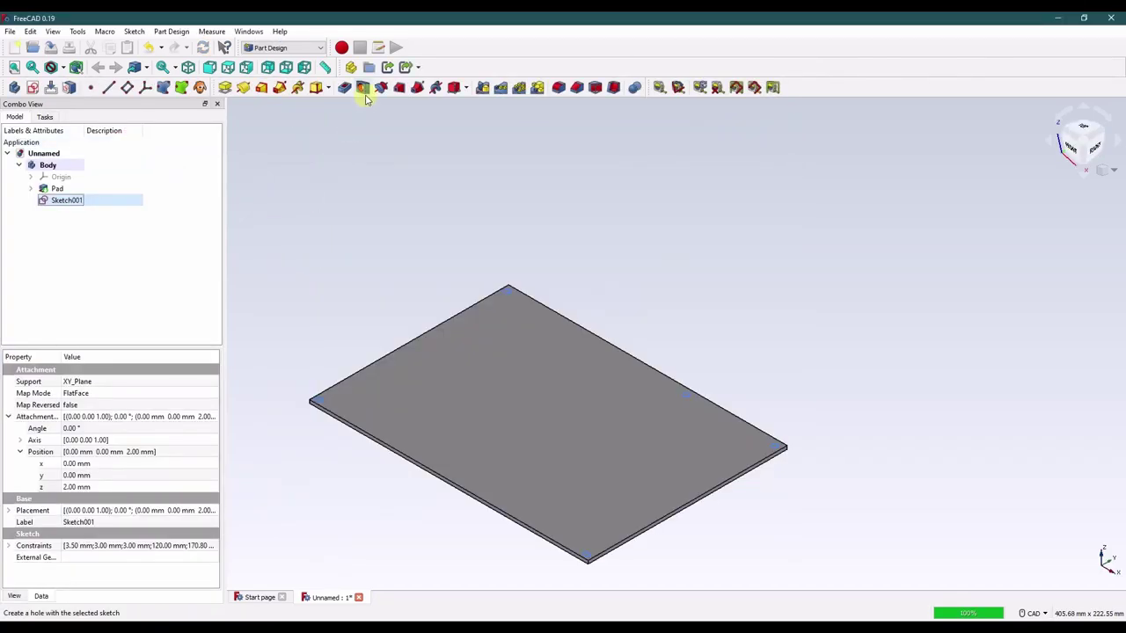
# Start a Hole feature with the ISO metric regular profile and size M3.
pyautogui.click(363, 88)
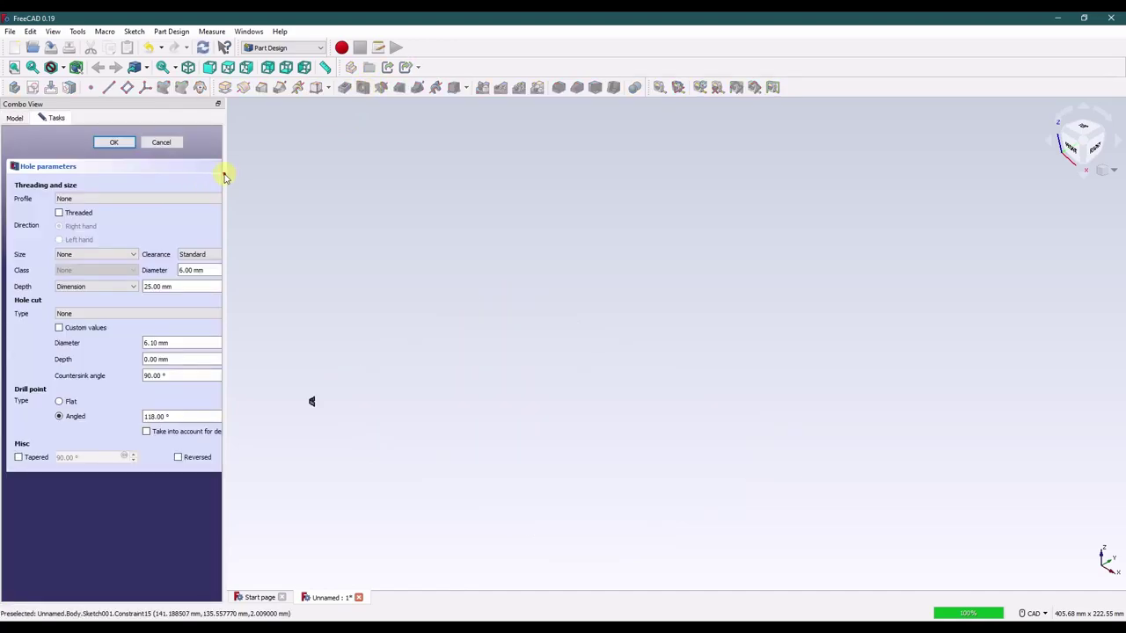
pyautogui.moveTo(224, 178); pyautogui.dragTo(291, 178)
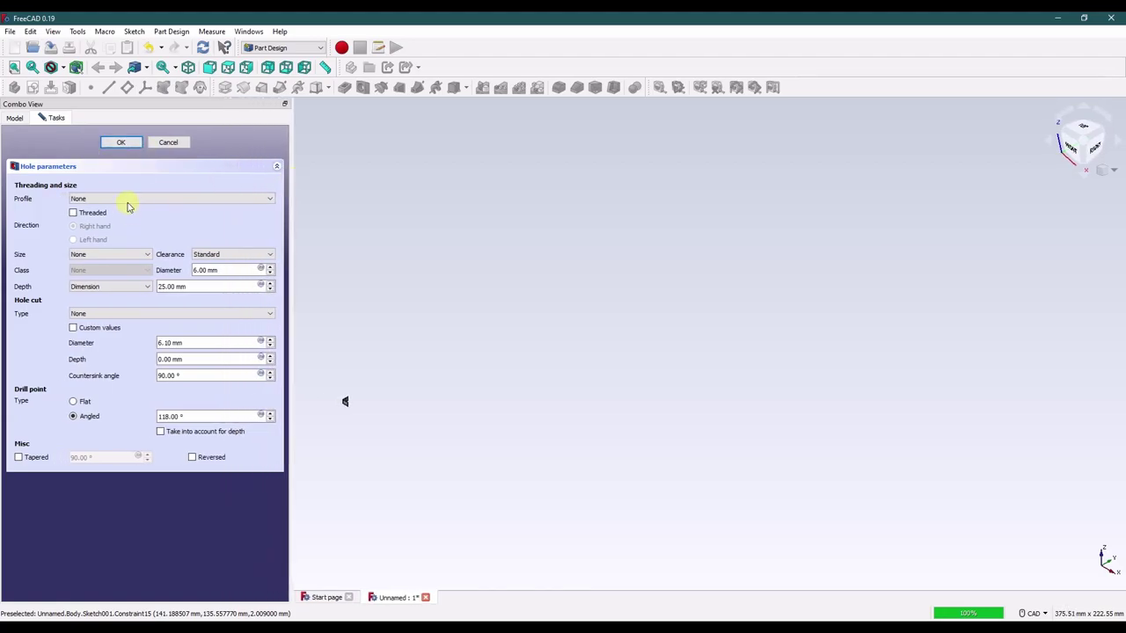
pyautogui.click(178, 202)
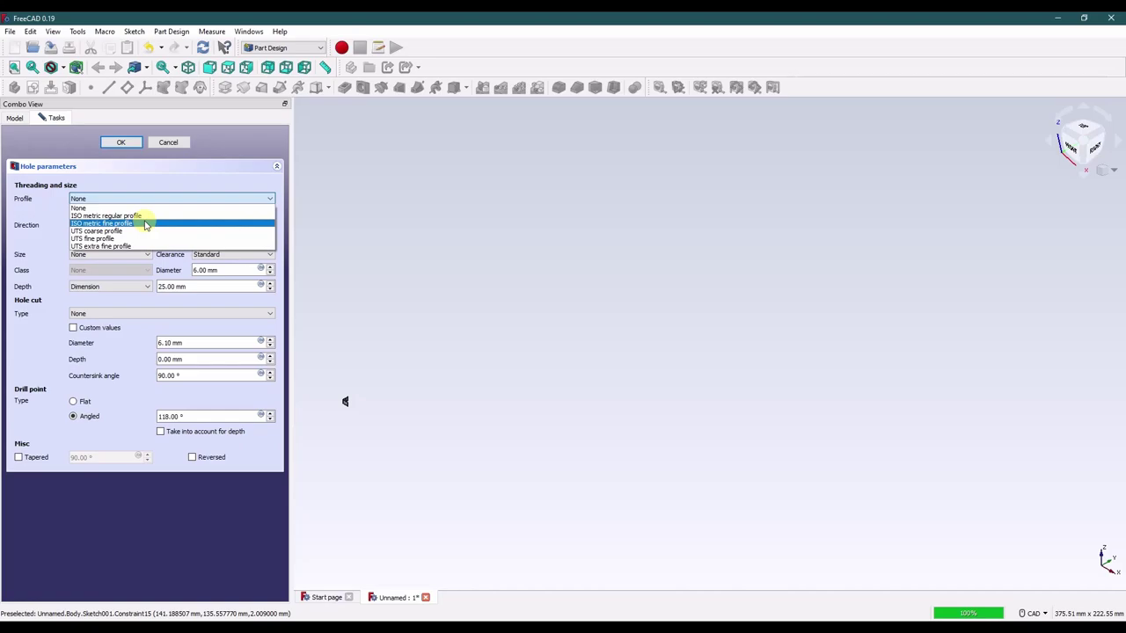
pyautogui.click(146, 216)
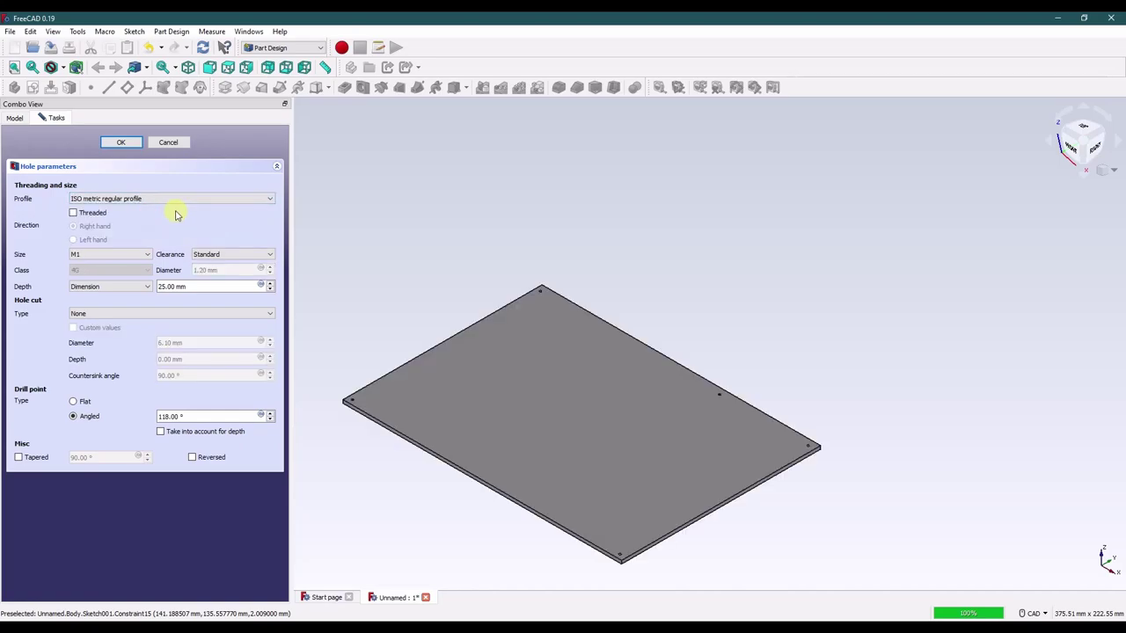
pyautogui.click(116, 254)
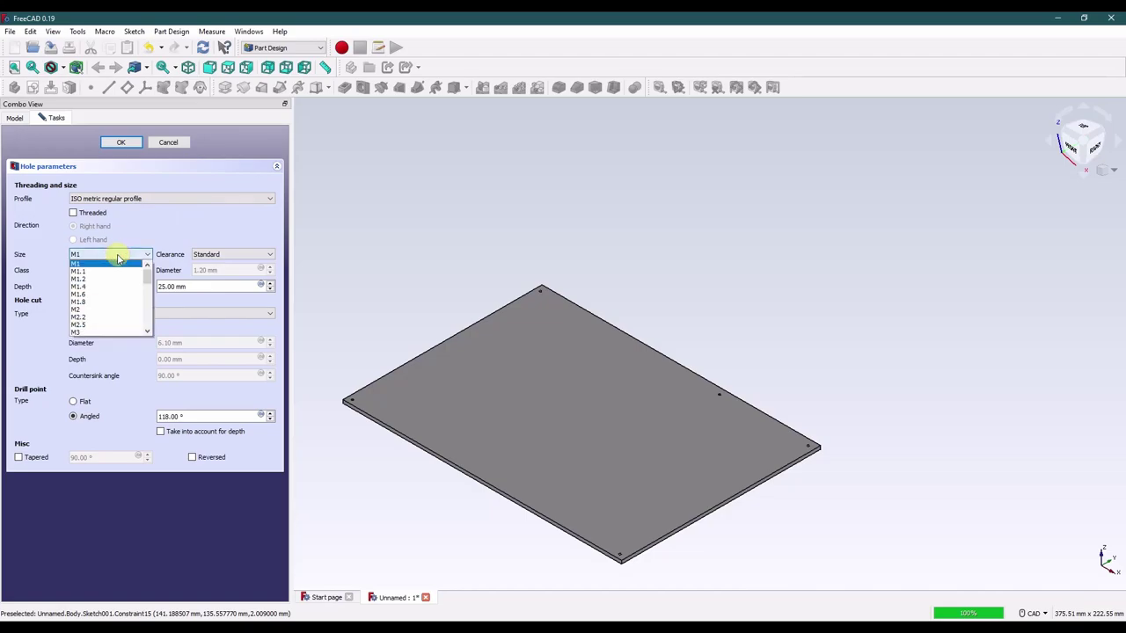
pyautogui.click(110, 319)
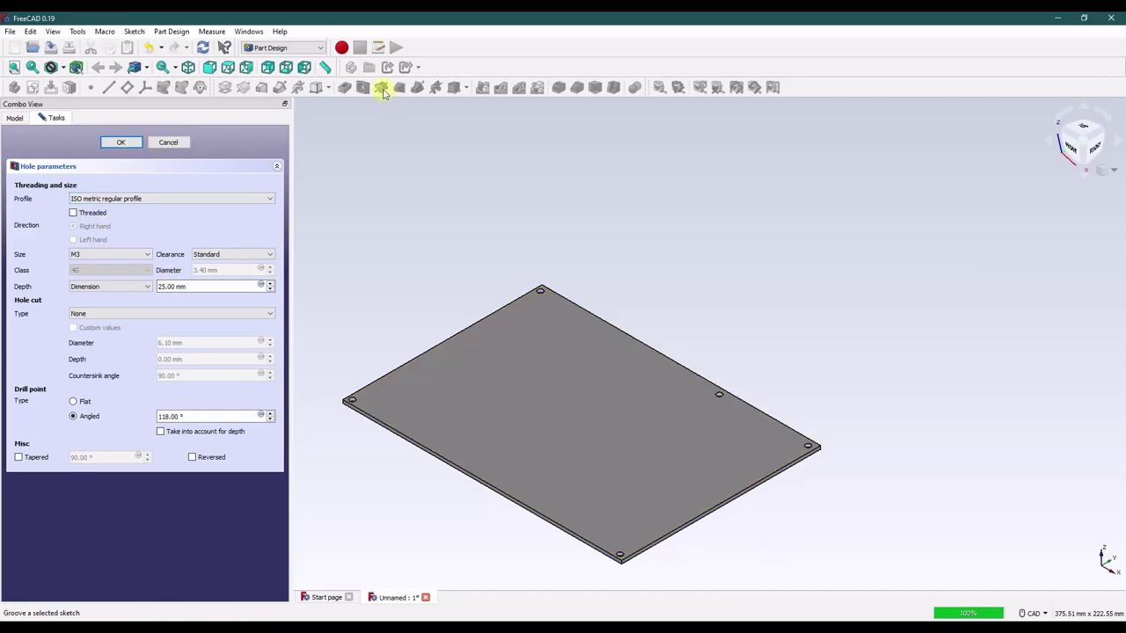
# Try M4, revert to M3, and make the holes through all with standard clearance.
pyautogui.click(85, 257)
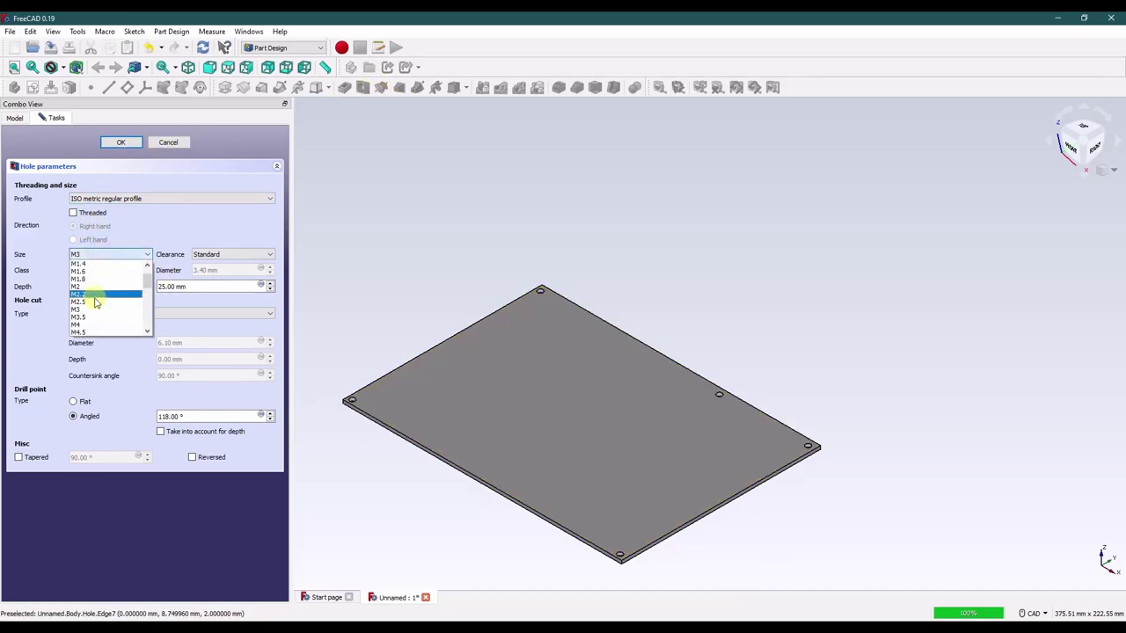
pyautogui.click(96, 326)
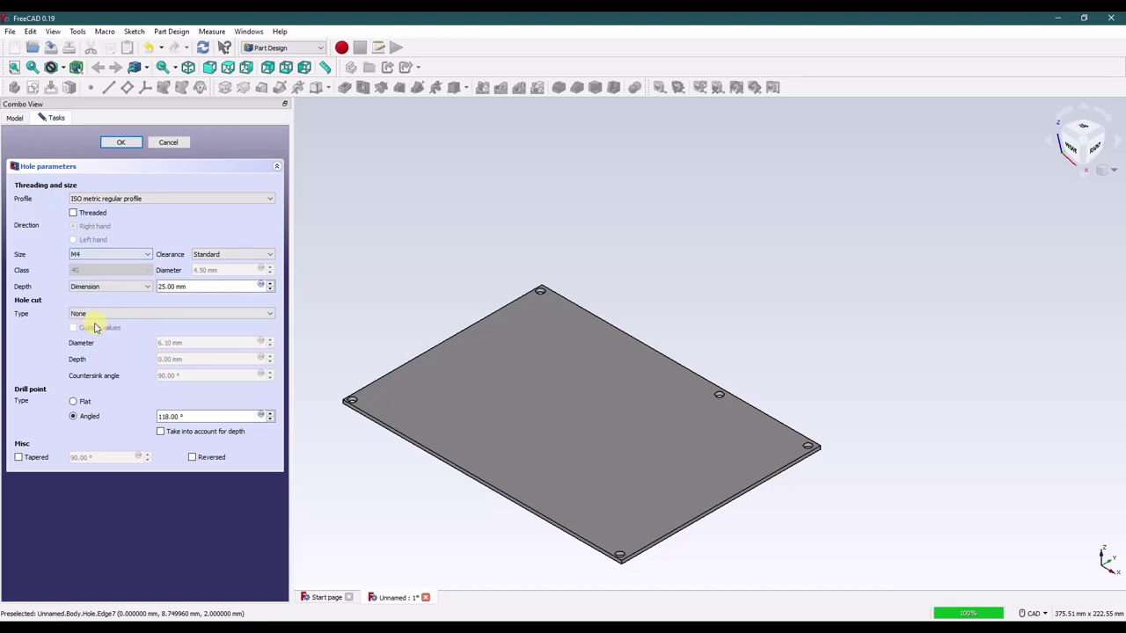
pyautogui.click(107, 254)
pyautogui.click(96, 305)
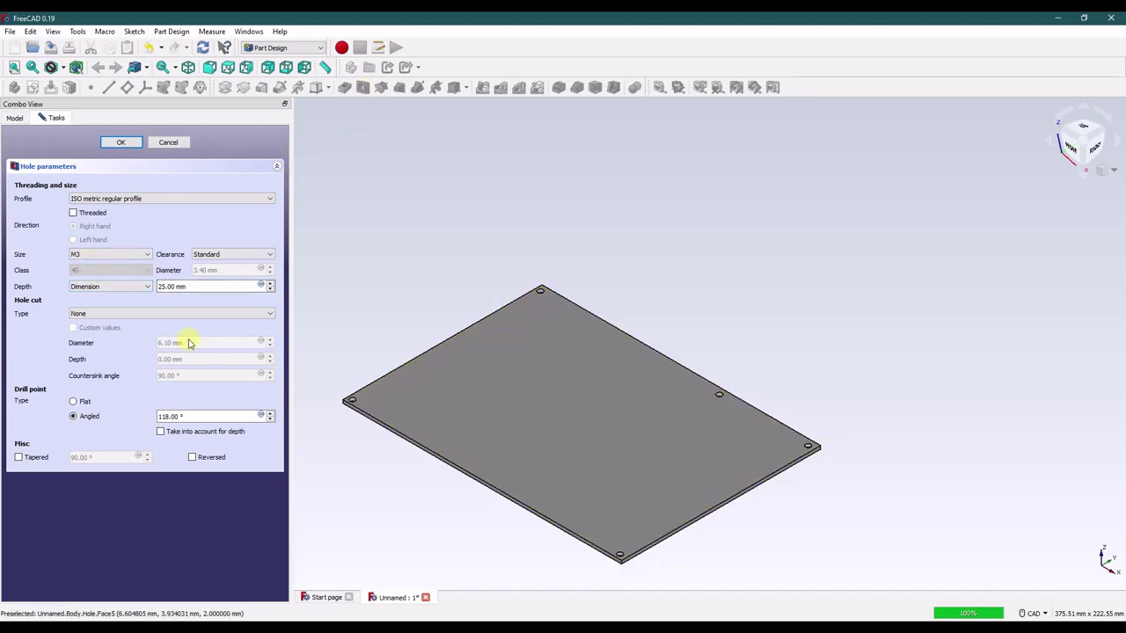
pyautogui.click(123, 289)
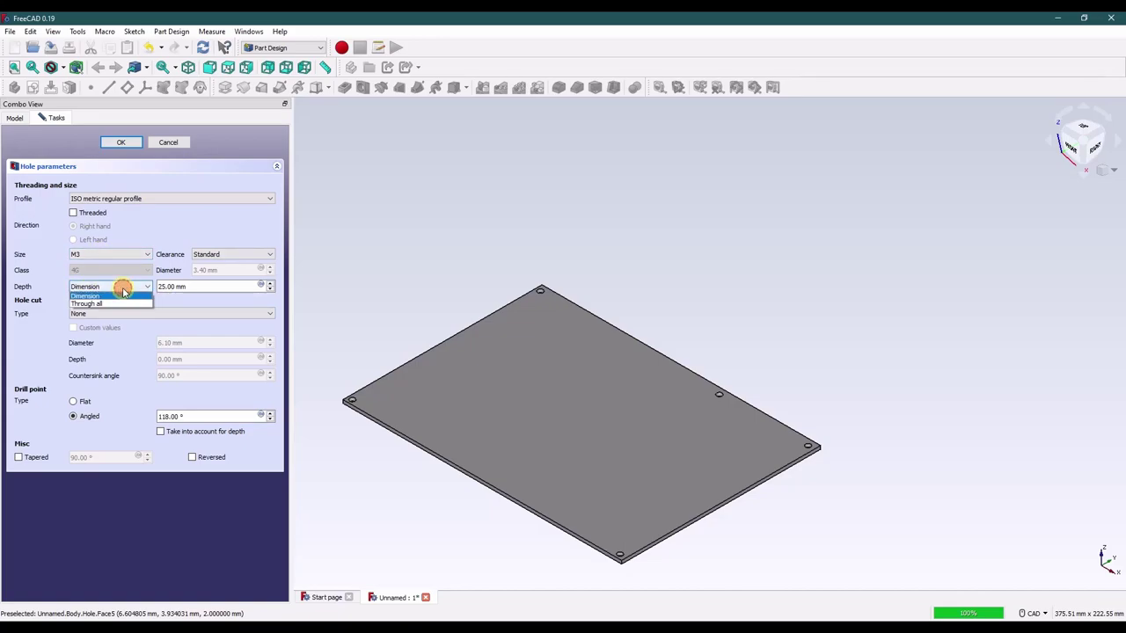
pyautogui.click(118, 303)
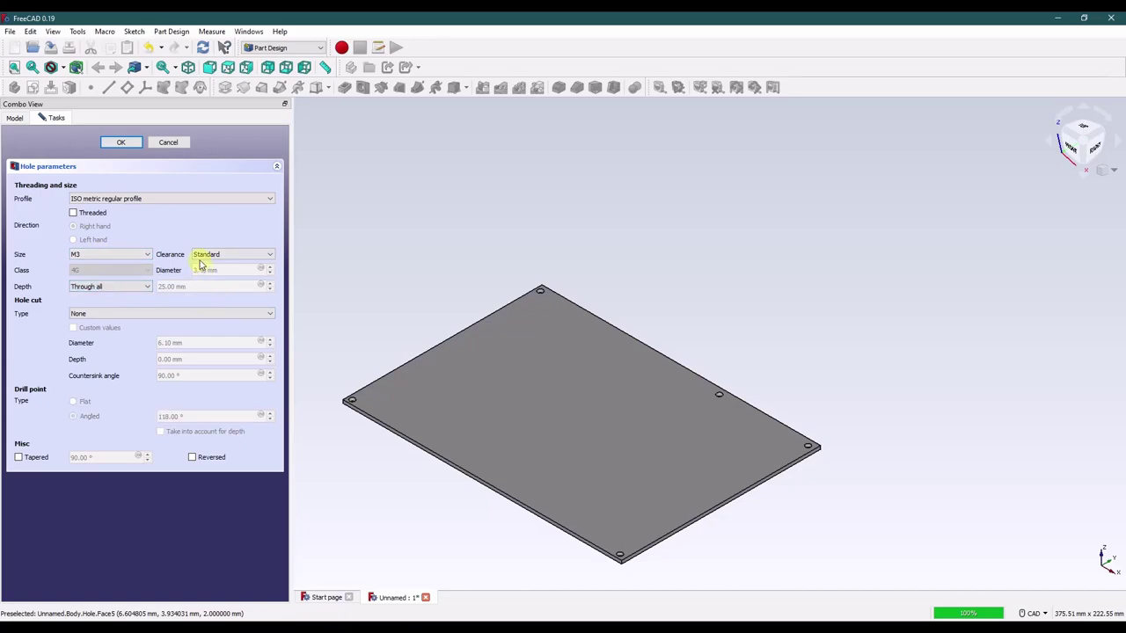
pyautogui.click(209, 257)
pyautogui.click(211, 262)
# Confirm the M3 Hole feature, enlarge the plate view, and switch to the Path workbench.
pyautogui.click(121, 142)
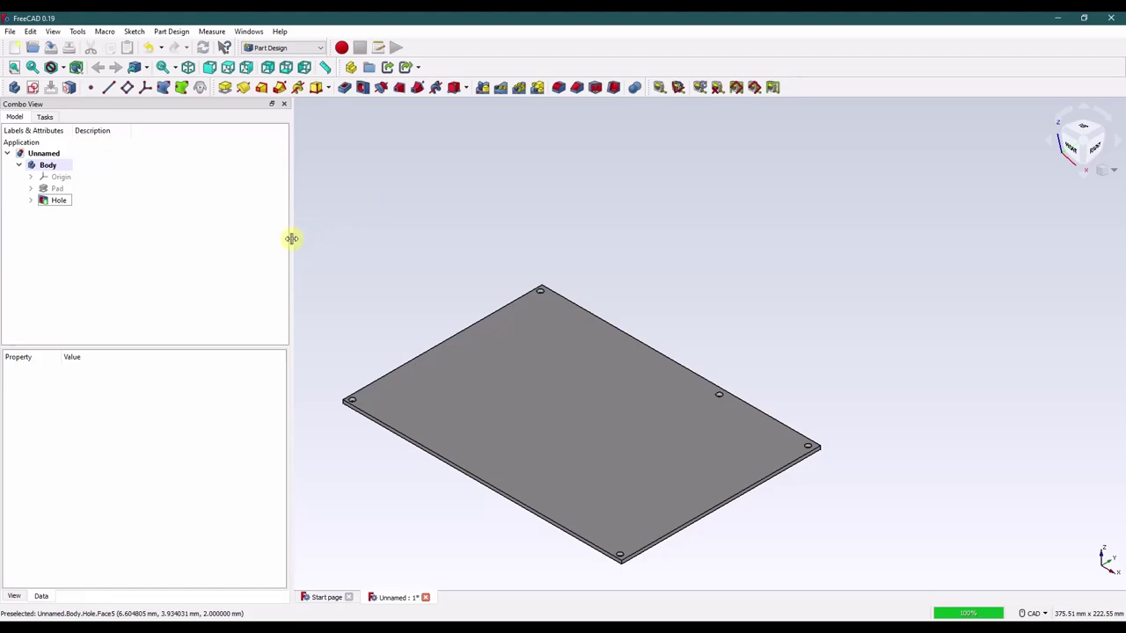
pyautogui.moveTo(291, 238); pyautogui.dragTo(213, 234)
pyautogui.scroll(-2, 385, 208)
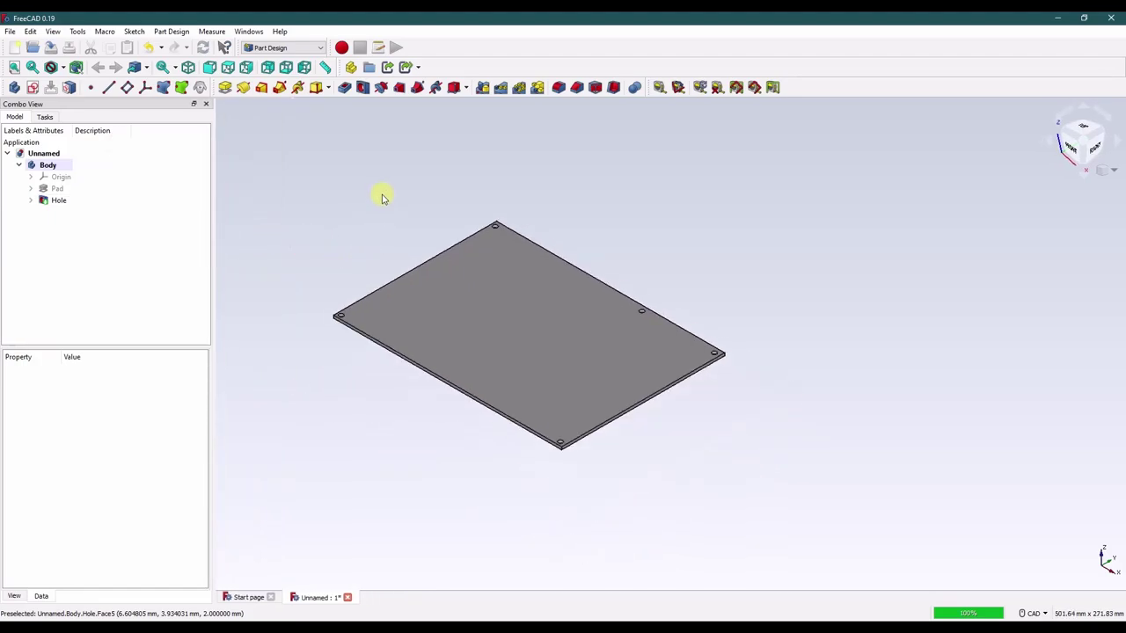
pyautogui.scroll(3, 378, 211)
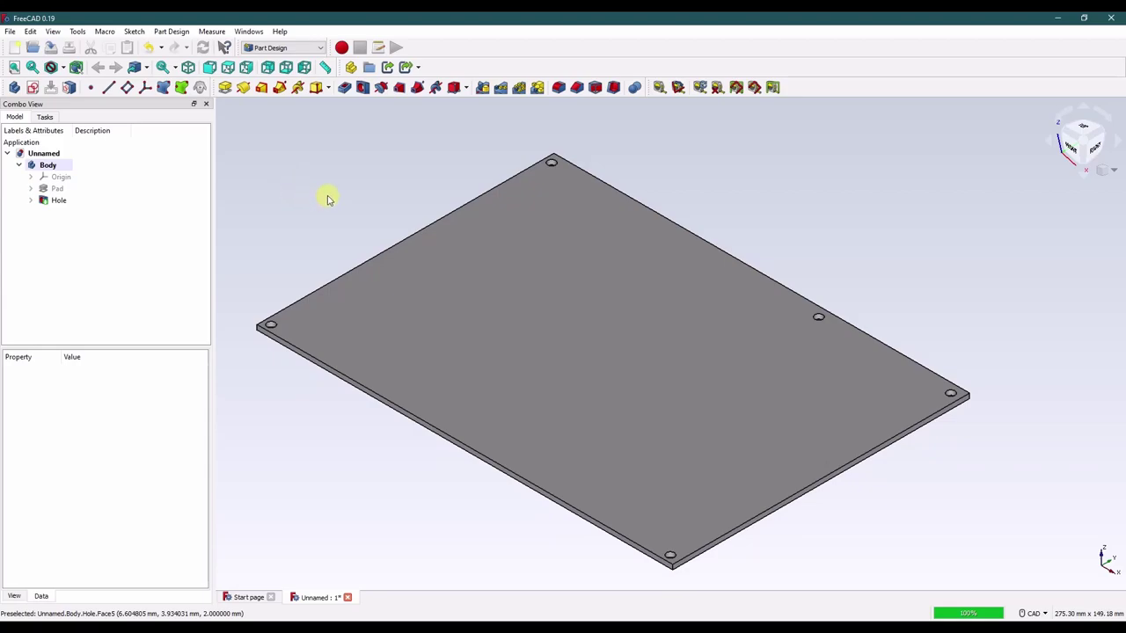
pyautogui.click(295, 50)
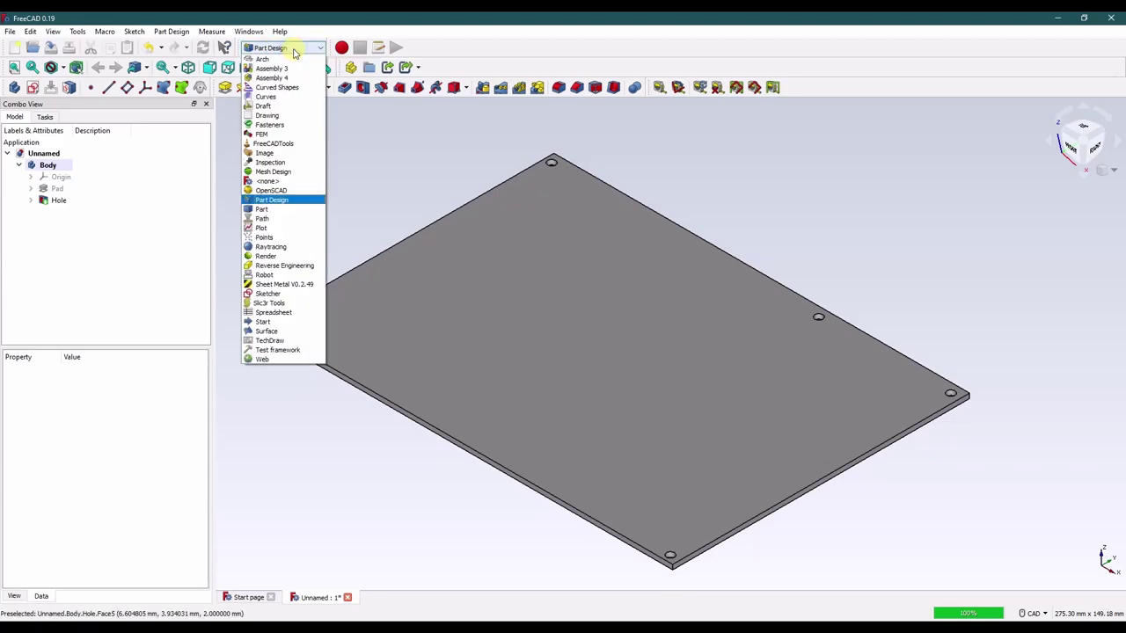
pyautogui.click(280, 217)
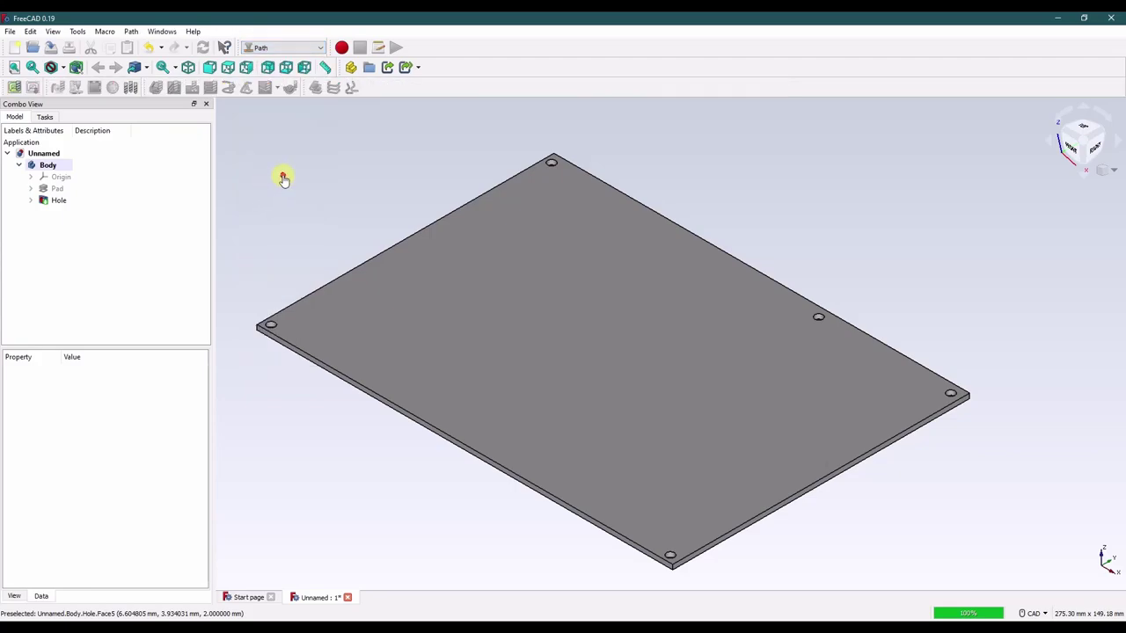
# Create a Path job from the plate Body with the template left as <none>.
pyautogui.click(14, 89)
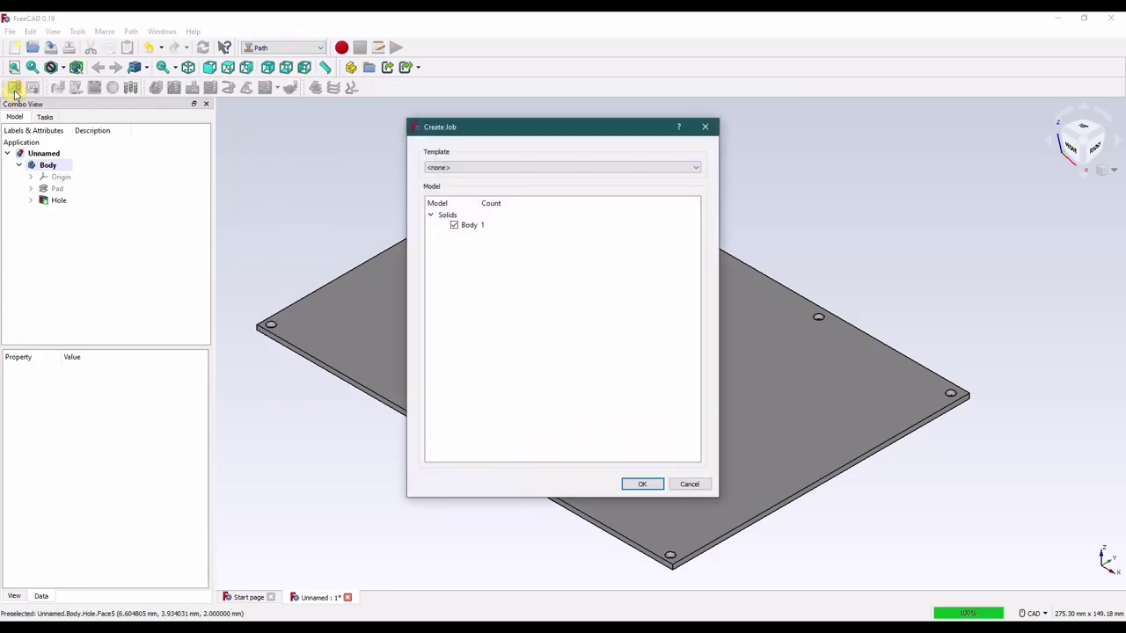
pyautogui.click(491, 169)
pyautogui.click(491, 176)
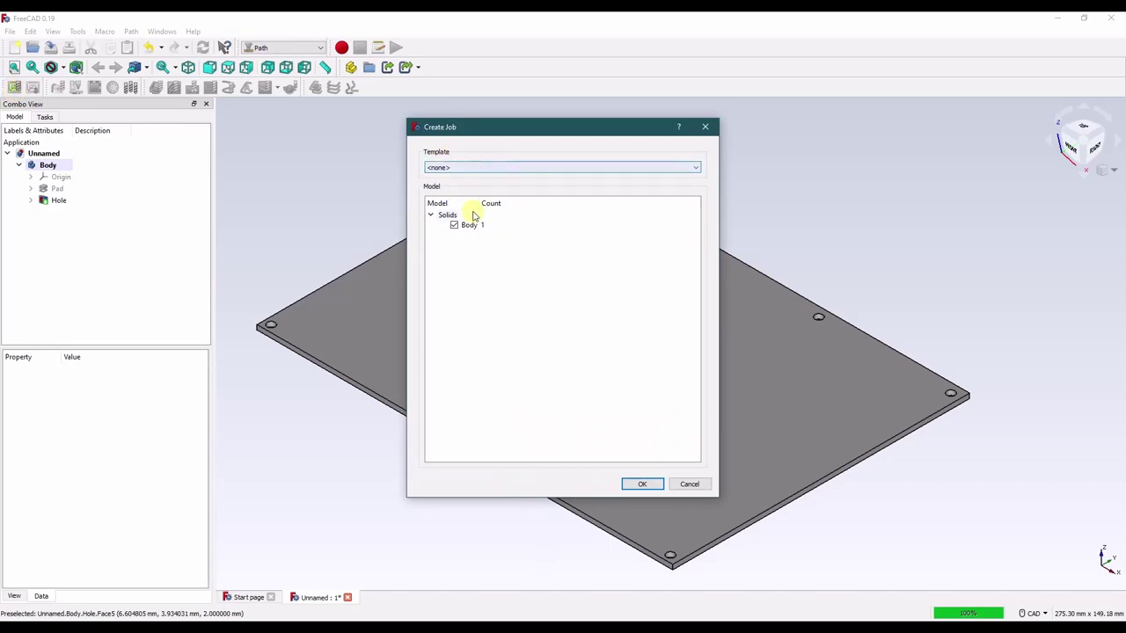
pyautogui.click(454, 225)
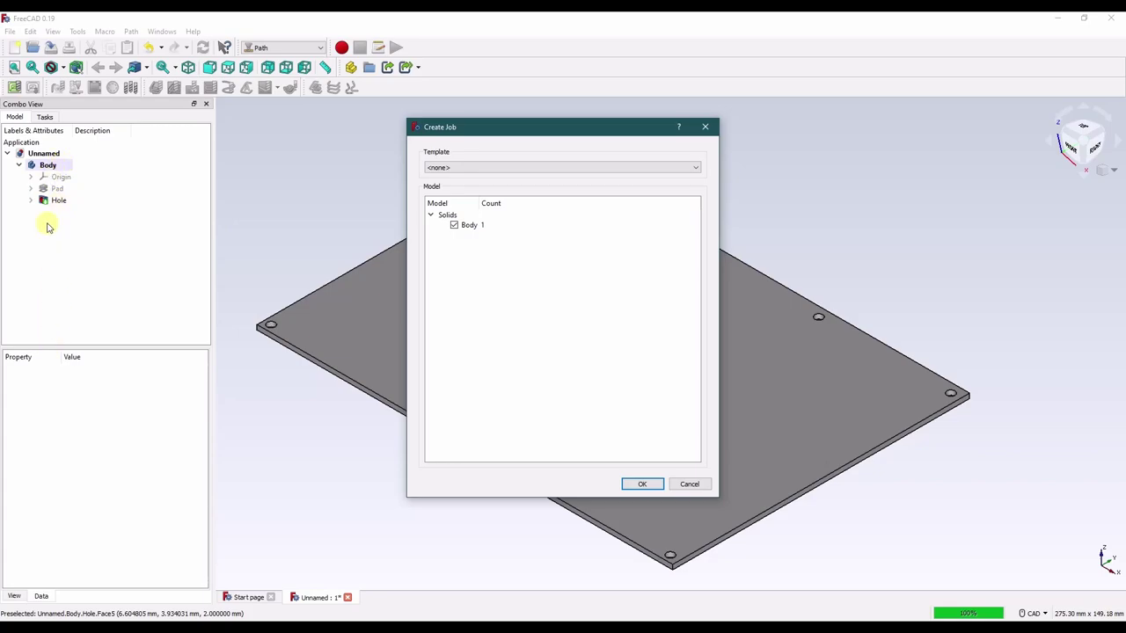
pyautogui.click(454, 226)
pyautogui.click(643, 482)
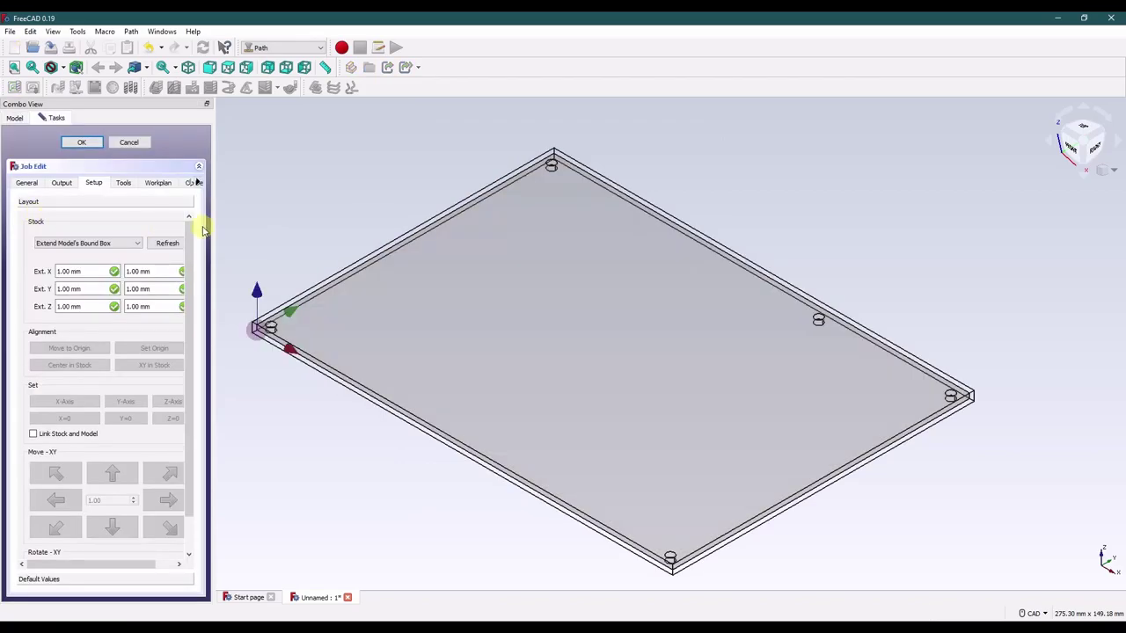
# Keep the bounding-box stock type and view the plate from the right side.
pyautogui.moveTo(213, 219); pyautogui.dragTo(295, 219)
pyautogui.scroll(-1, 144, 327)
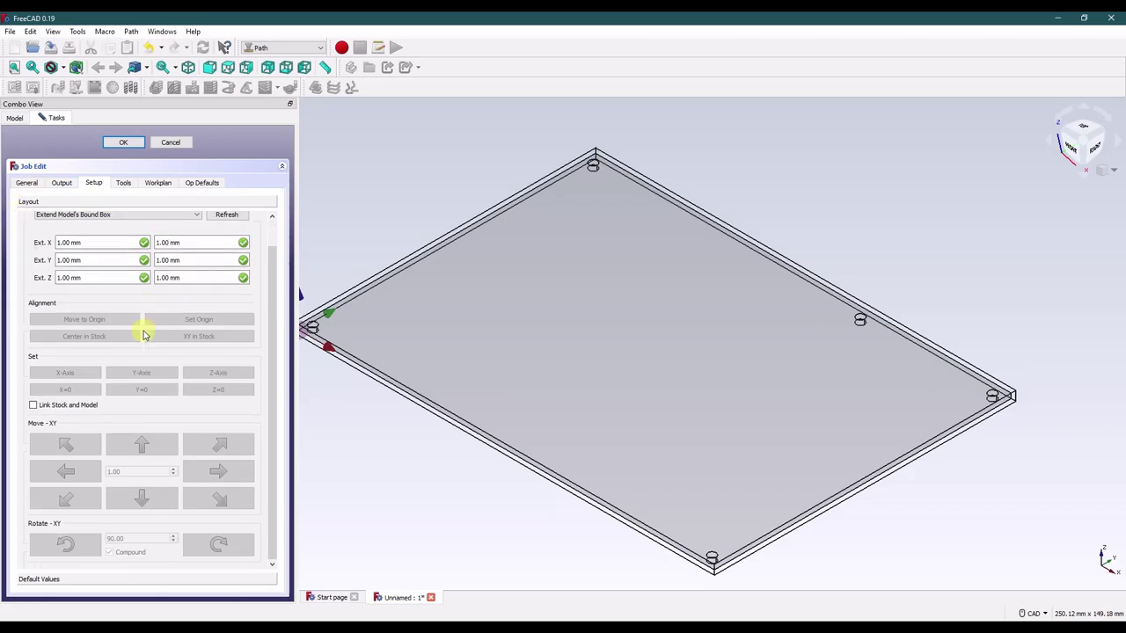
pyautogui.scroll(1, 144, 326)
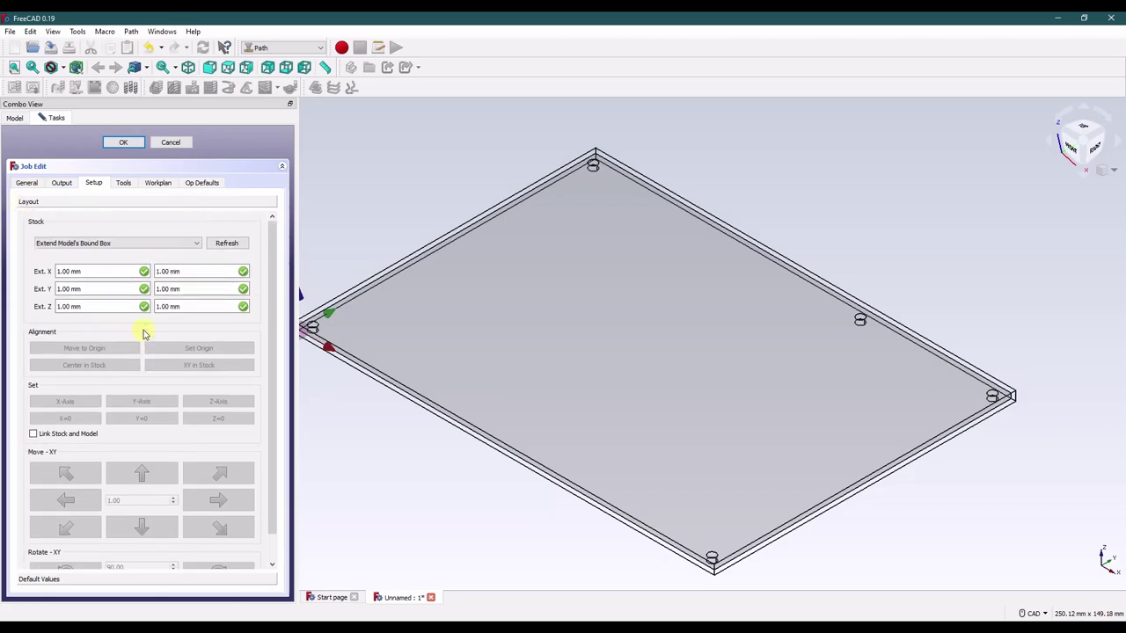
pyautogui.click(92, 244)
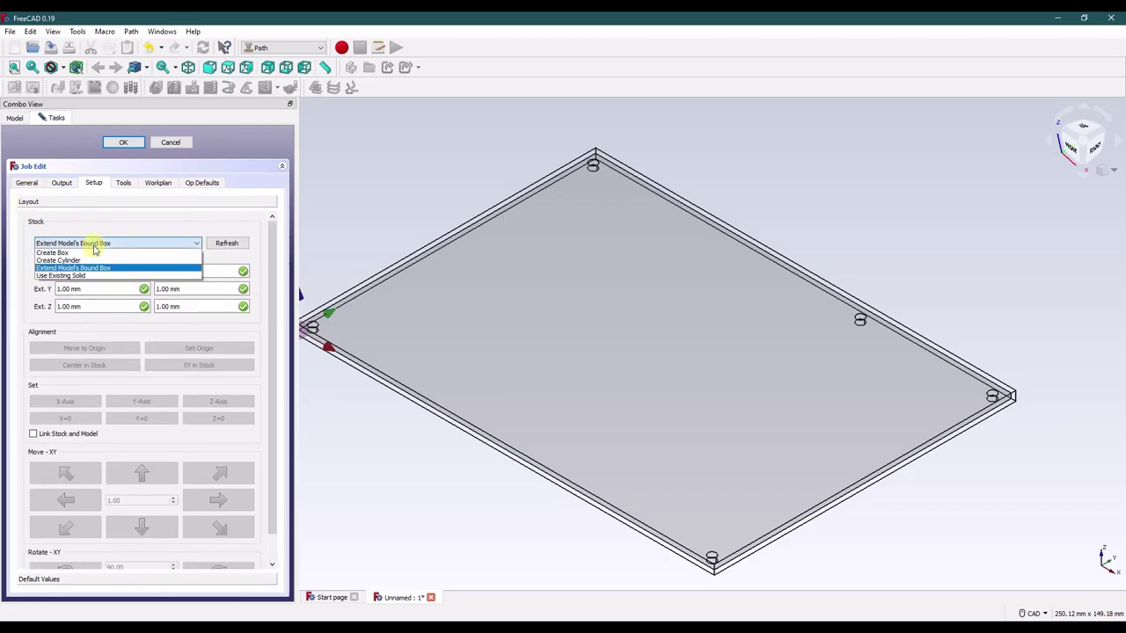
pyautogui.click(93, 247)
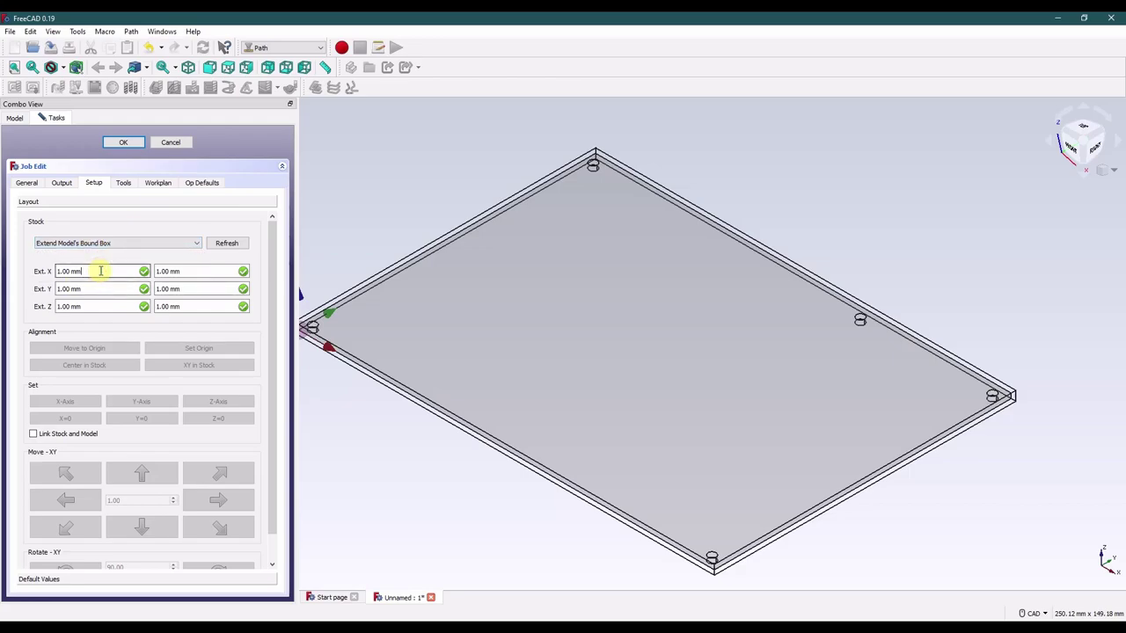
pyautogui.moveTo(346, 503); pyautogui.dragTo(434, 482, button='middle')
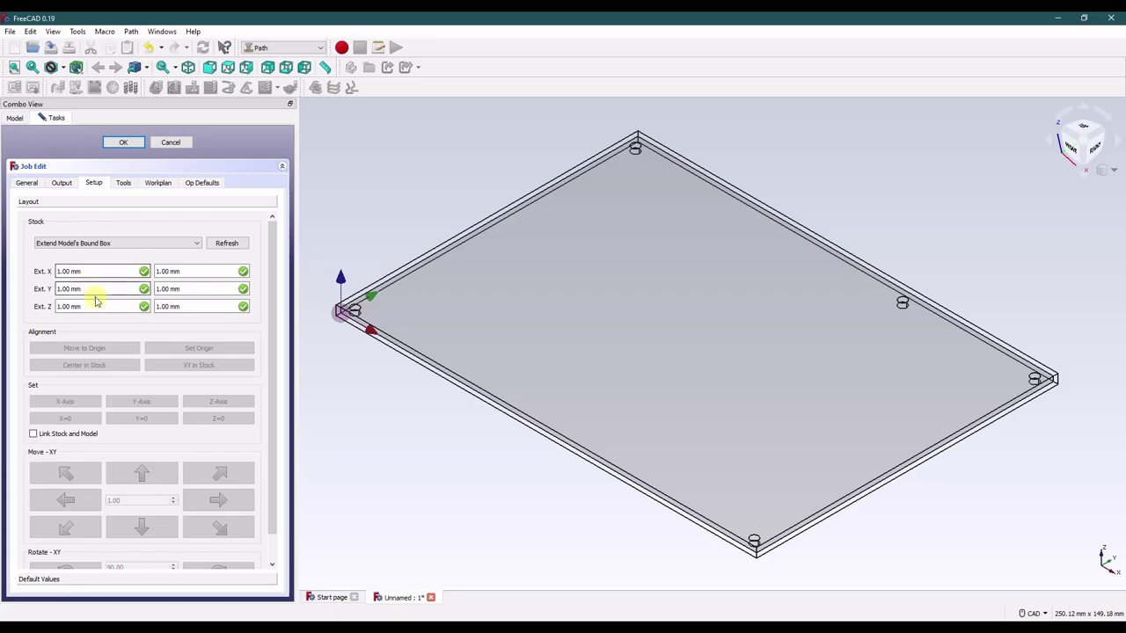
pyautogui.click(1095, 152)
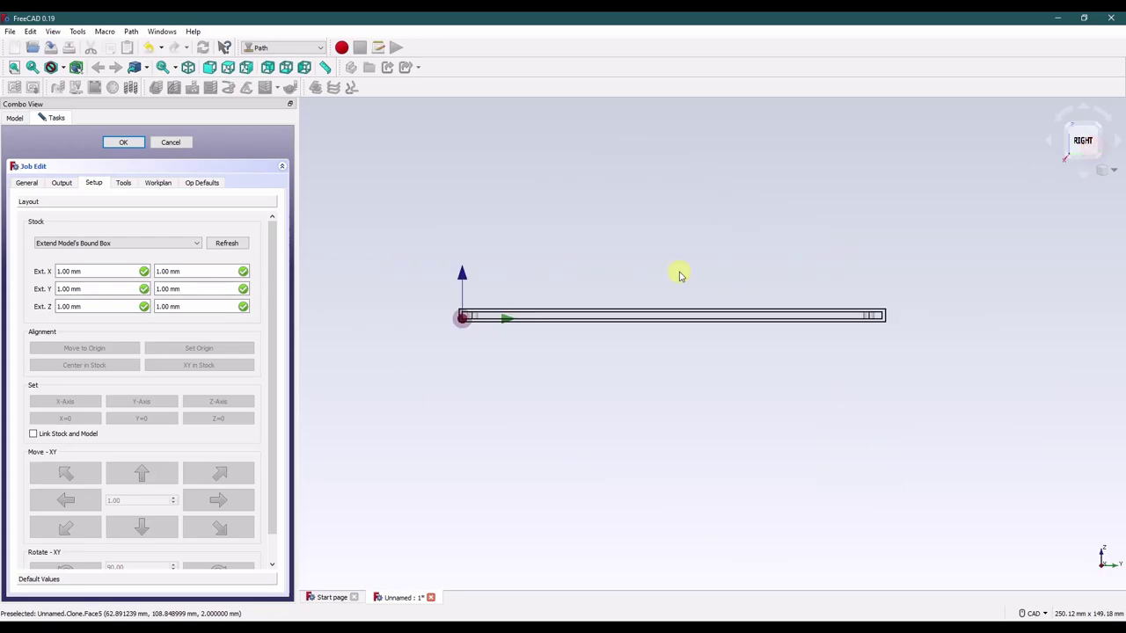
pyautogui.click(1110, 169)
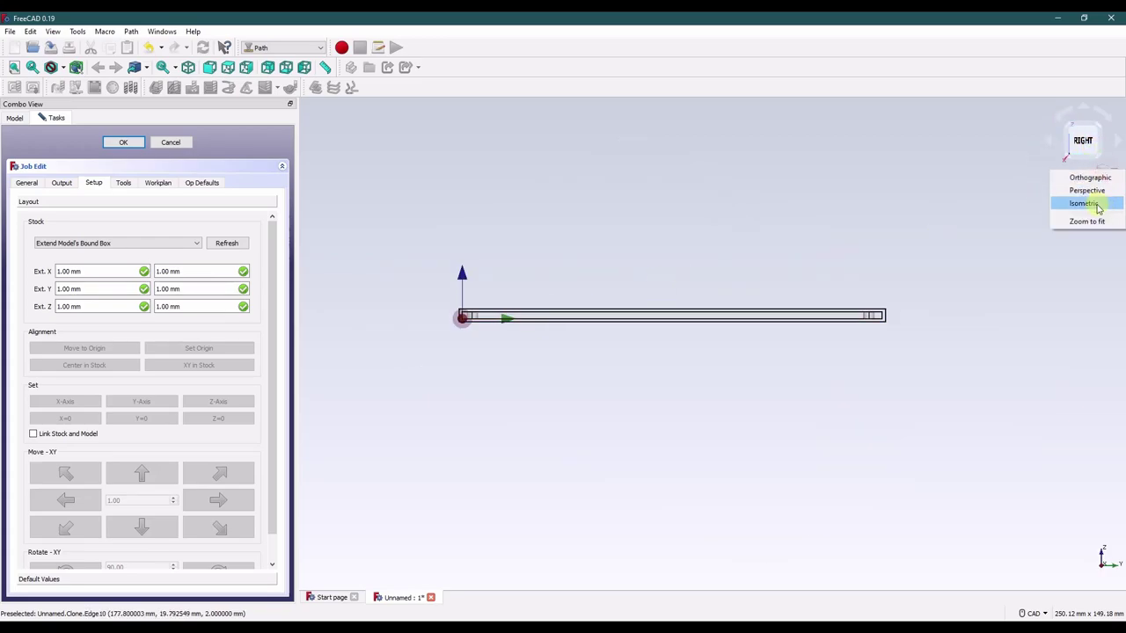
pyautogui.click(872, 182)
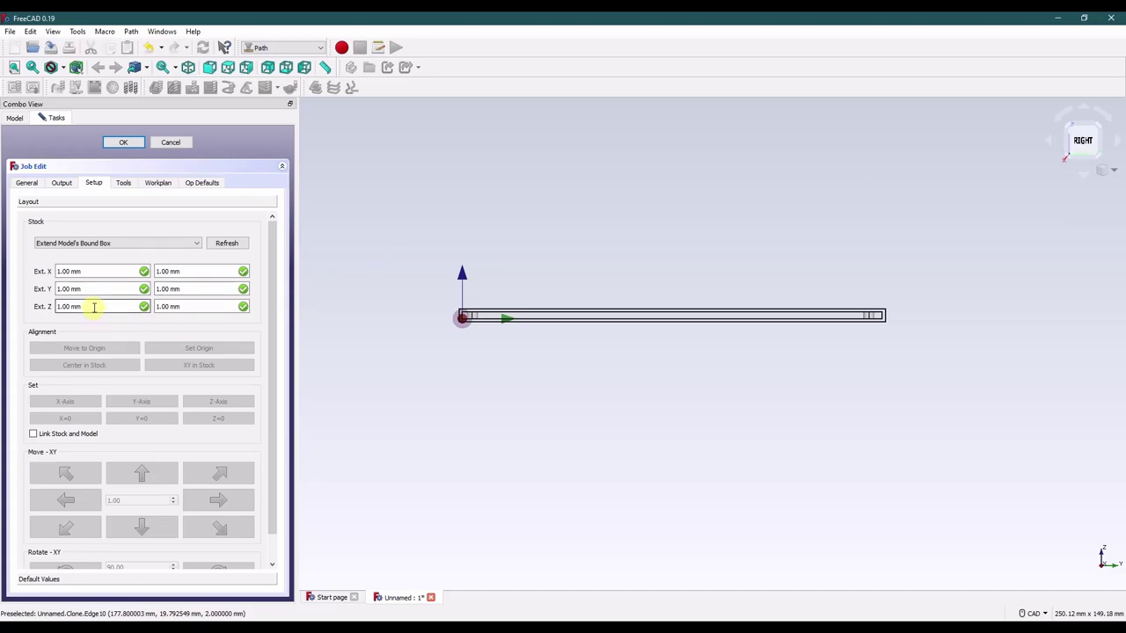
# Set the stock's Z extension values to 0 and return to the isometric view.
pyautogui.moveTo(94, 310); pyautogui.dragTo(51, 310)
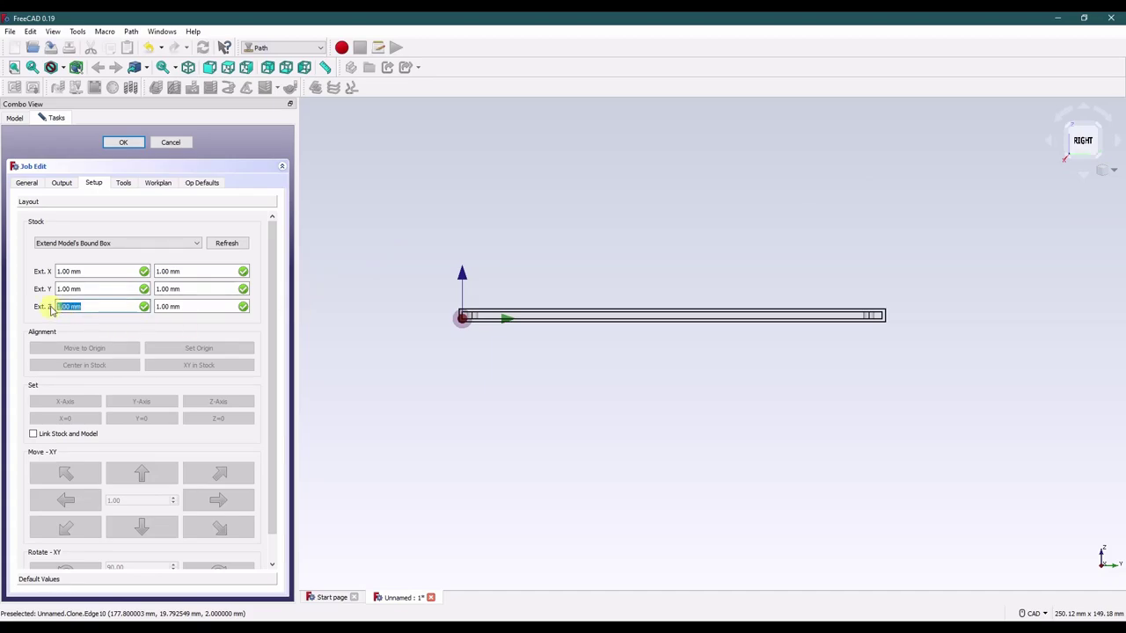
pyautogui.write('0')
pyautogui.tripleClick(182, 307)
pyautogui.write('00')
pyautogui.click(192, 289)
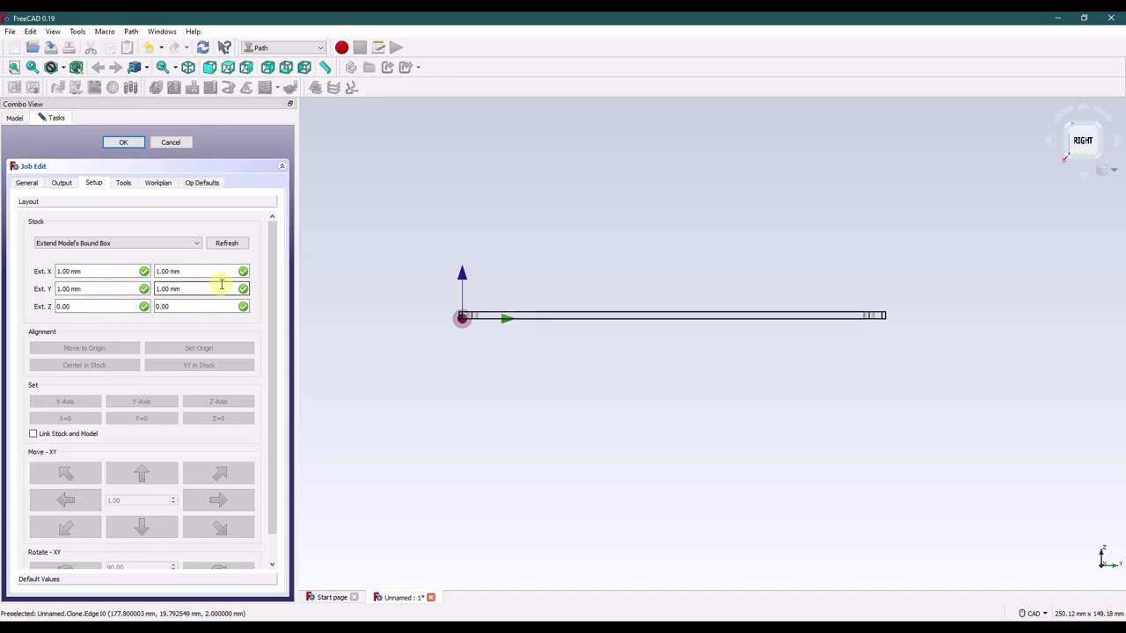
pyautogui.click(1113, 168)
pyautogui.click(1087, 199)
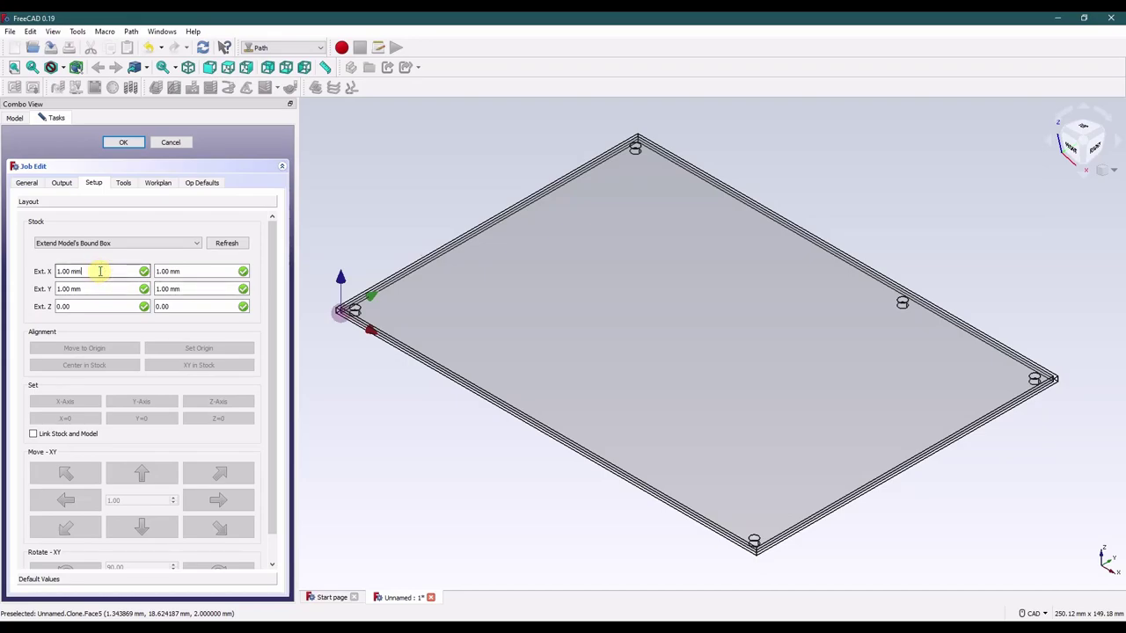
# Confirm the 5 mm X/Y stock extension with bounding-box stock, then show the job's tools.
pyautogui.scroll(2, 101, 271)
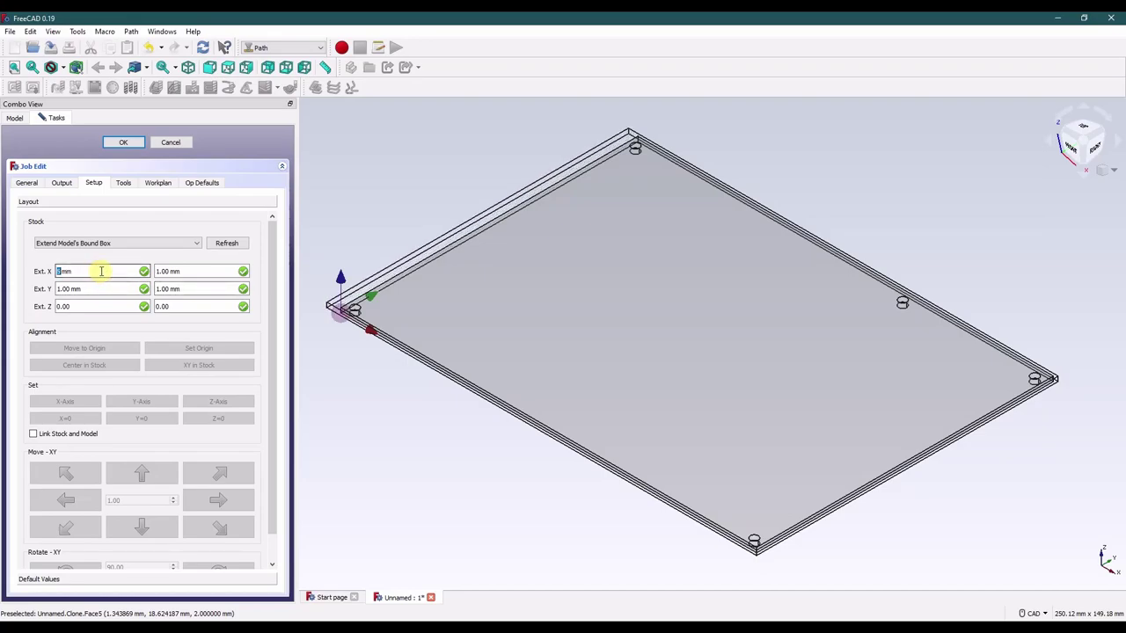
pyautogui.scroll(2, 101, 271)
pyautogui.scroll(1, 100, 290)
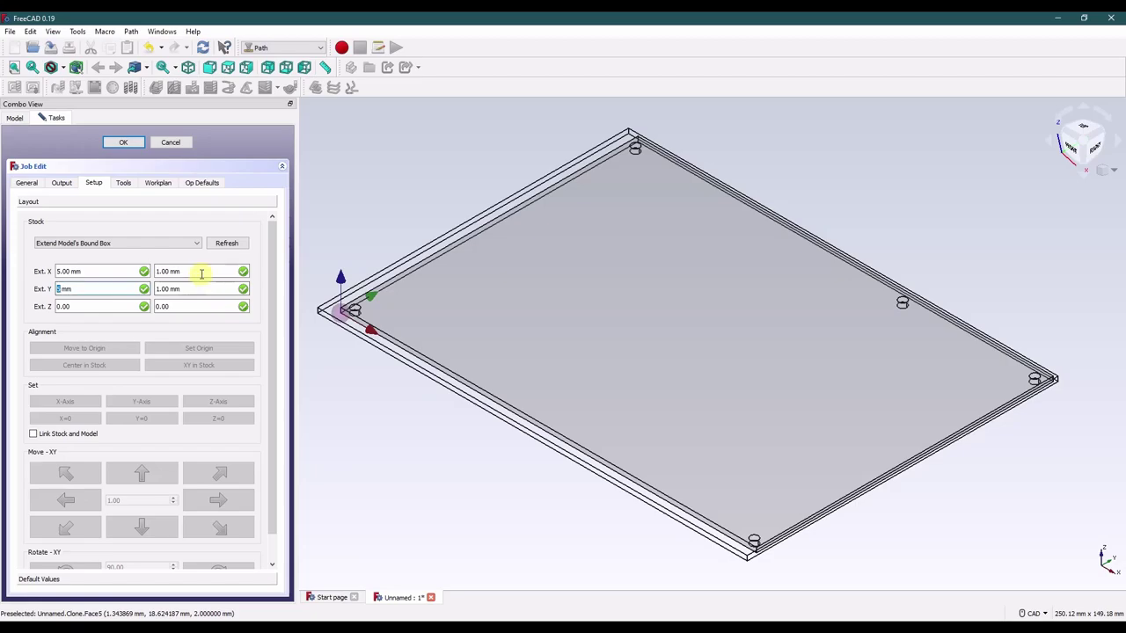
pyautogui.scroll(4, 202, 272)
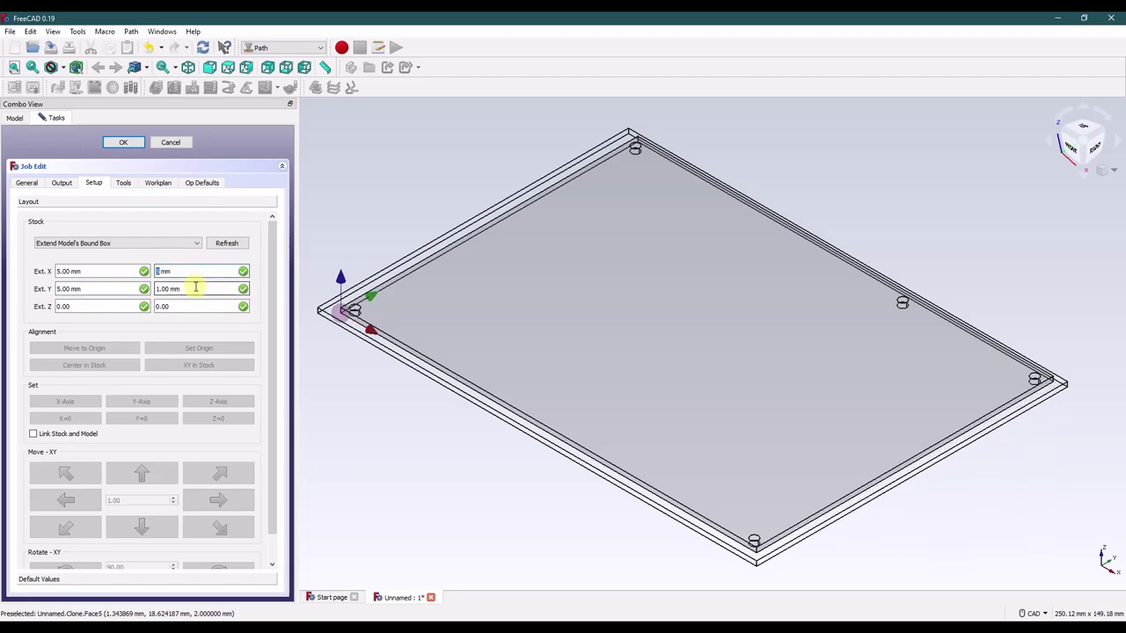
pyautogui.scroll(4, 197, 289)
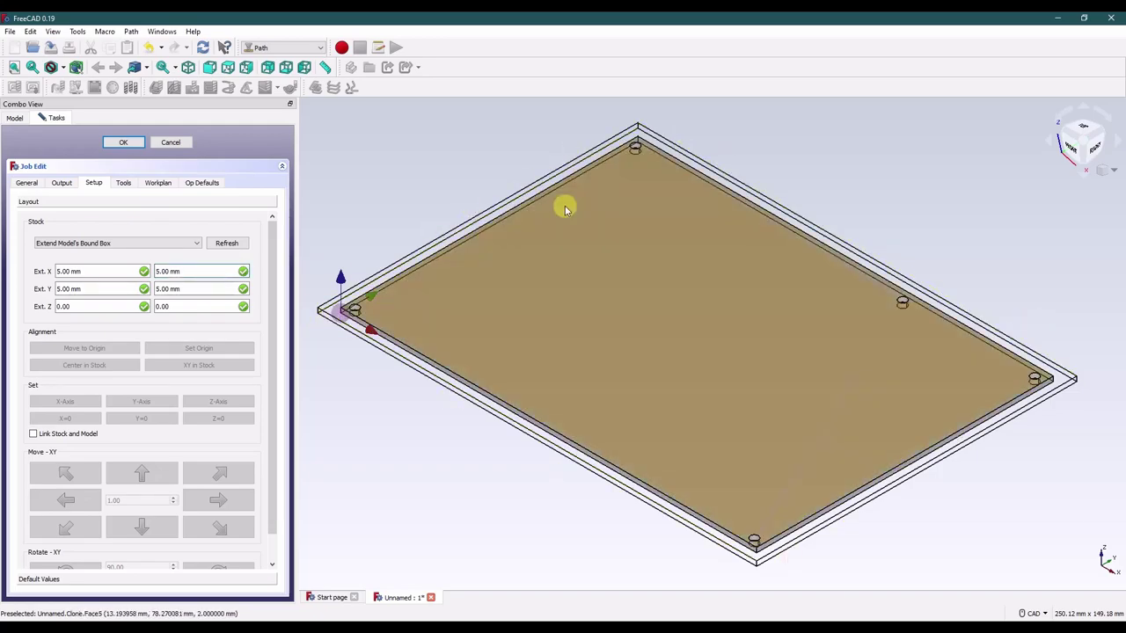
pyautogui.click(103, 288)
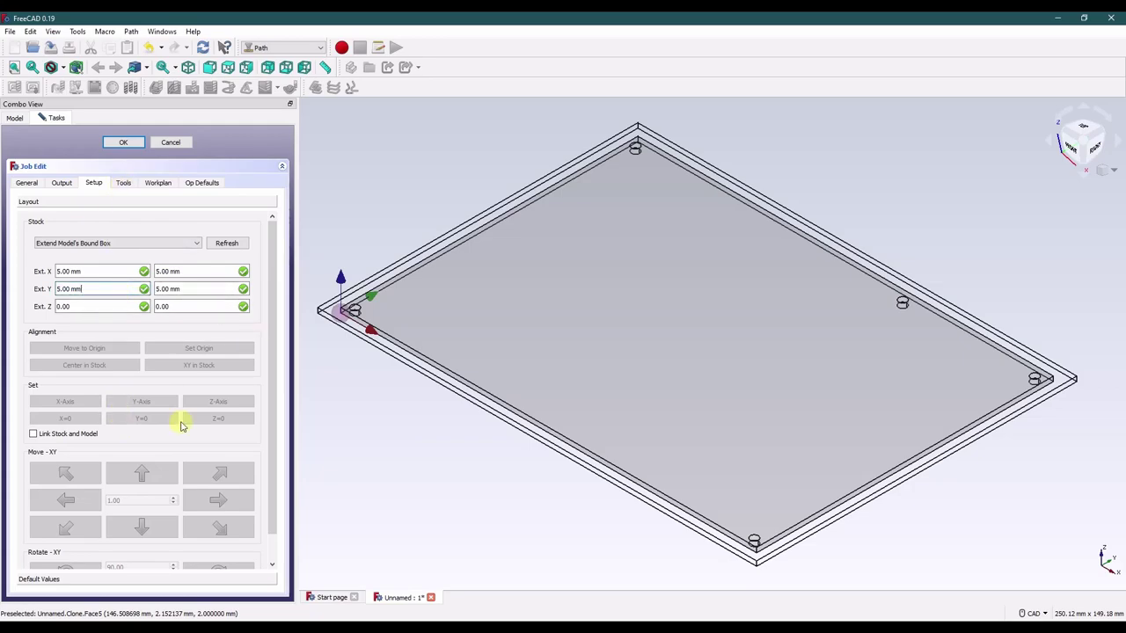
pyautogui.moveTo(265, 320); pyautogui.dragTo(276, 294)
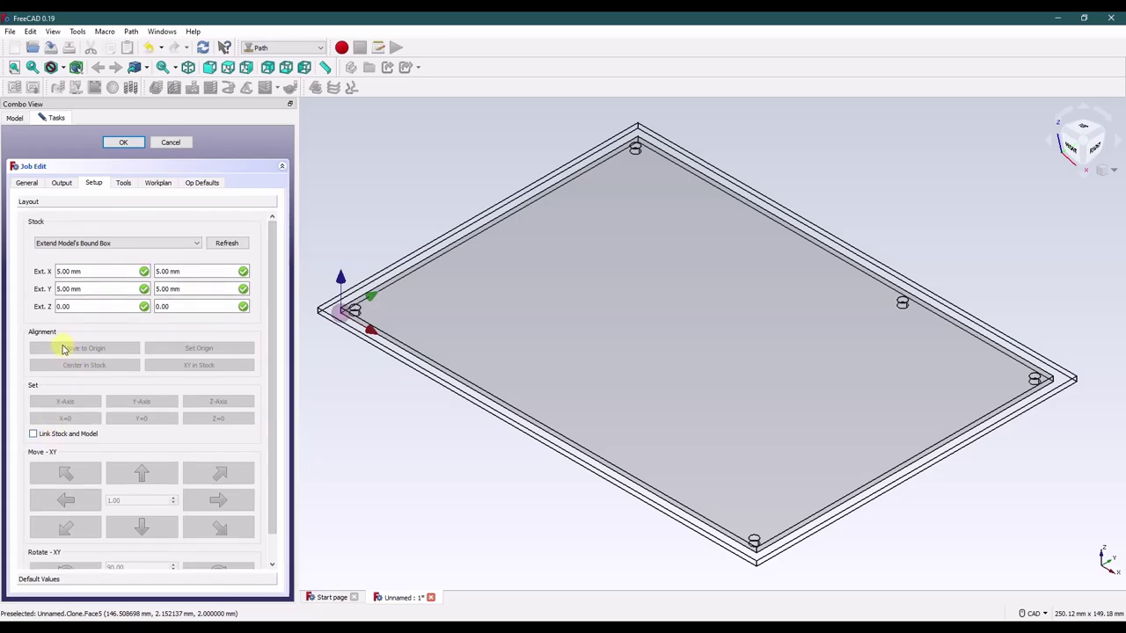
pyautogui.click(140, 244)
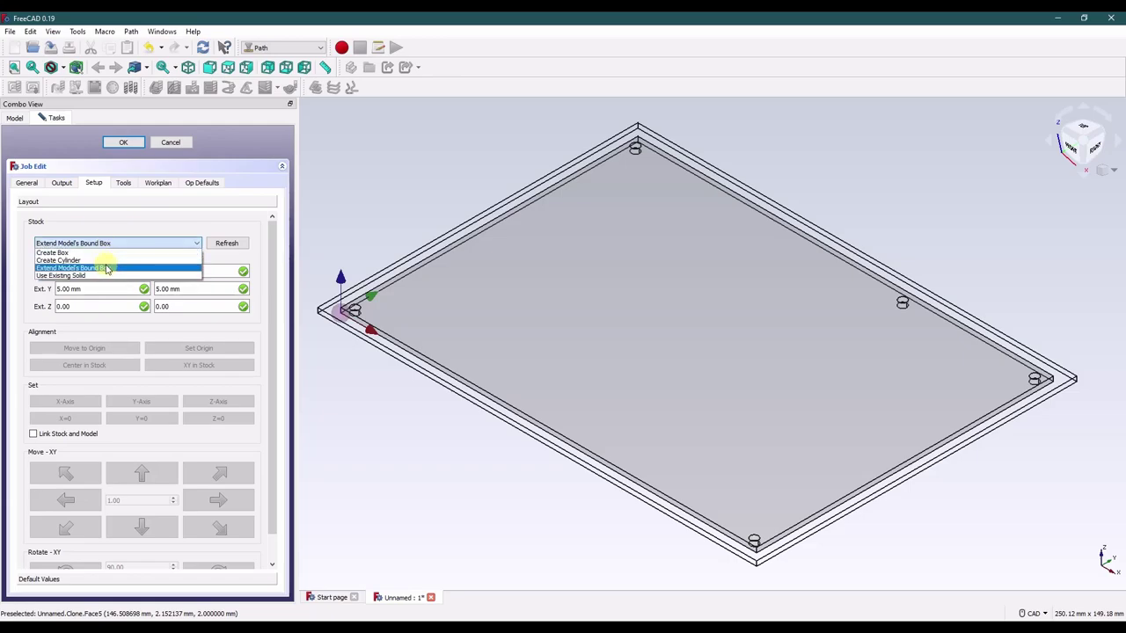
pyautogui.click(107, 269)
pyautogui.click(124, 184)
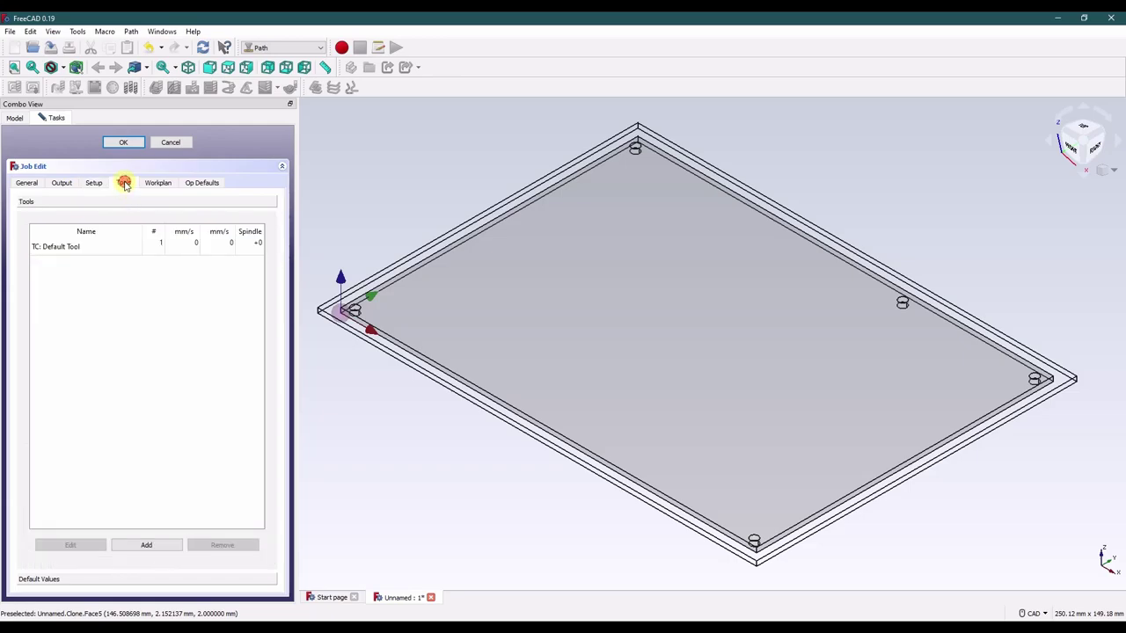
# Inspect the TC: Default Tool controller and close its editor unchanged.
pyautogui.click(75, 250)
pyautogui.click(72, 544)
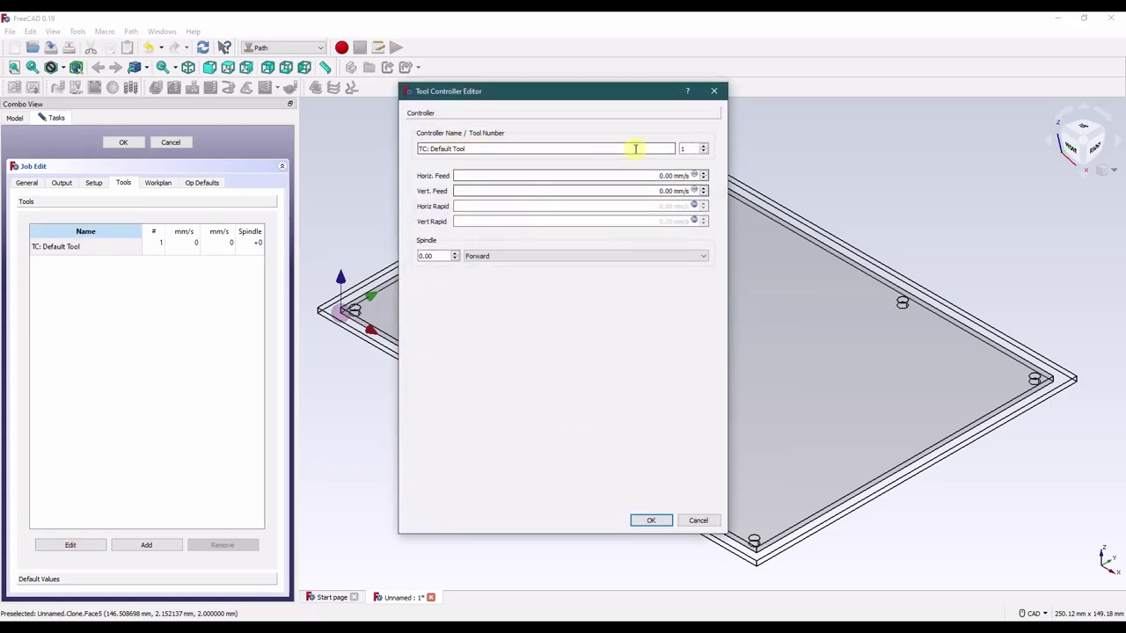
pyautogui.click(698, 520)
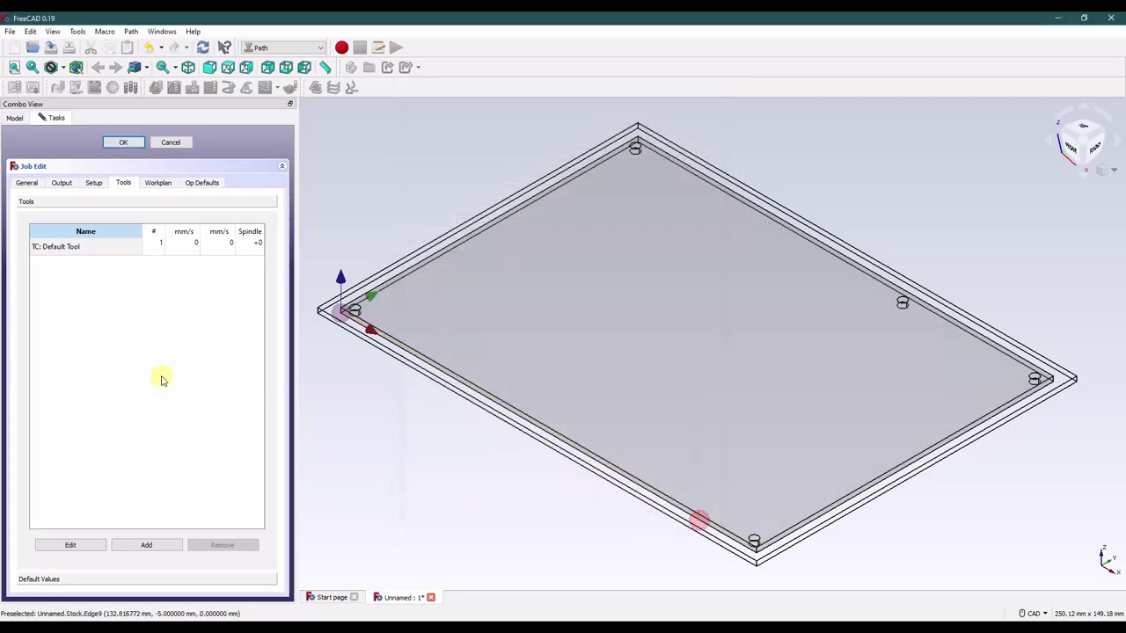
# Add the .125in DIA Upcut Single Flute bit as a tool and remove TC: Default Tool.
pyautogui.click(62, 251)
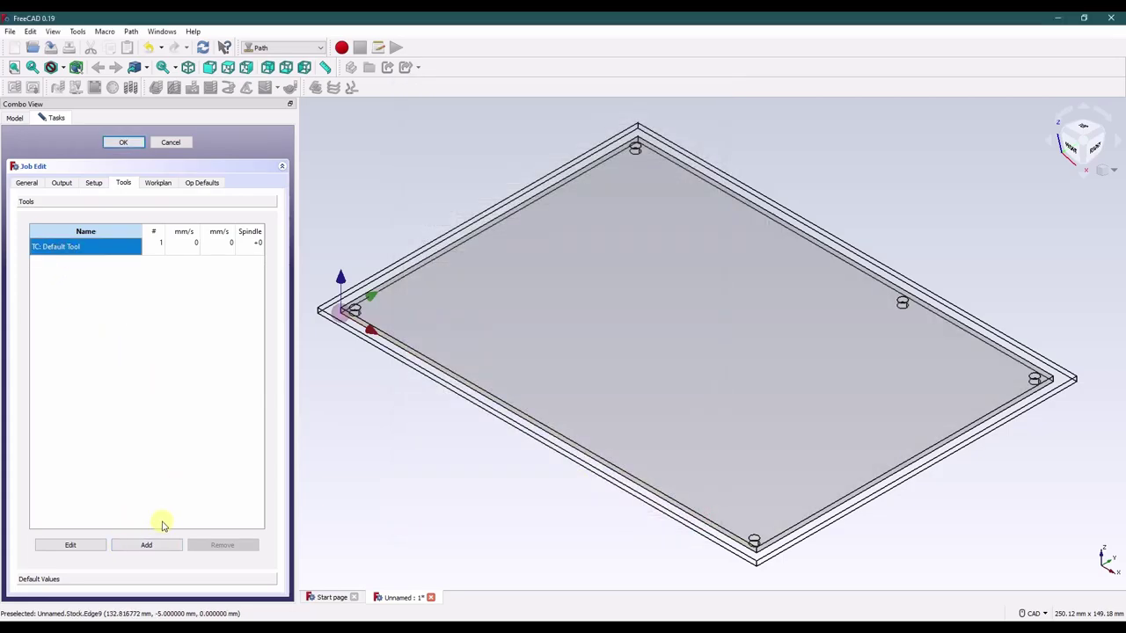
pyautogui.click(148, 543)
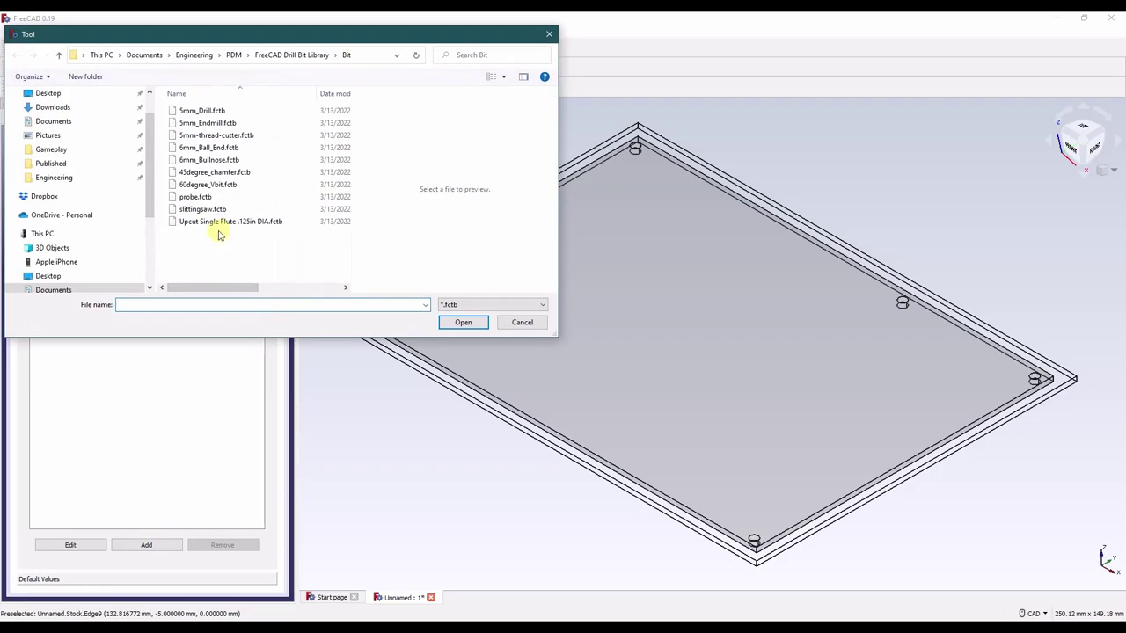
pyautogui.click(213, 222)
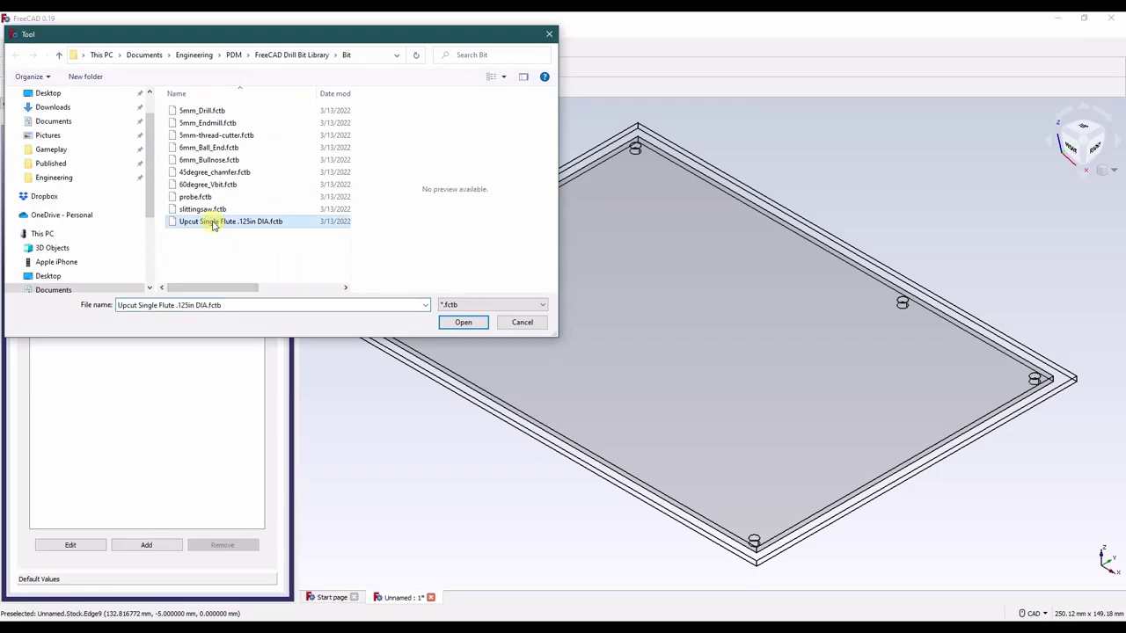
pyautogui.click(461, 322)
pyautogui.click(63, 266)
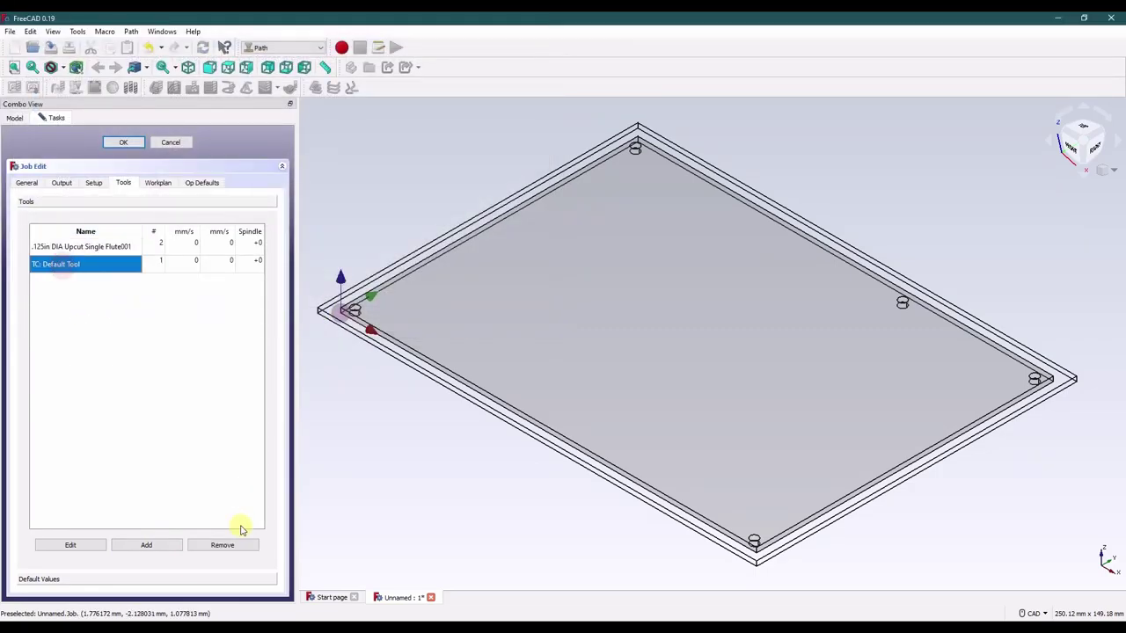
pyautogui.click(226, 544)
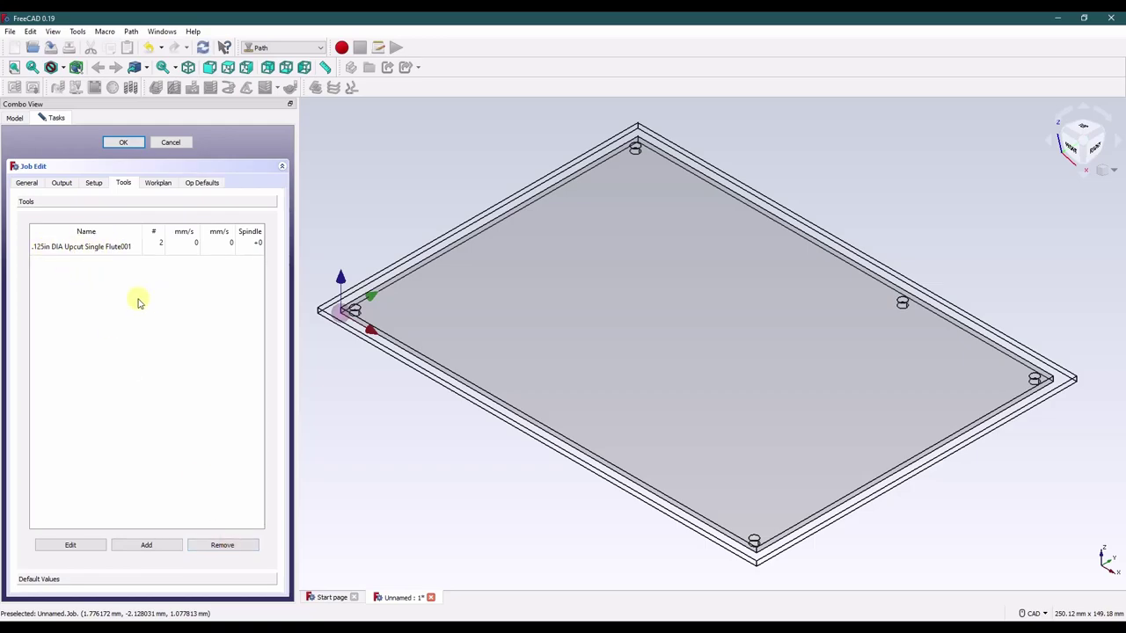
# On the job's Output settings, choose grbl as the post processor.
pyautogui.click(157, 183)
pyautogui.click(192, 183)
pyautogui.click(62, 183)
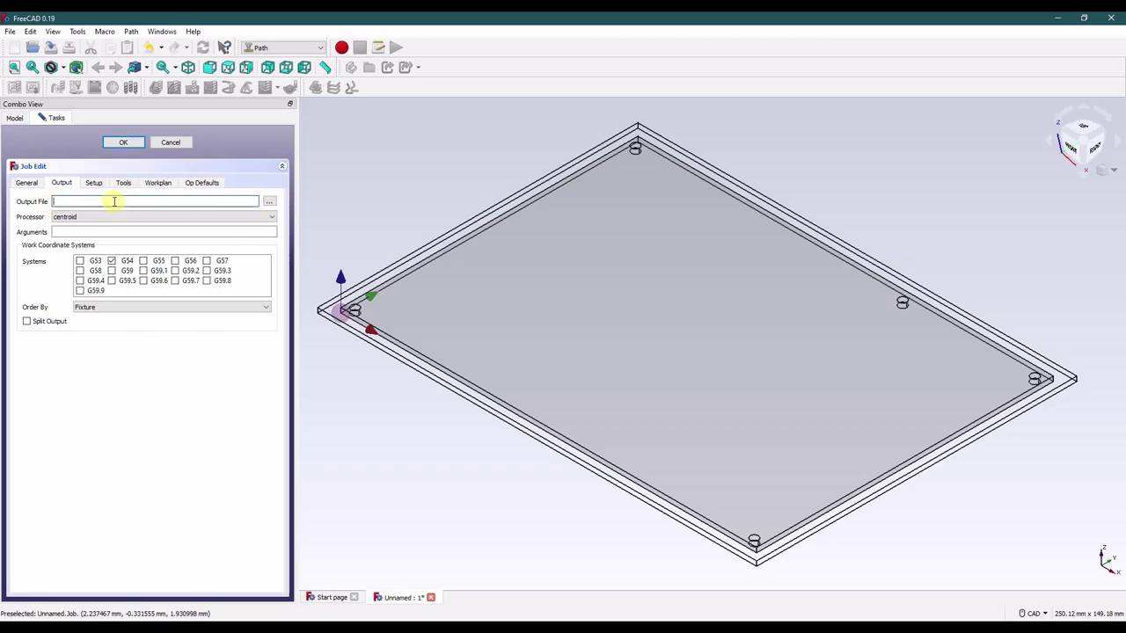
pyautogui.moveTo(96, 201)
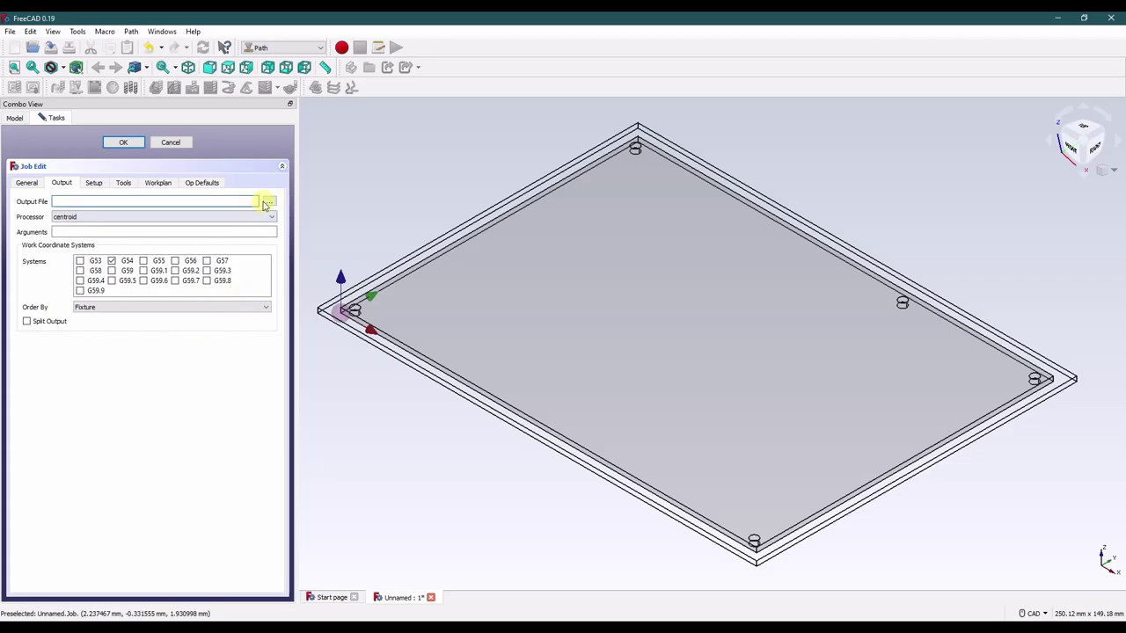
pyautogui.click(94, 219)
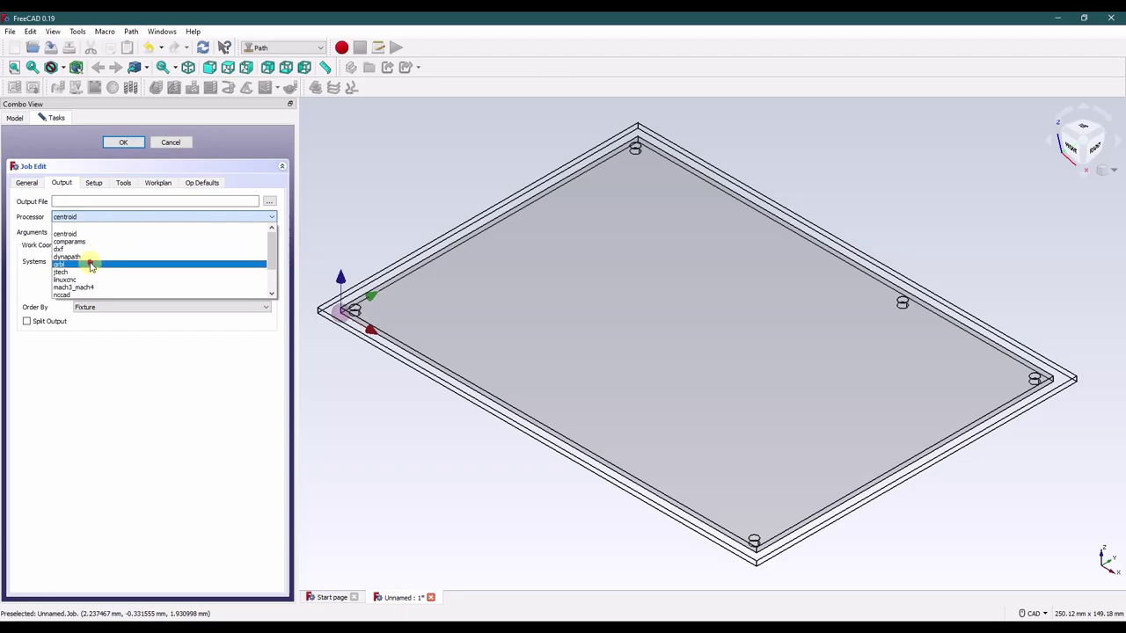
pyautogui.click(90, 264)
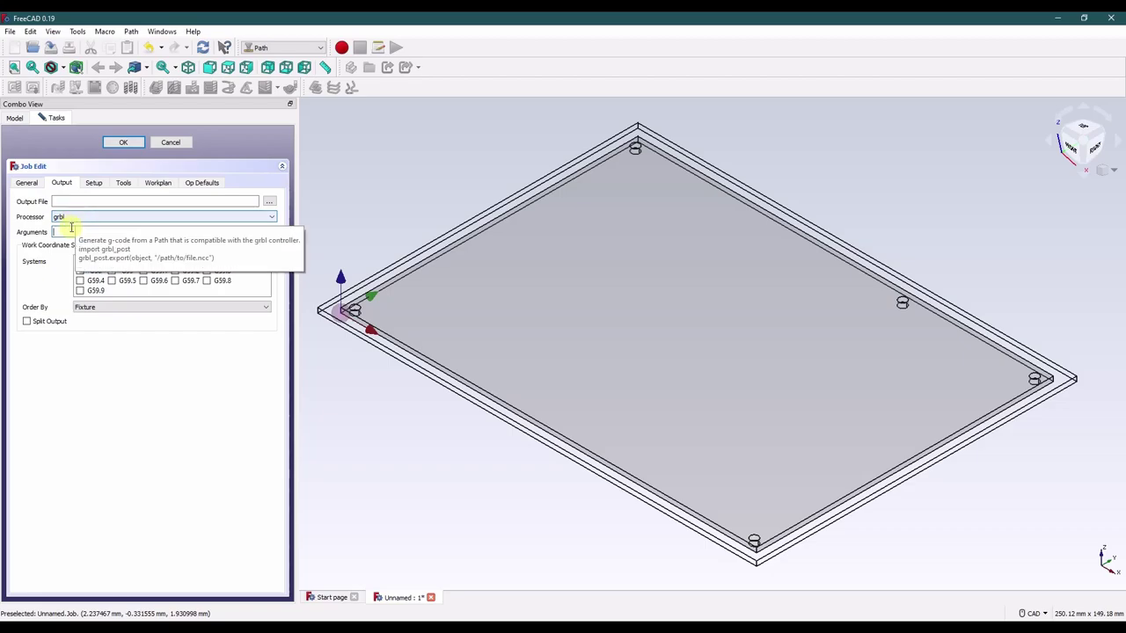
# Keep grbl with the G54 work coordinate system and close the job settings with OK.
pyautogui.click(70, 231)
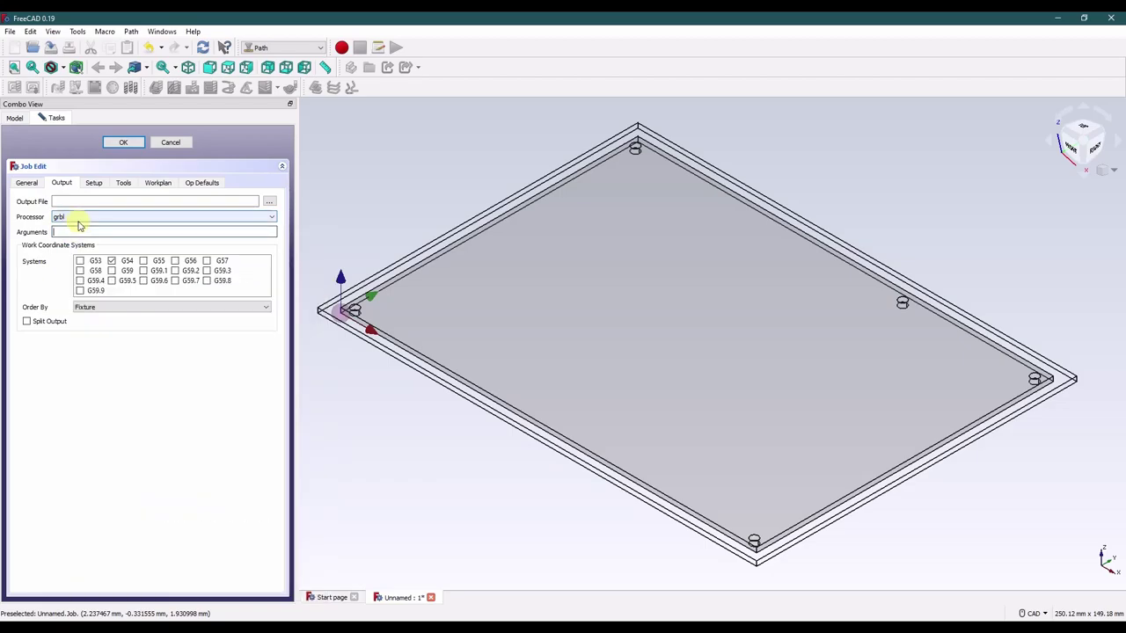
pyautogui.click(79, 219)
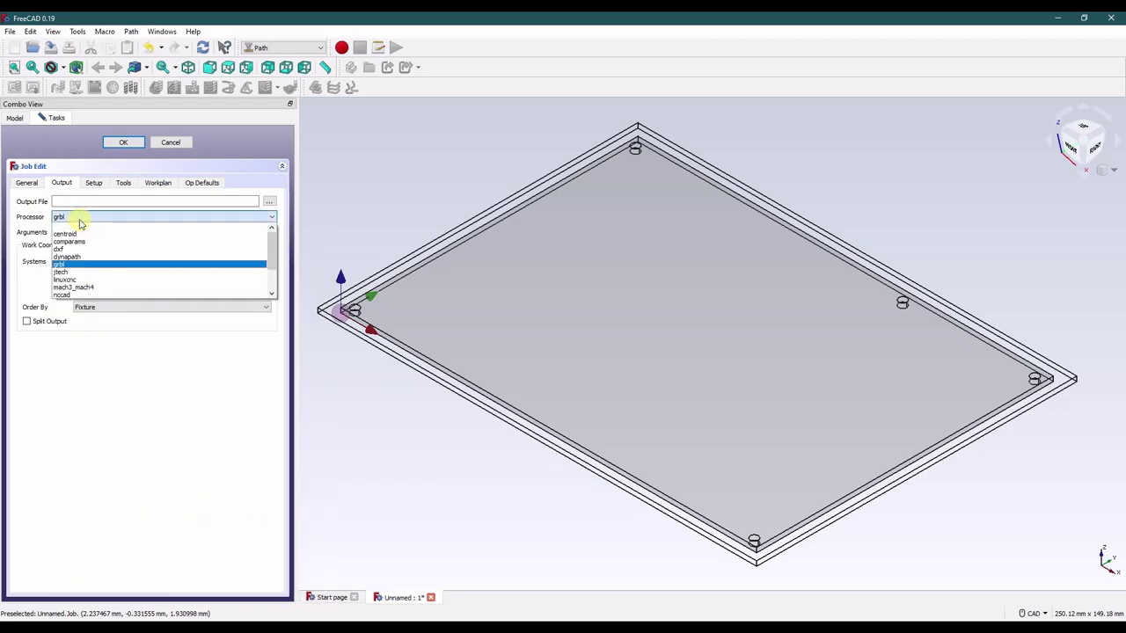
pyautogui.click(96, 264)
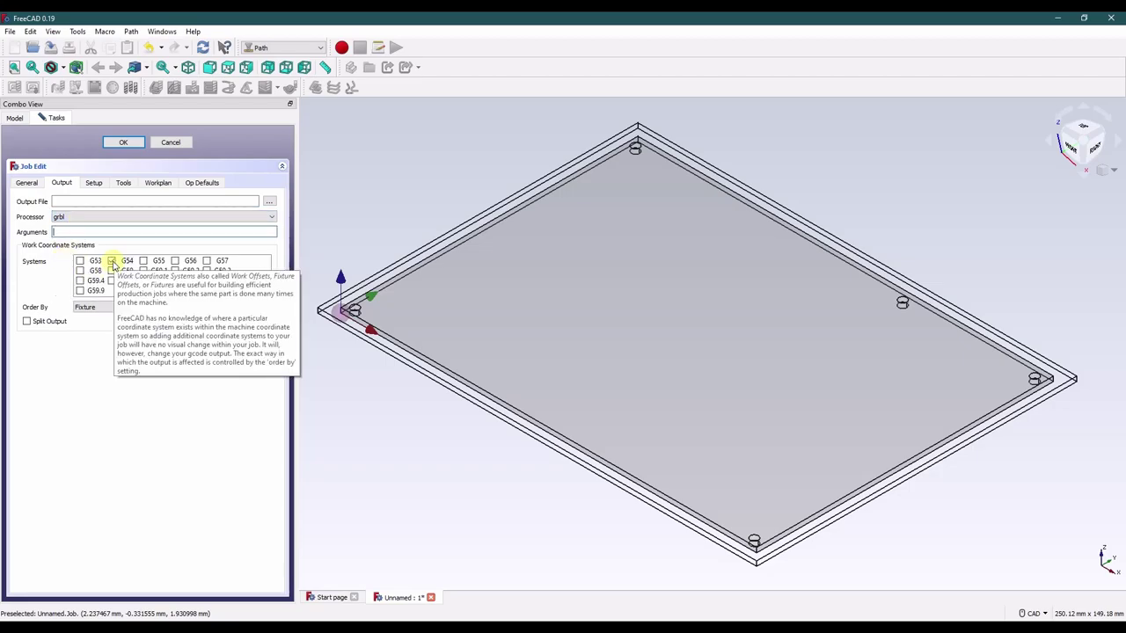
pyautogui.click(113, 262)
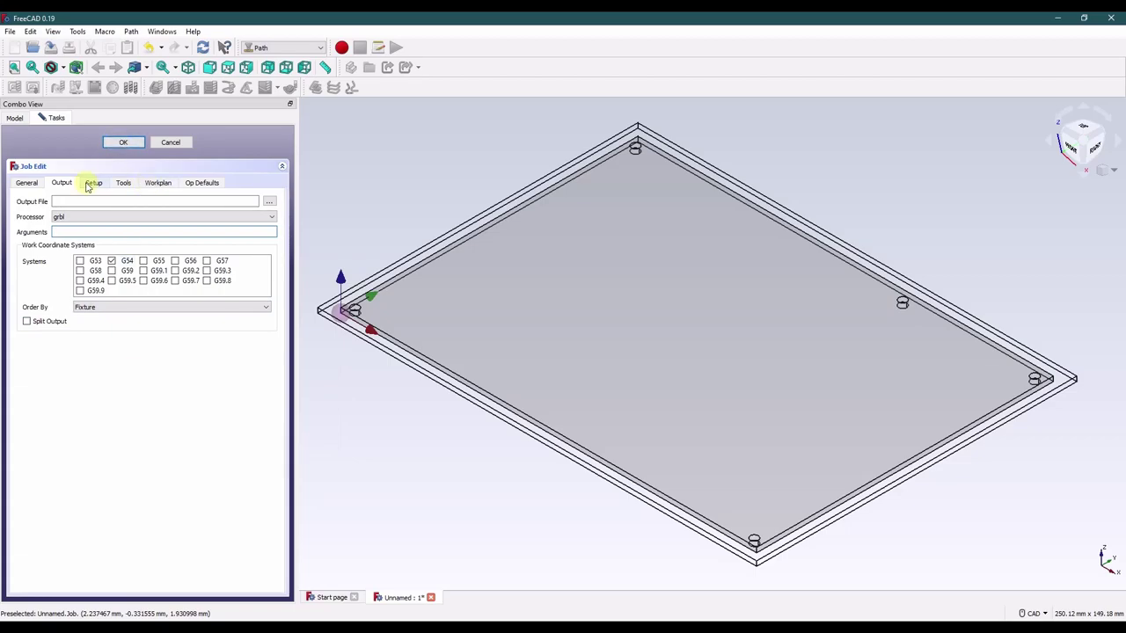
pyautogui.click(37, 183)
pyautogui.click(123, 143)
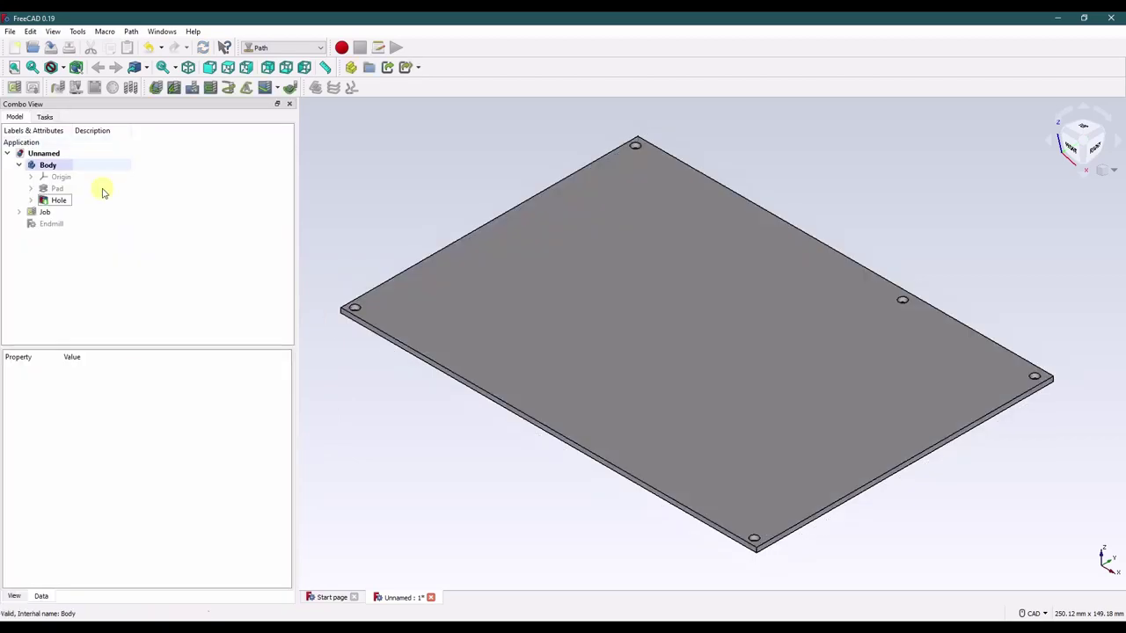
# Open the ToolBit Library editor and browse the existing tools with a wider Tool column.
pyautogui.click(19, 213)
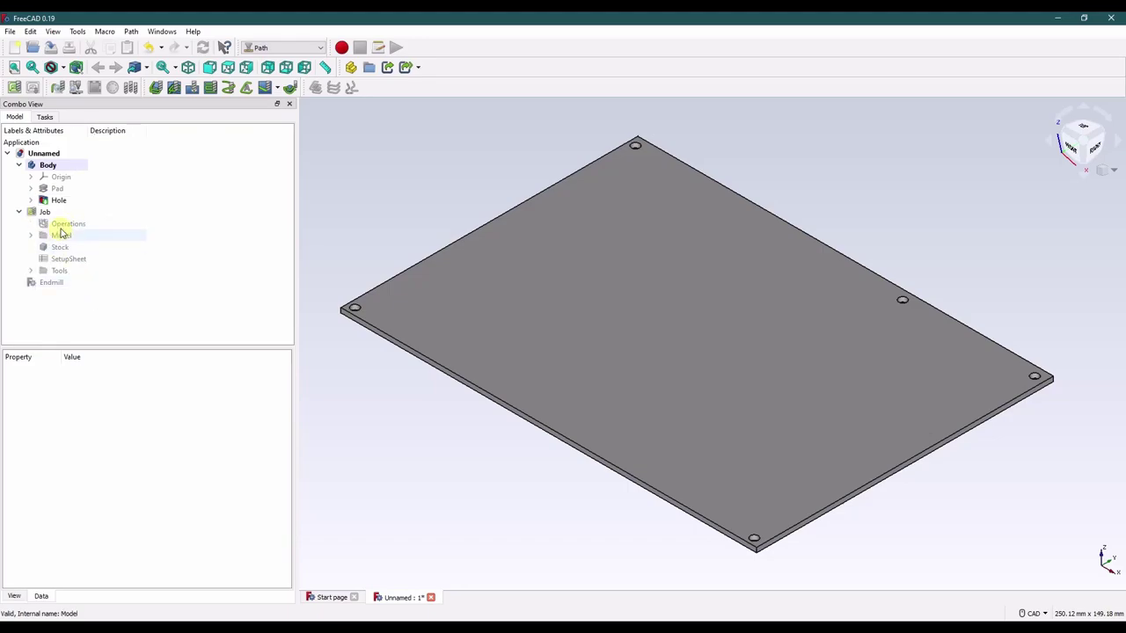
pyautogui.click(130, 32)
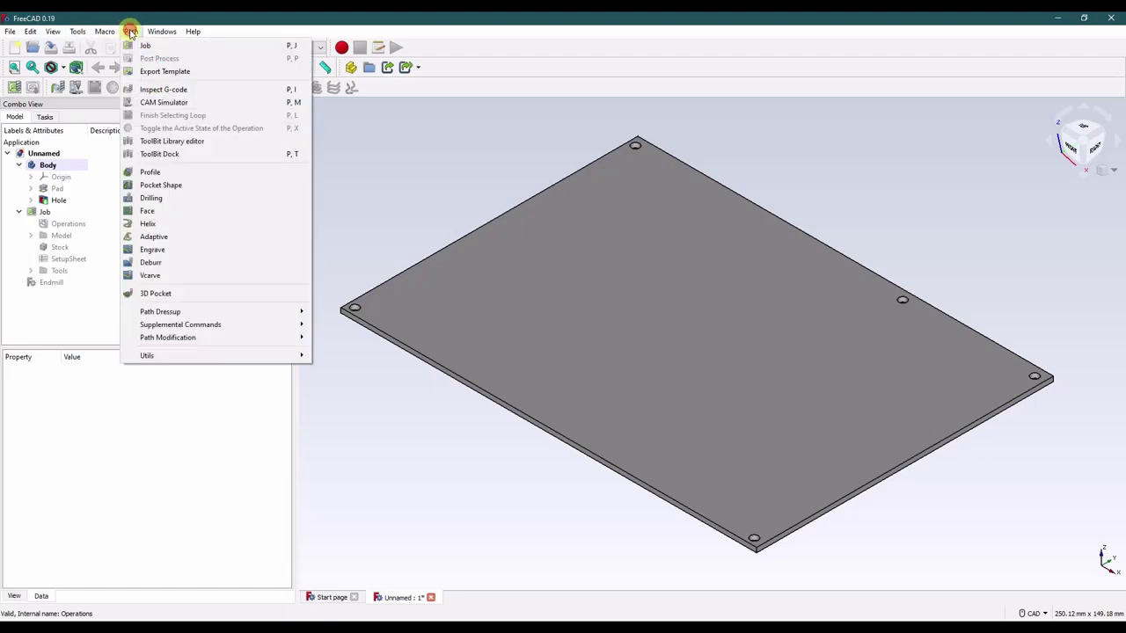
pyautogui.click(194, 141)
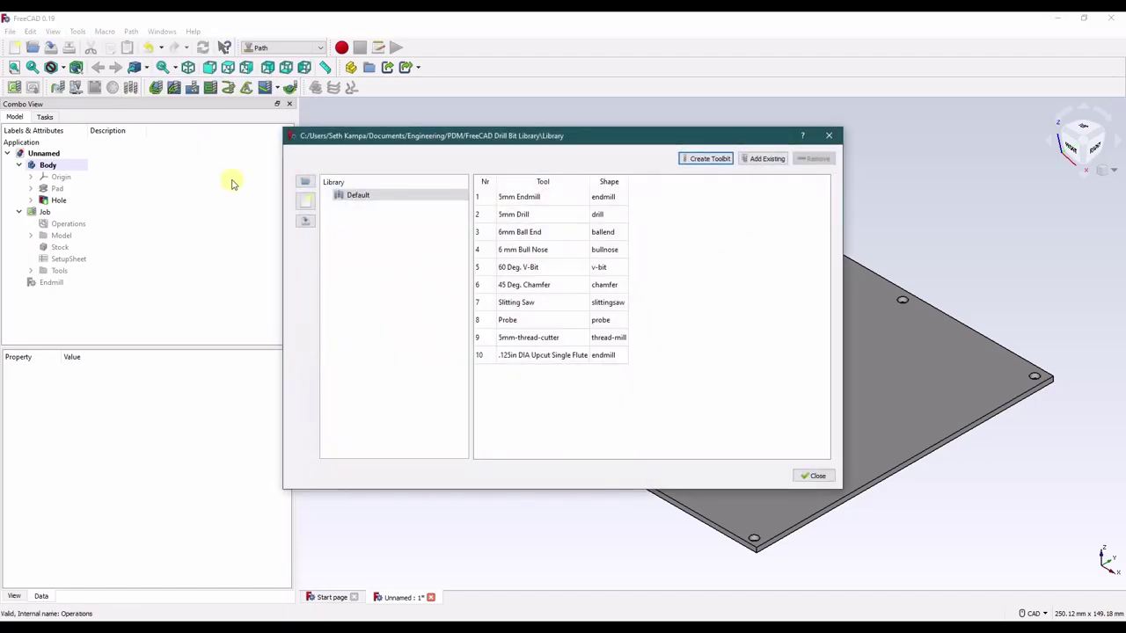
pyautogui.click(556, 347)
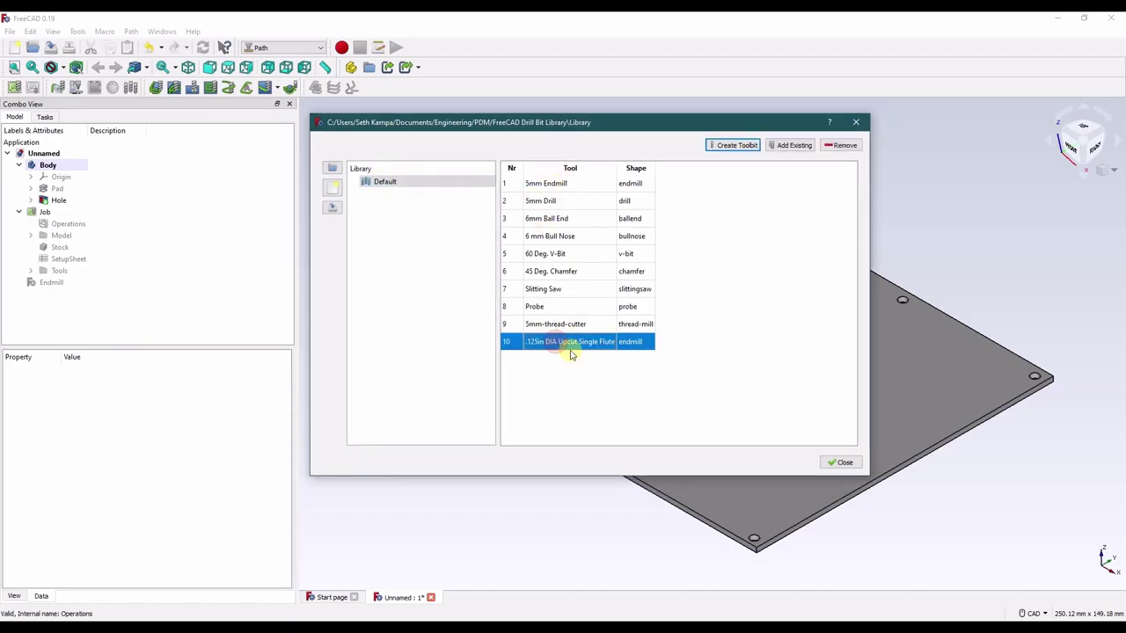
pyautogui.moveTo(616, 167); pyautogui.dragTo(637, 167)
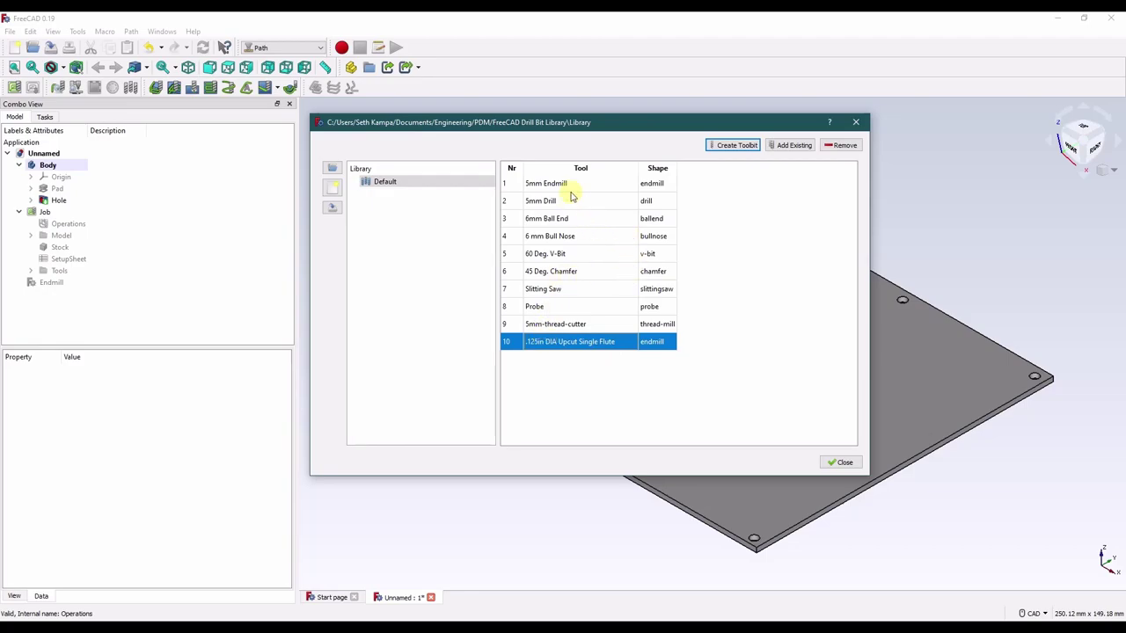
pyautogui.click(559, 325)
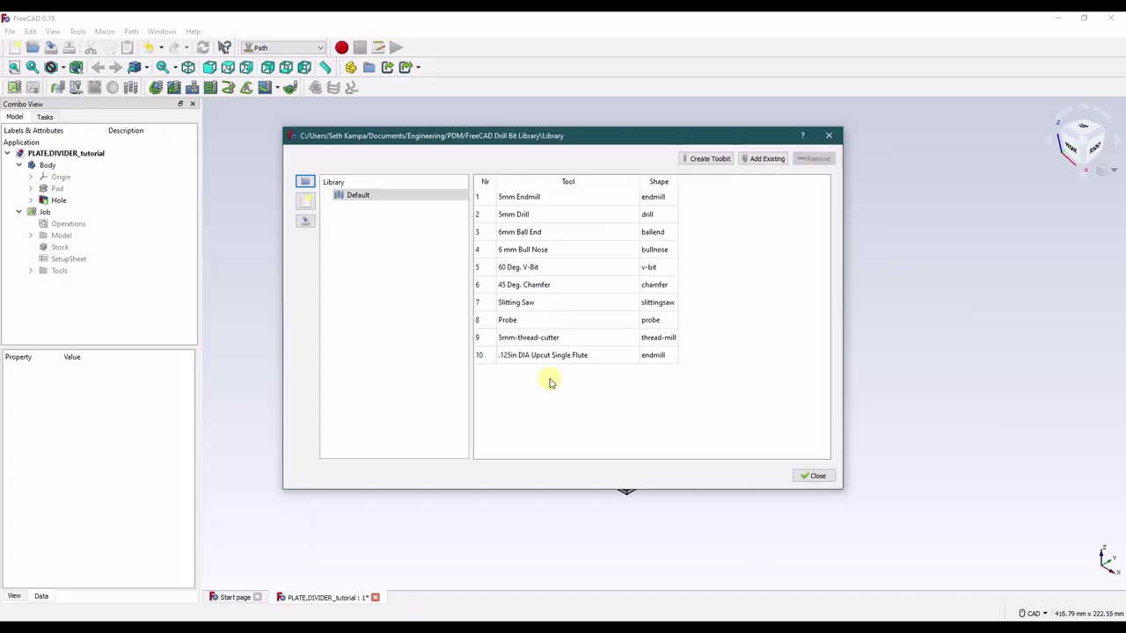
# Create a new endmill tool bit and save it as 'Upcut Single Flute .125in DIA_ENDMILL'.
pyautogui.click(704, 160)
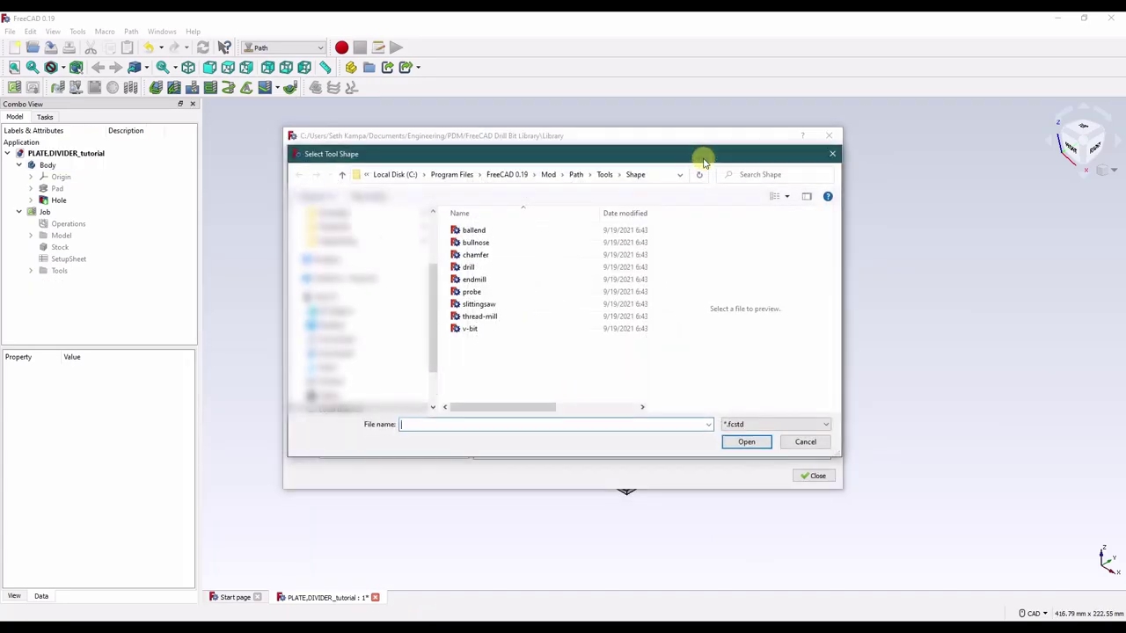
pyautogui.click(489, 280)
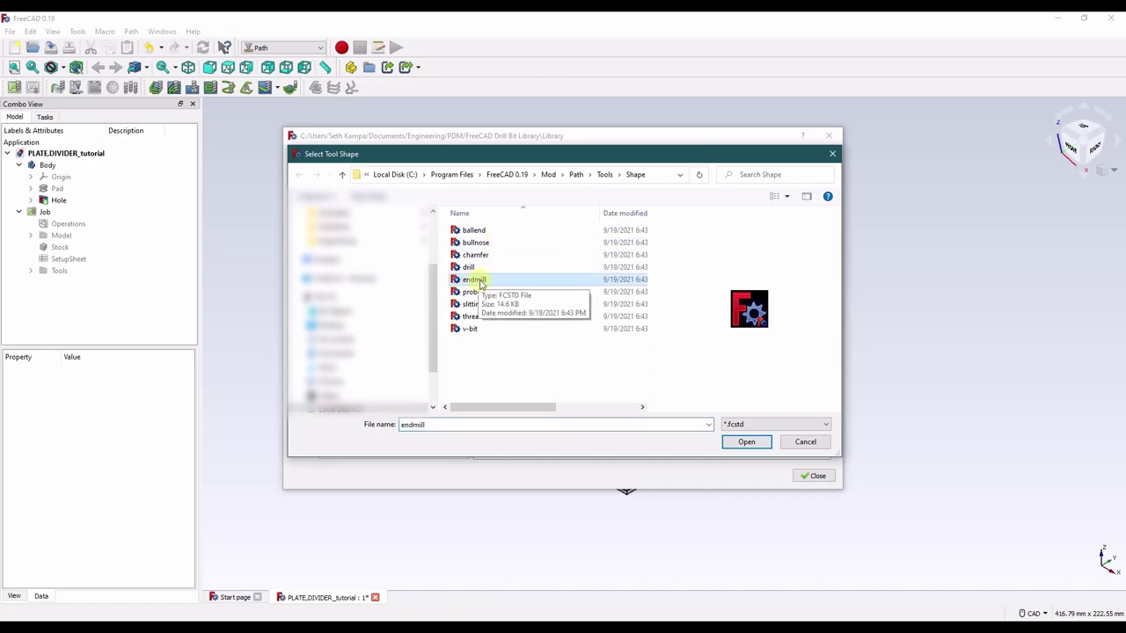
pyautogui.click(745, 442)
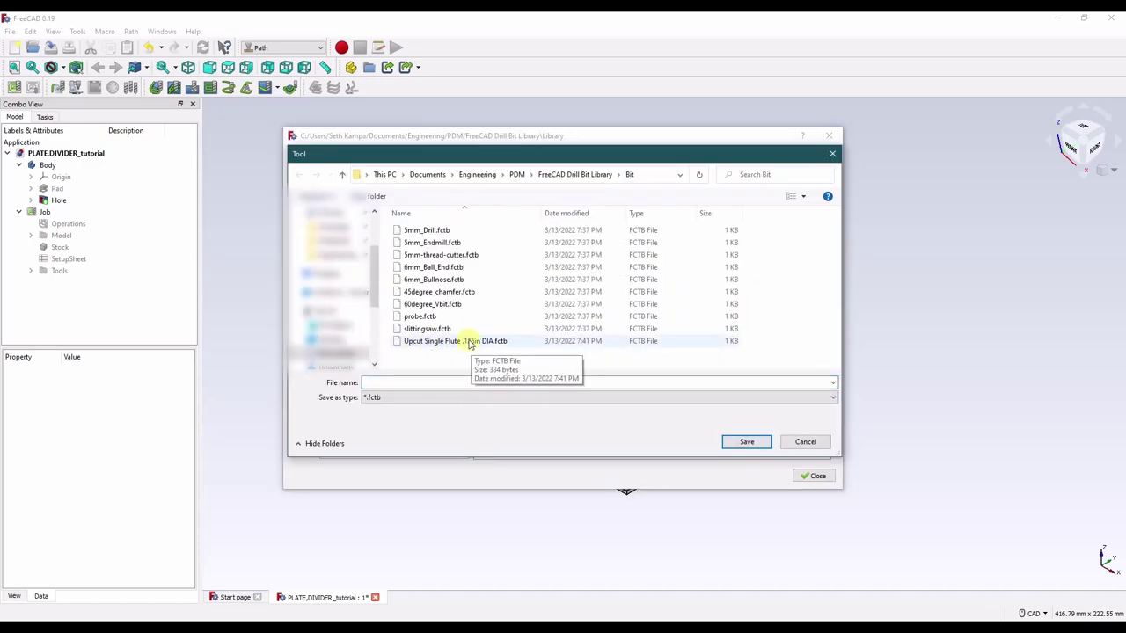
pyautogui.click(468, 343)
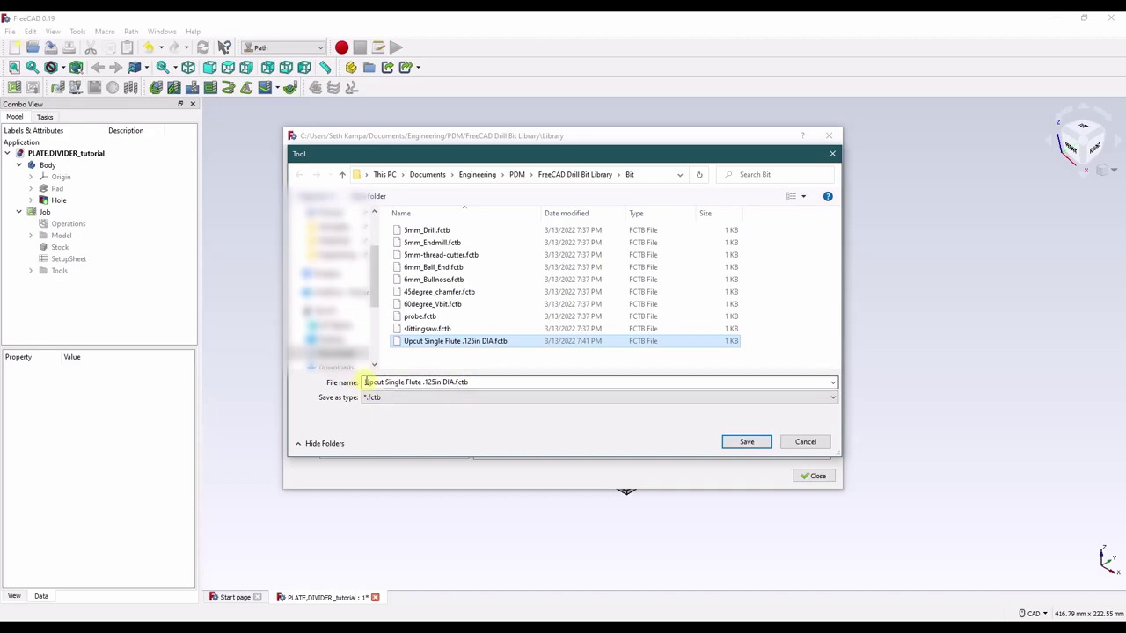
pyautogui.click(452, 382)
pyautogui.click(457, 382)
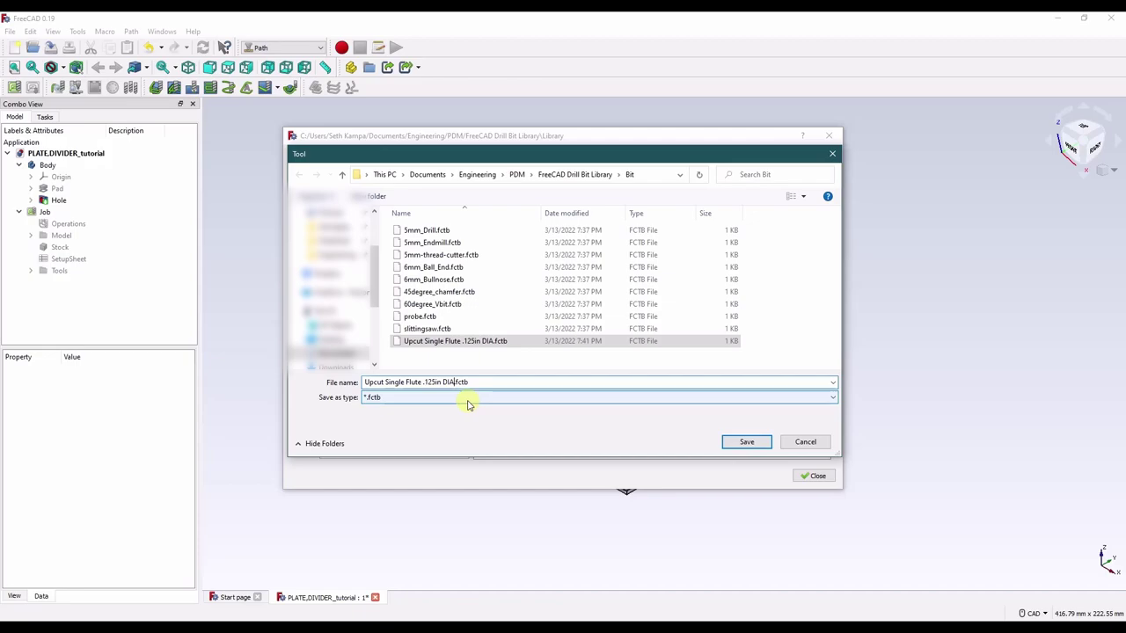
pyautogui.click(457, 382)
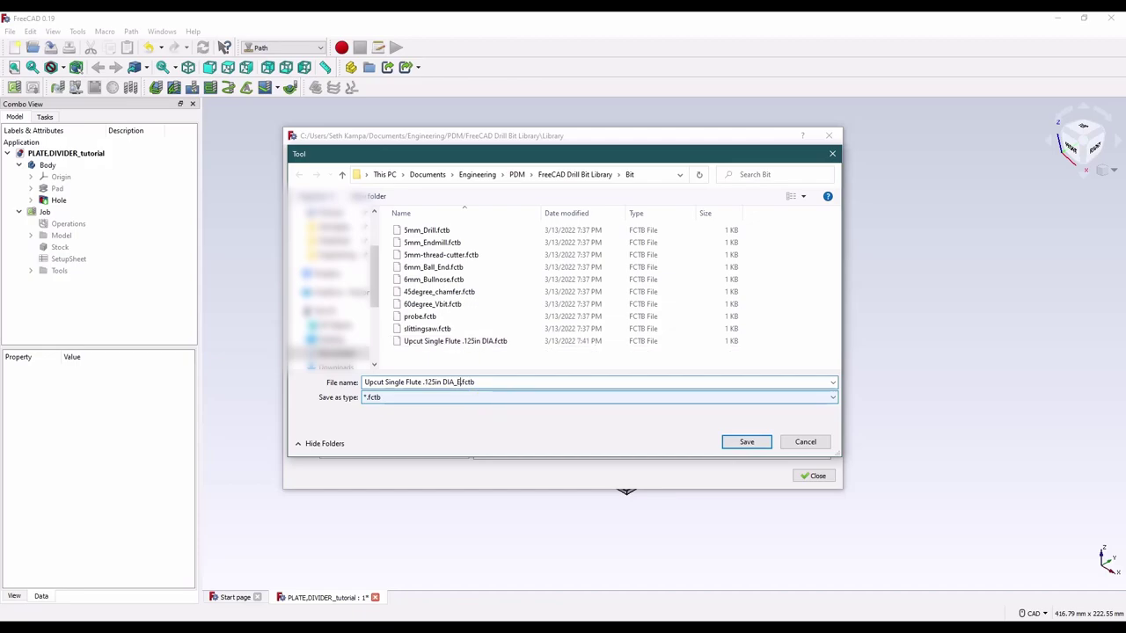
pyautogui.write('_EMN')
pyautogui.write('DMILL')
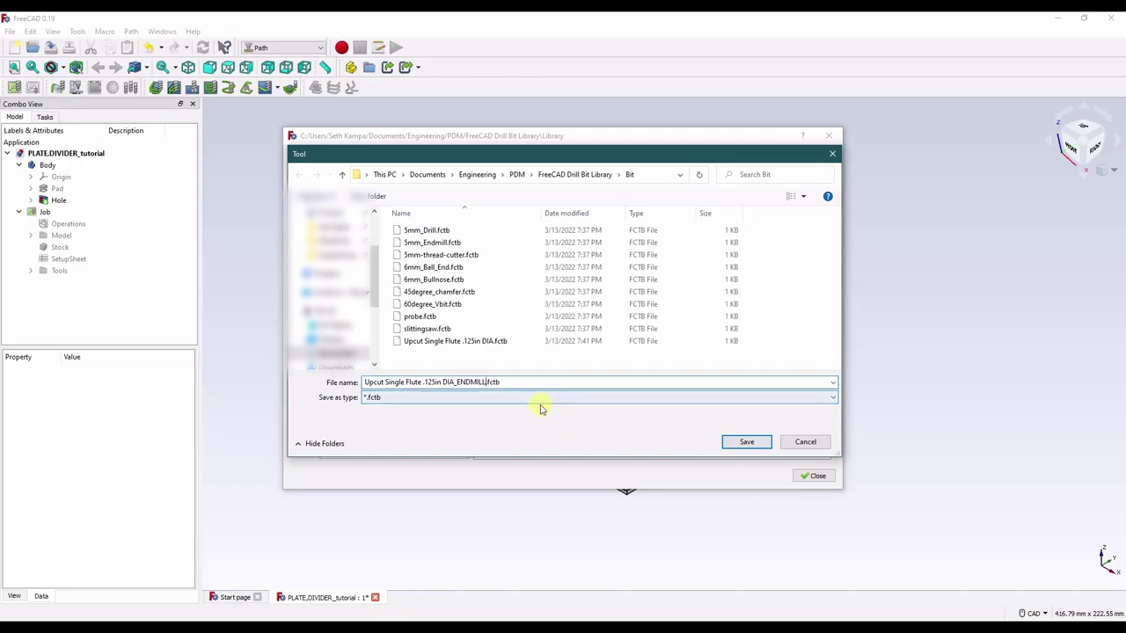
pyautogui.click(748, 443)
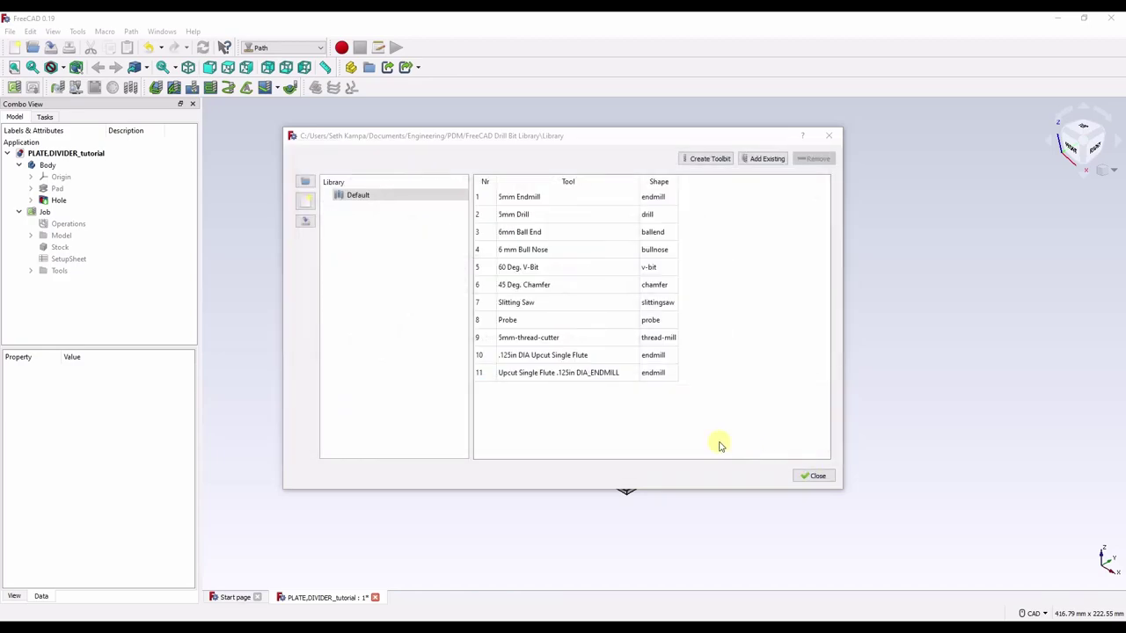
pyautogui.click(654, 356)
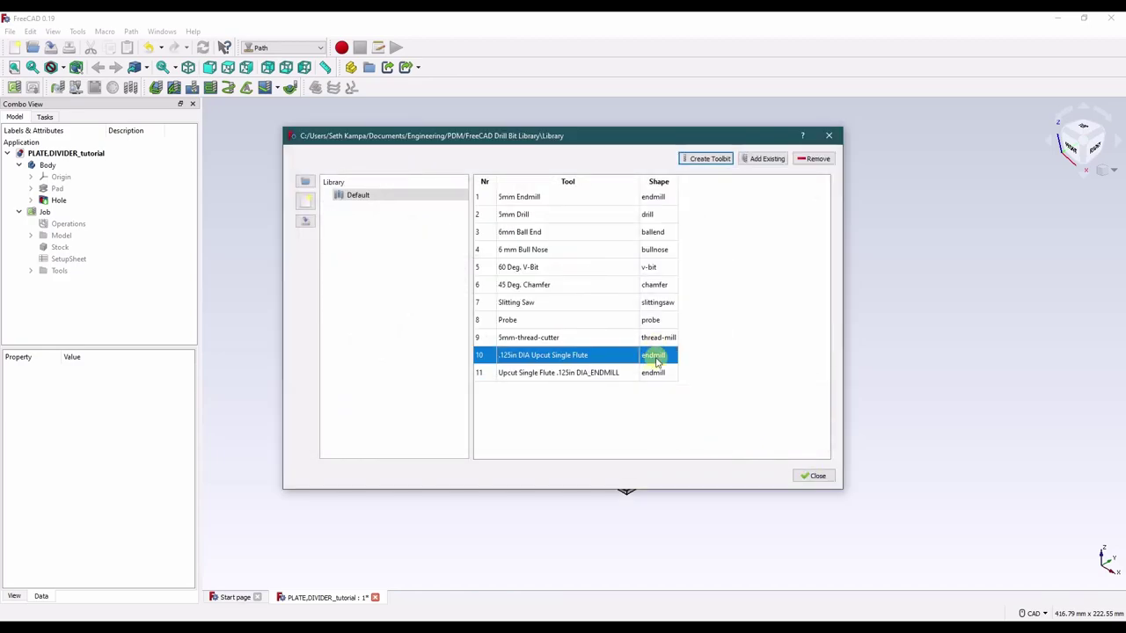
pyautogui.click(564, 377)
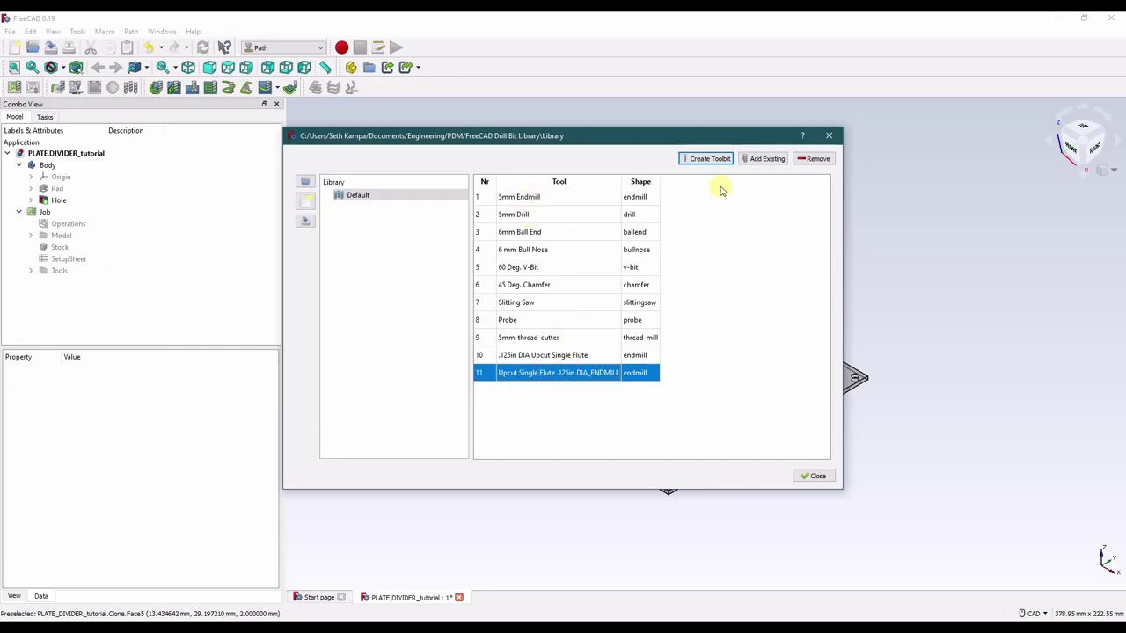
# Give tool 11 a 3 mm diameter and 3.00 mm shank diameter, and save it to the library.
pyautogui.doubleClick(552, 377)
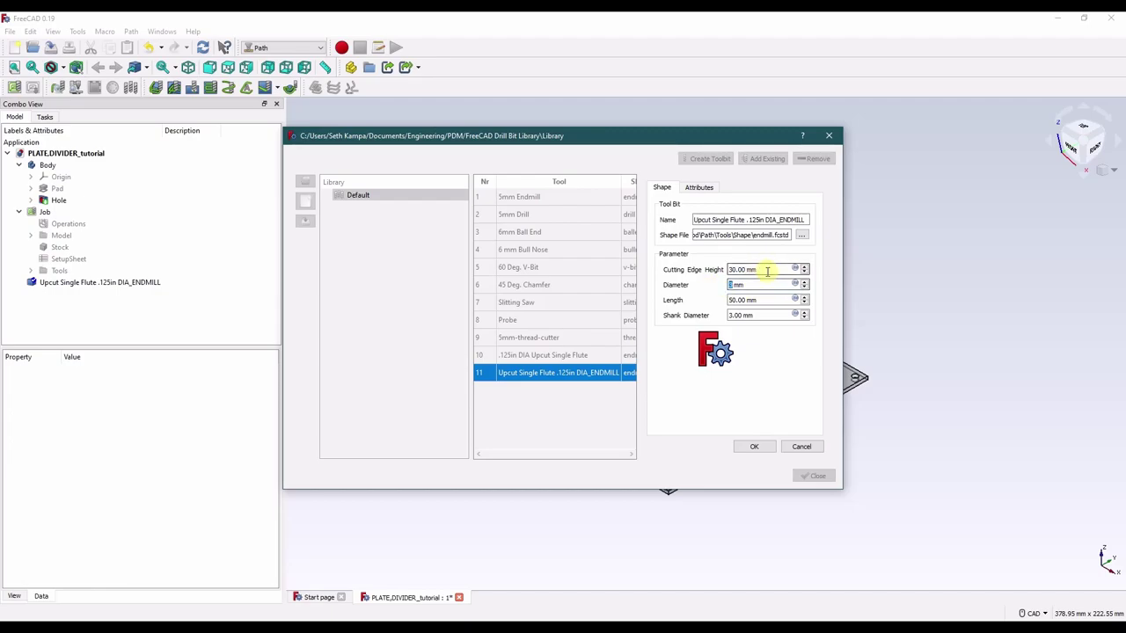
pyautogui.click(767, 271)
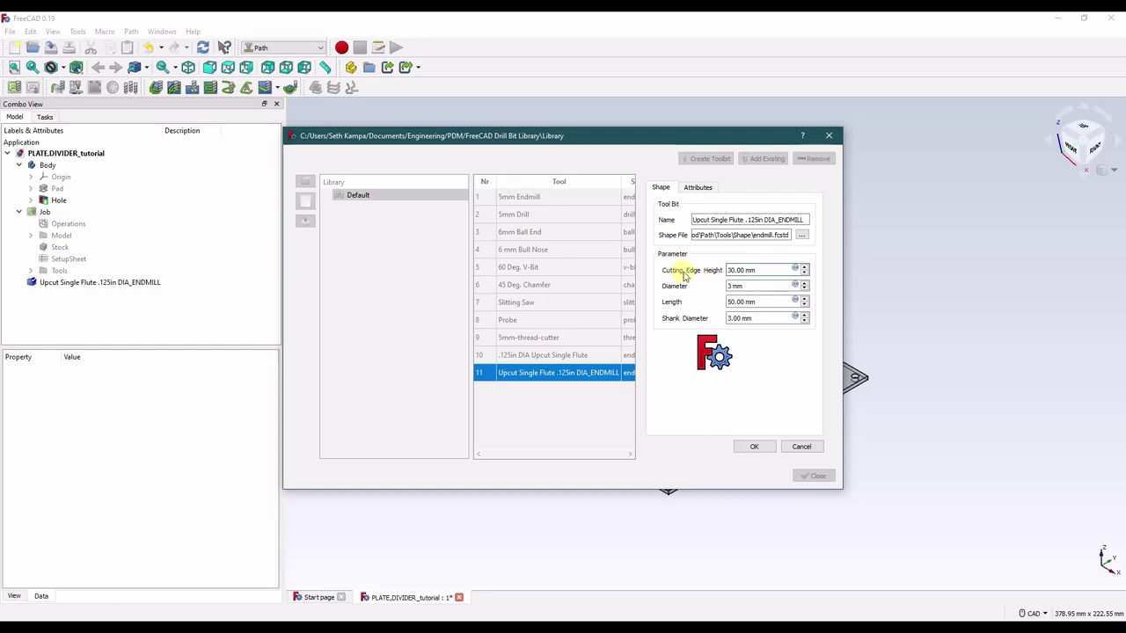
pyautogui.click(764, 303)
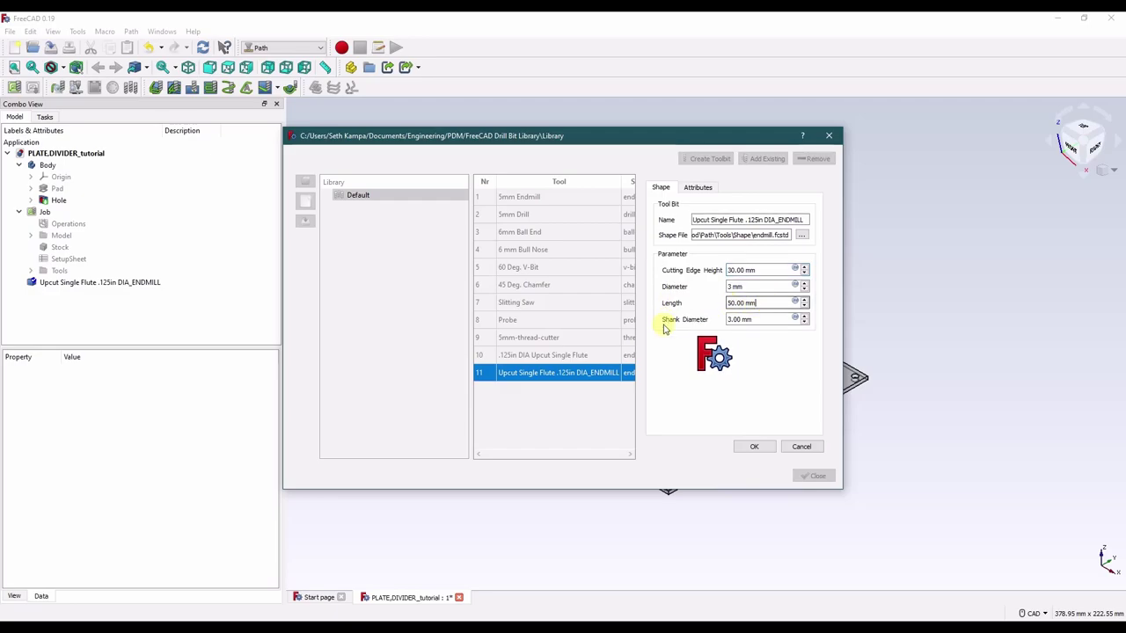
pyautogui.click(762, 319)
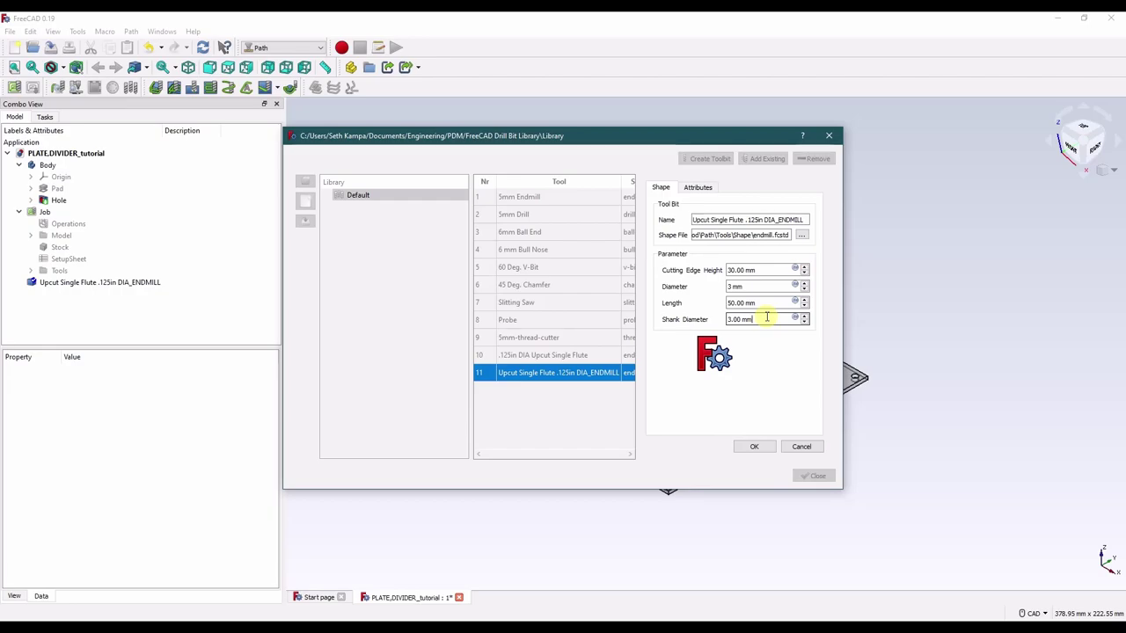
pyautogui.click(761, 287)
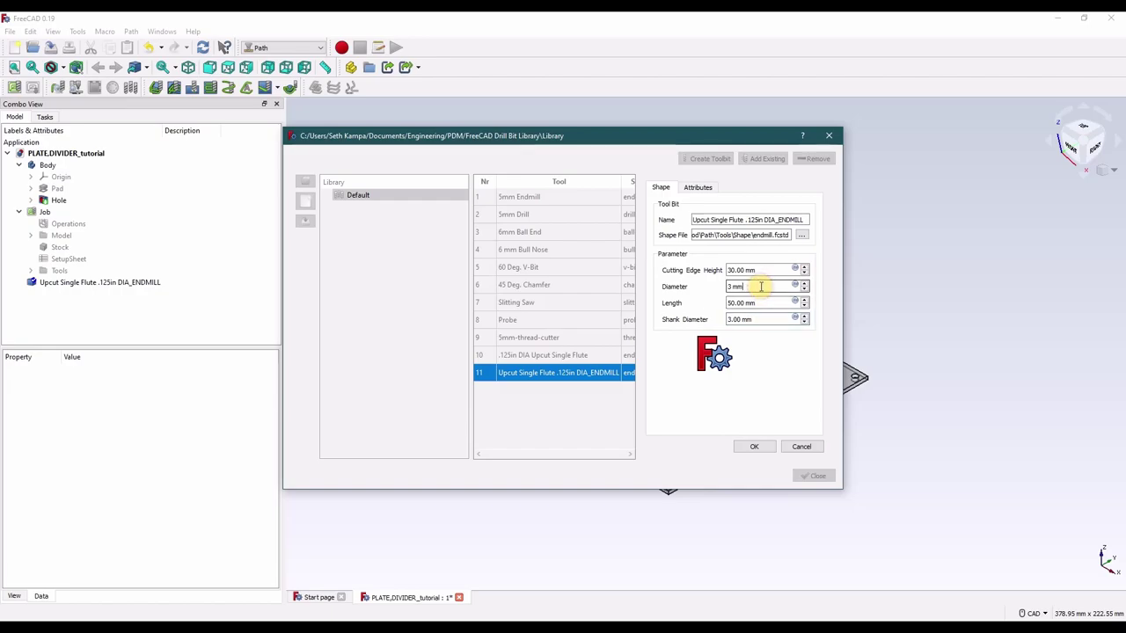
pyautogui.click(764, 318)
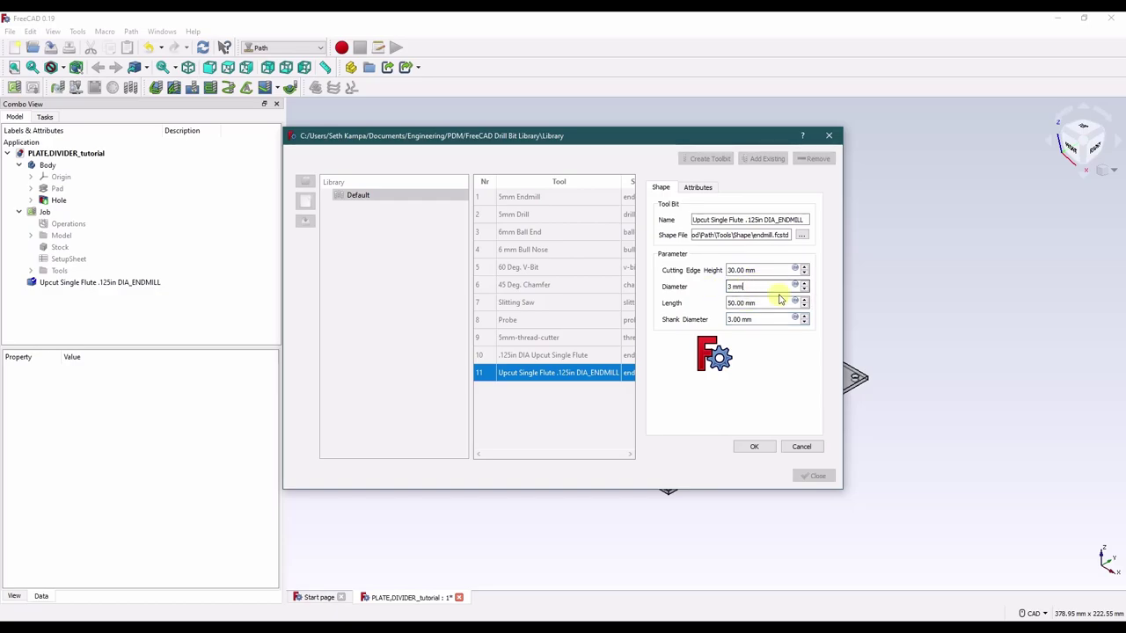
pyautogui.click(764, 319)
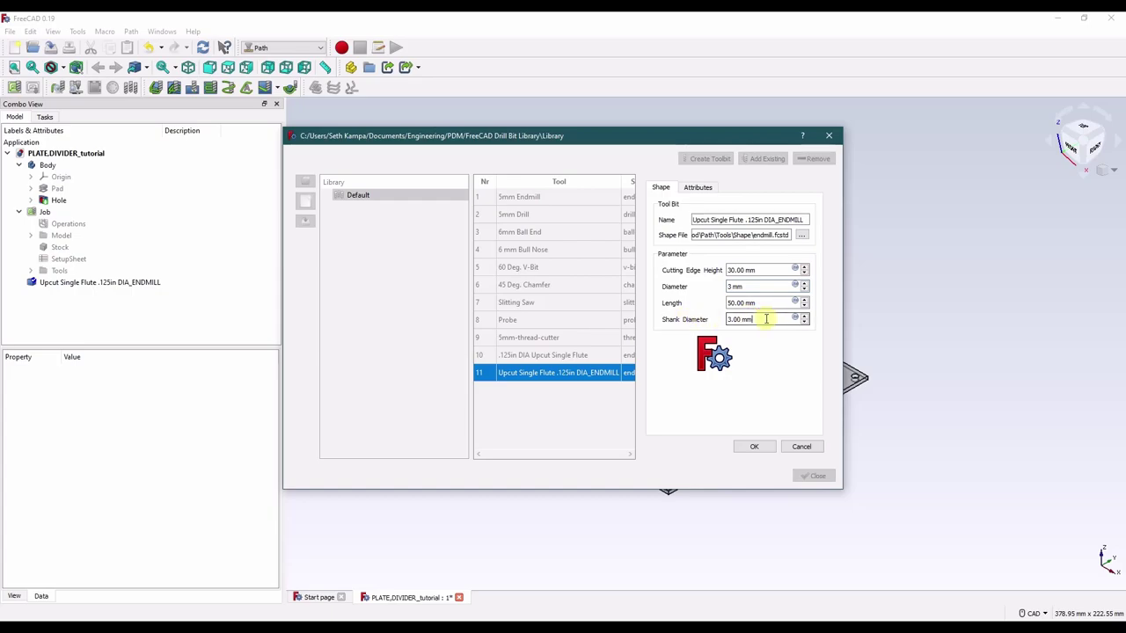
pyautogui.click(754, 286)
pyautogui.click(760, 321)
pyautogui.click(756, 447)
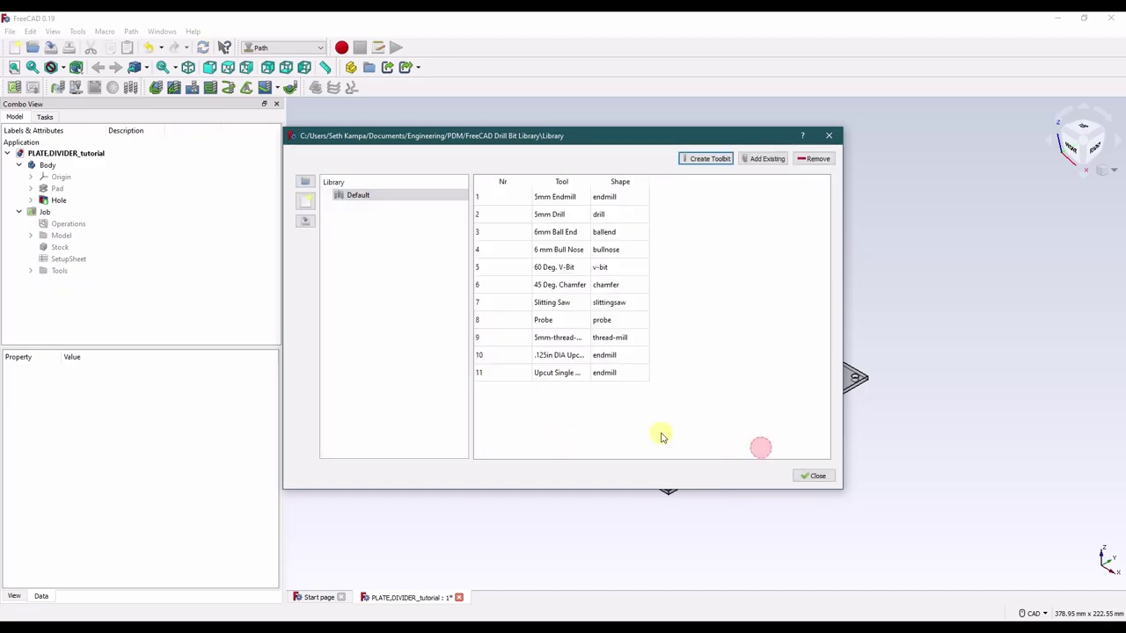
pyautogui.moveTo(590, 181); pyautogui.dragTo(661, 182)
# Close the tool library and reopen the Job for editing at its tool controllers.
pyautogui.click(535, 372)
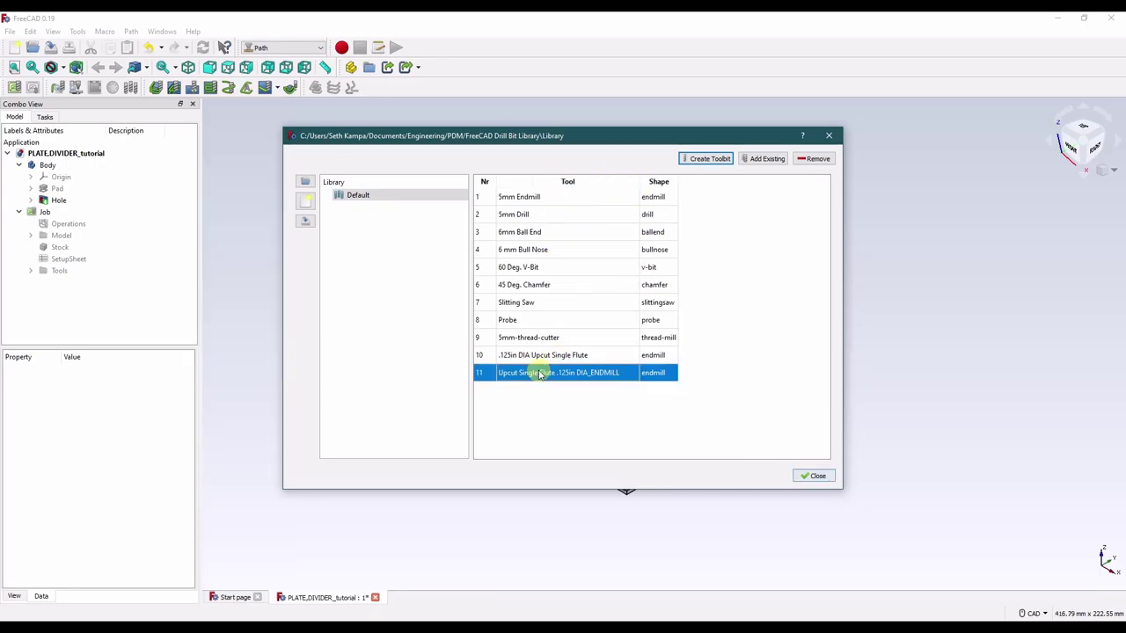
pyautogui.click(817, 476)
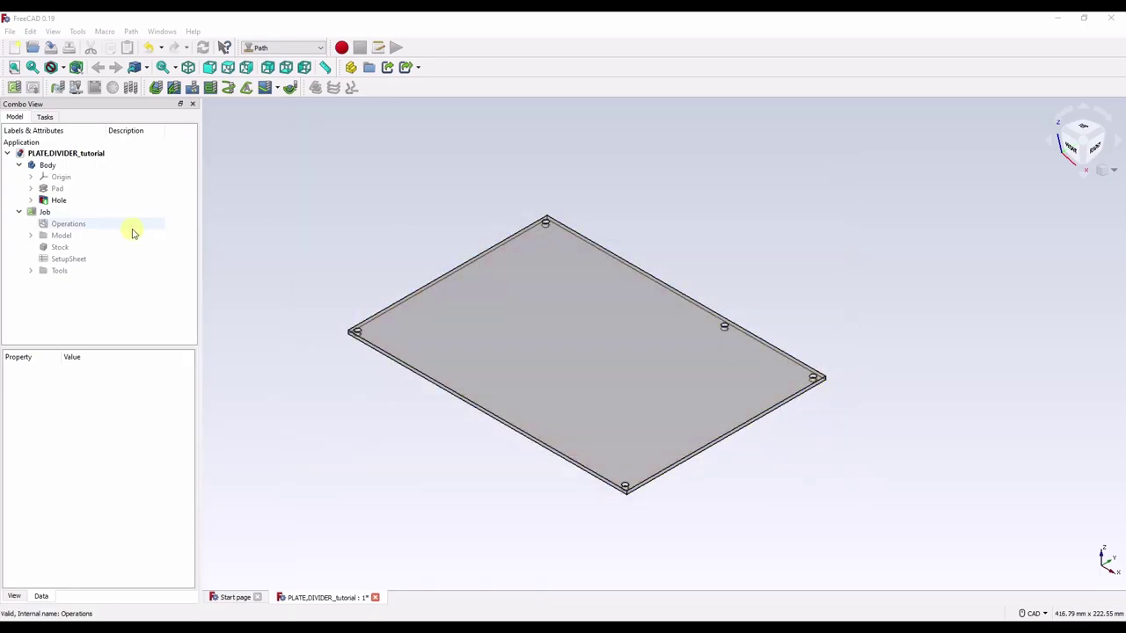
pyautogui.rightClick(42, 215)
pyautogui.click(64, 219)
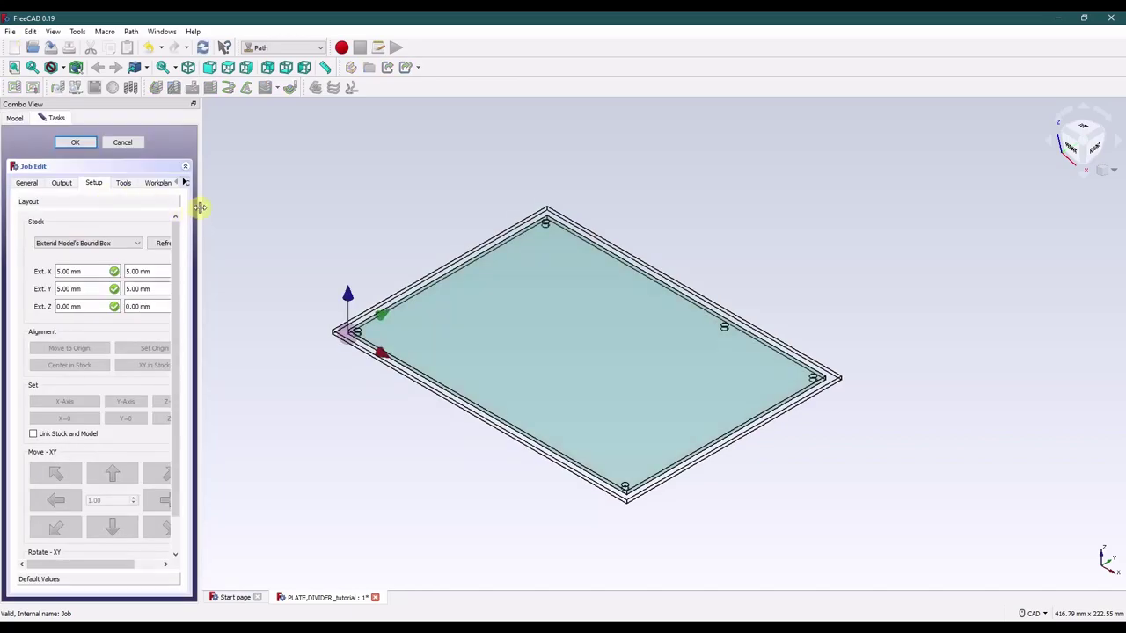
pyautogui.moveTo(201, 208); pyautogui.dragTo(281, 209)
pyautogui.click(123, 182)
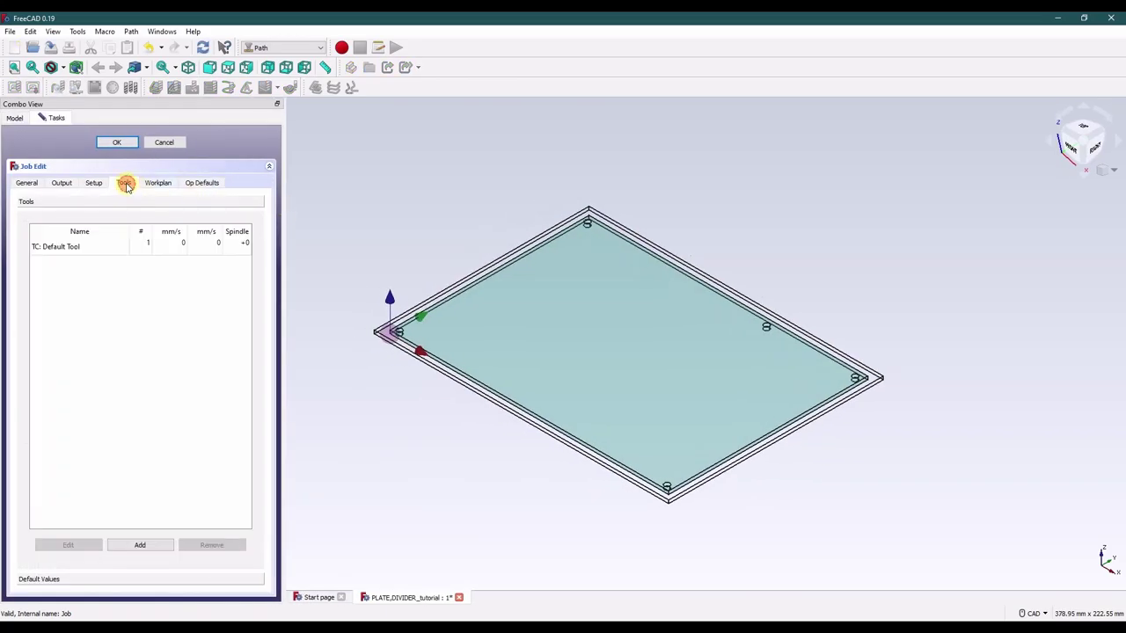
# Add the Upcut Single Flute .125in DIA bit to the Job and remove TC: Default Tool.
pyautogui.click(82, 246)
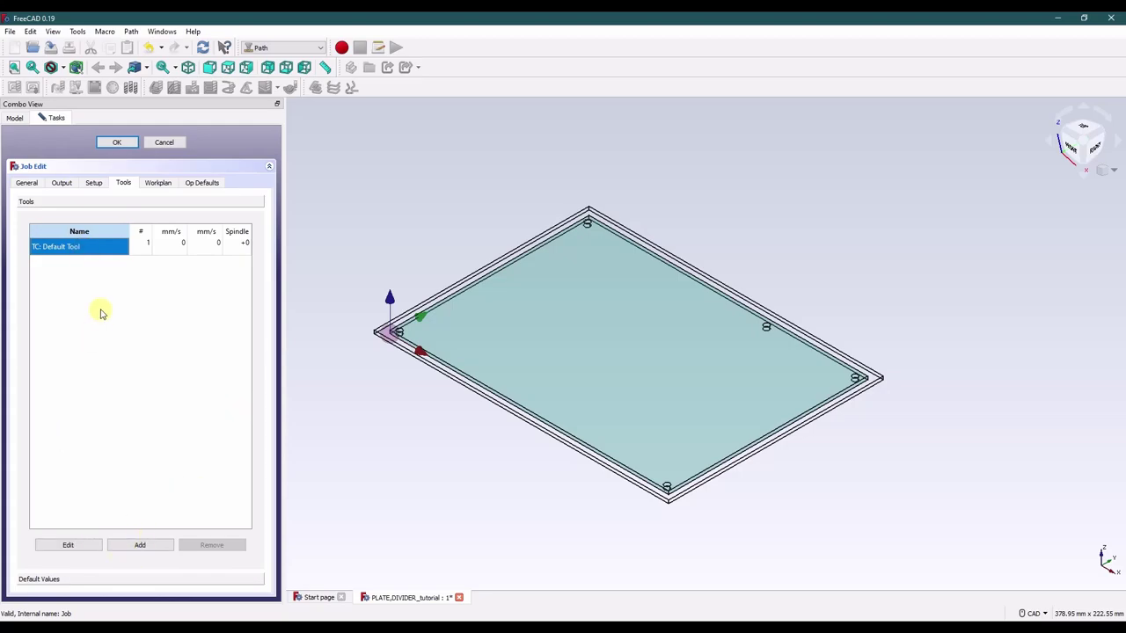
pyautogui.click(138, 546)
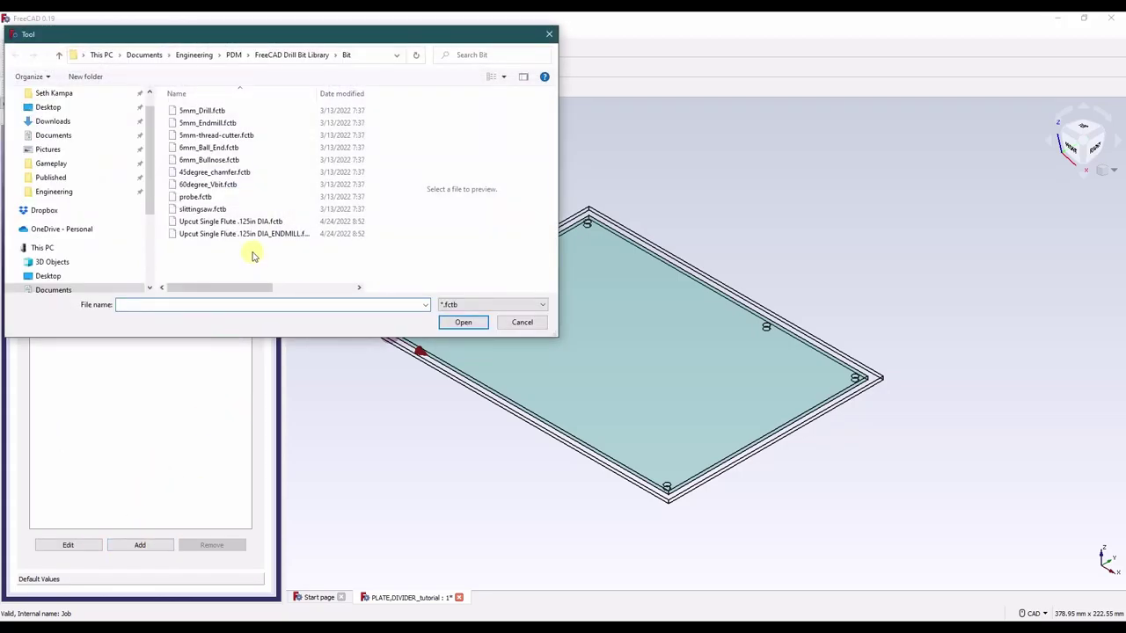
pyautogui.click(236, 222)
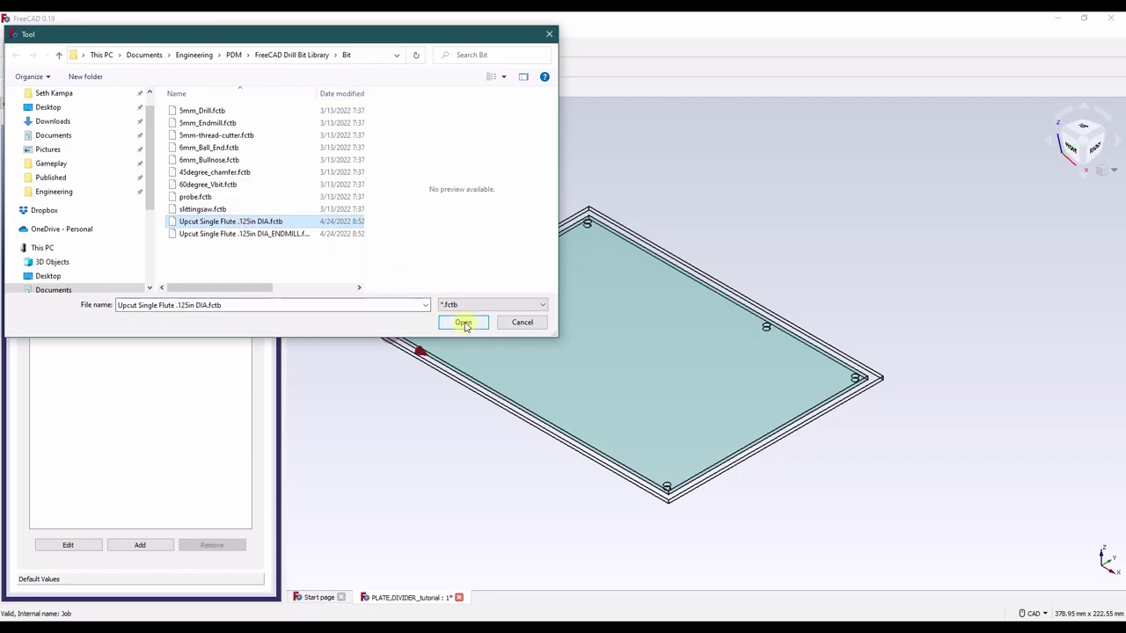
pyautogui.click(464, 323)
pyautogui.click(58, 267)
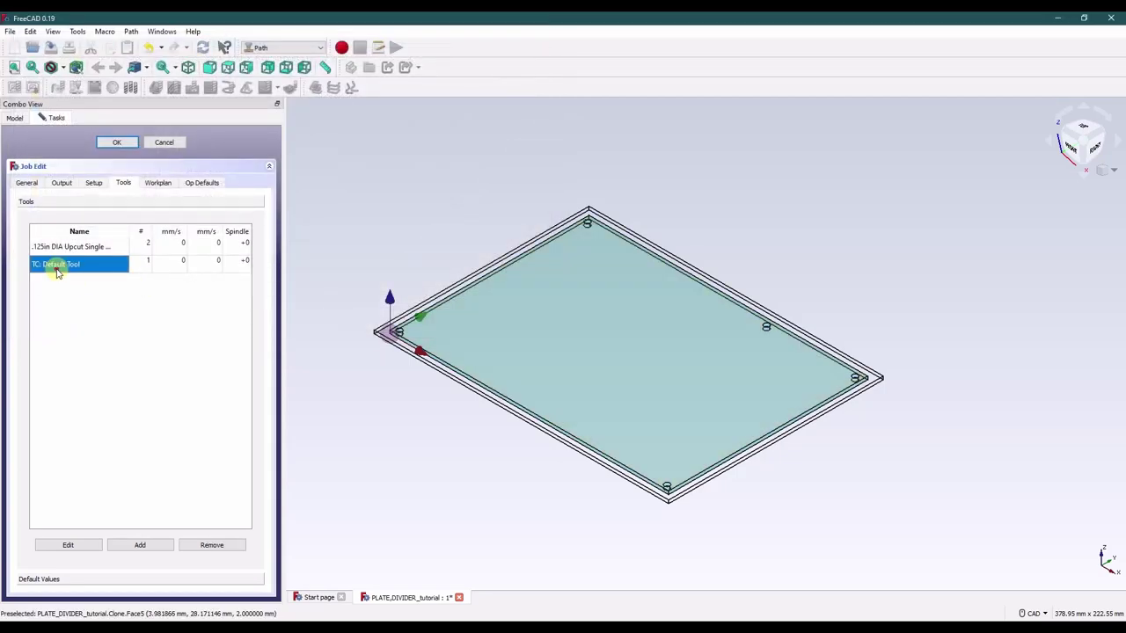
pyautogui.click(219, 546)
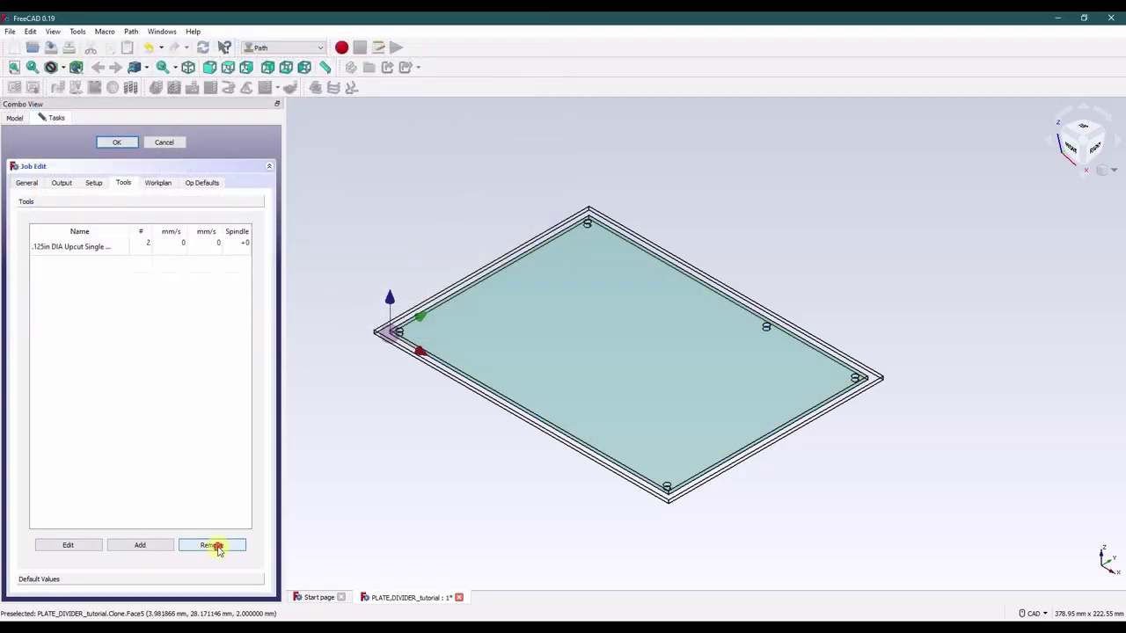
# Renumber the .125in upcut tool controller to tool number 1.
pyautogui.doubleClick(141, 245)
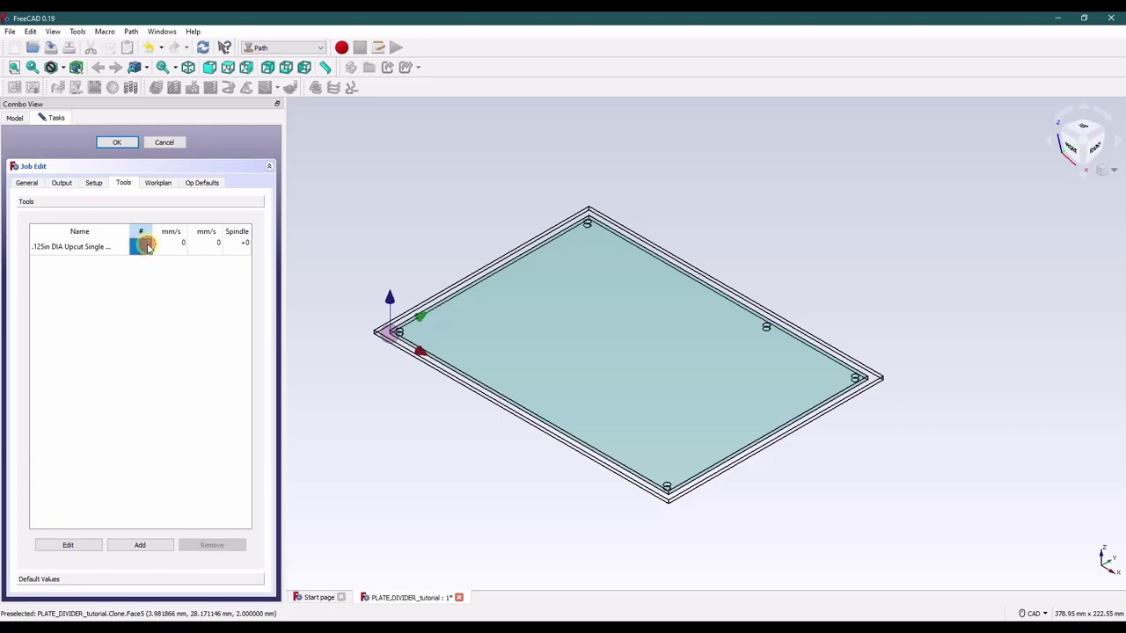
pyautogui.write('1')
pyautogui.click(161, 267)
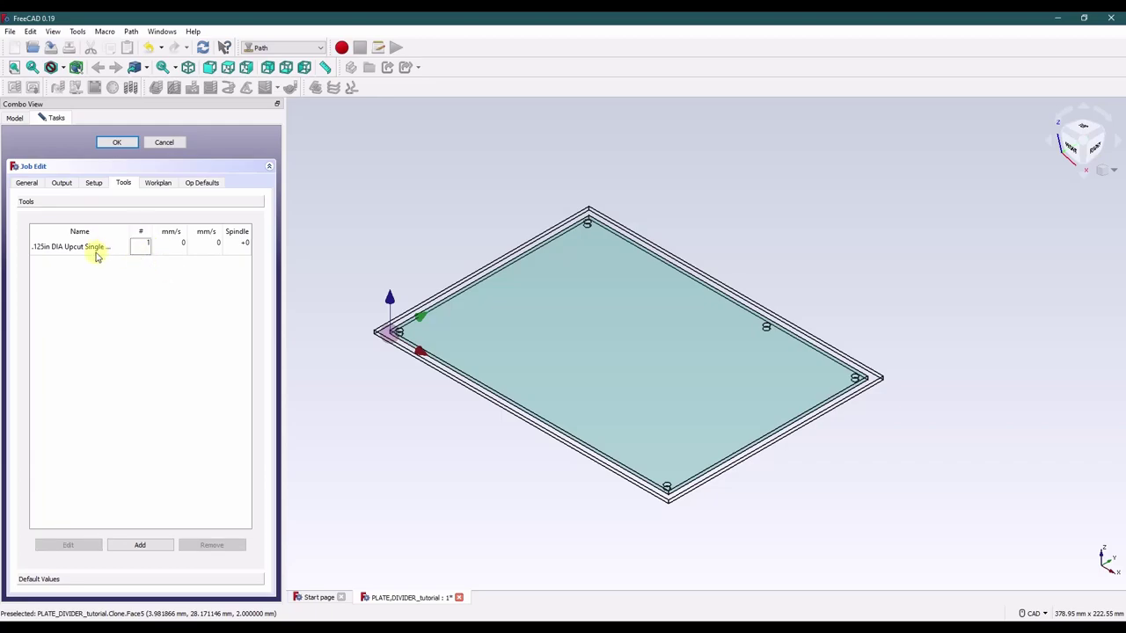
pyautogui.click(173, 248)
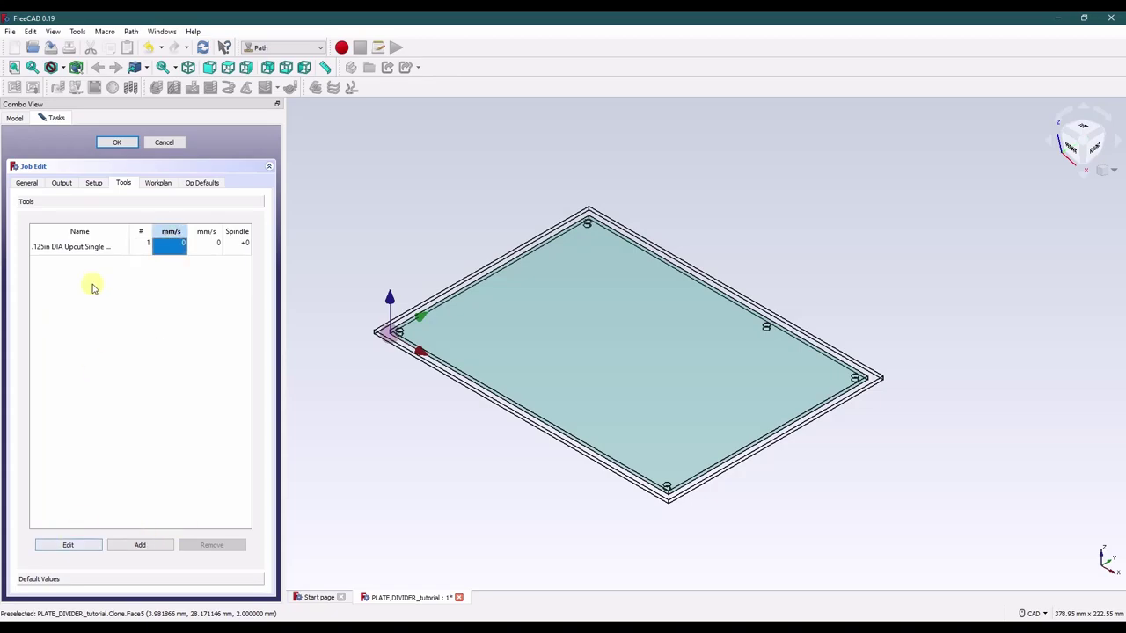
pyautogui.click(94, 247)
# Set the .125in upcut tool controller to 30 mm/s horizontal and vertical feed, spindle 12000 forward.
pyautogui.click(85, 545)
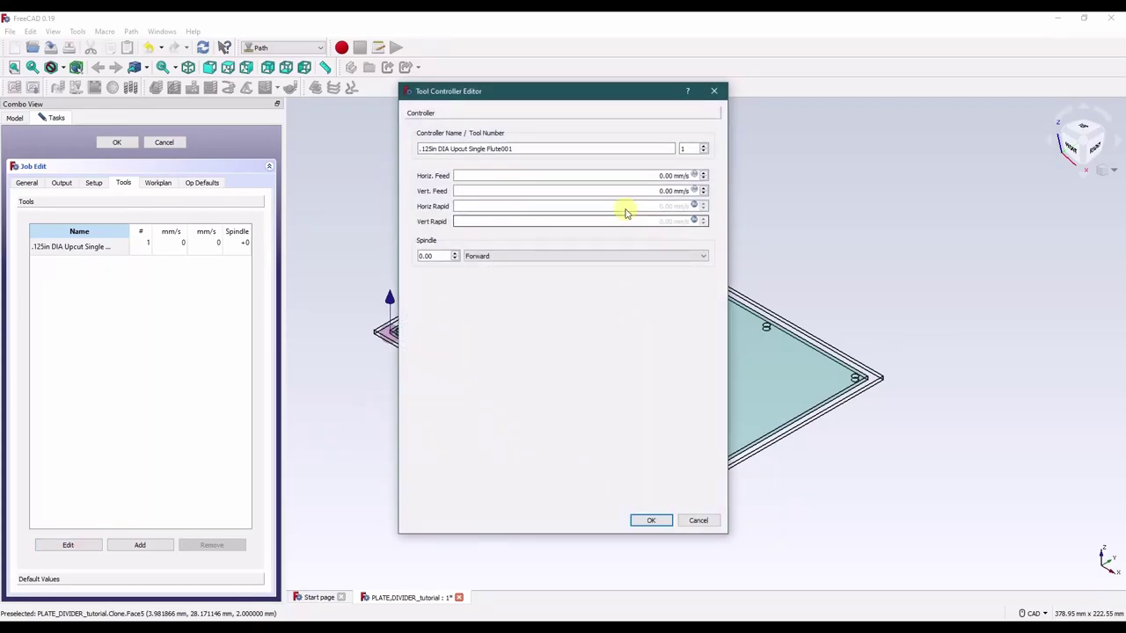
pyautogui.click(663, 176)
pyautogui.write('3')
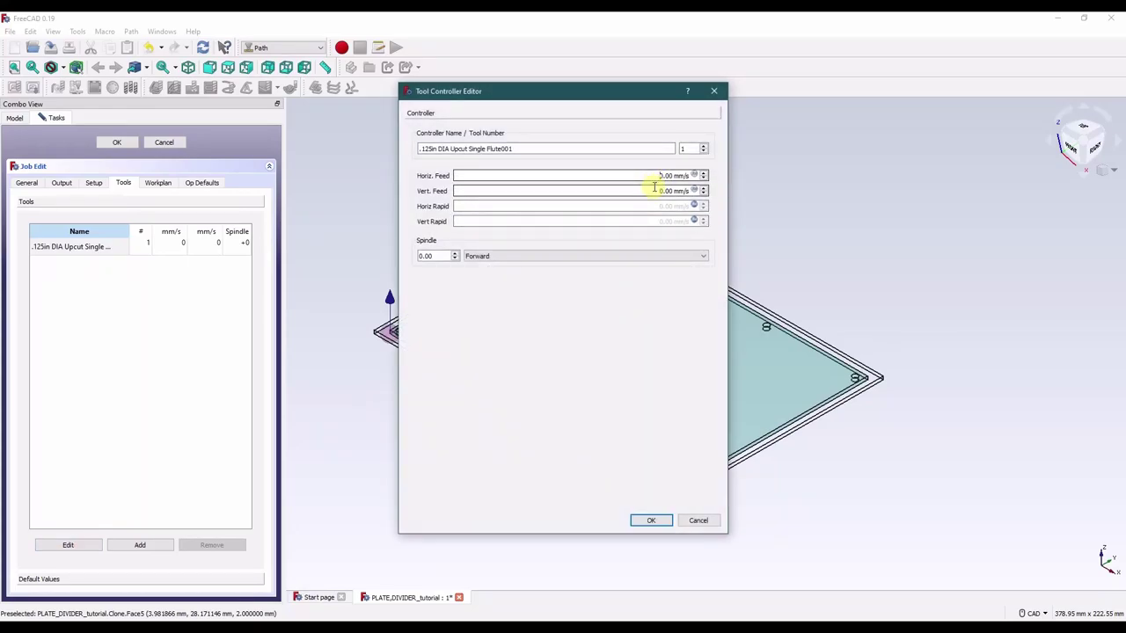
pyautogui.click(657, 191)
pyautogui.write('3')
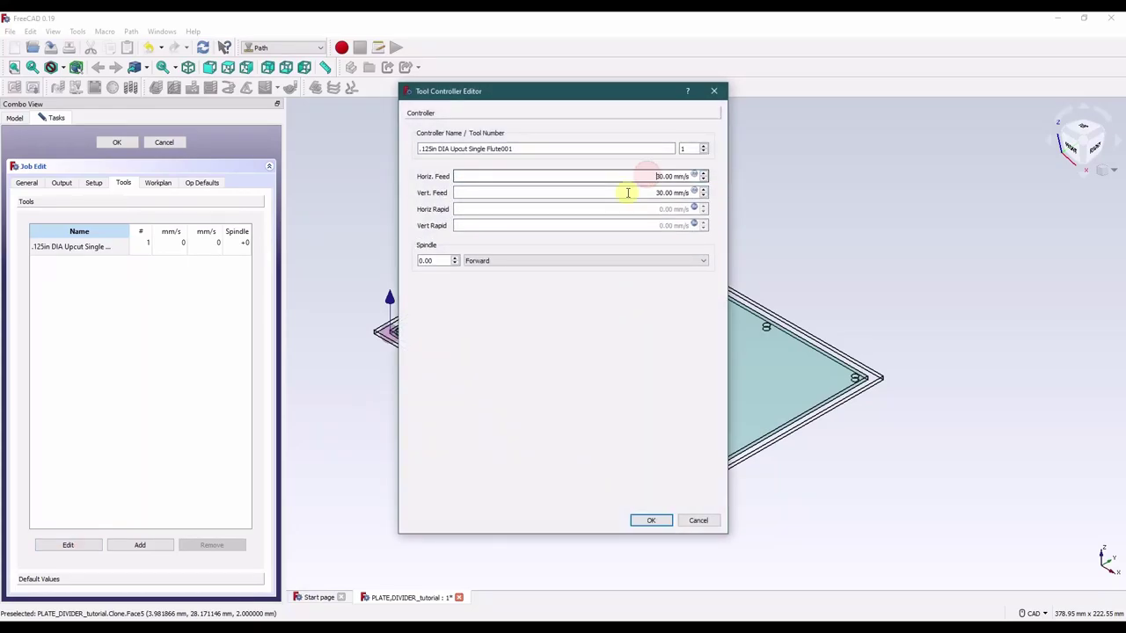
pyautogui.click(438, 260)
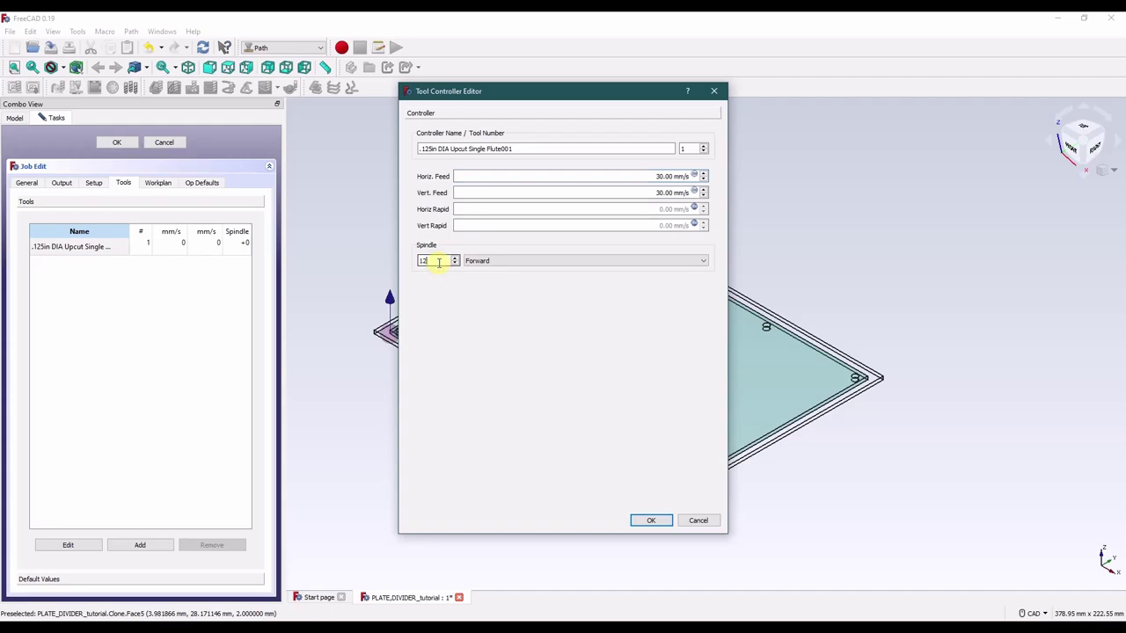
pyautogui.click(520, 261)
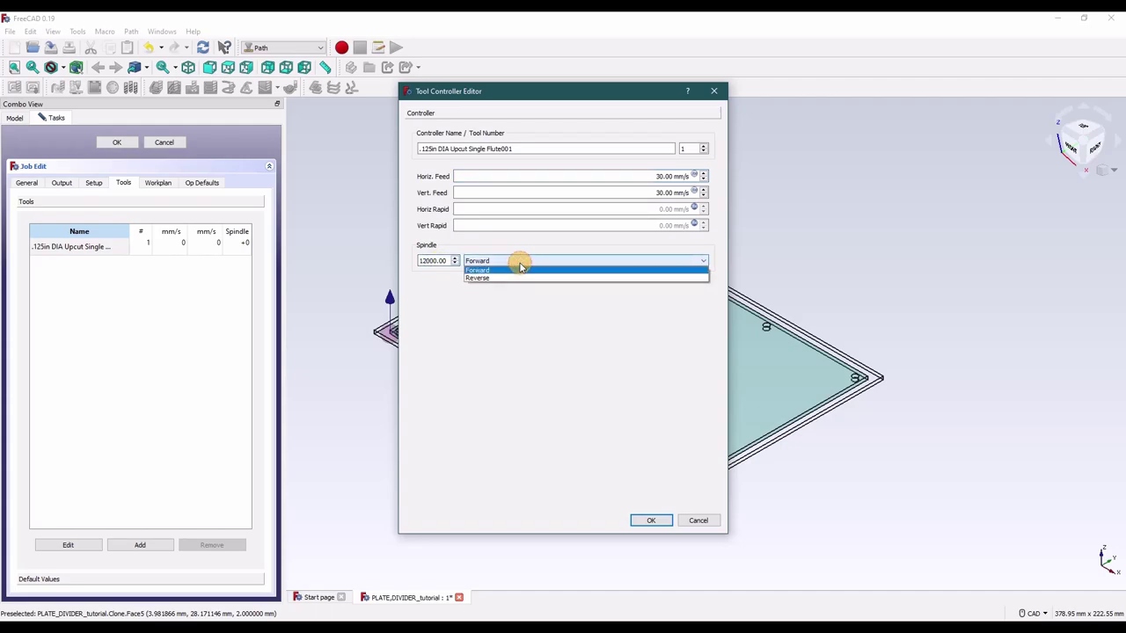
pyautogui.click(520, 267)
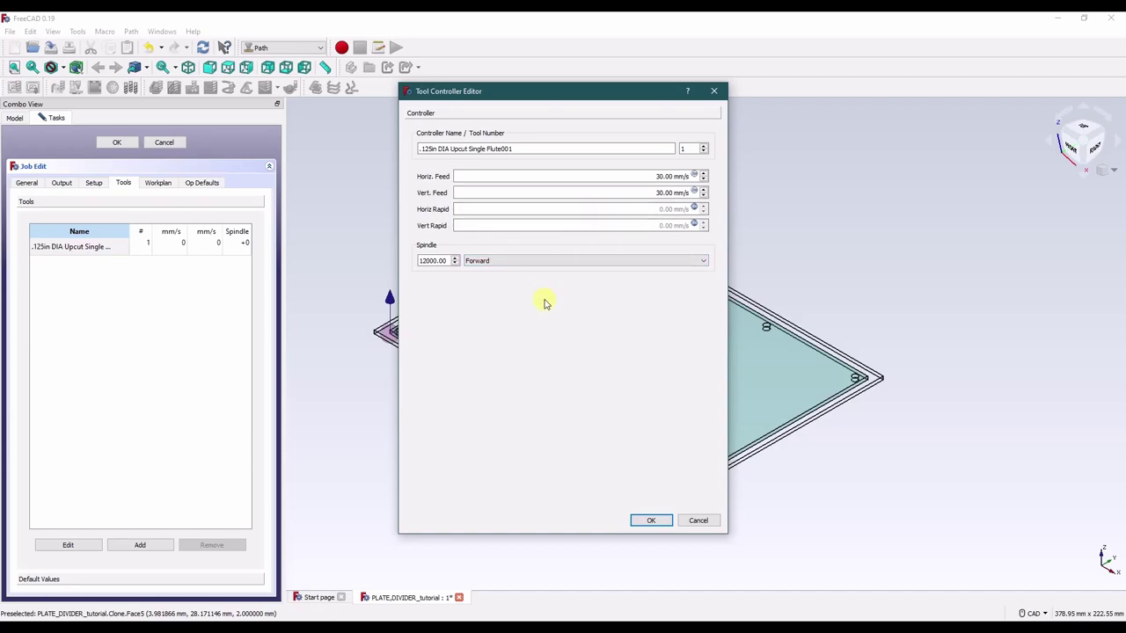
pyautogui.click(651, 520)
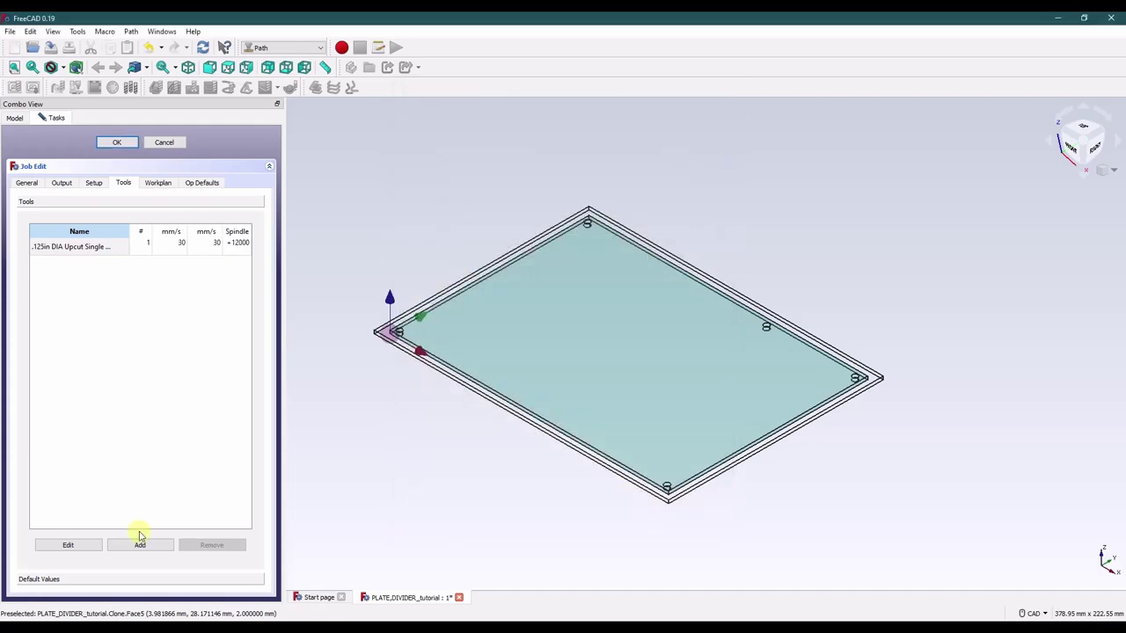
# Close the Job edit panel, check the Job's Tools, and select the plate's top face.
pyautogui.click(117, 143)
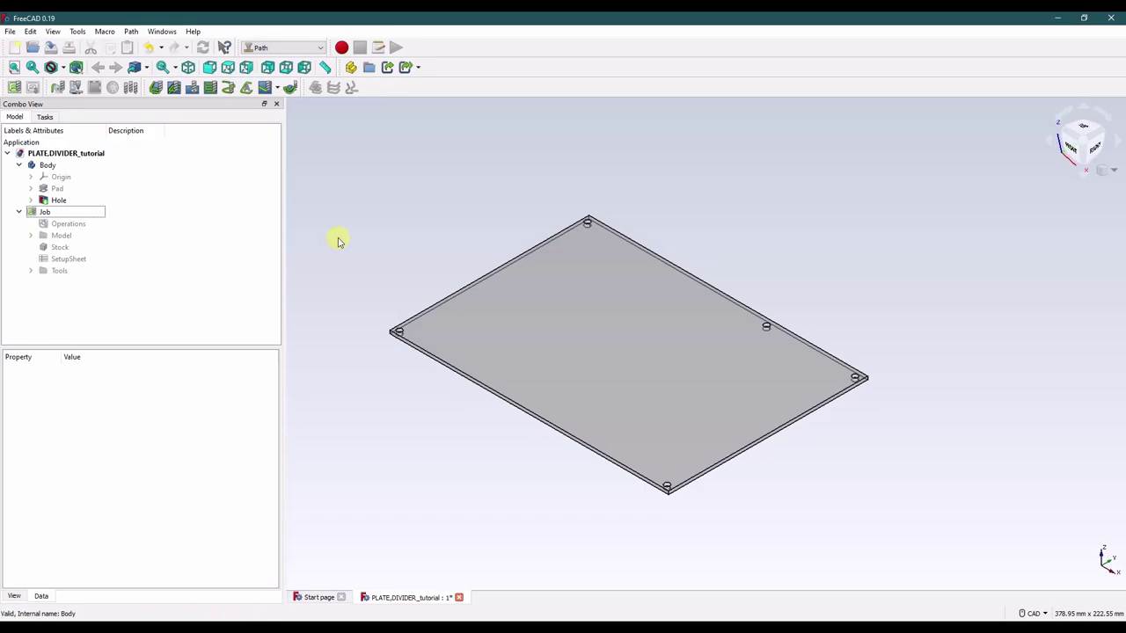
pyautogui.moveTo(372, 249); pyautogui.dragTo(352, 247, button='middle')
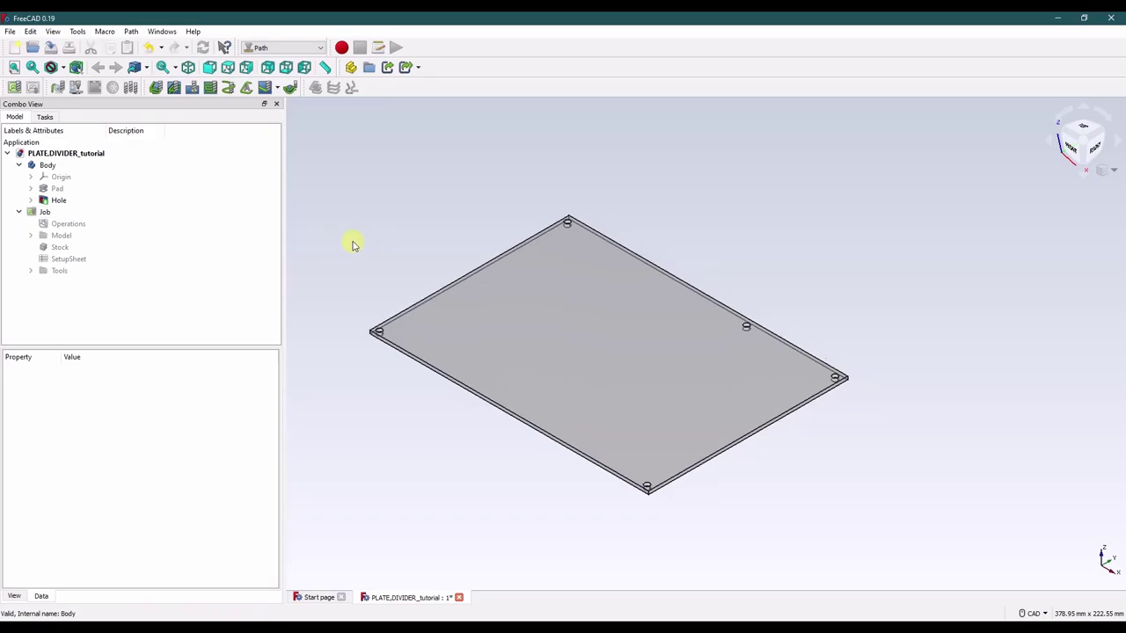
pyautogui.click(31, 270)
pyautogui.click(30, 270)
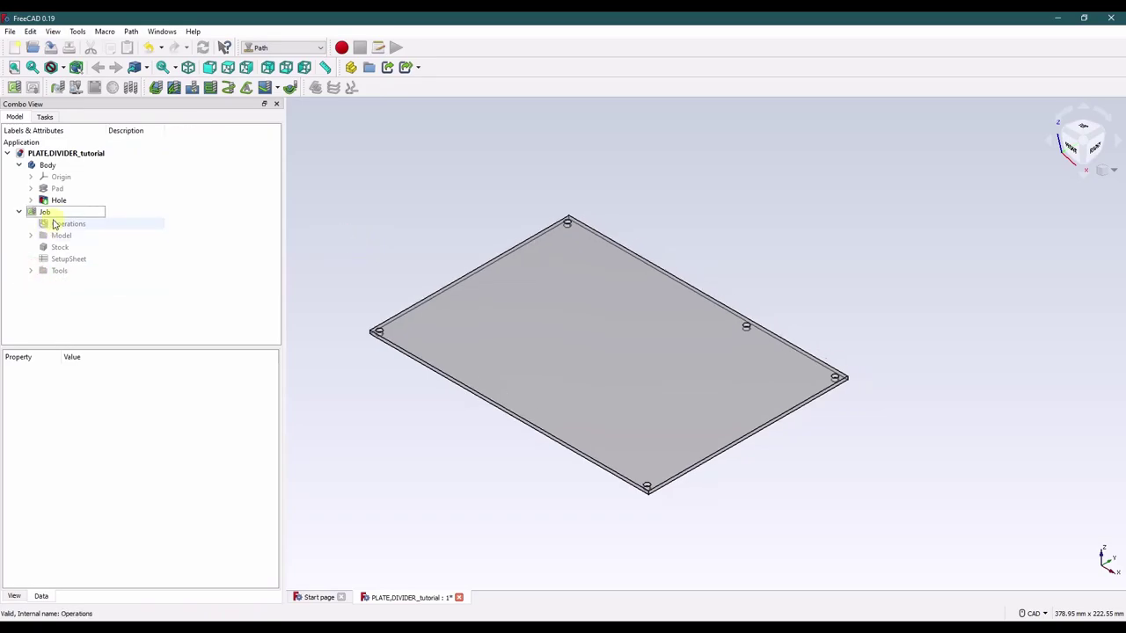
pyautogui.click(402, 228)
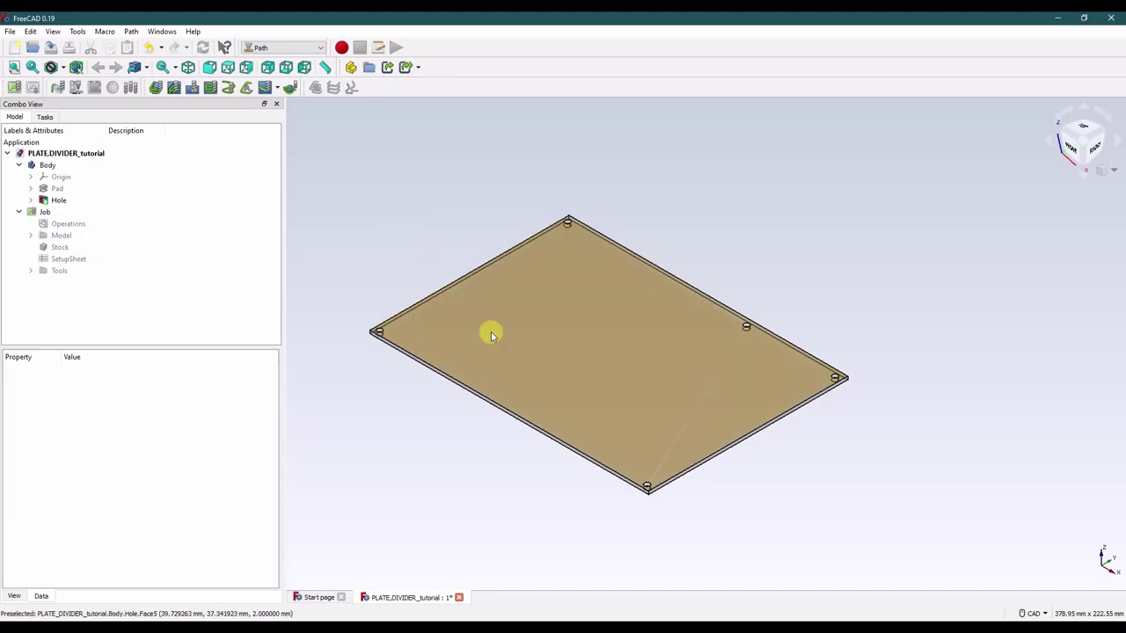
pyautogui.click(491, 331)
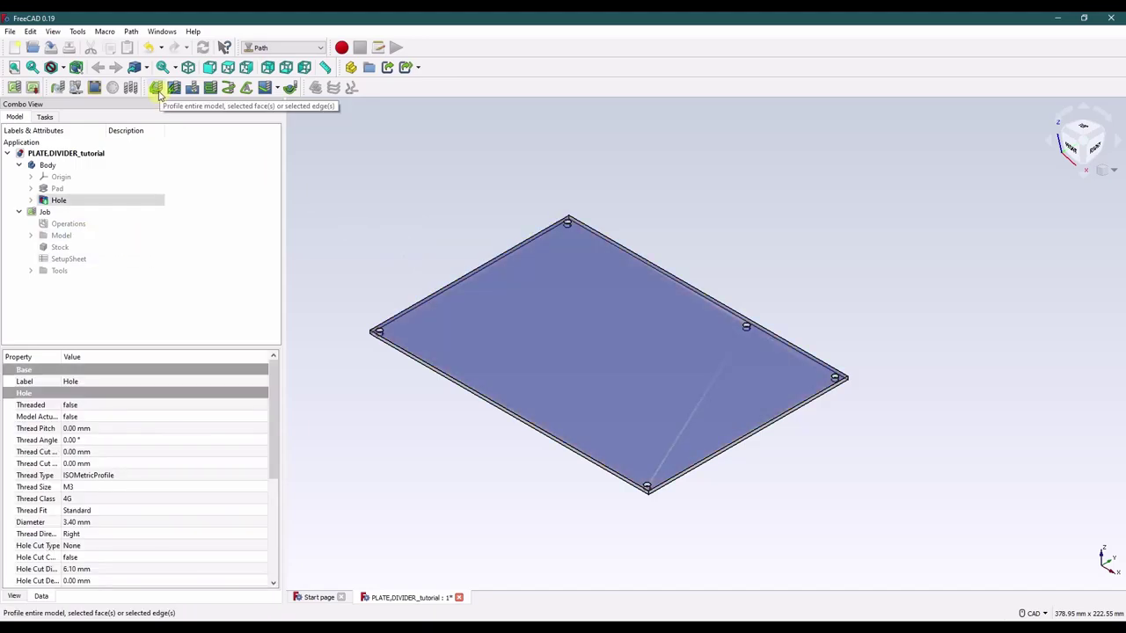
# Start a counter-clockwise Profile operation using the .125in DIA Upcut Single Flute001 tool controller.
pyautogui.click(157, 88)
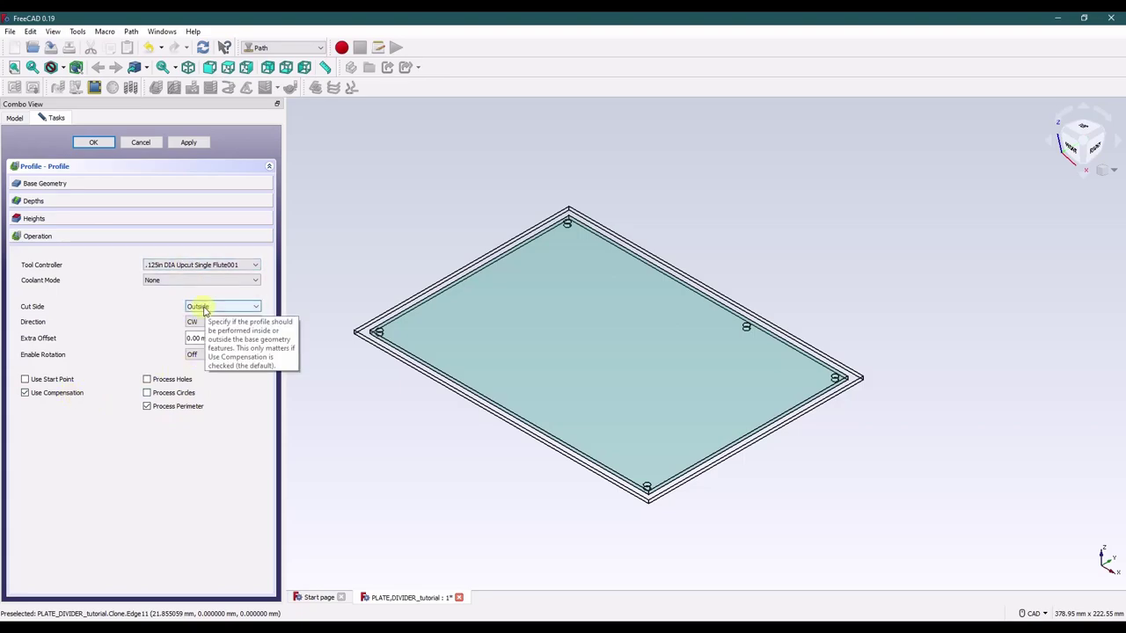
pyautogui.click(1083, 132)
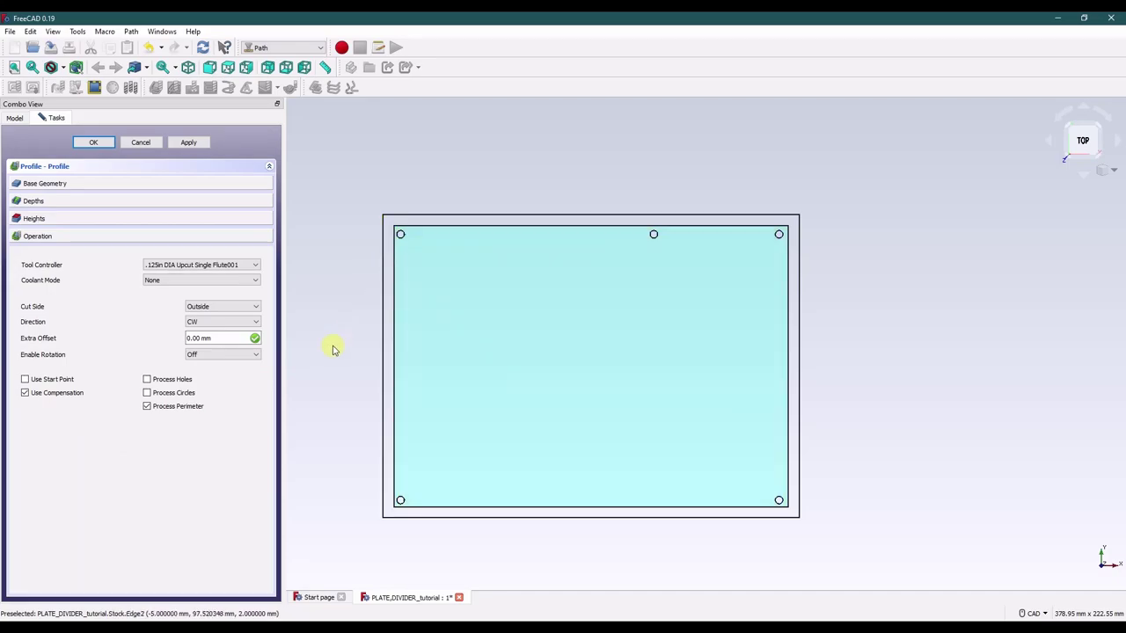
pyautogui.click(194, 322)
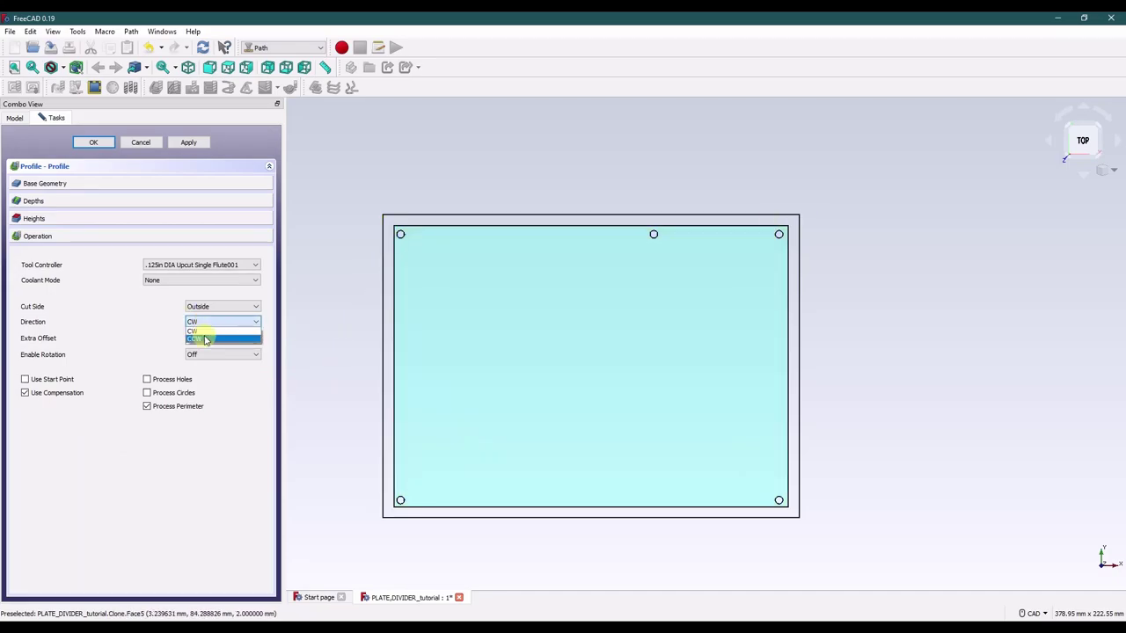
pyautogui.click(205, 339)
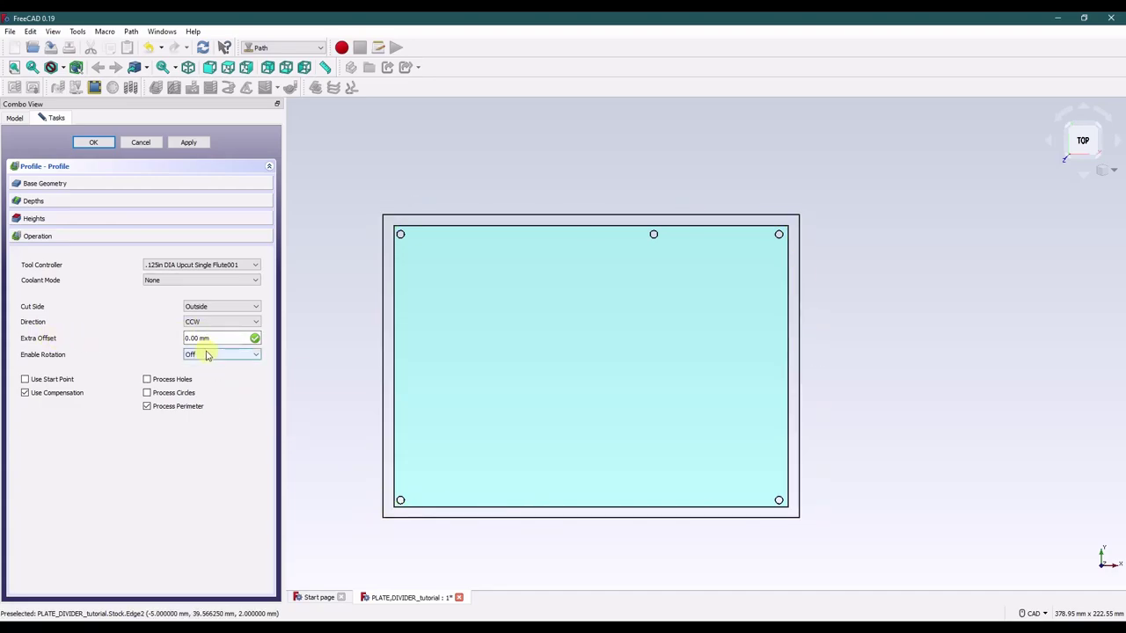
pyautogui.click(185, 265)
pyautogui.click(185, 266)
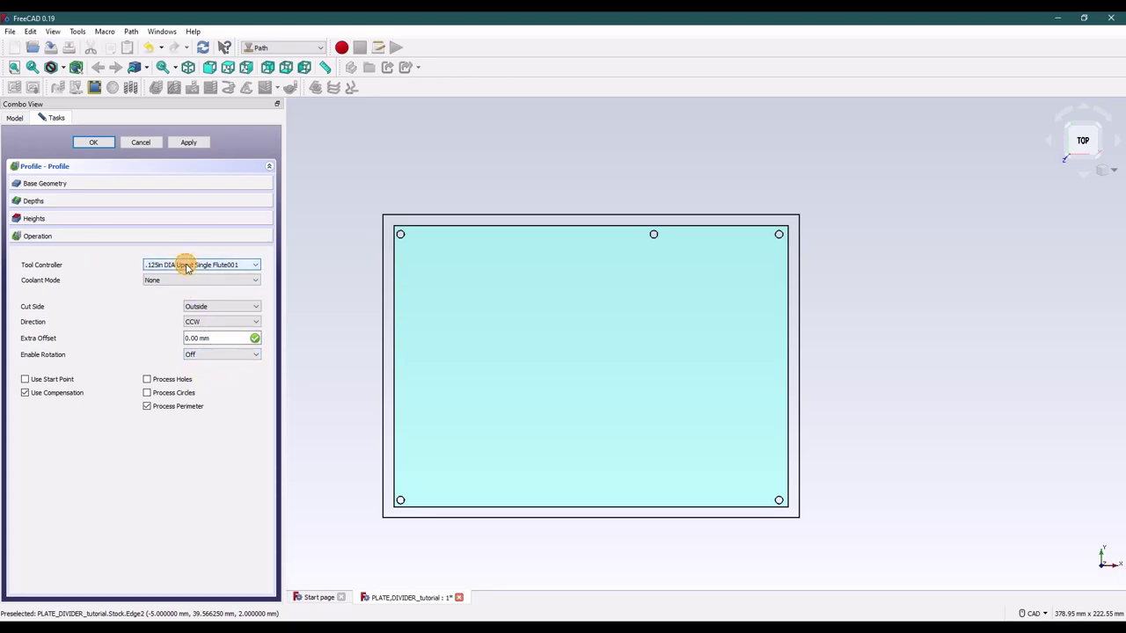
# Add Model-Body.Face5 as the Profile's base geometry, then apply and confirm the operation.
pyautogui.click(72, 184)
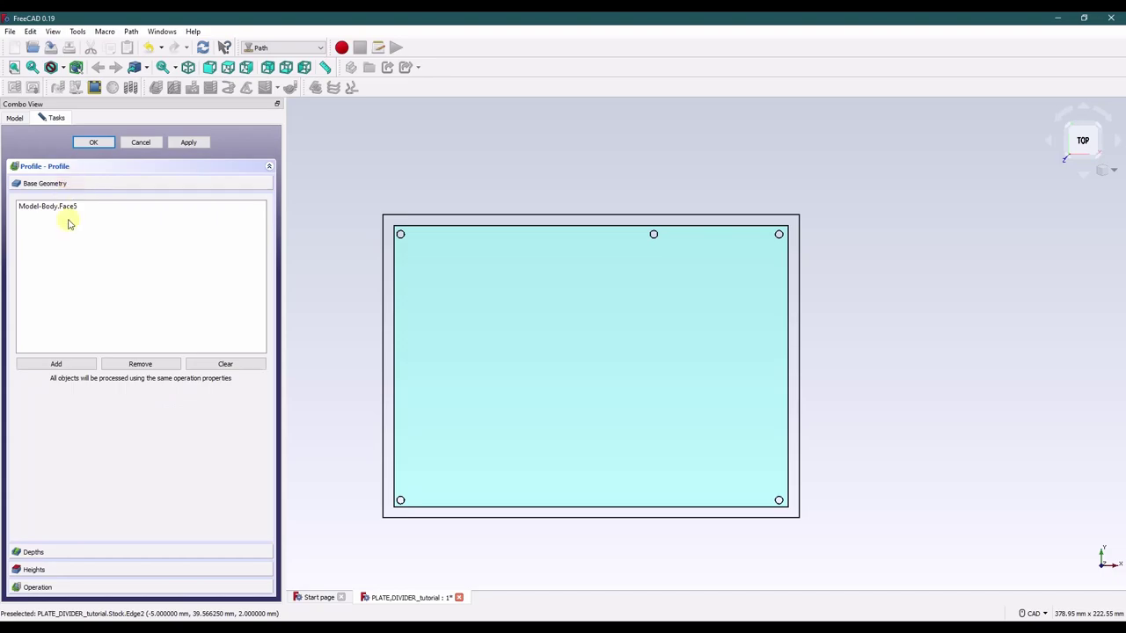
pyautogui.click(60, 206)
pyautogui.click(482, 350)
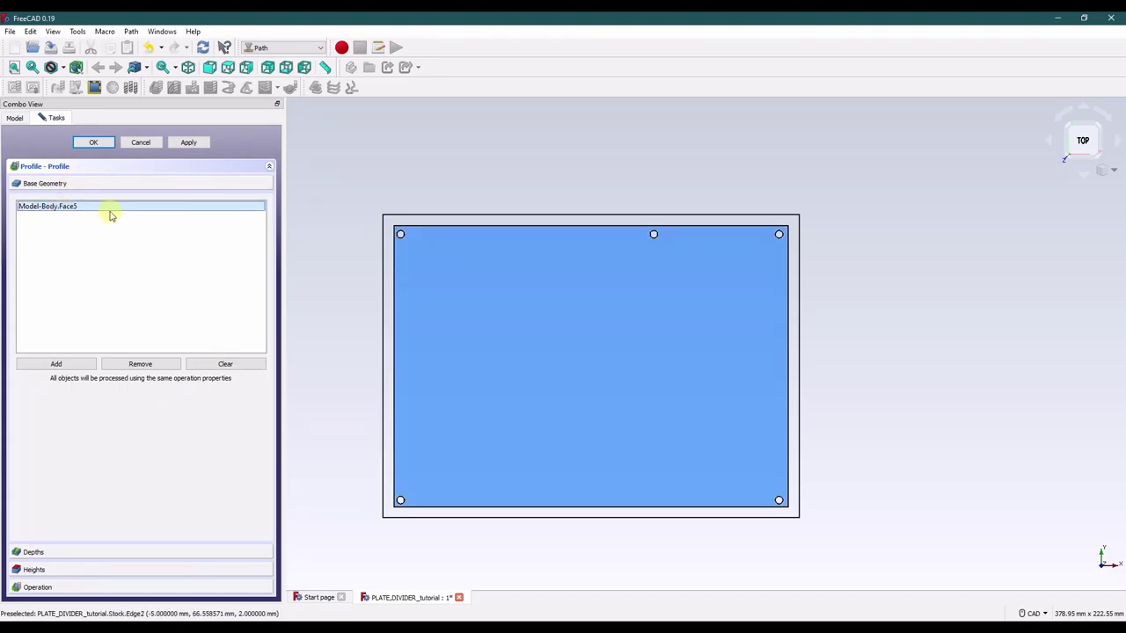
pyautogui.click(188, 141)
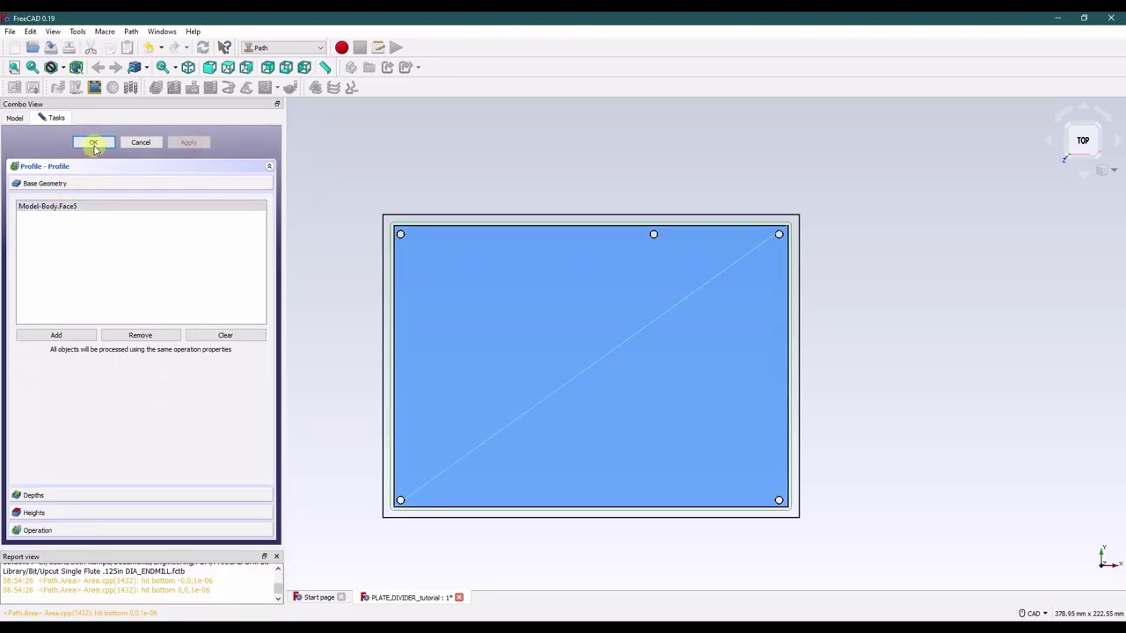
pyautogui.click(96, 142)
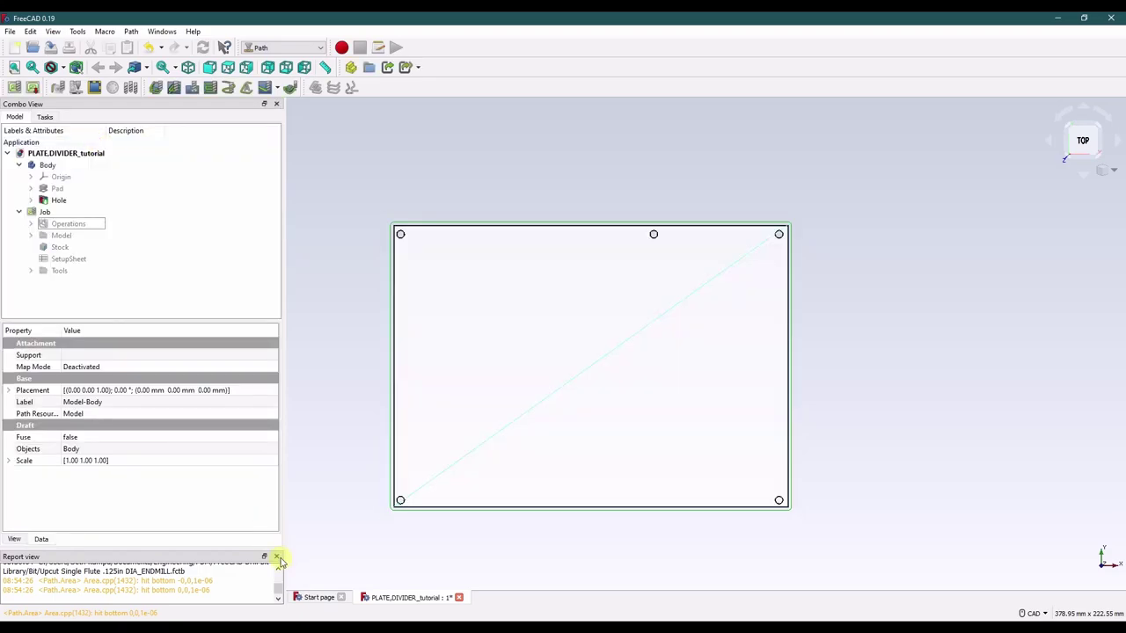
# Close the report view, show the plate in isometric, expand Operations, and select the Hole feature.
pyautogui.click(276, 557)
pyautogui.click(1111, 169)
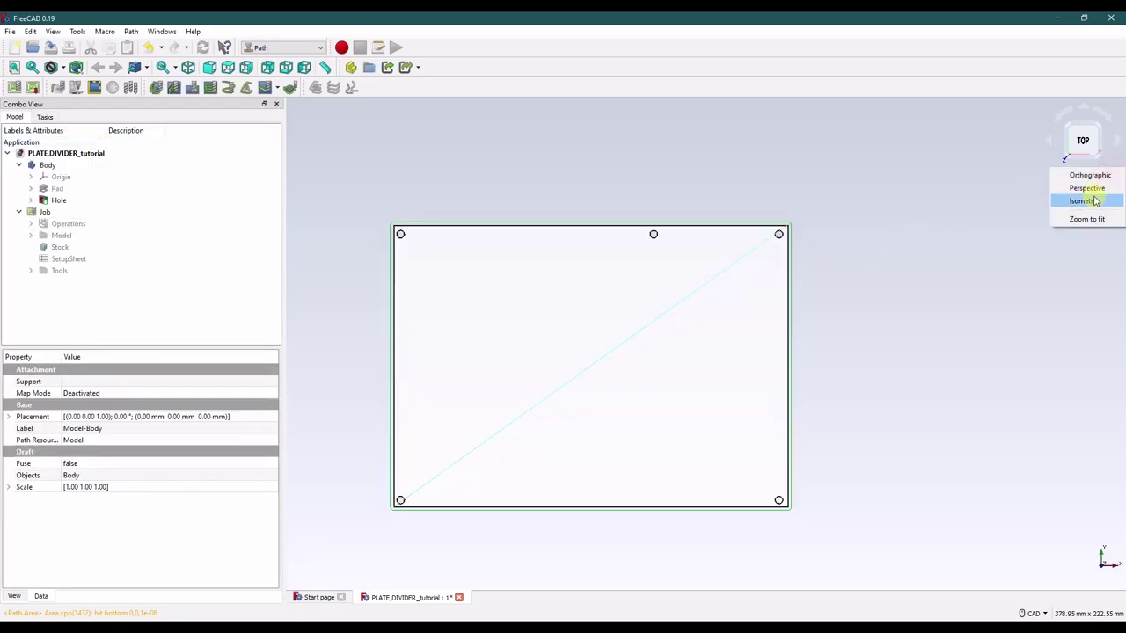
pyautogui.click(1091, 199)
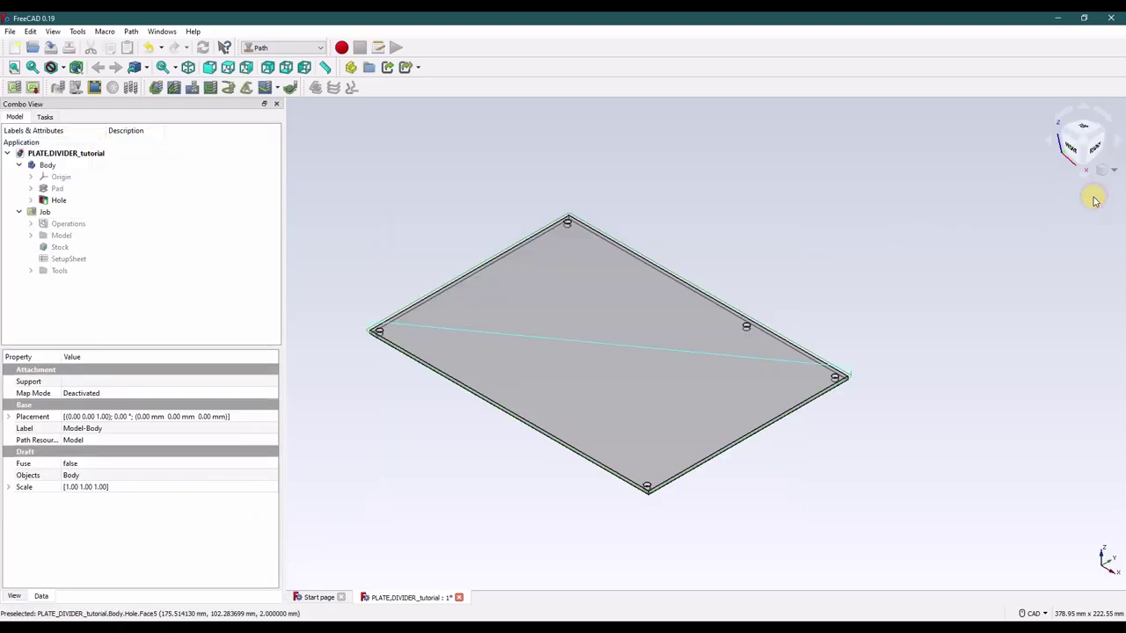
pyautogui.click(31, 223)
pyautogui.click(390, 241)
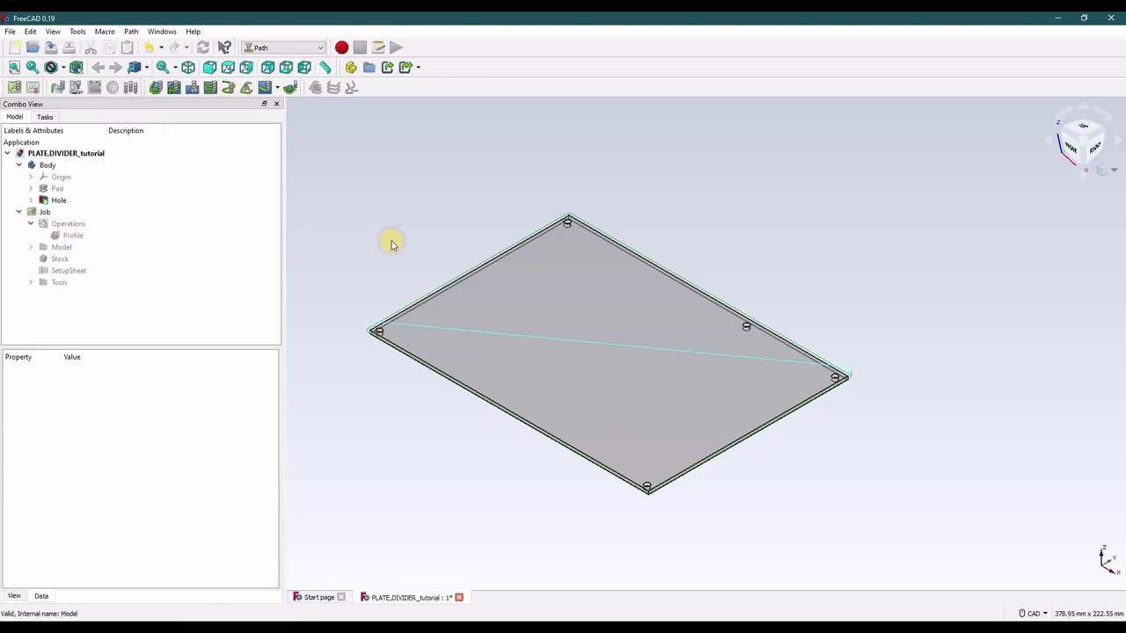
pyautogui.click(475, 331)
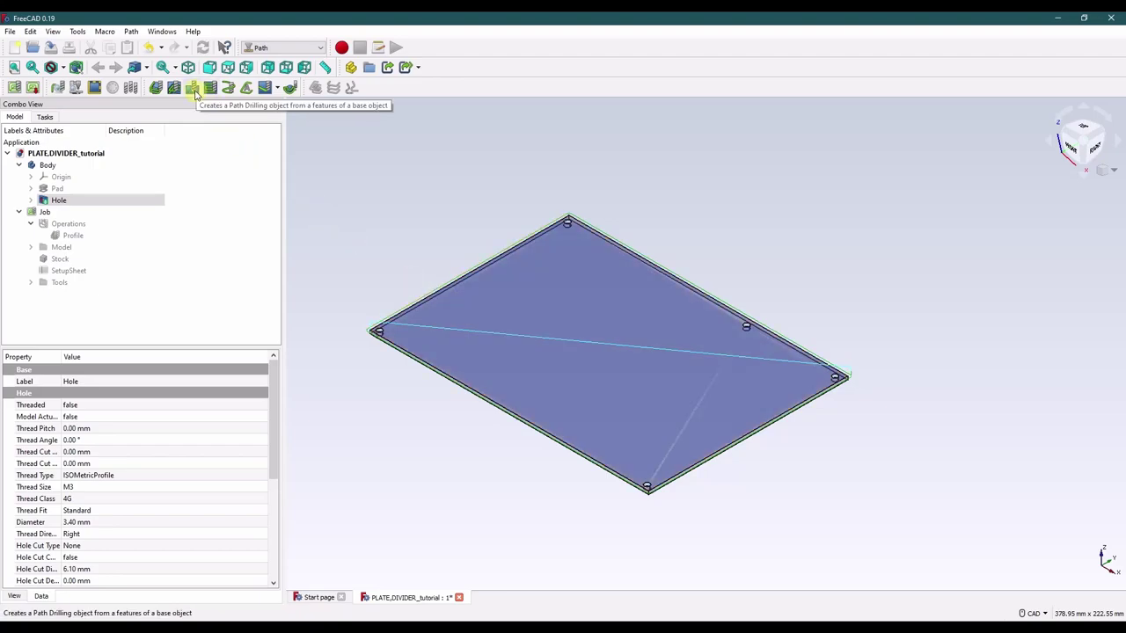
# Create a Drilling operation with the plate's five 3.400 mm holes as base geometry.
pyautogui.click(193, 89)
pyautogui.click(93, 185)
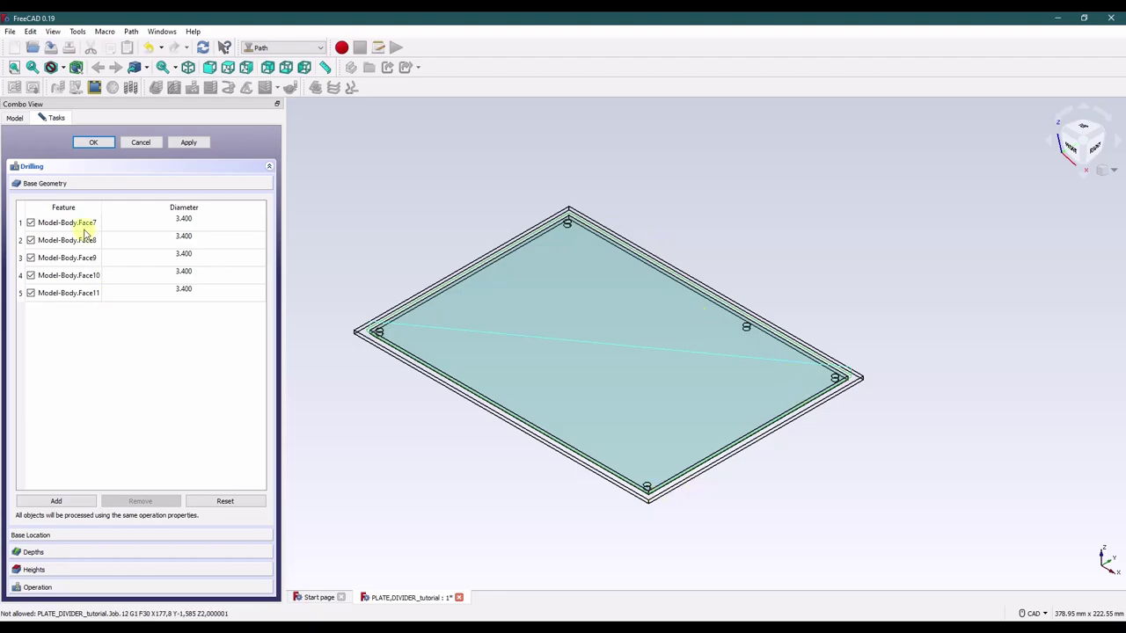
pyautogui.click(84, 585)
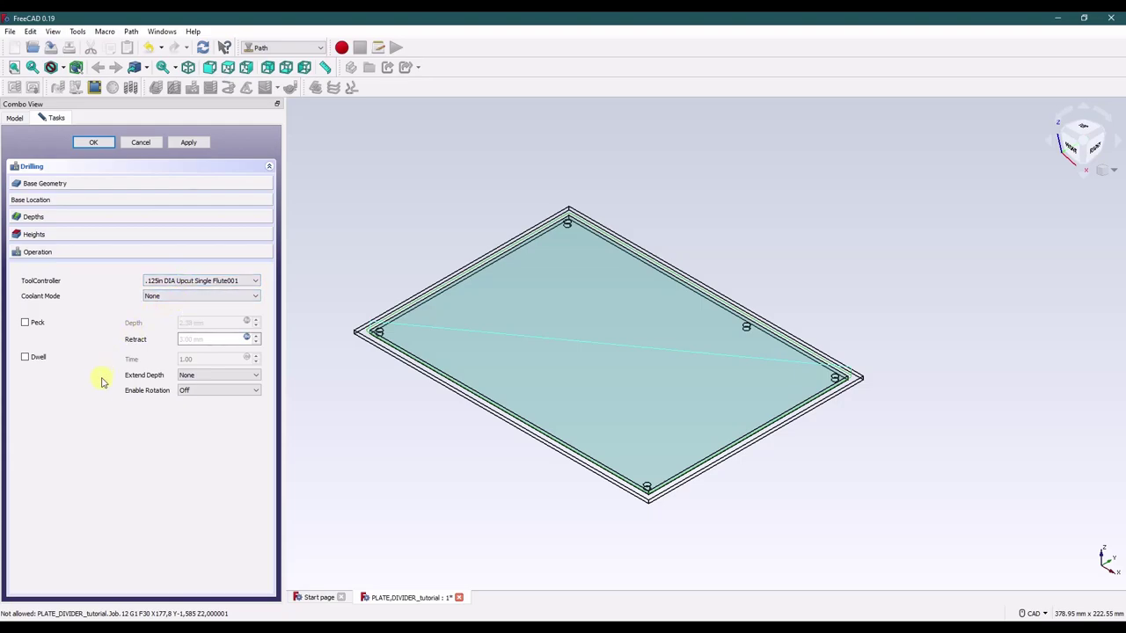
# Enable peck drilling, adjust the depth formula, then apply and confirm the Drilling operation.
pyautogui.click(26, 325)
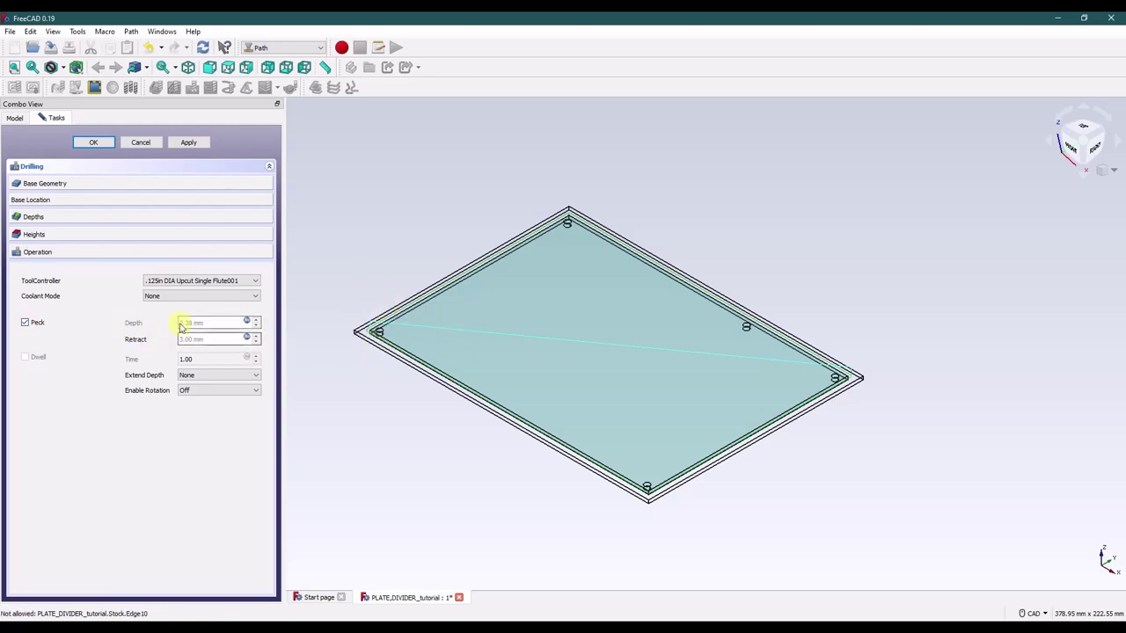
pyautogui.click(246, 323)
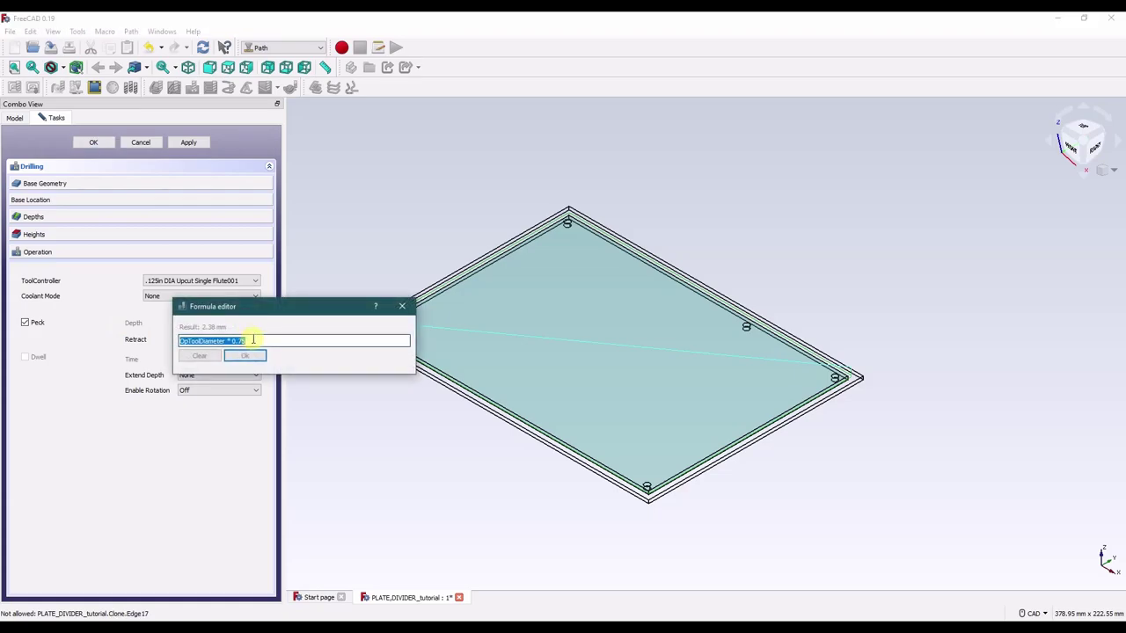
pyautogui.write('O')
pyautogui.press('Escape')
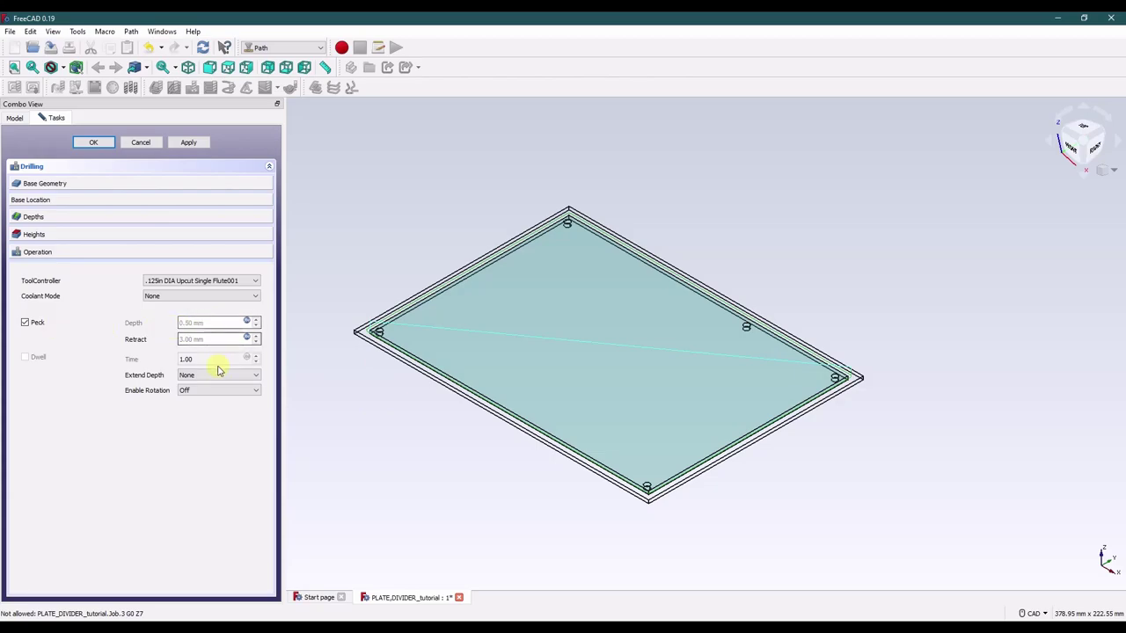
pyautogui.click(187, 144)
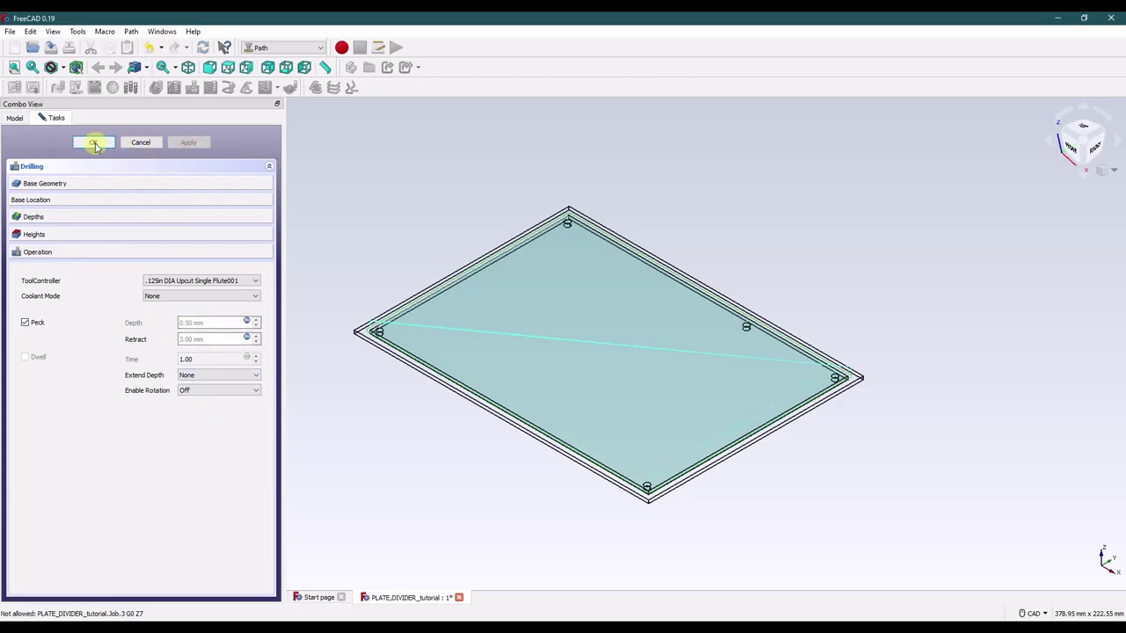
pyautogui.click(93, 143)
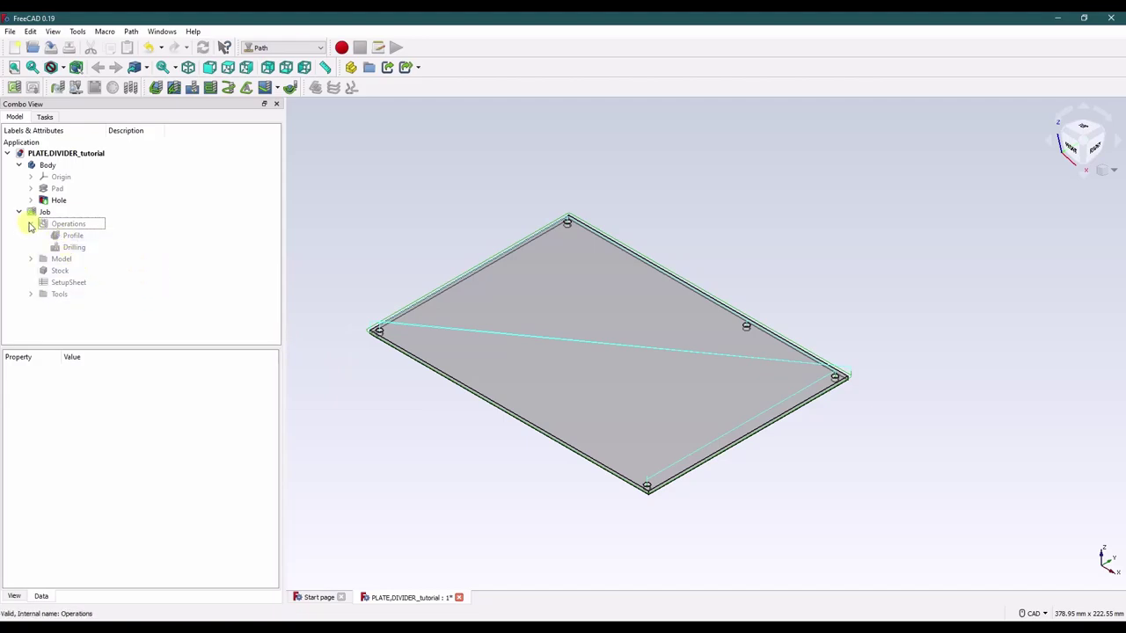
# Open the Path Simulator, lower its speed, and play the Profile and Drilling simulation.
pyautogui.click(75, 89)
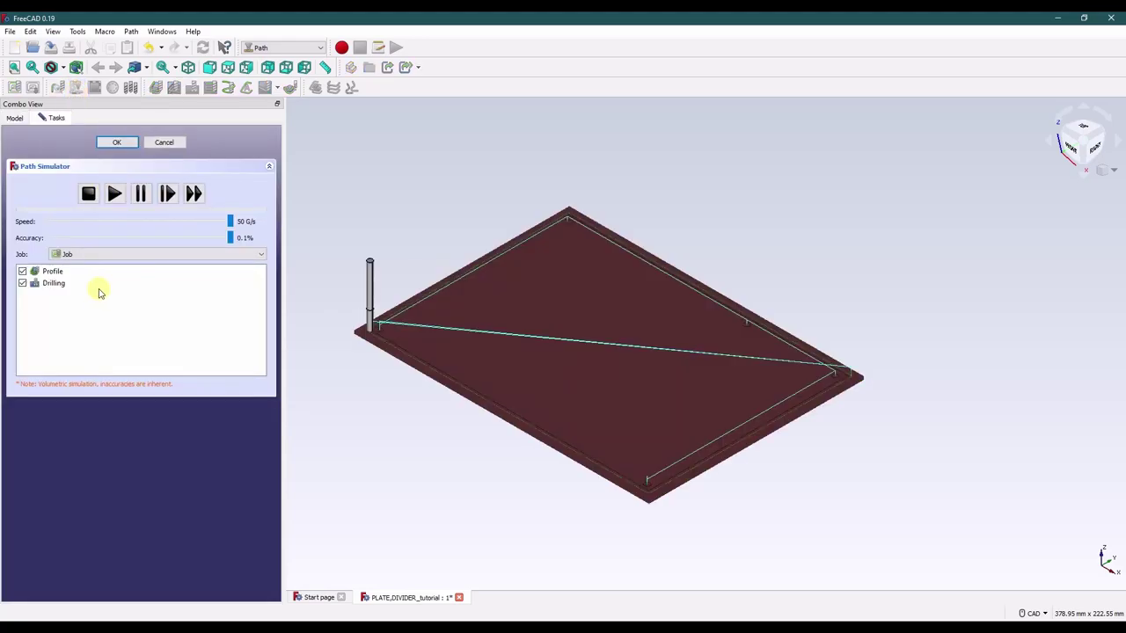
pyautogui.moveTo(155, 231); pyautogui.dragTo(95, 229)
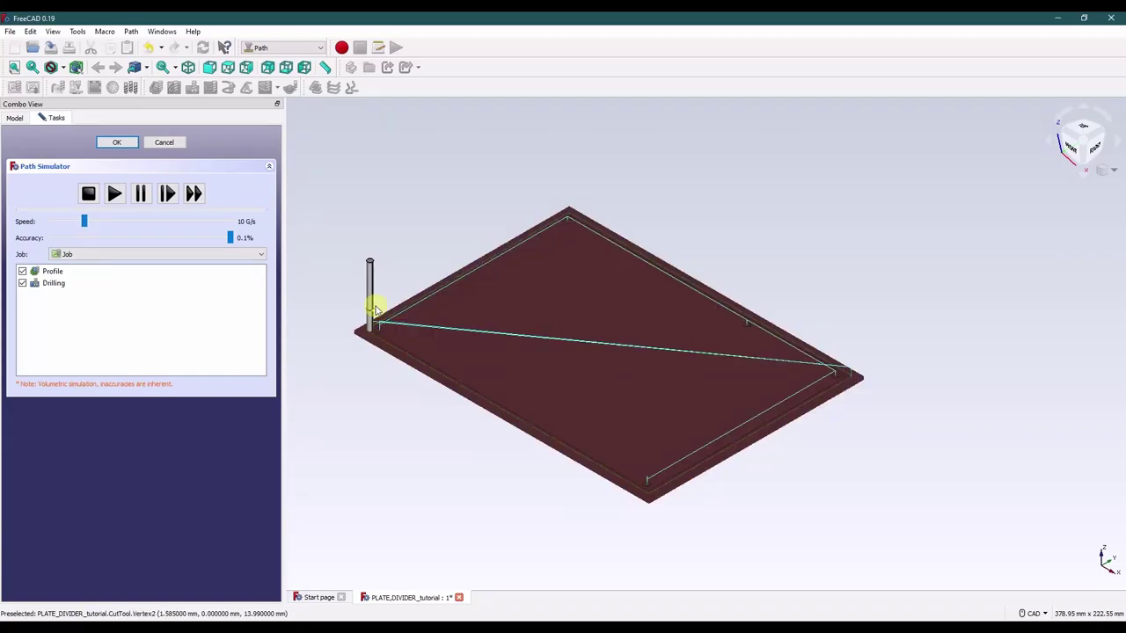
pyautogui.scroll(4, 372, 299)
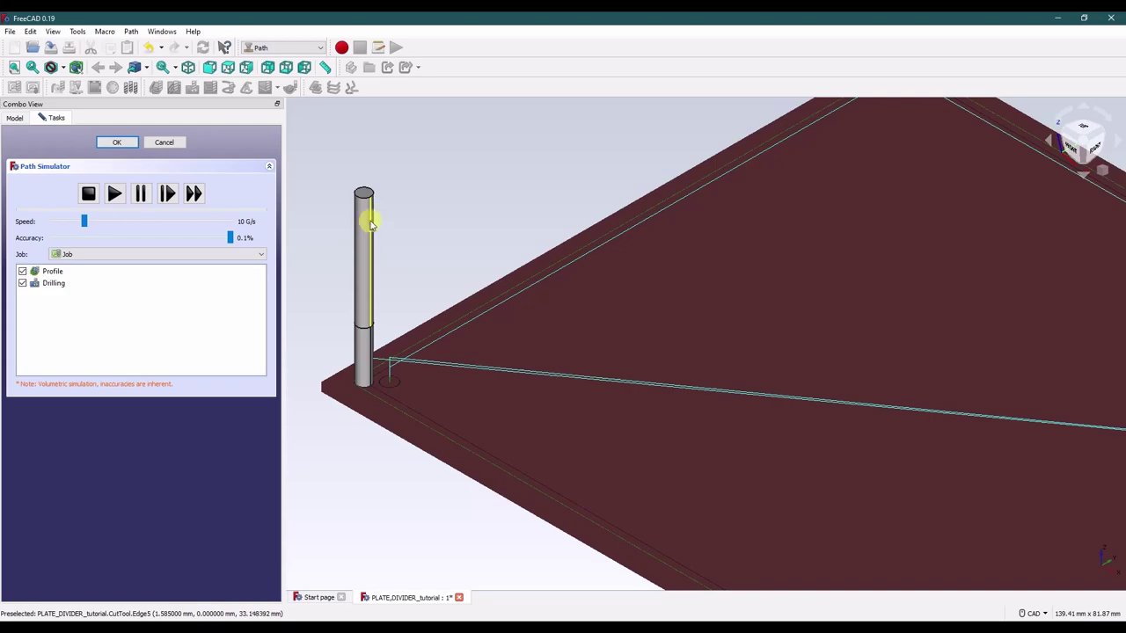
pyautogui.scroll(-3, 477, 401)
pyautogui.scroll(-2, 484, 396)
pyautogui.moveTo(490, 393); pyautogui.dragTo(402, 339, button='middle')
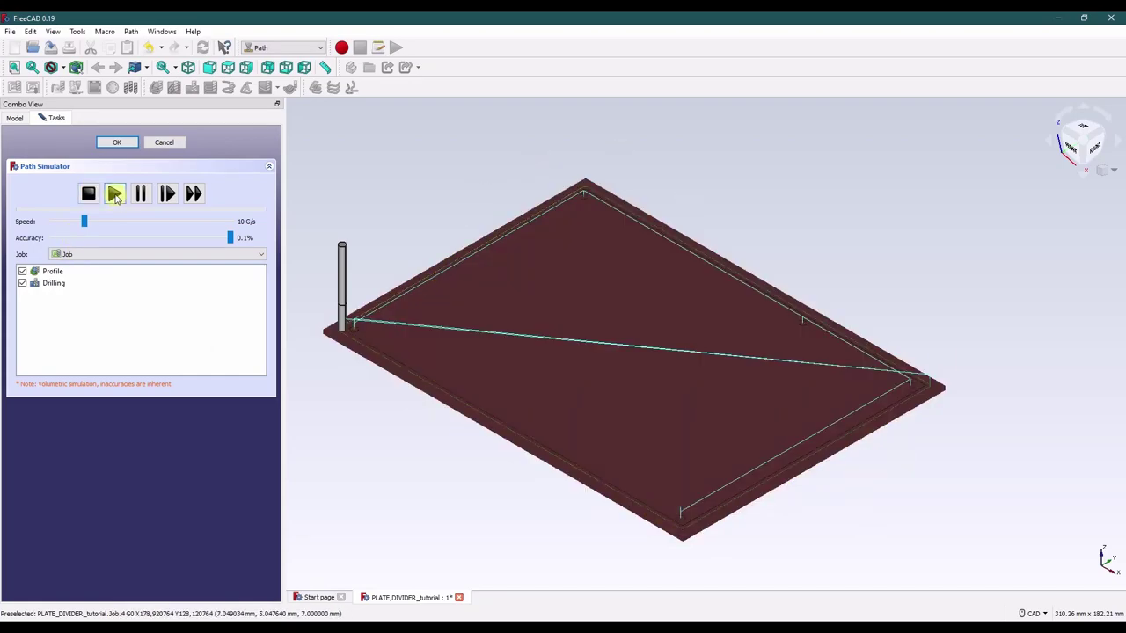
pyautogui.click(115, 195)
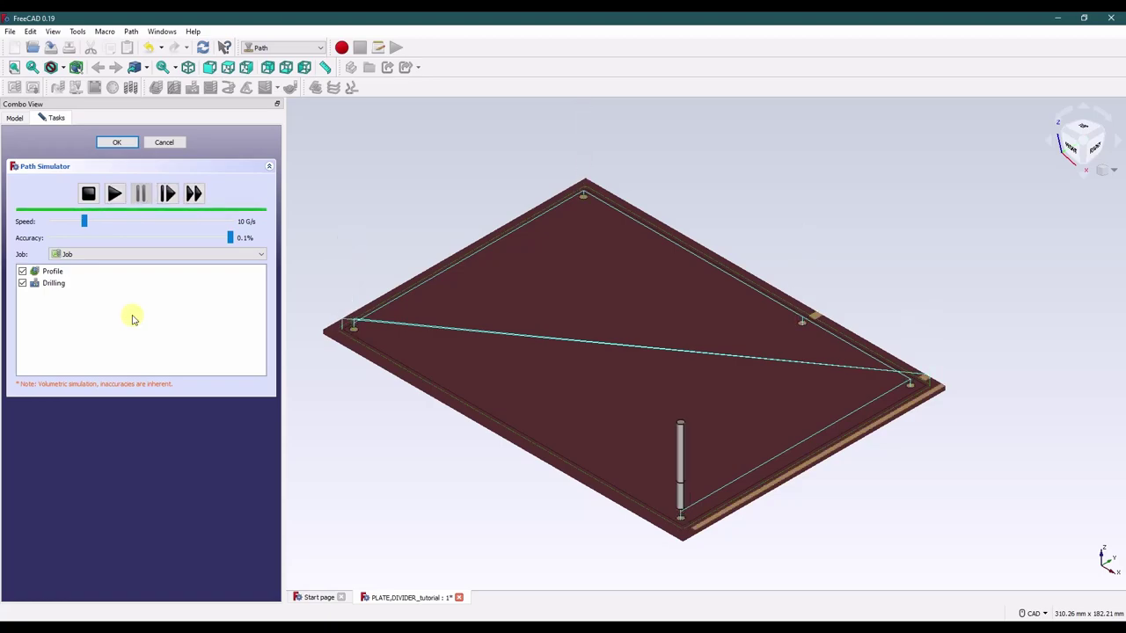
# Check the cut from top and isometric views, then replay the simulation at 1 G/s.
pyautogui.click(1081, 126)
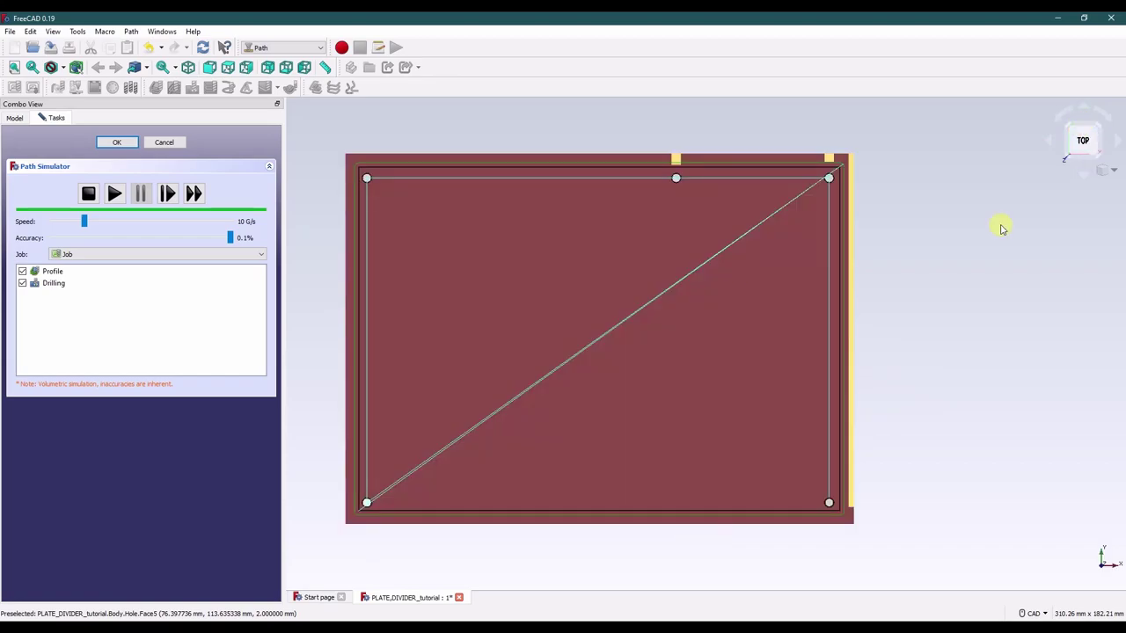
pyautogui.click(1105, 170)
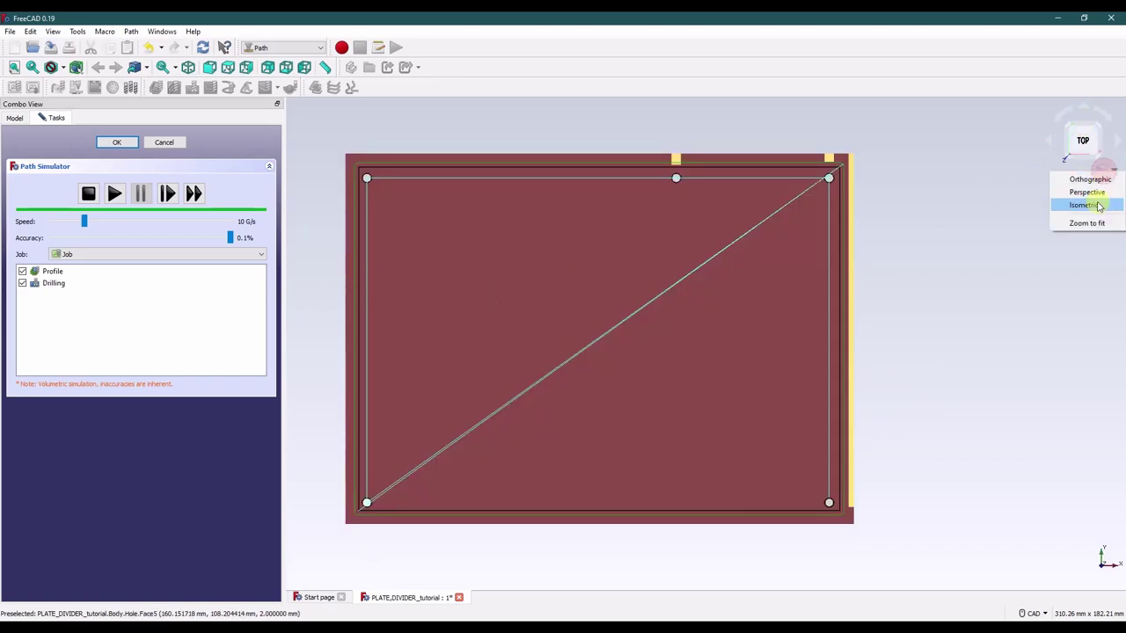
pyautogui.click(1098, 206)
pyautogui.scroll(5, 355, 335)
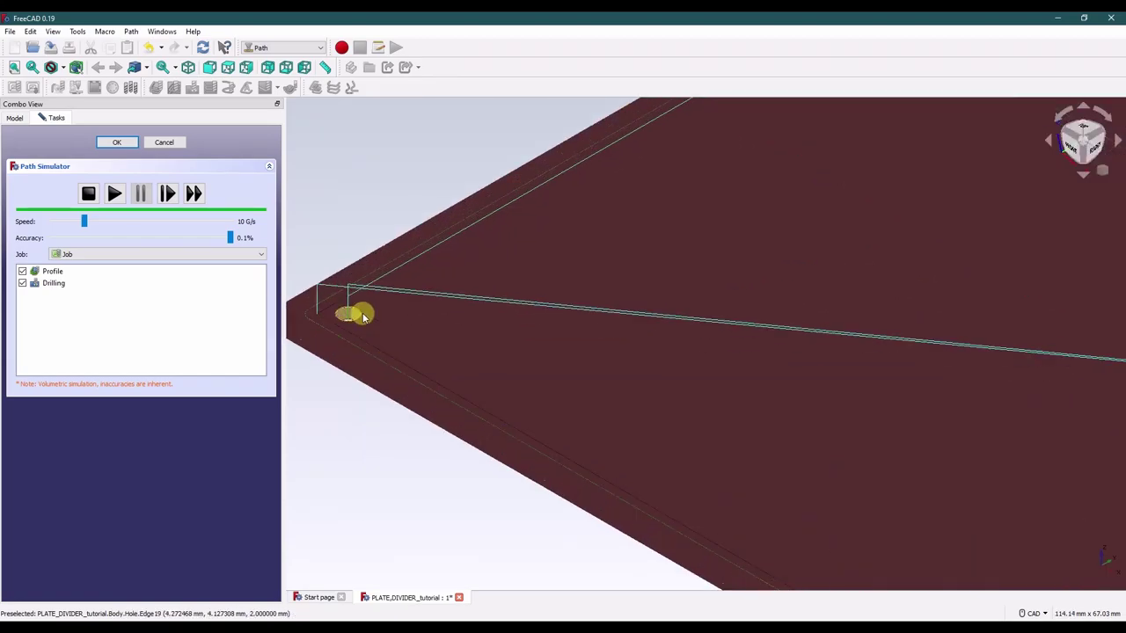
pyautogui.scroll(-3, 319, 320)
pyautogui.moveTo(354, 352); pyautogui.dragTo(390, 288, button='middle')
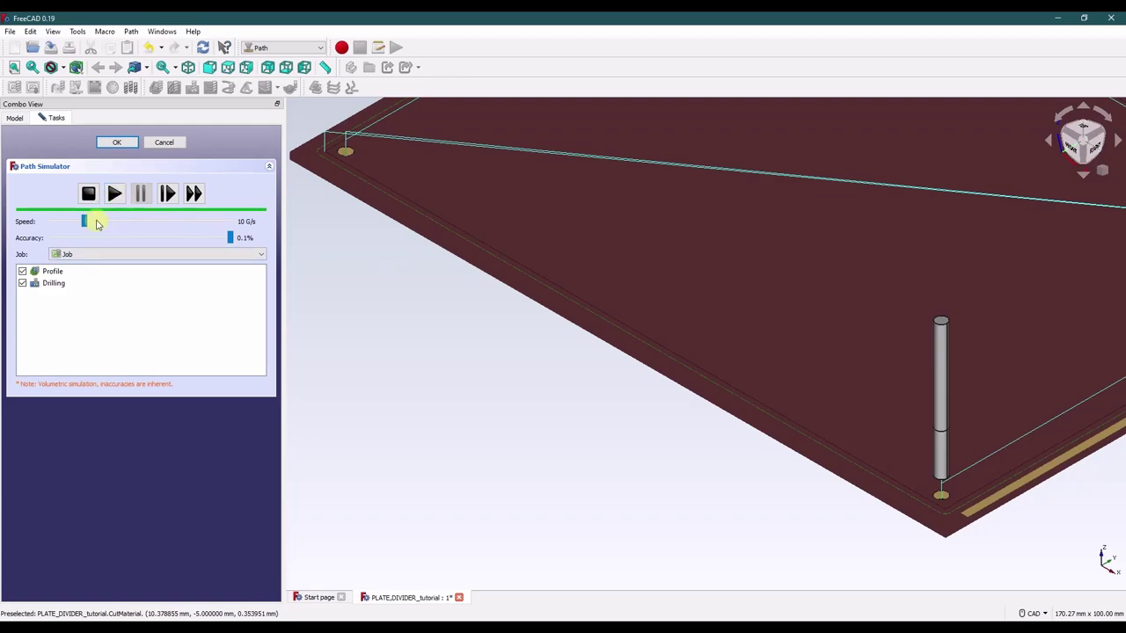
pyautogui.moveTo(84, 221); pyautogui.dragTo(51, 221)
pyautogui.click(115, 193)
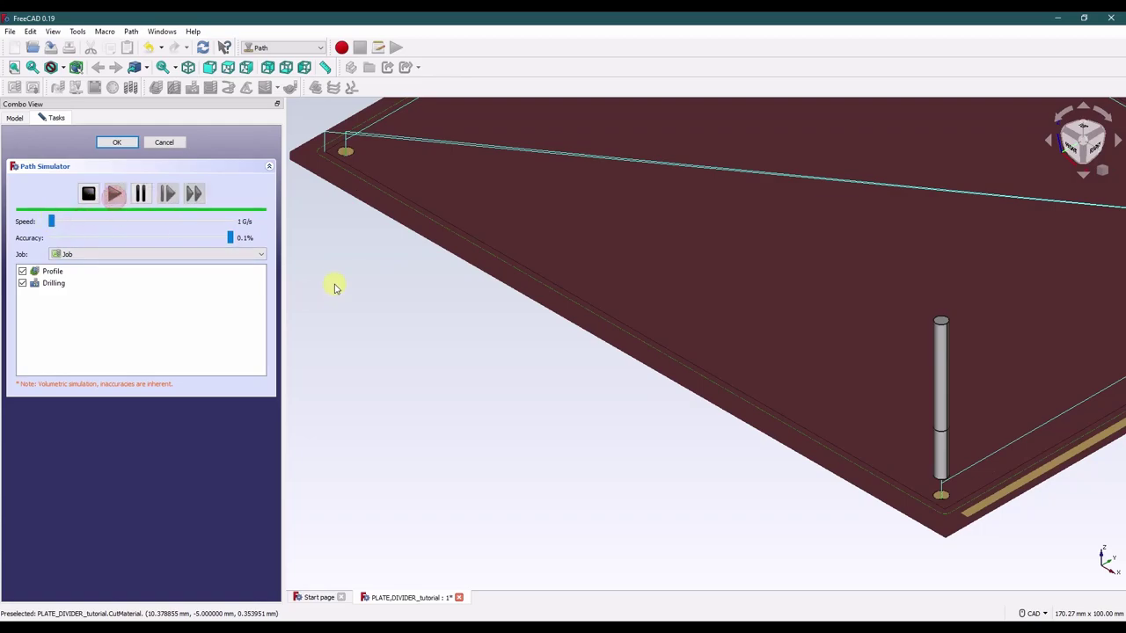
# Inspect the simulated plate from the right side and return to the isometric view.
pyautogui.moveTo(346, 286); pyautogui.dragTo(371, 427, button='middle')
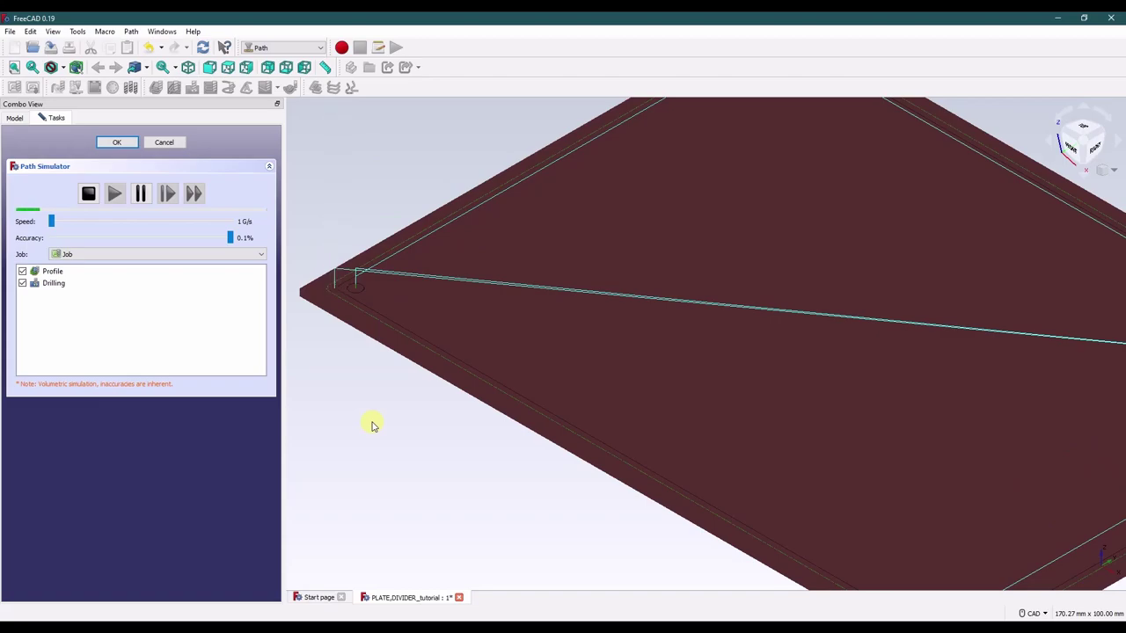
pyautogui.scroll(-1, 371, 426)
pyautogui.scroll(-1, 356, 426)
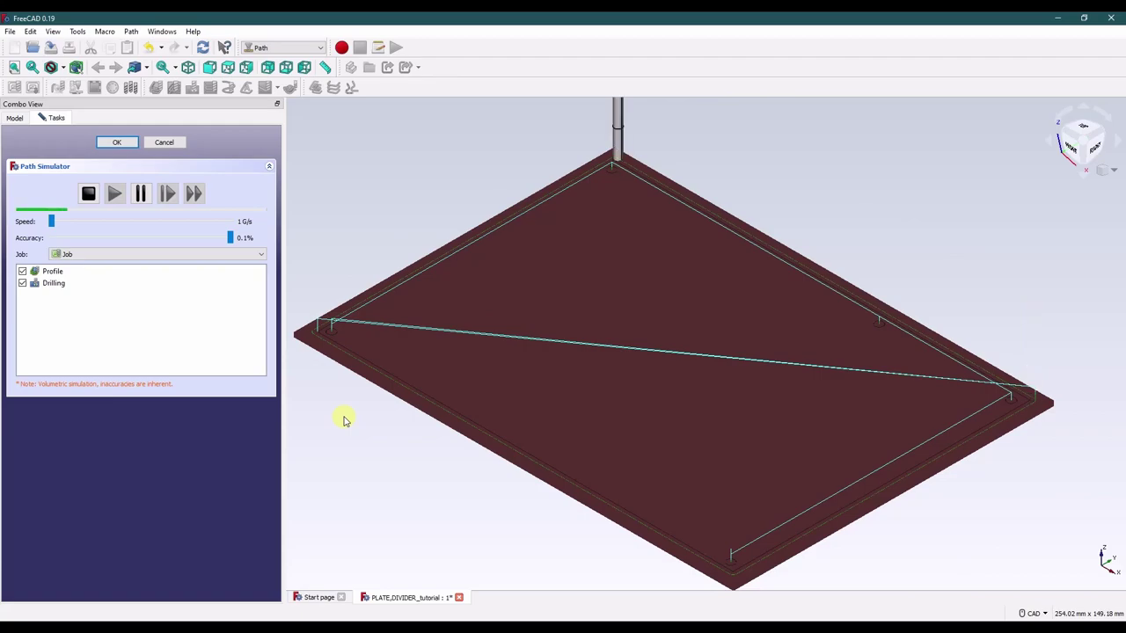
pyautogui.click(1097, 153)
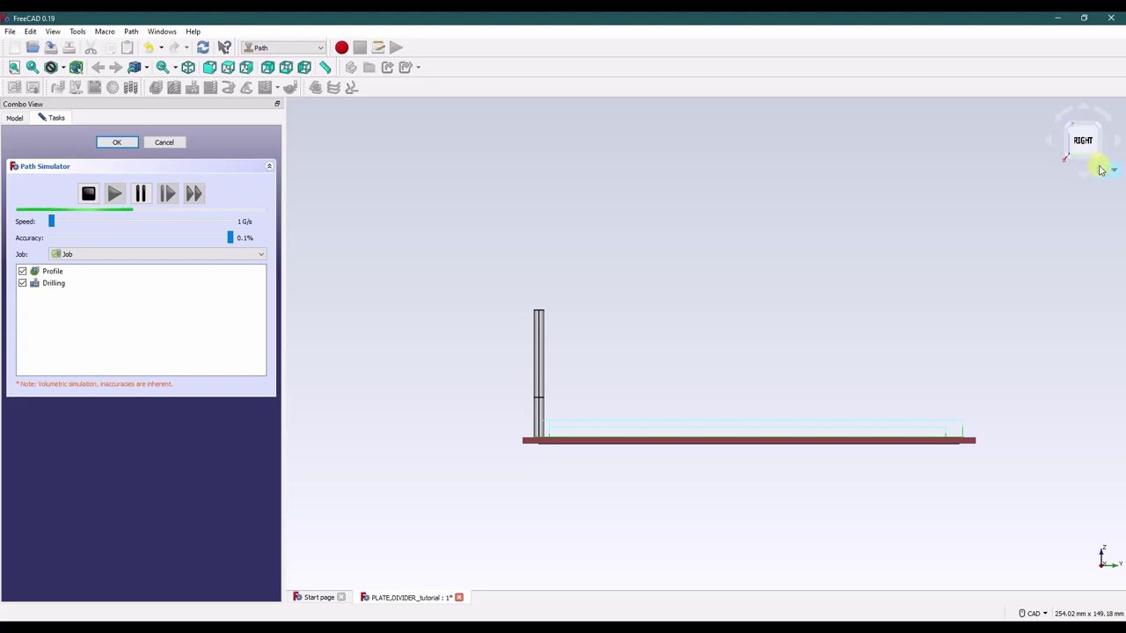
pyautogui.click(1111, 169)
pyautogui.click(1084, 203)
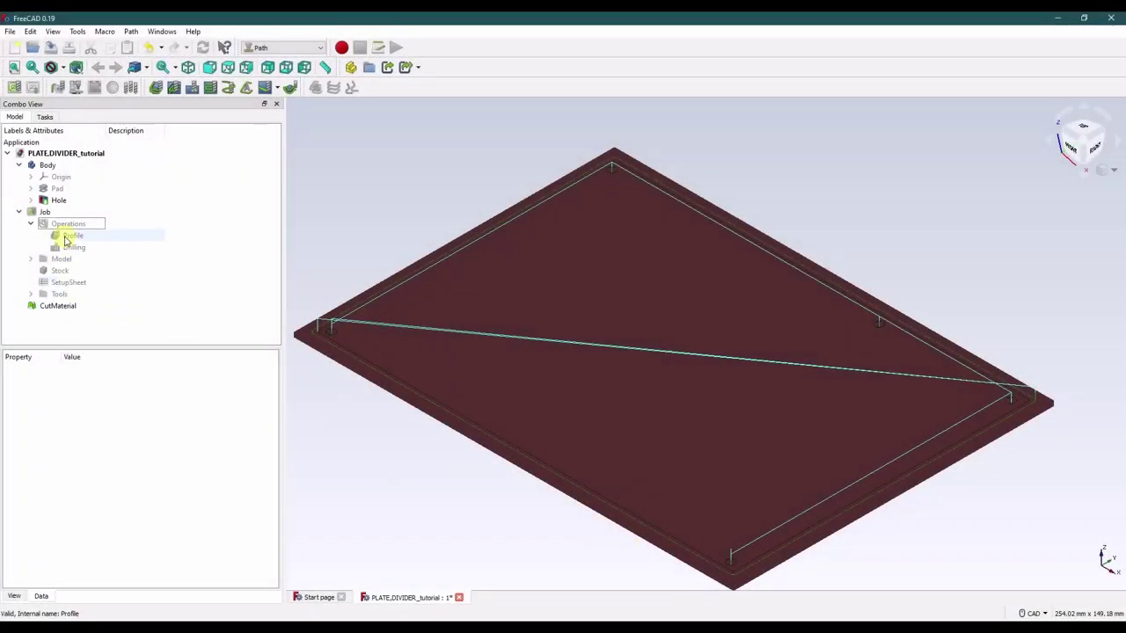
# Open the Profile operation for editing and show its depth settings in a right view.
pyautogui.click(66, 238)
pyautogui.rightClick(66, 238)
pyautogui.click(88, 24)
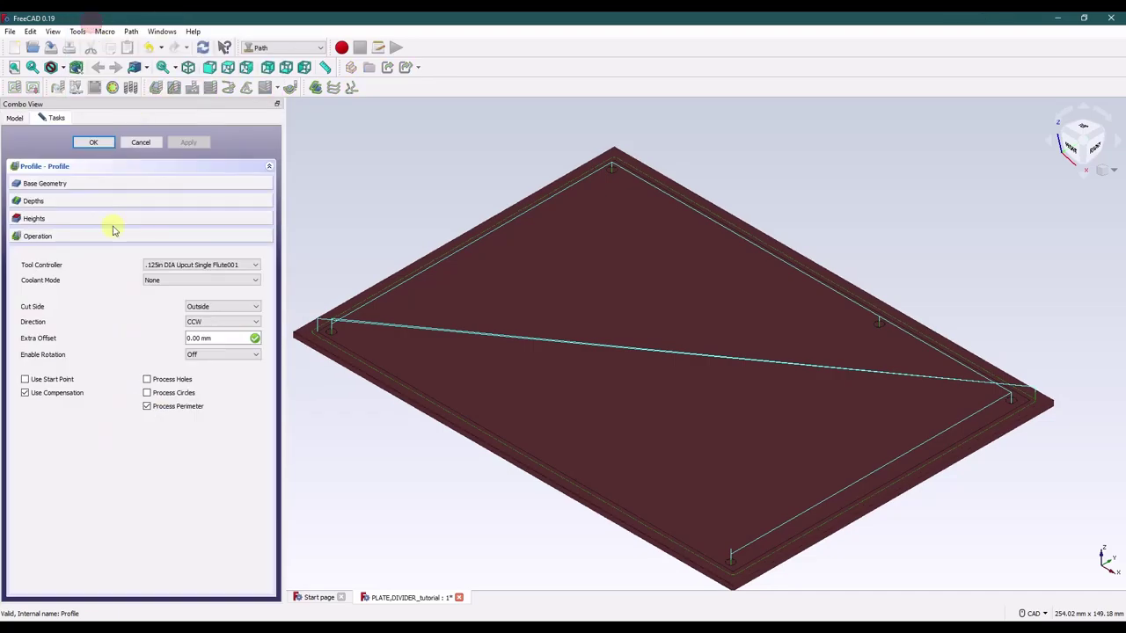
pyautogui.click(53, 203)
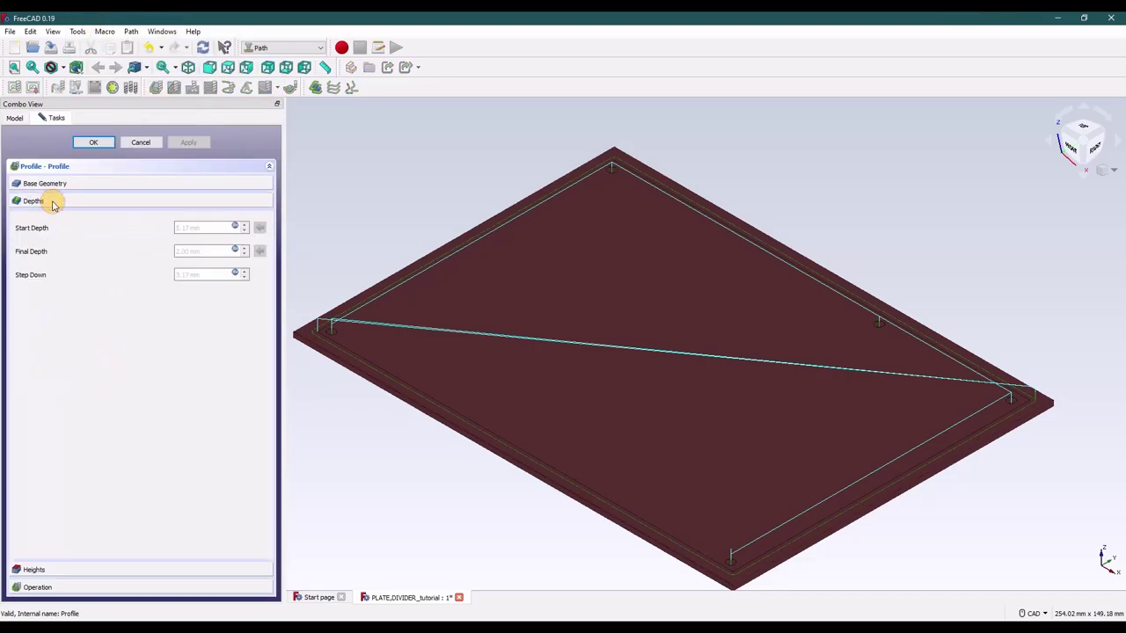
pyautogui.click(1091, 150)
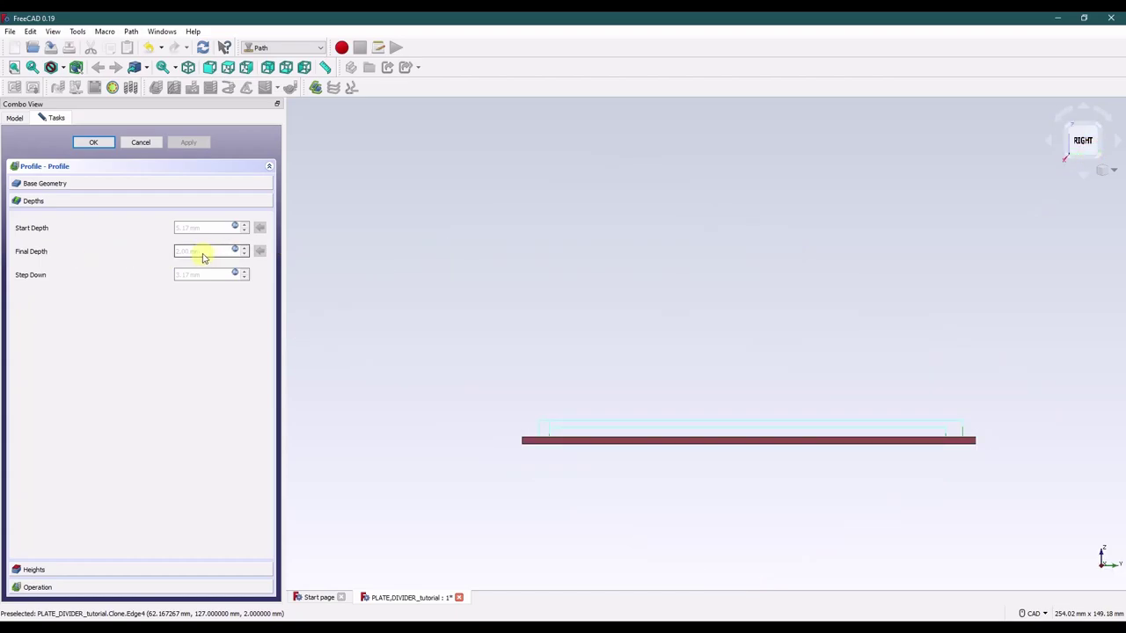
# Remove the OpFinalDepth expression so Final Depth is 0.00 mm, then apply and accept the Profile.
pyautogui.moveTo(202, 256)
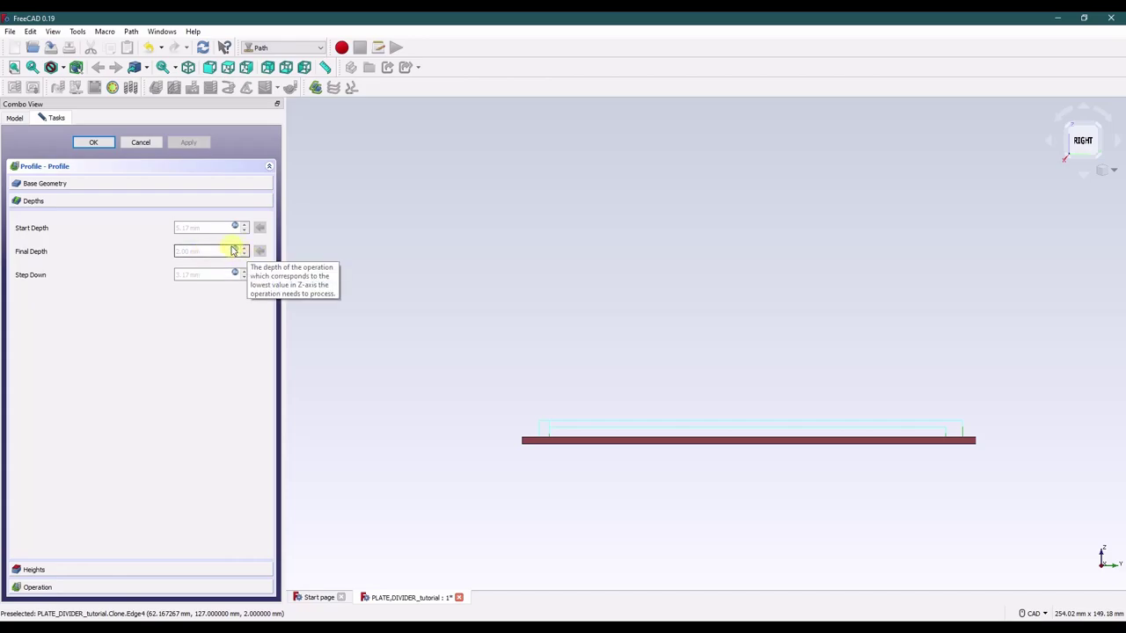
pyautogui.click(235, 251)
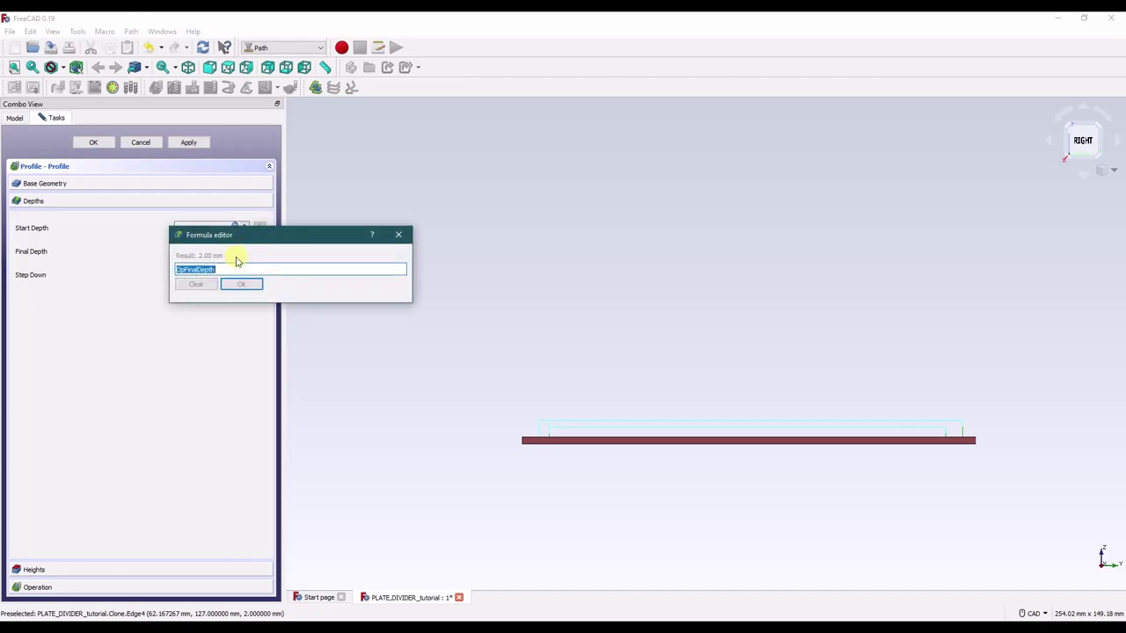
pyautogui.click(255, 288)
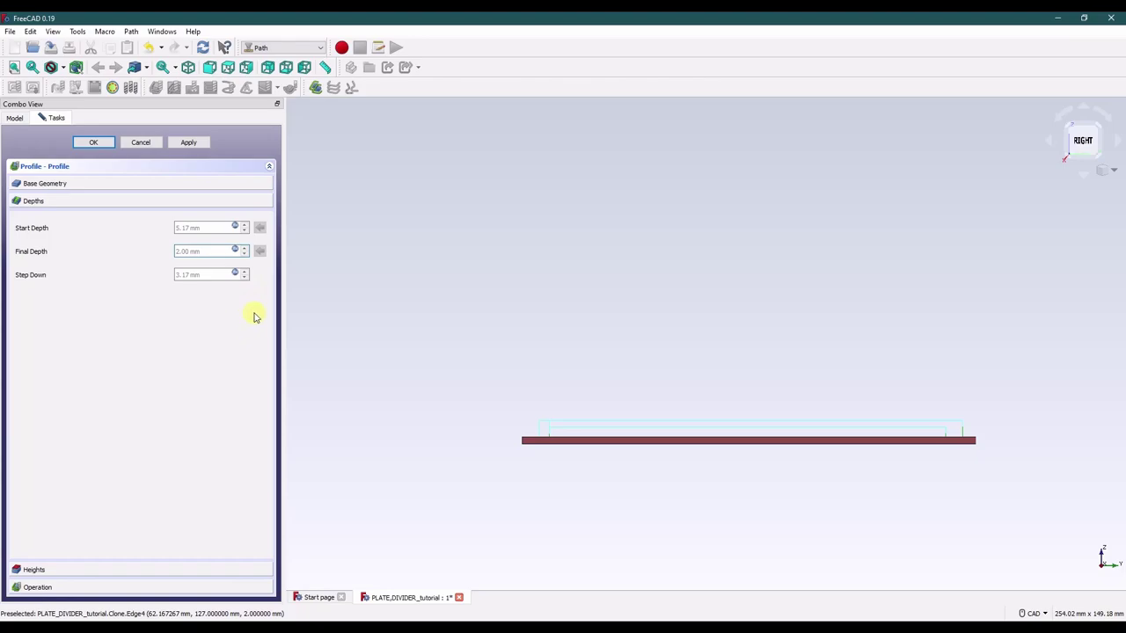
pyautogui.click(174, 142)
pyautogui.click(276, 557)
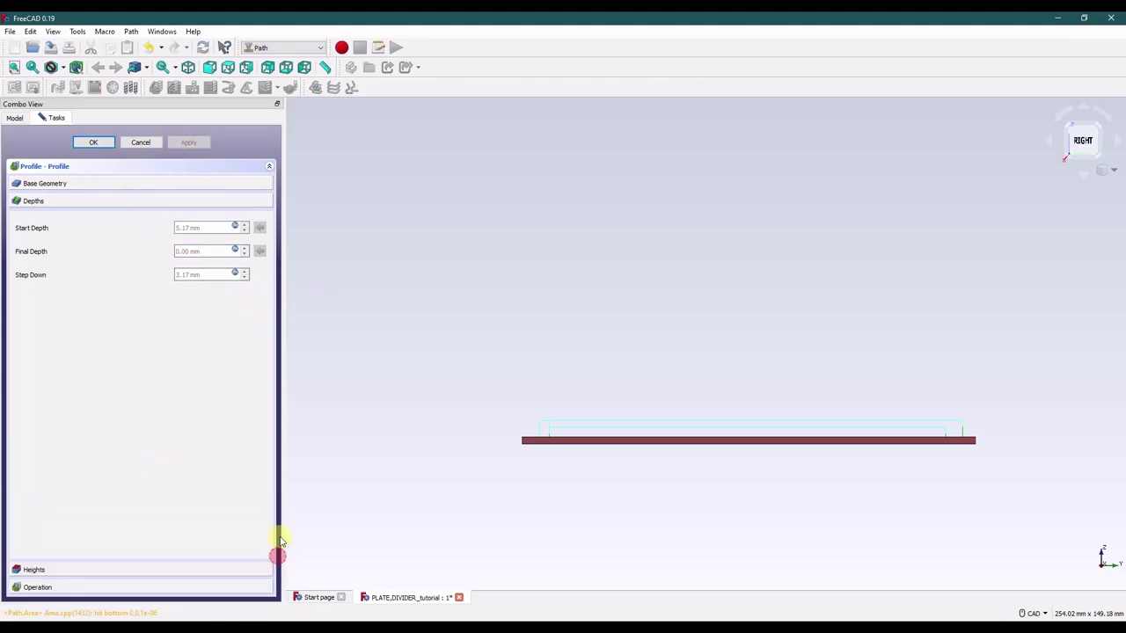
pyautogui.click(93, 143)
pyautogui.click(1104, 171)
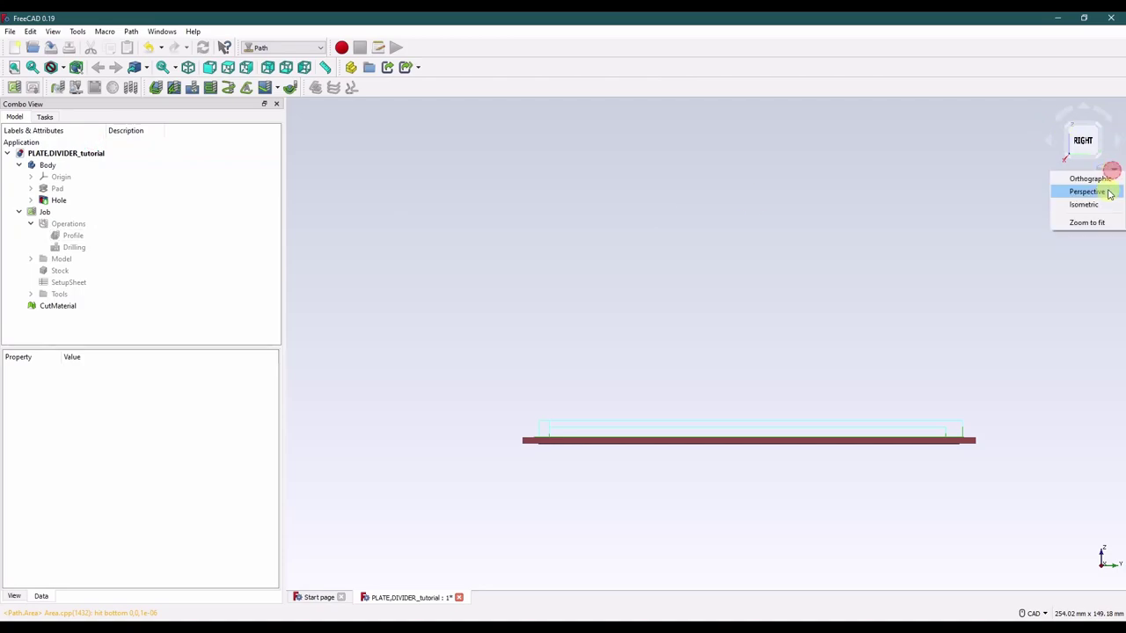
pyautogui.click(1095, 203)
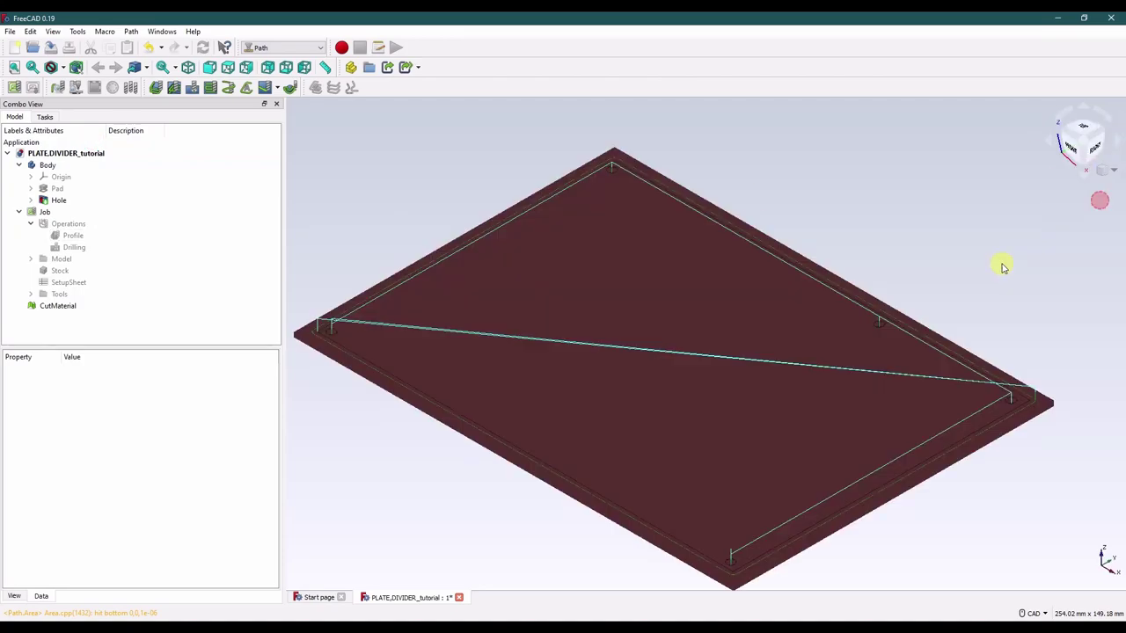
# Delete the old CutMaterial result and reopen the Path Simulator for Profile and Drilling.
pyautogui.click(76, 87)
pyautogui.click(164, 143)
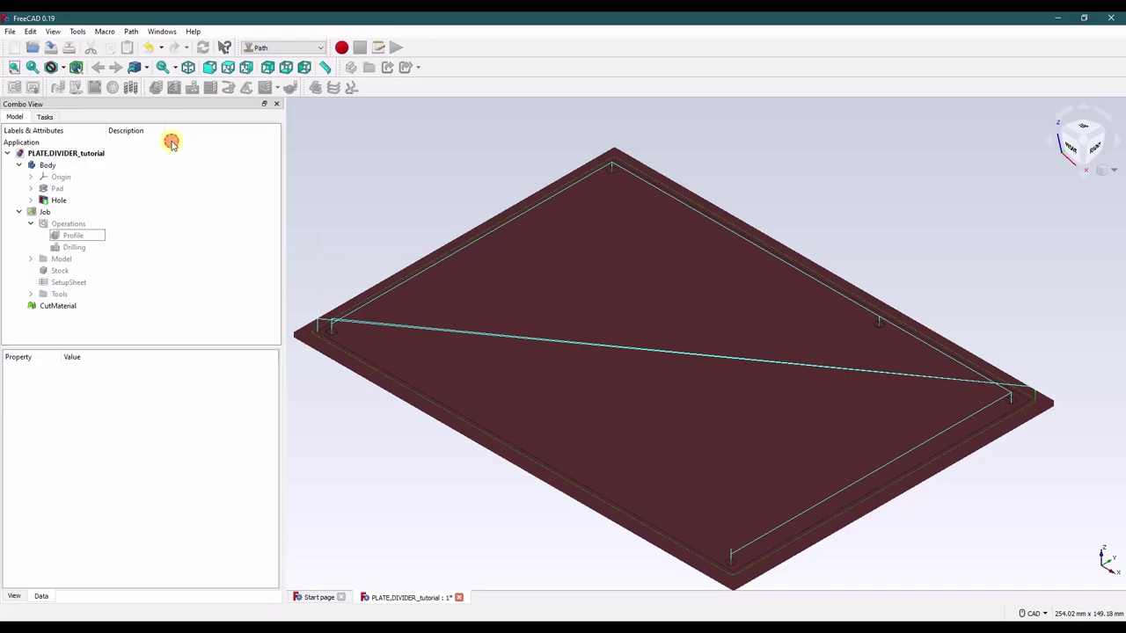
pyautogui.rightClick(58, 307)
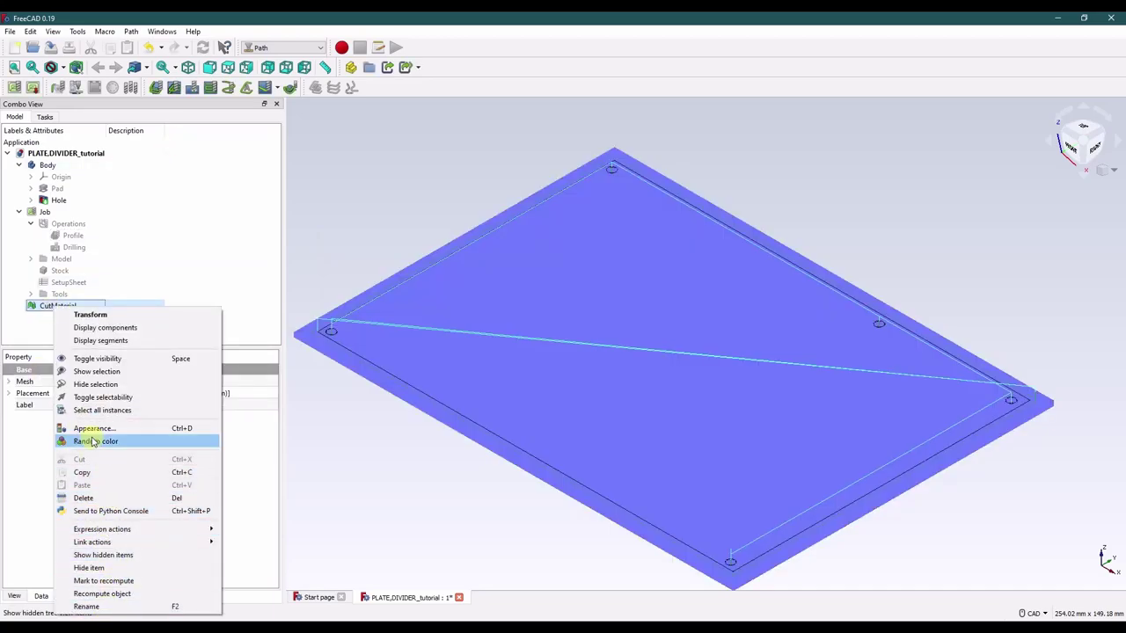
pyautogui.click(108, 498)
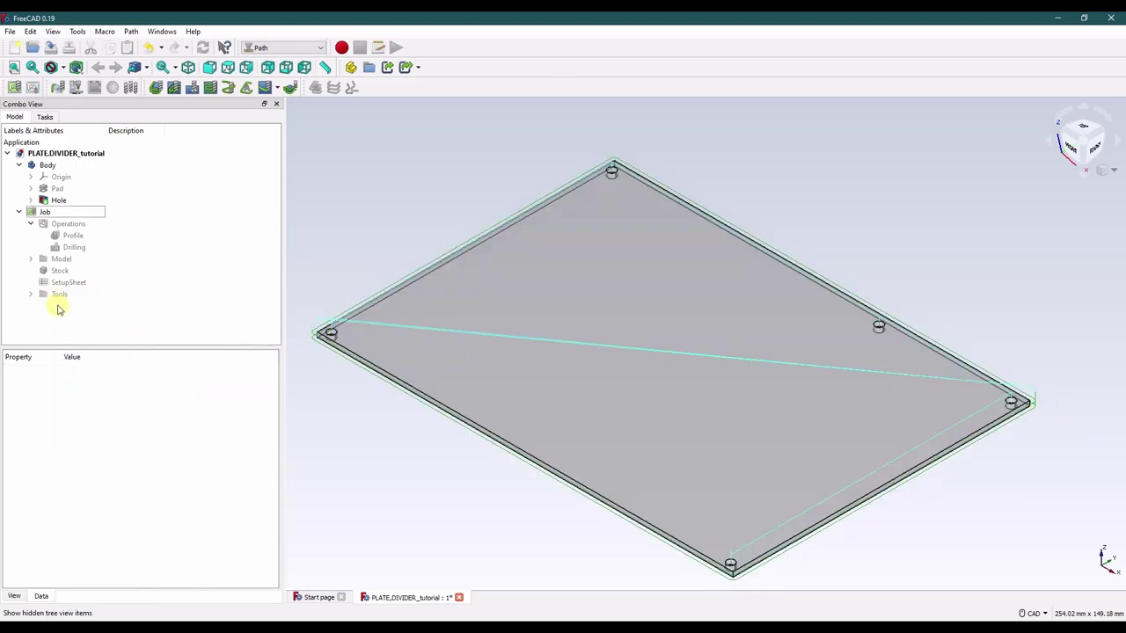
pyautogui.click(29, 224)
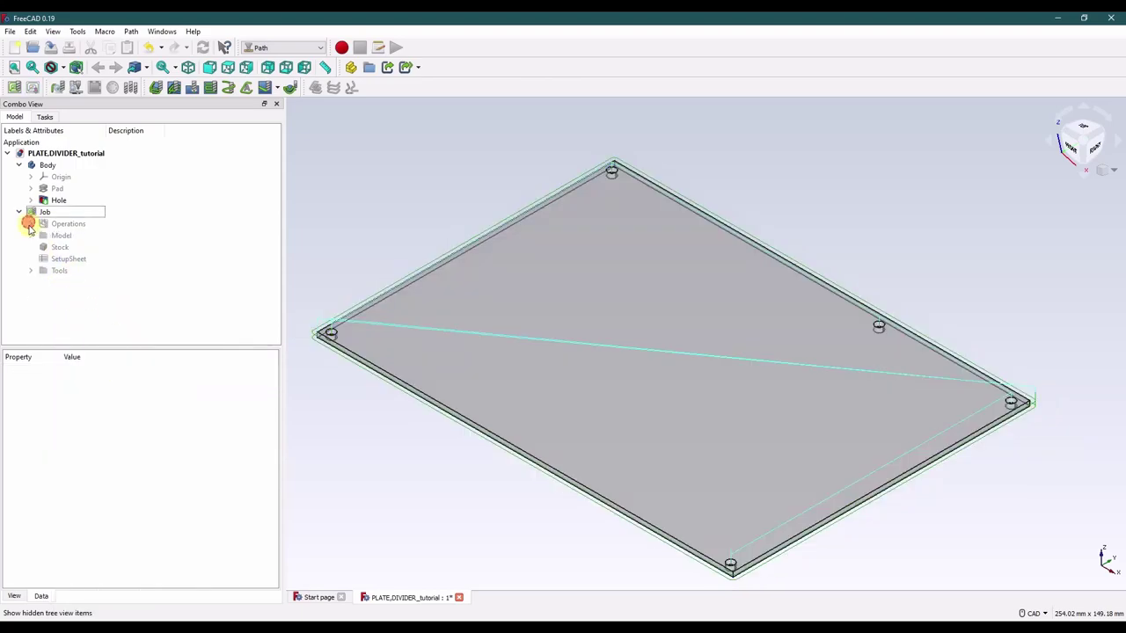
pyautogui.click(75, 88)
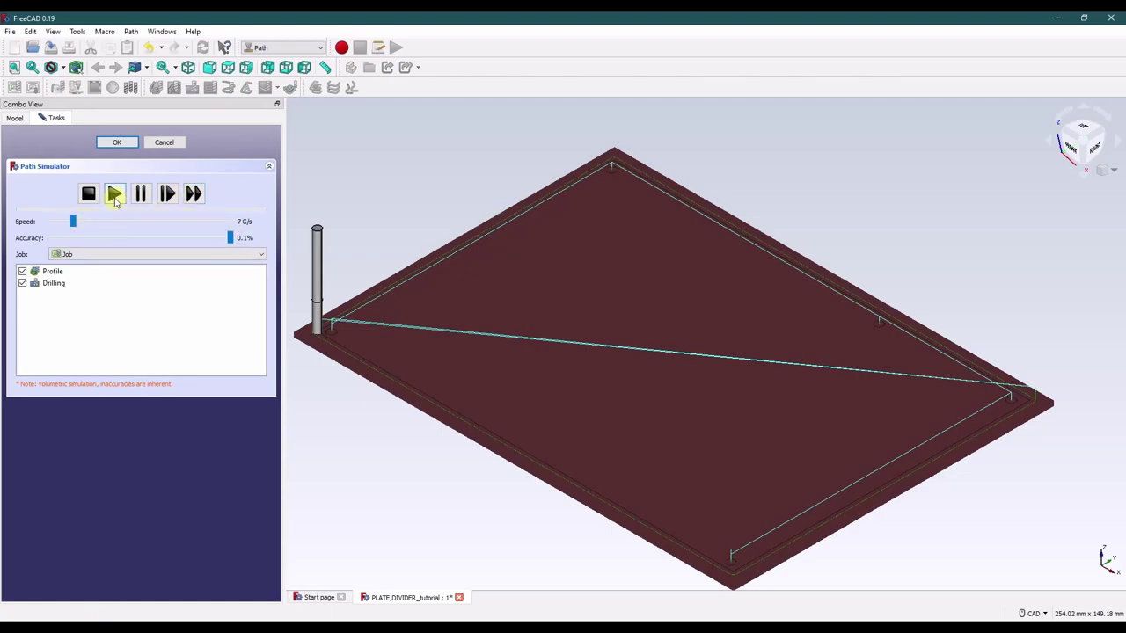
# Run the toolpath simulation and review the machined plate from top and isometric views.
pyautogui.click(115, 195)
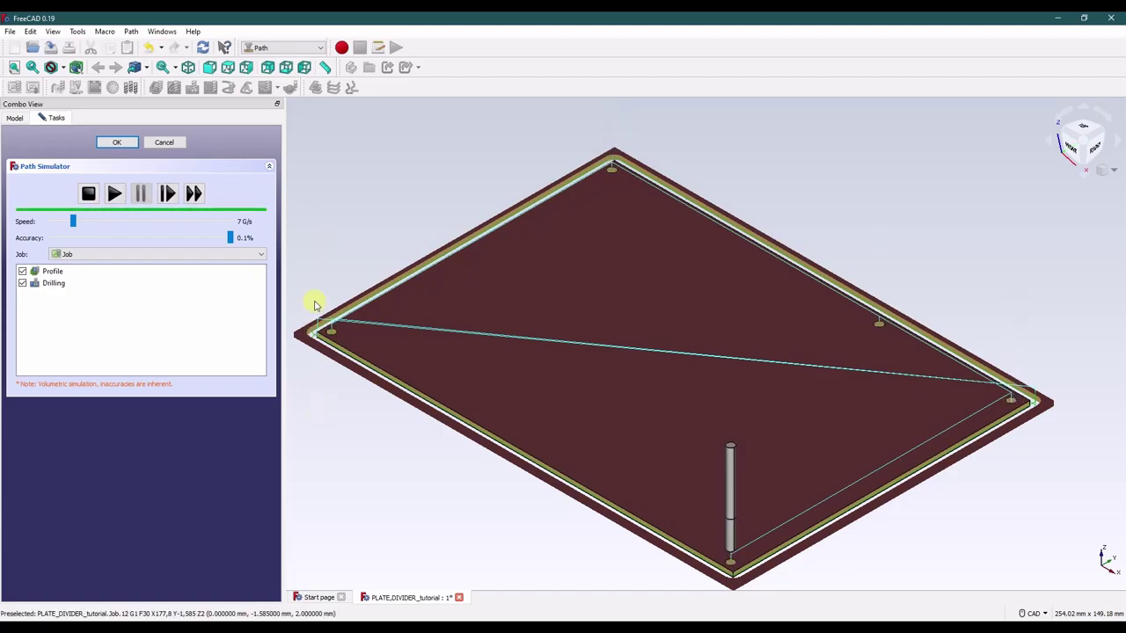
pyautogui.scroll(2, 632, 413)
pyautogui.scroll(2, 498, 421)
pyautogui.scroll(-4, 475, 409)
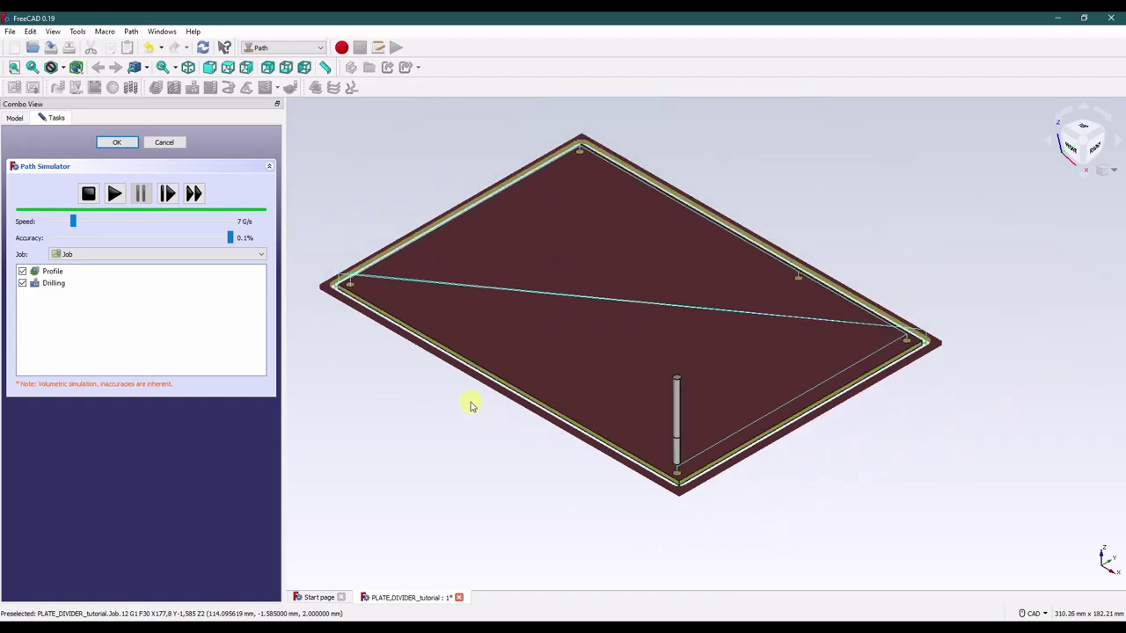
pyautogui.click(1082, 130)
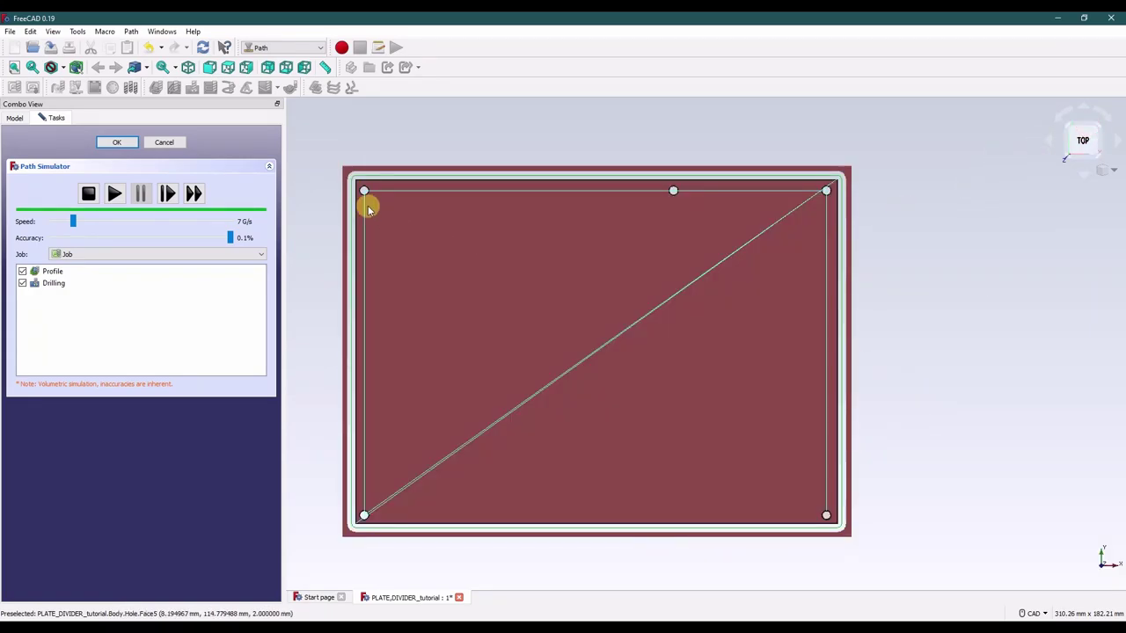
pyautogui.click(1112, 167)
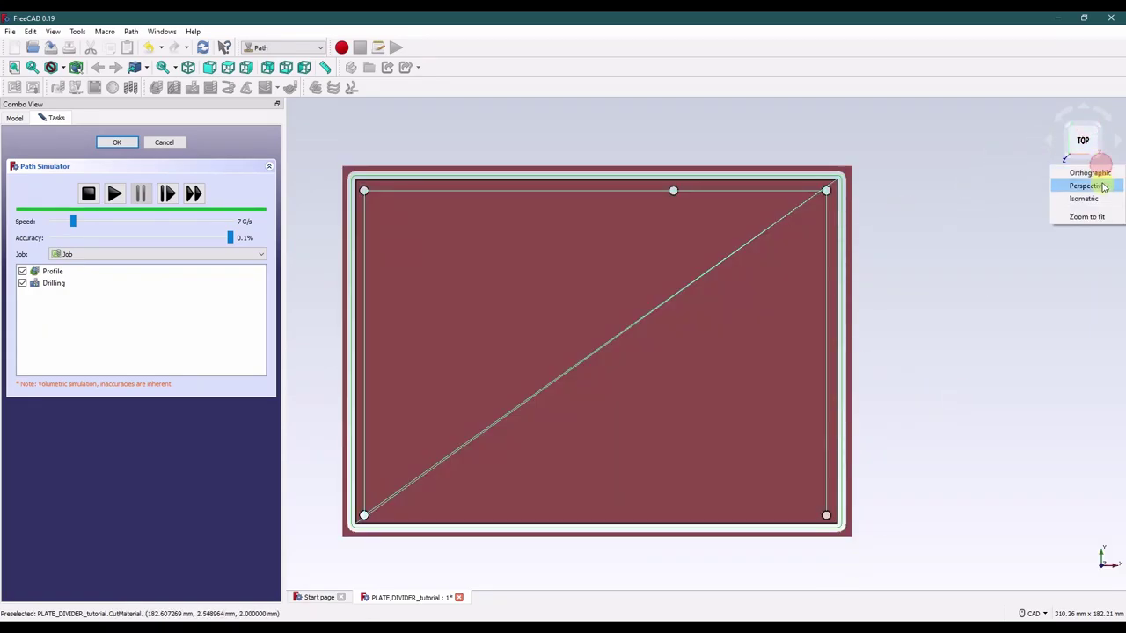
pyautogui.click(1099, 182)
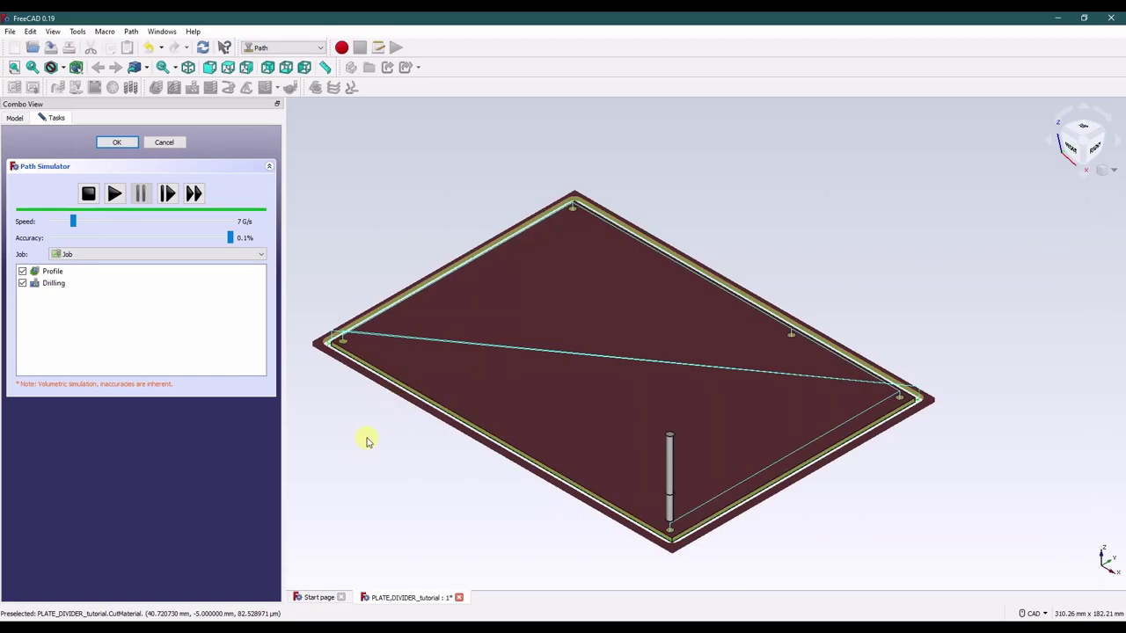
pyautogui.click(1088, 126)
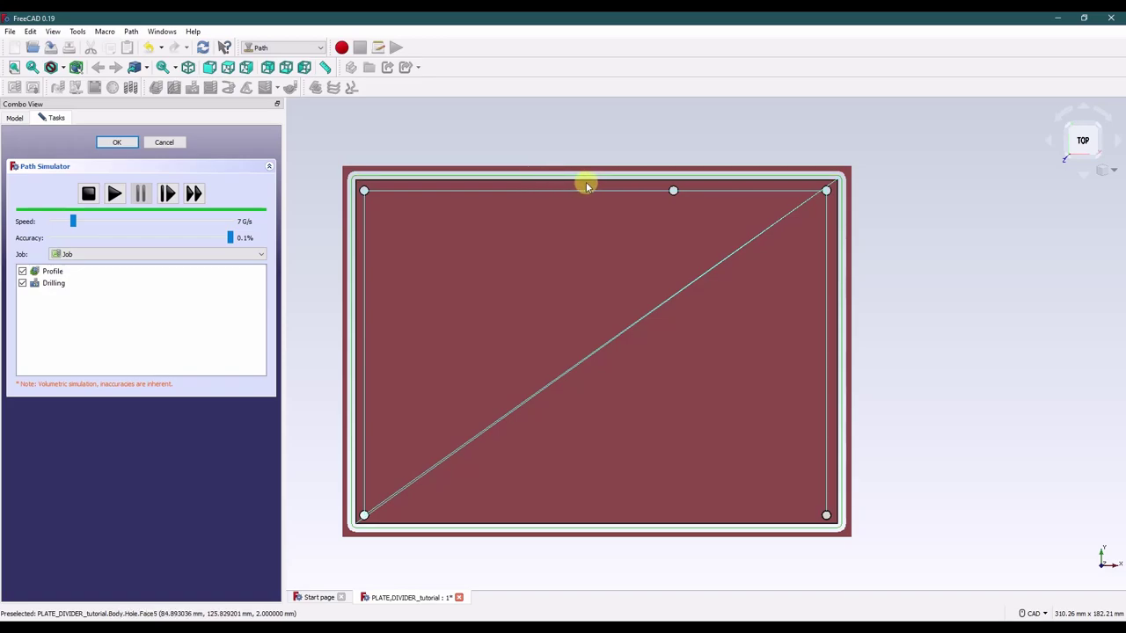
pyautogui.click(1120, 170)
pyautogui.click(1085, 202)
# Close the simulator, delete CutMaterial, and right-click the Profile operation under Operations.
pyautogui.click(132, 142)
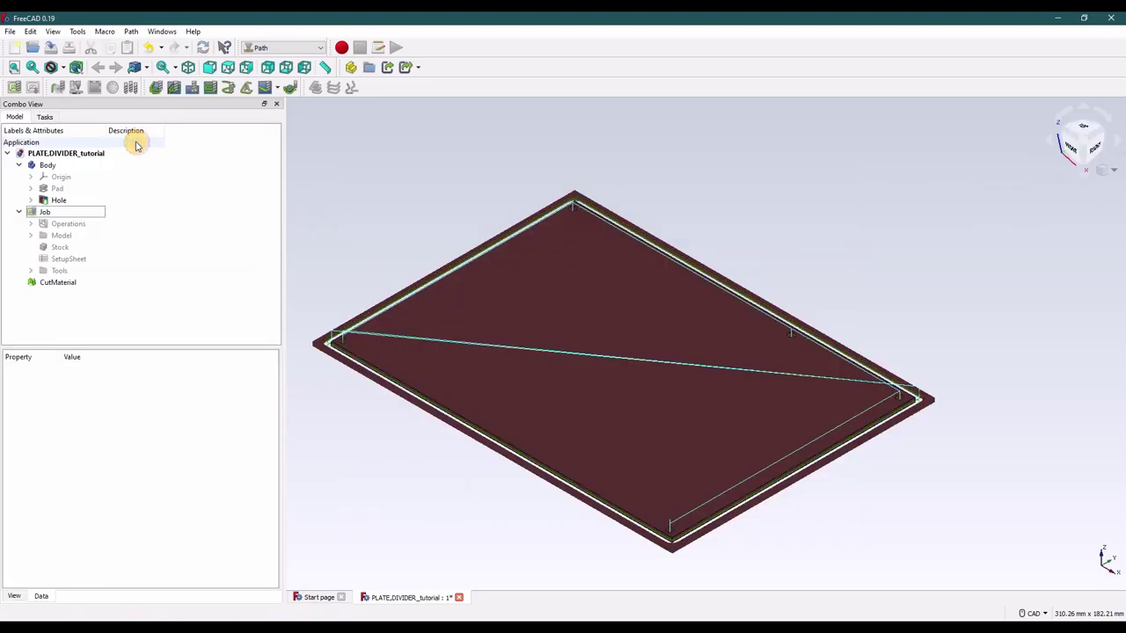
pyautogui.click(59, 283)
pyautogui.press('Delete')
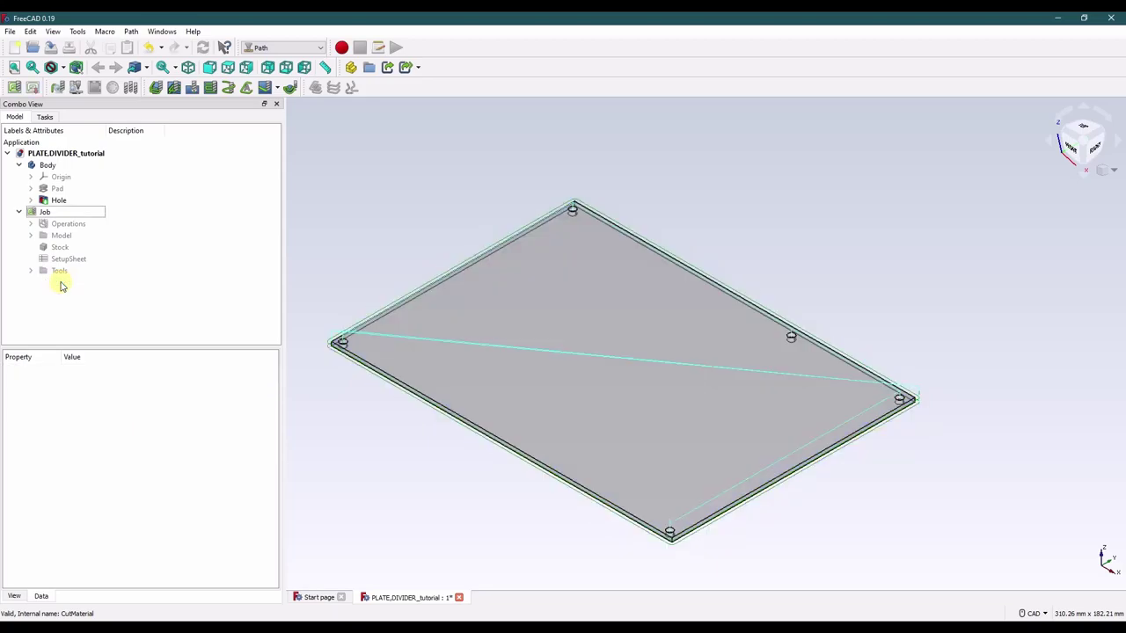
pyautogui.click(31, 224)
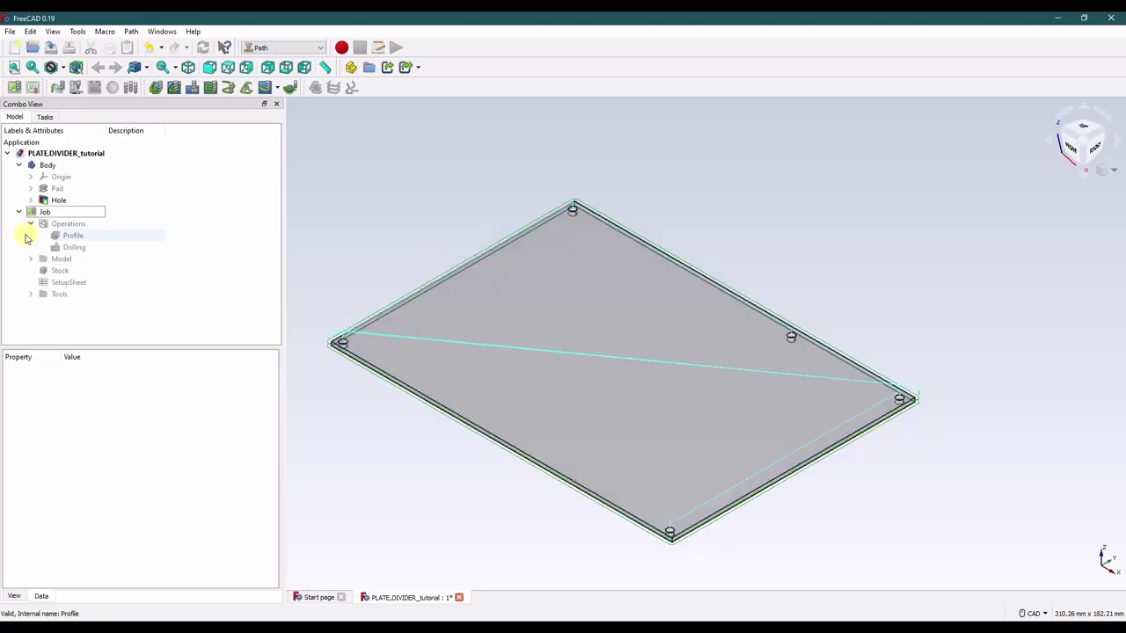
pyautogui.click(73, 238)
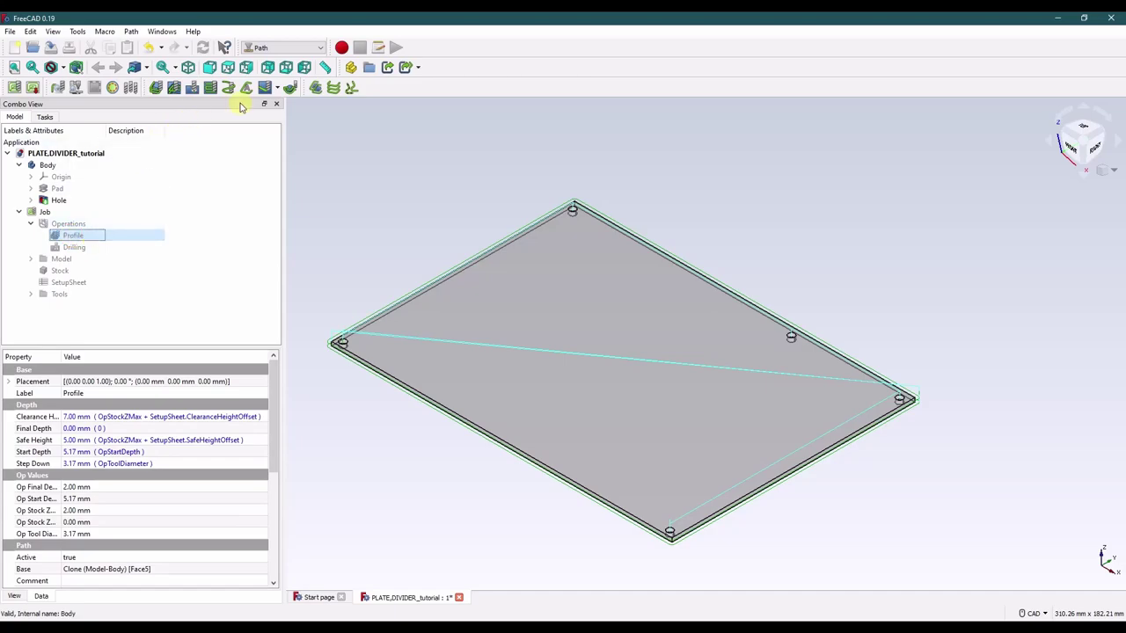
pyautogui.rightClick(72, 235)
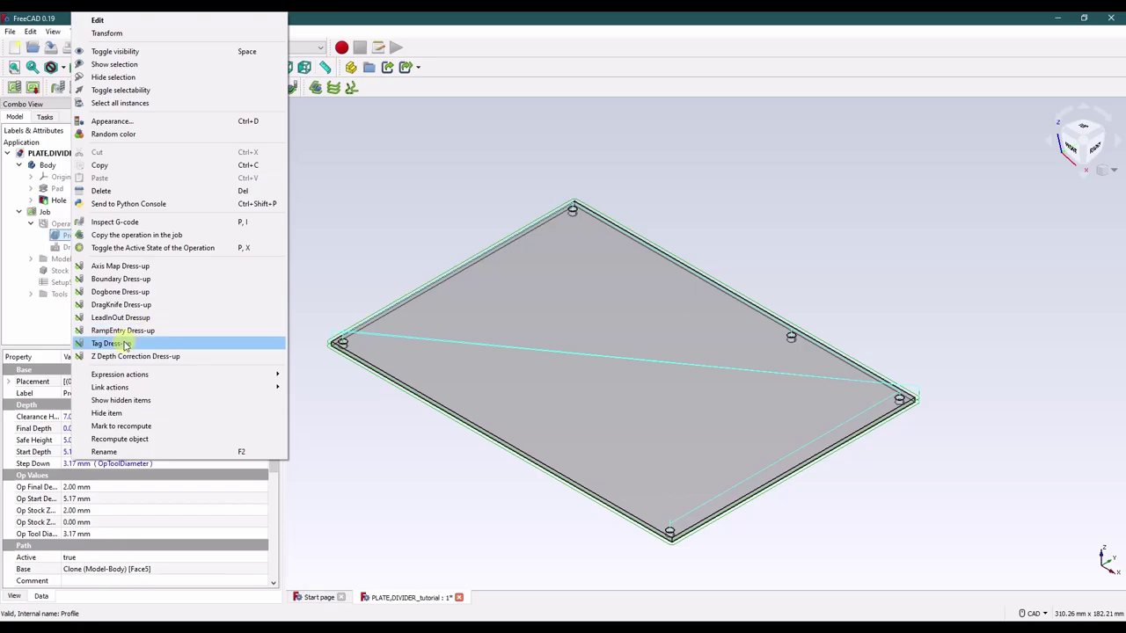
# Add a holding-tag dress-up to the Profile and regenerate it with 6 tags.
pyautogui.click(125, 344)
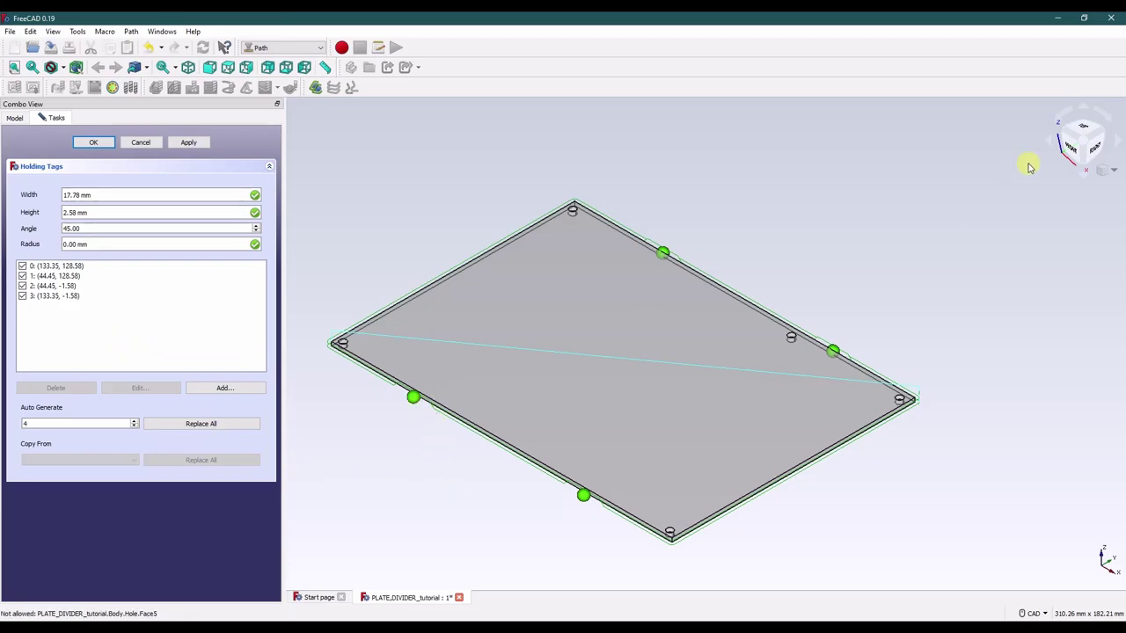
pyautogui.click(1083, 127)
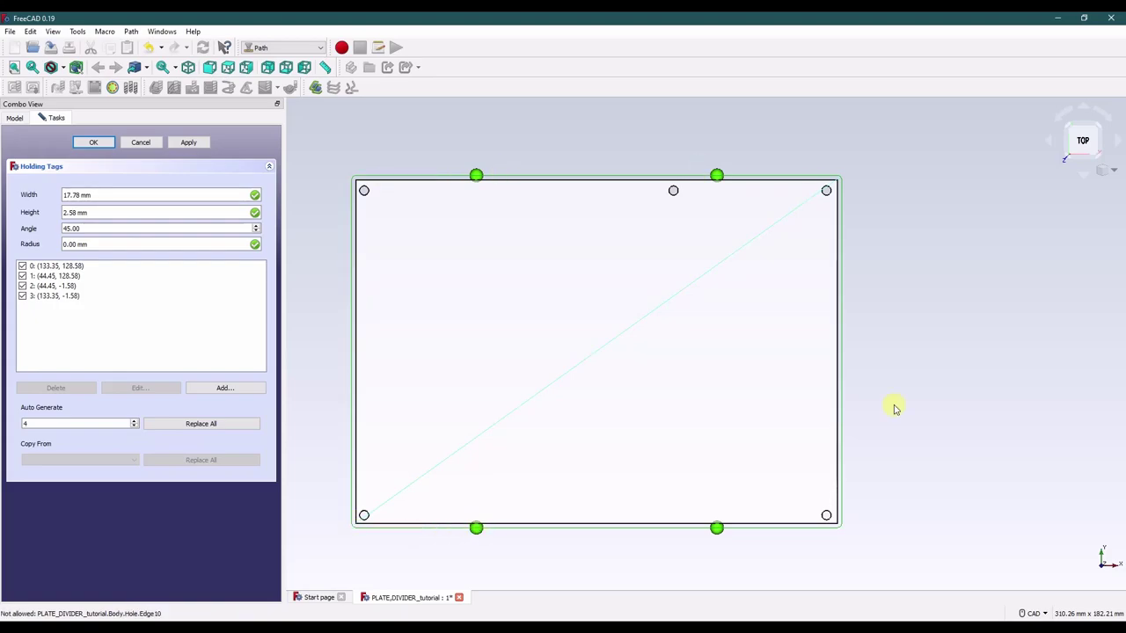
pyautogui.click(1111, 139)
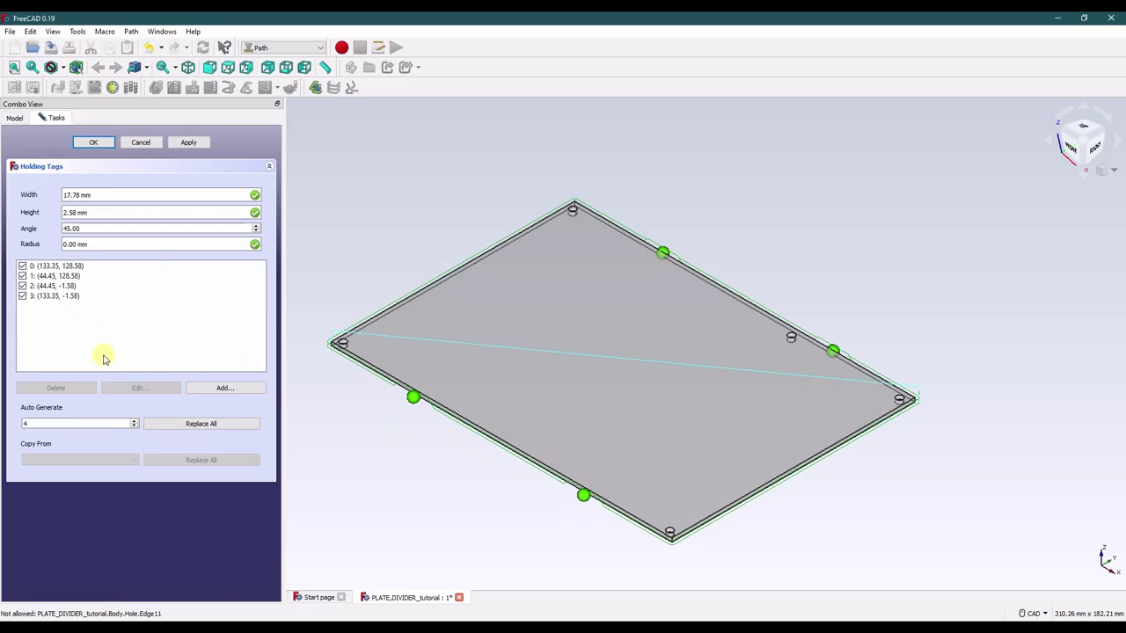
pyautogui.click(134, 424)
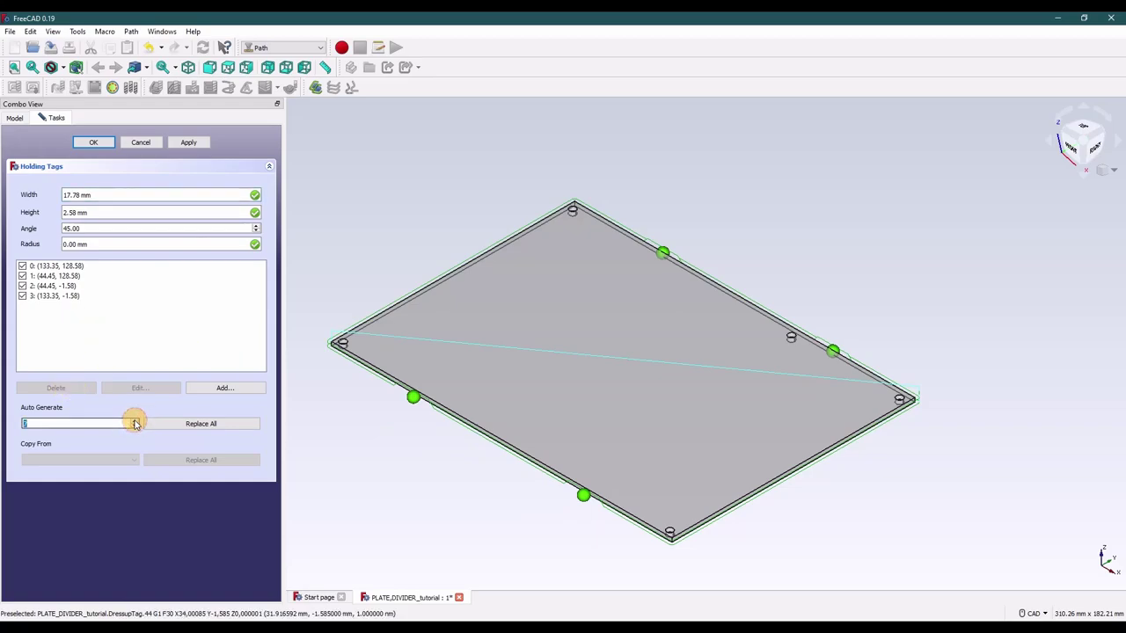
pyautogui.click(135, 422)
pyautogui.click(198, 425)
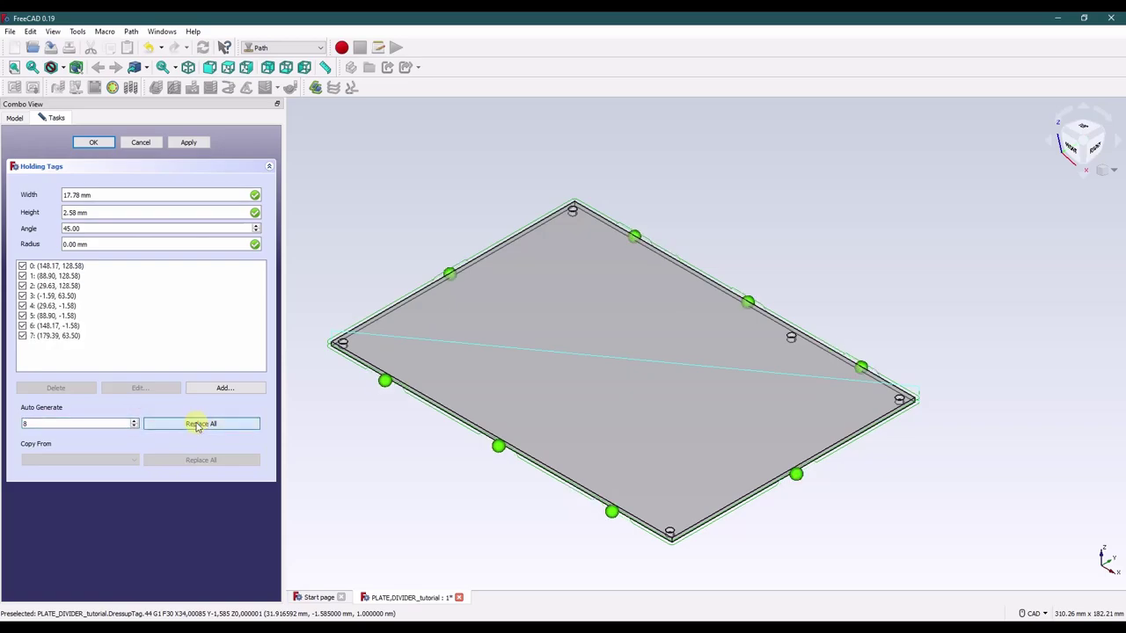
pyautogui.click(135, 427)
pyautogui.click(191, 425)
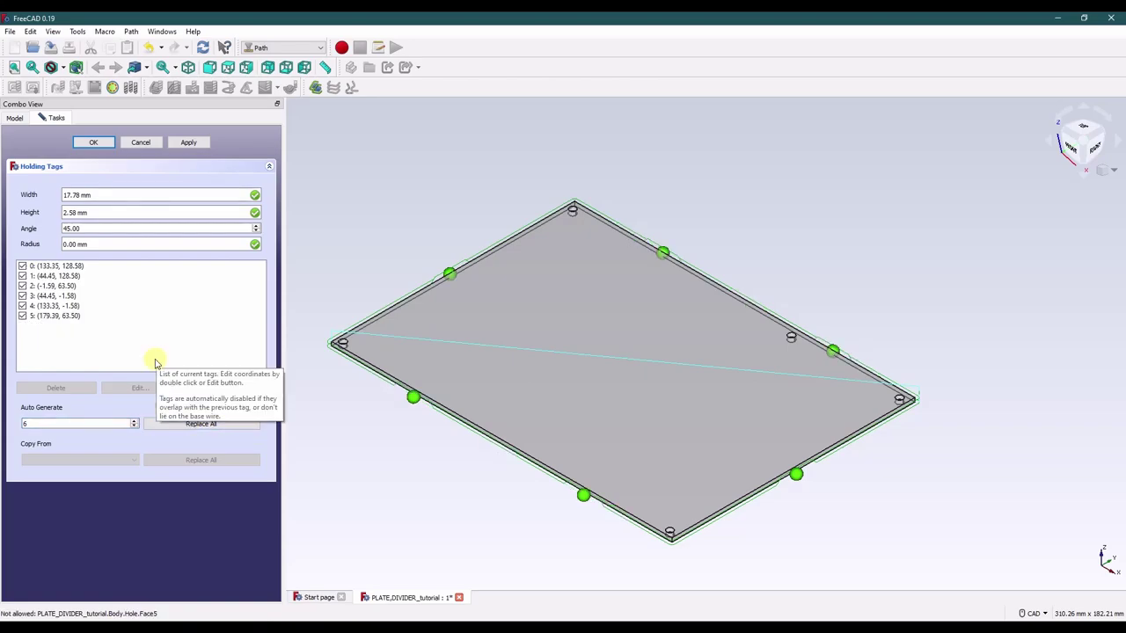
# Set tag width to 6.00 and height to 1 mm, apply, and finish editing.
pyautogui.click(106, 195)
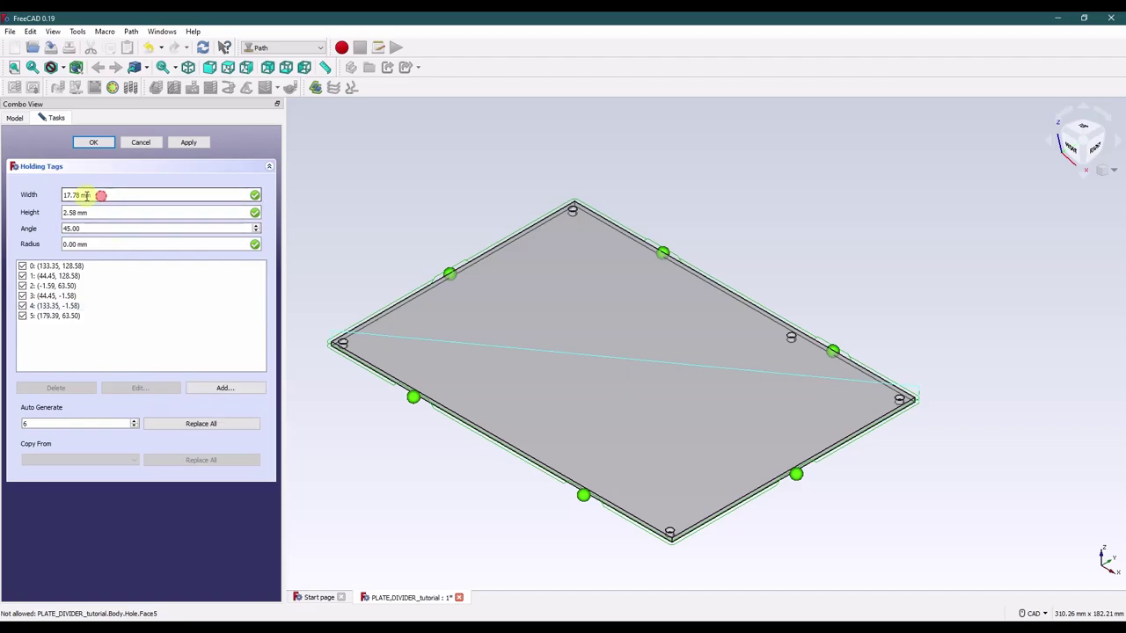
pyautogui.moveTo(86, 194); pyautogui.dragTo(66, 196)
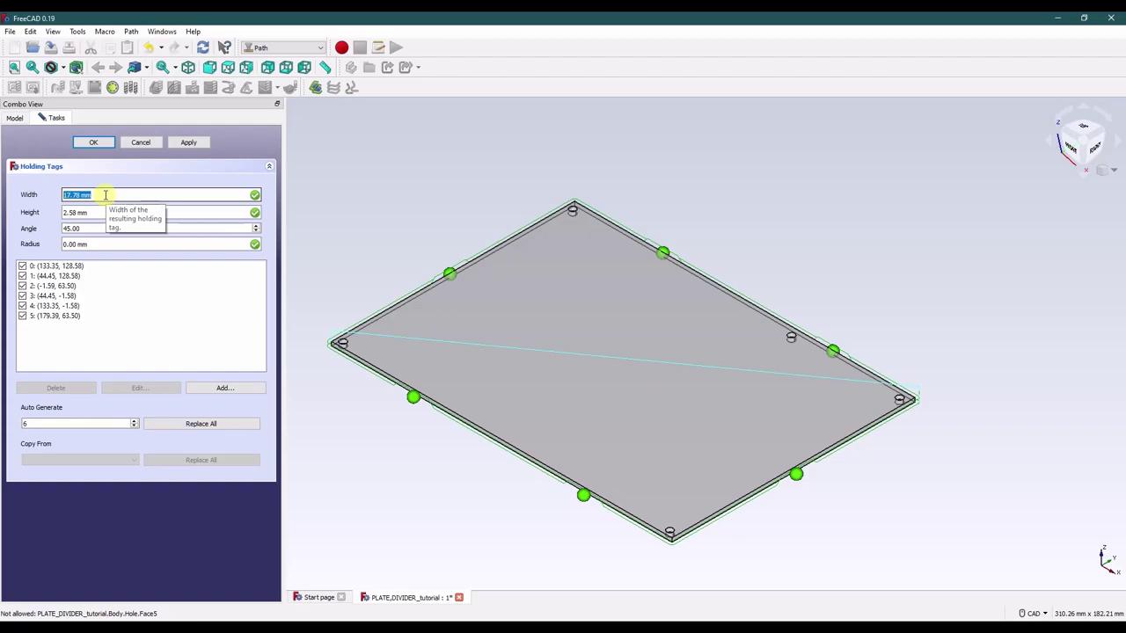
pyautogui.click(101, 212)
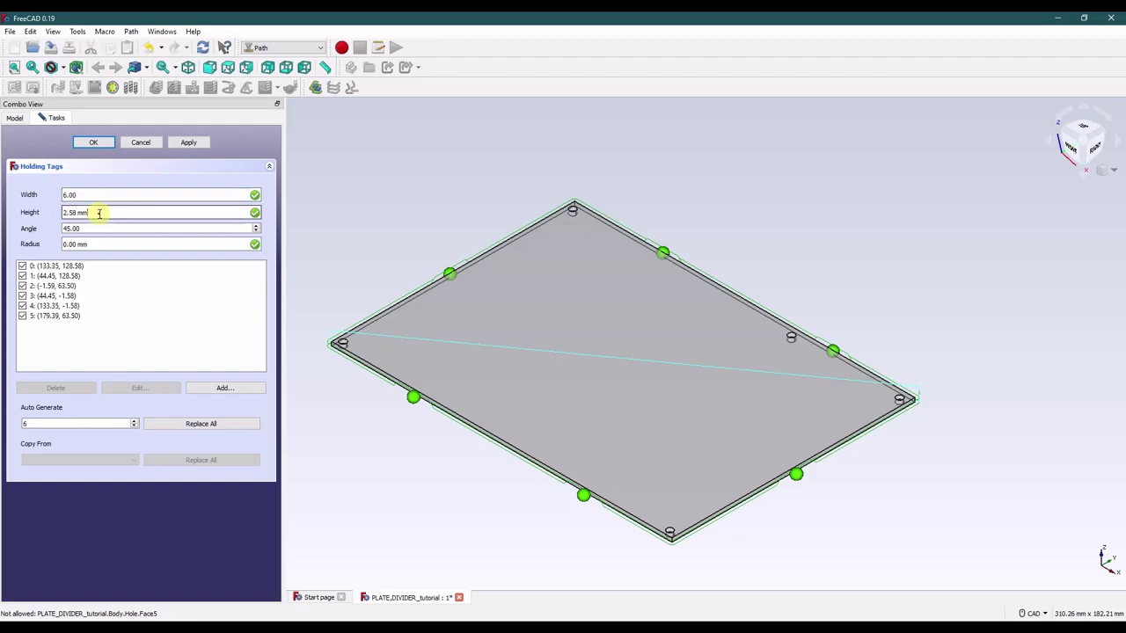
pyautogui.tripleClick(95, 212)
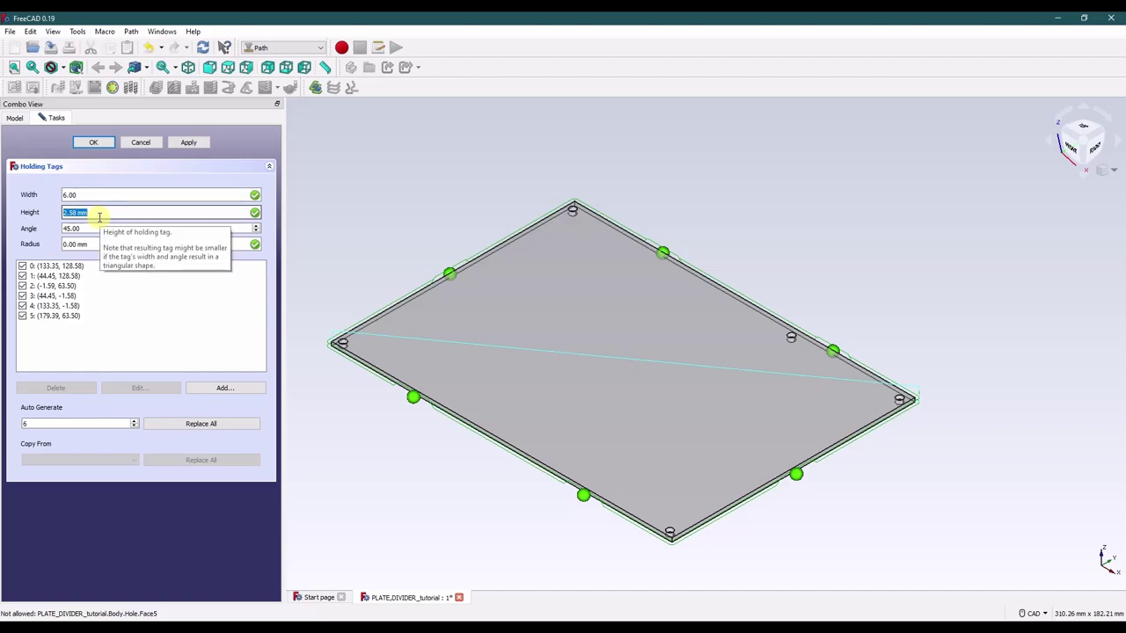
pyautogui.write('1')
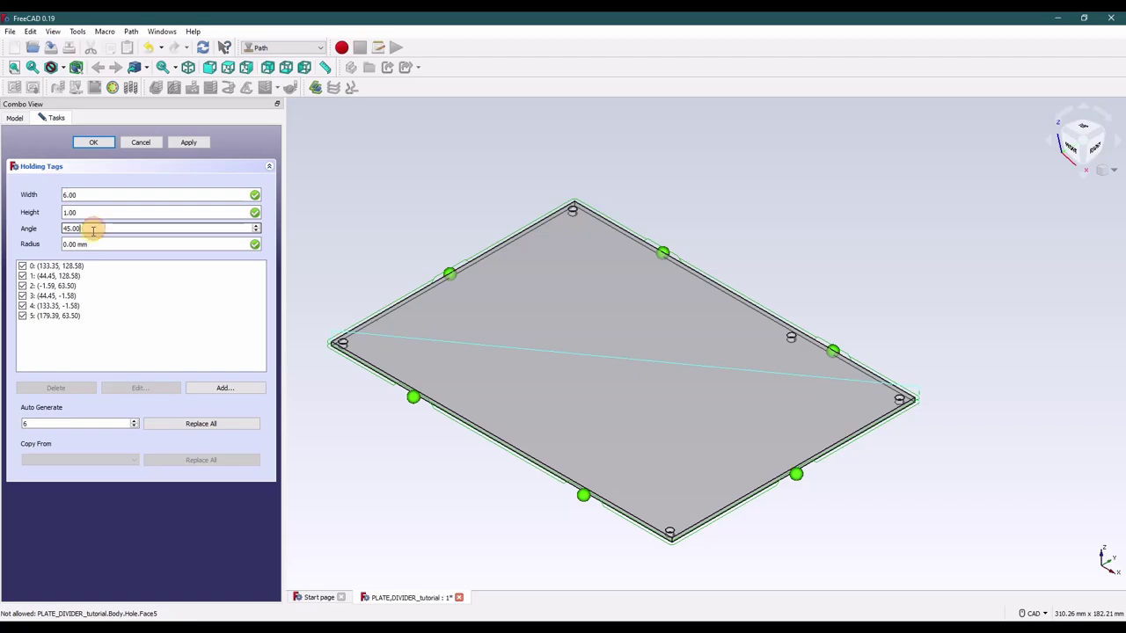
pyautogui.click(101, 229)
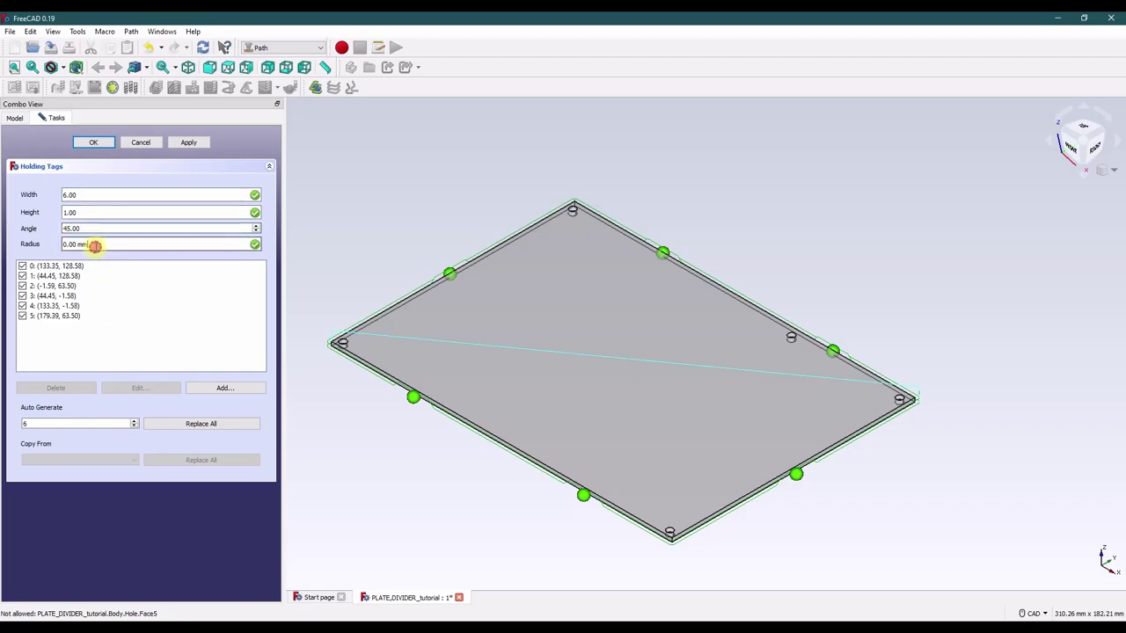
pyautogui.click(179, 142)
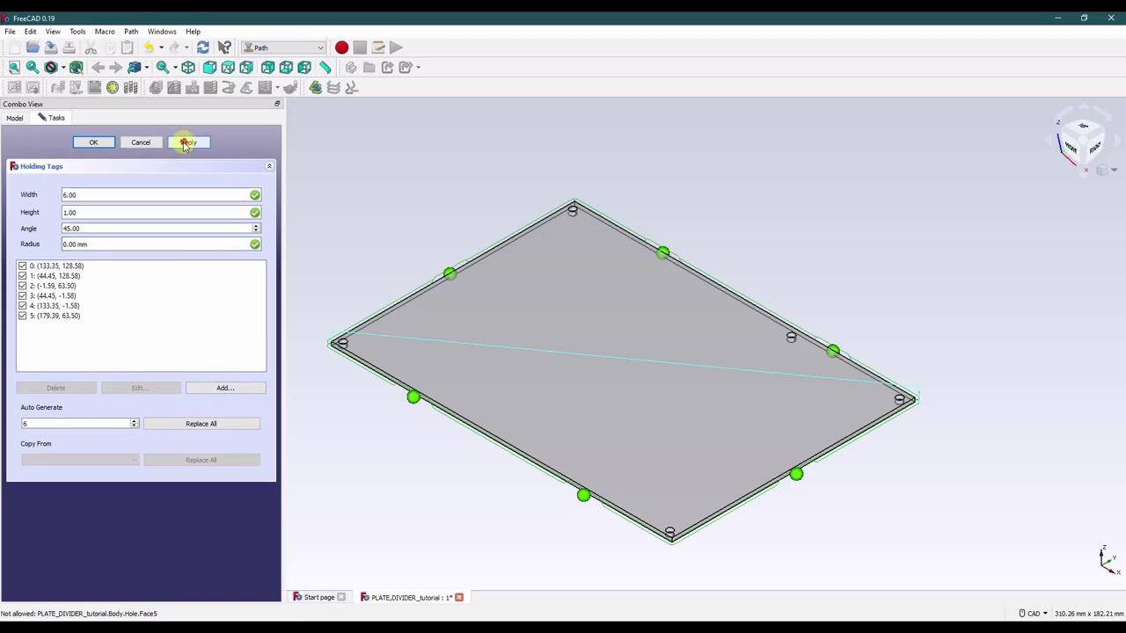
pyautogui.click(96, 144)
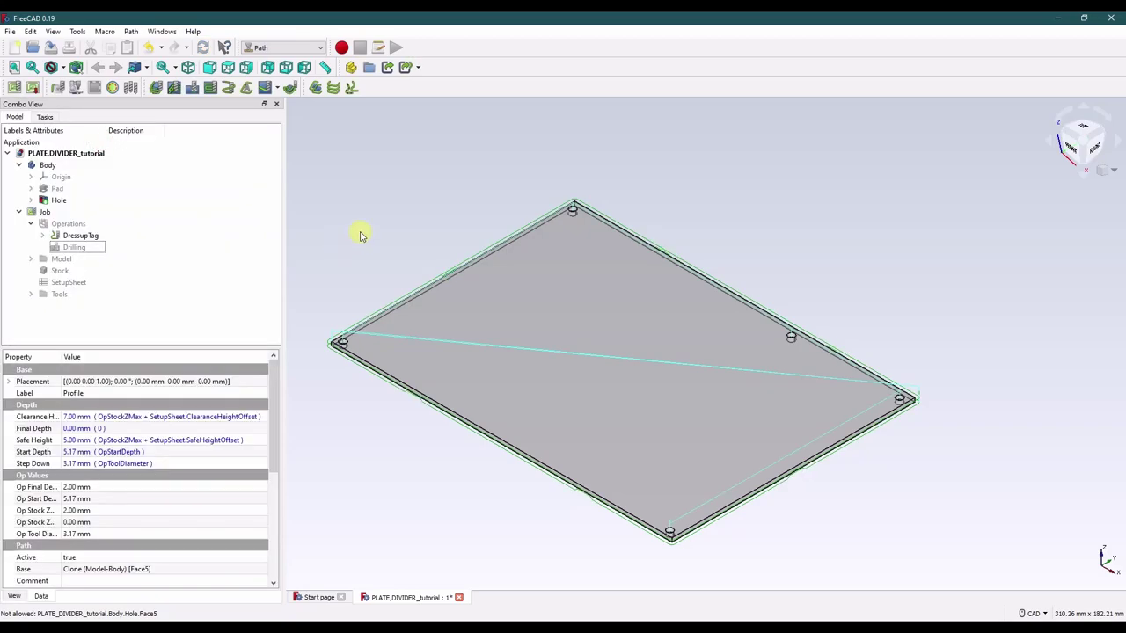
# Start the Path Simulator at a slower playback speed and run the toolpath simulation.
pyautogui.click(42, 236)
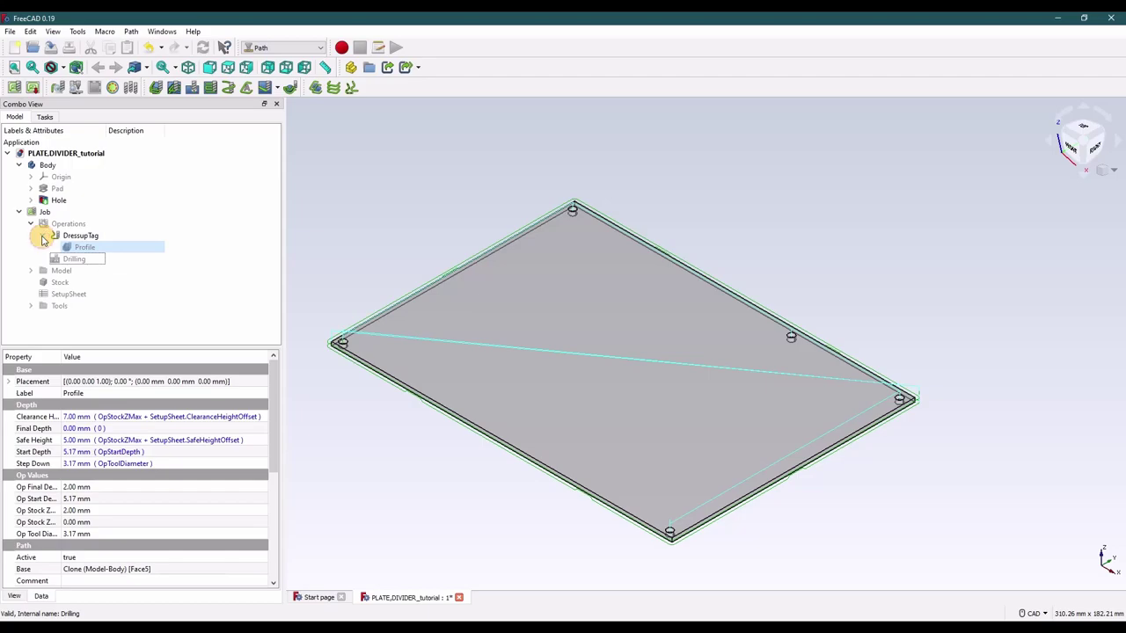
pyautogui.click(41, 235)
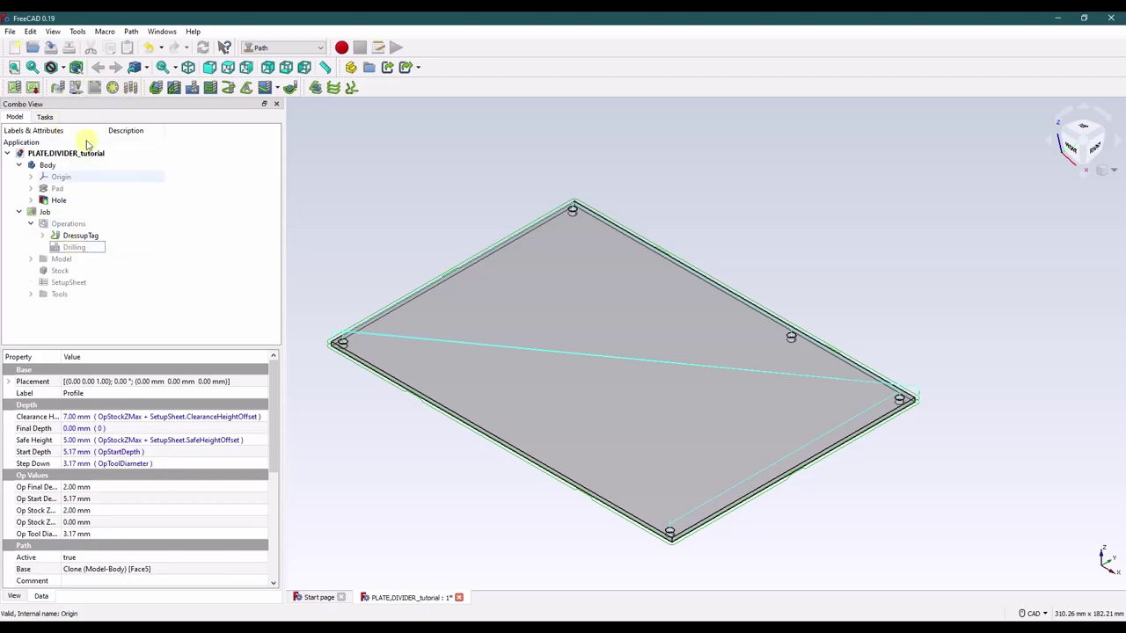
pyautogui.click(79, 89)
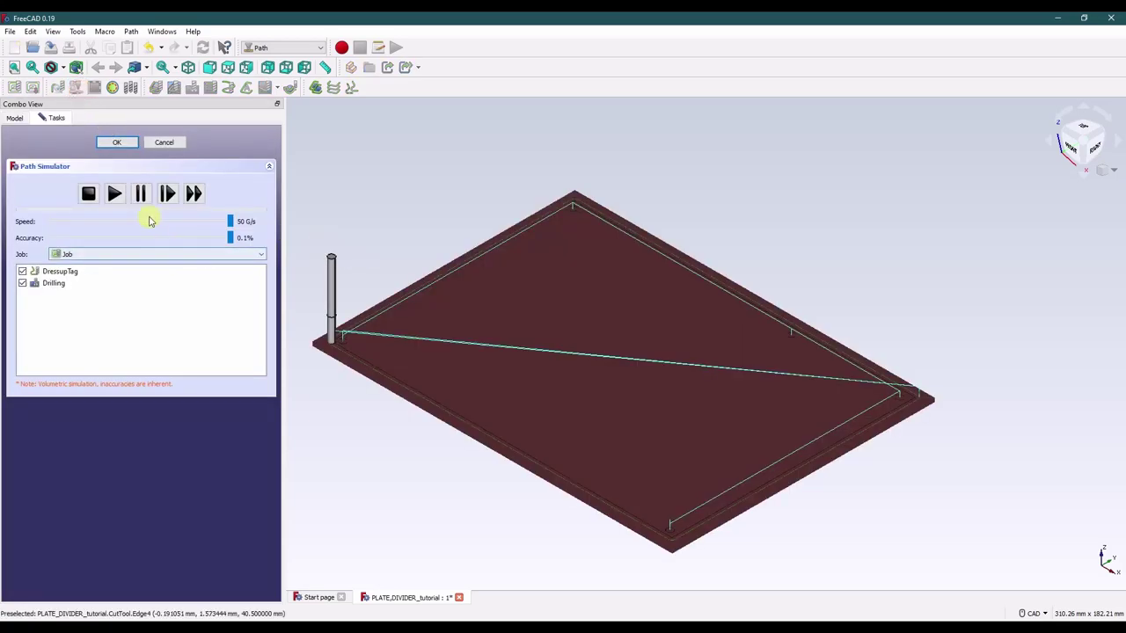
pyautogui.moveTo(170, 233); pyautogui.dragTo(94, 228)
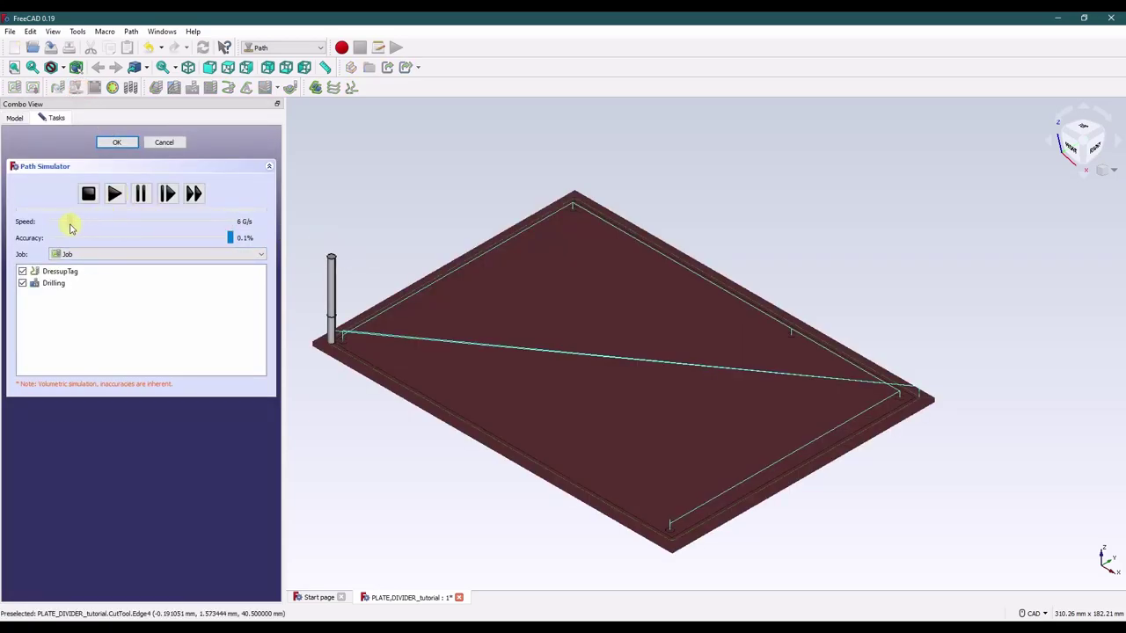
pyautogui.click(115, 193)
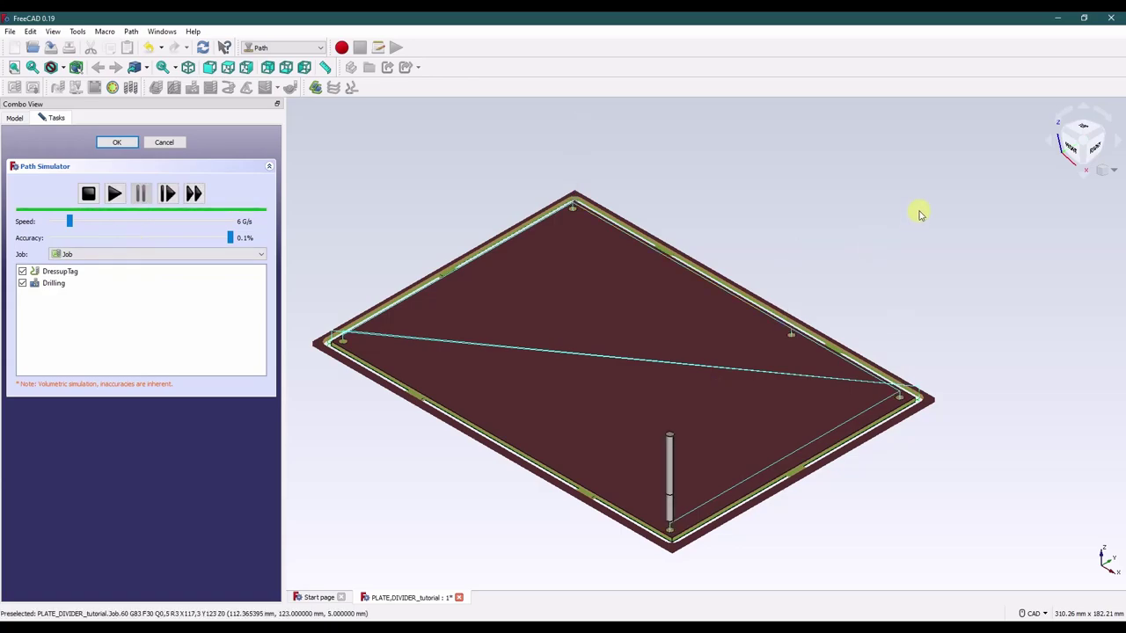
# Inspect the simulated plate's holding tags from top and isometric views, then keep the cut result.
pyautogui.click(1065, 141)
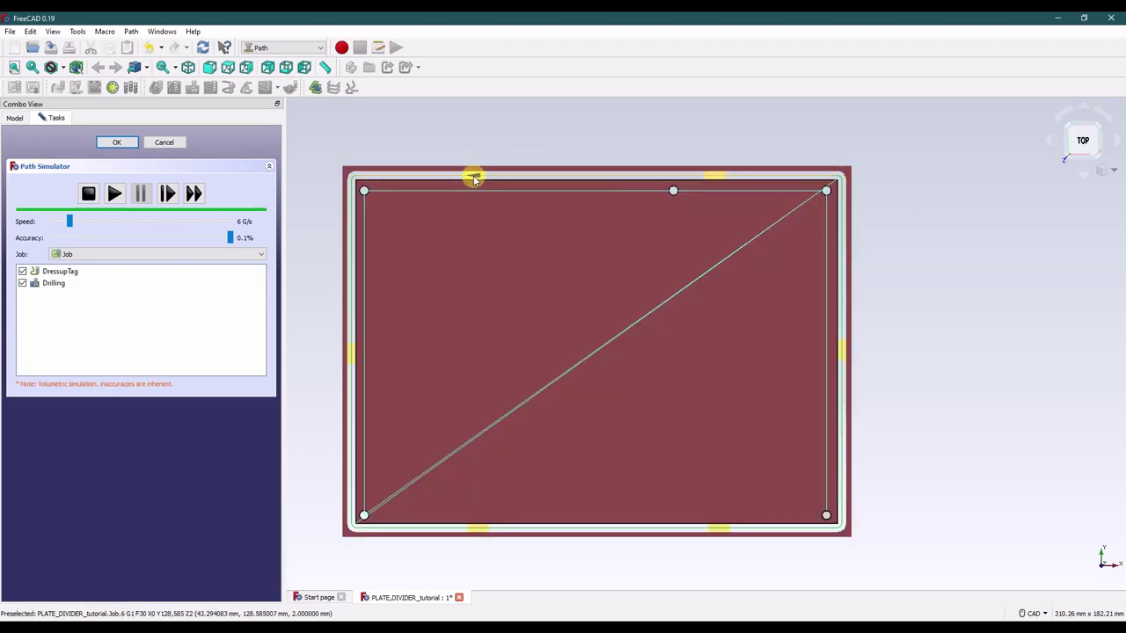
pyautogui.scroll(3, 473, 176)
pyautogui.scroll(1, 479, 181)
pyautogui.moveTo(522, 244); pyautogui.dragTo(483, 186, button='middle')
pyautogui.moveTo(625, 341); pyautogui.dragTo(548, 334, button='middle')
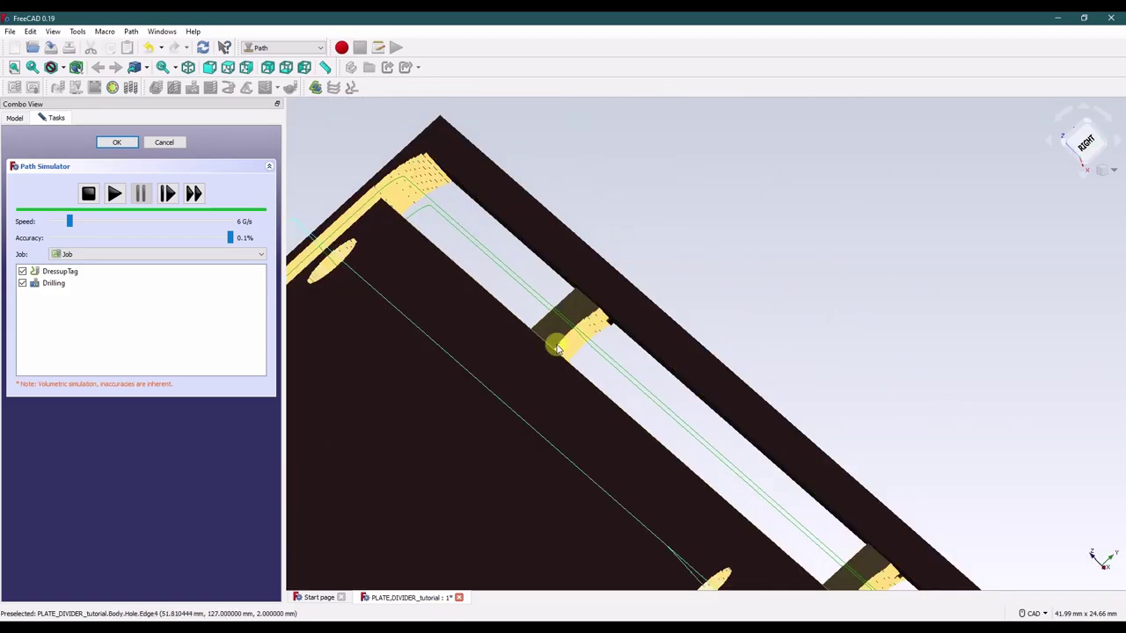
pyautogui.click(1113, 170)
pyautogui.click(1082, 202)
pyautogui.scroll(-8, 704, 302)
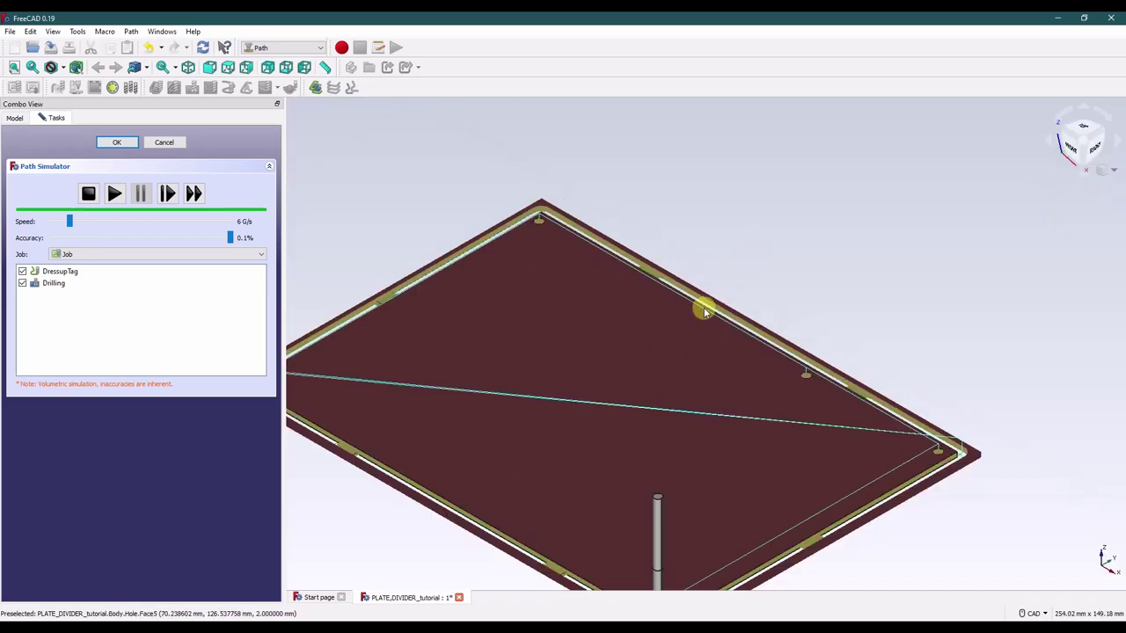
pyautogui.scroll(2, 654, 302)
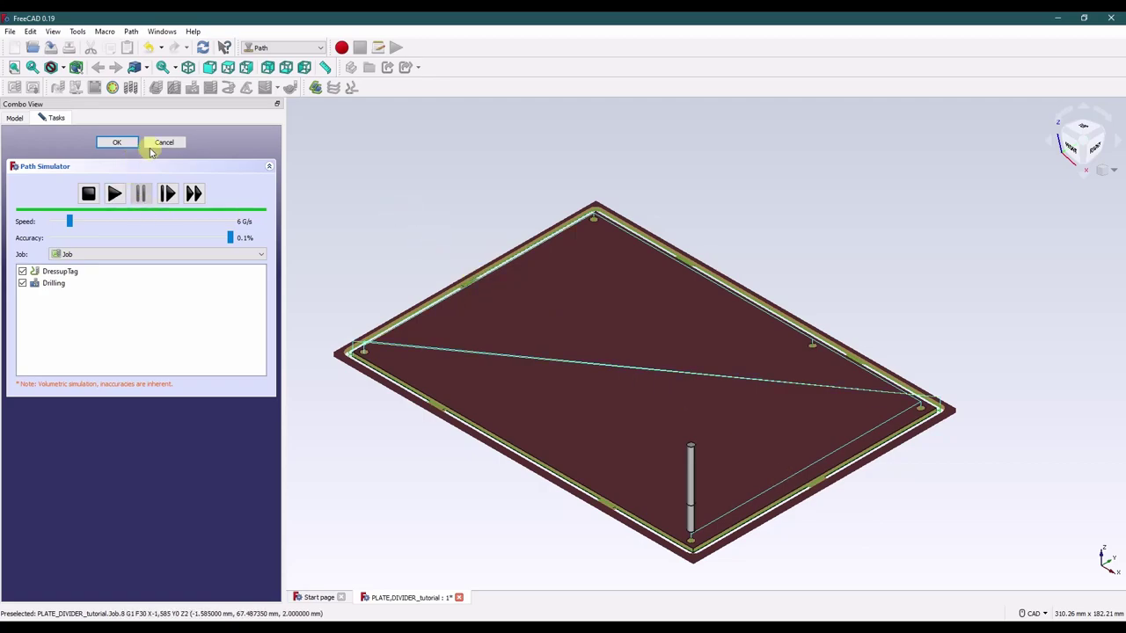
pyautogui.click(119, 143)
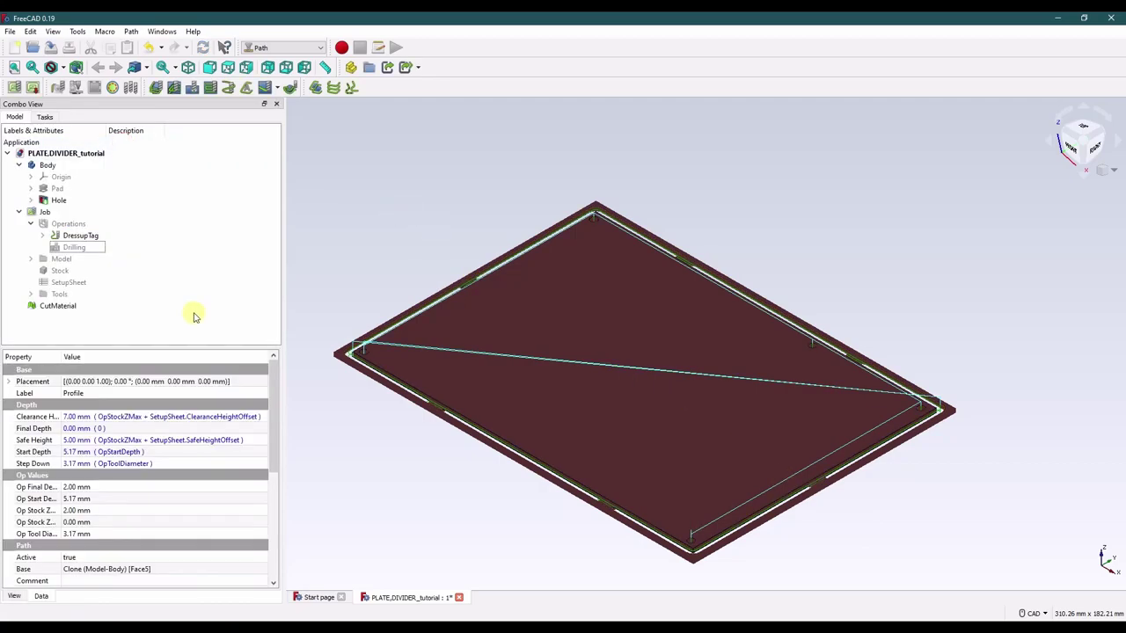
# Hide the CutMaterial result and select the Job for post-processing.
pyautogui.click(54, 307)
pyautogui.press('space')
pyautogui.click(323, 246)
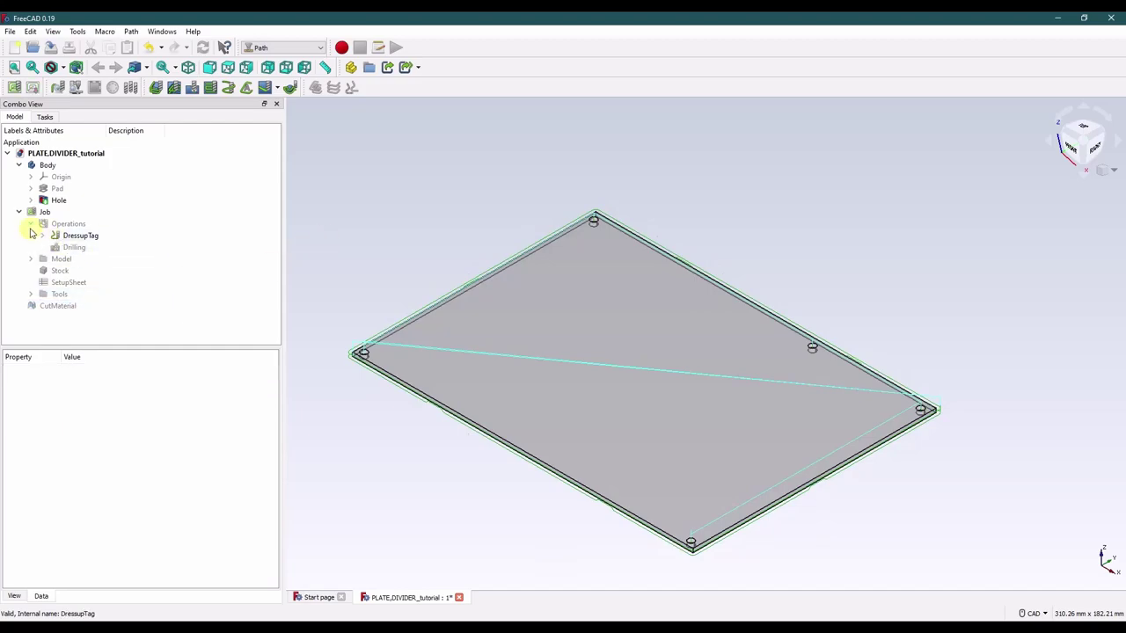
pyautogui.click(32, 225)
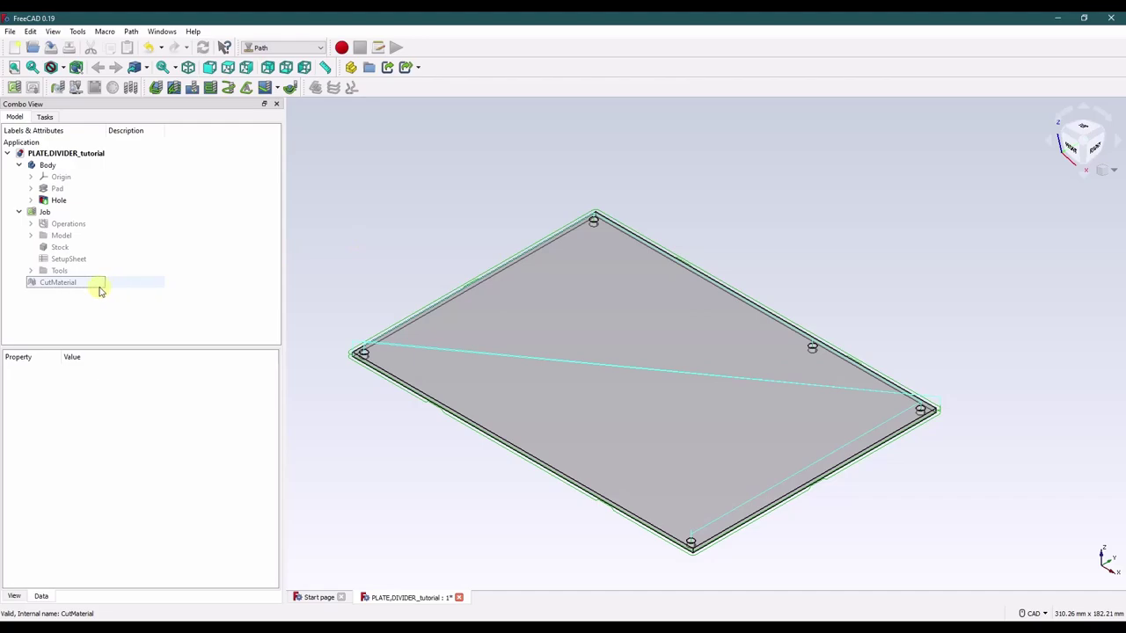
pyautogui.click(31, 226)
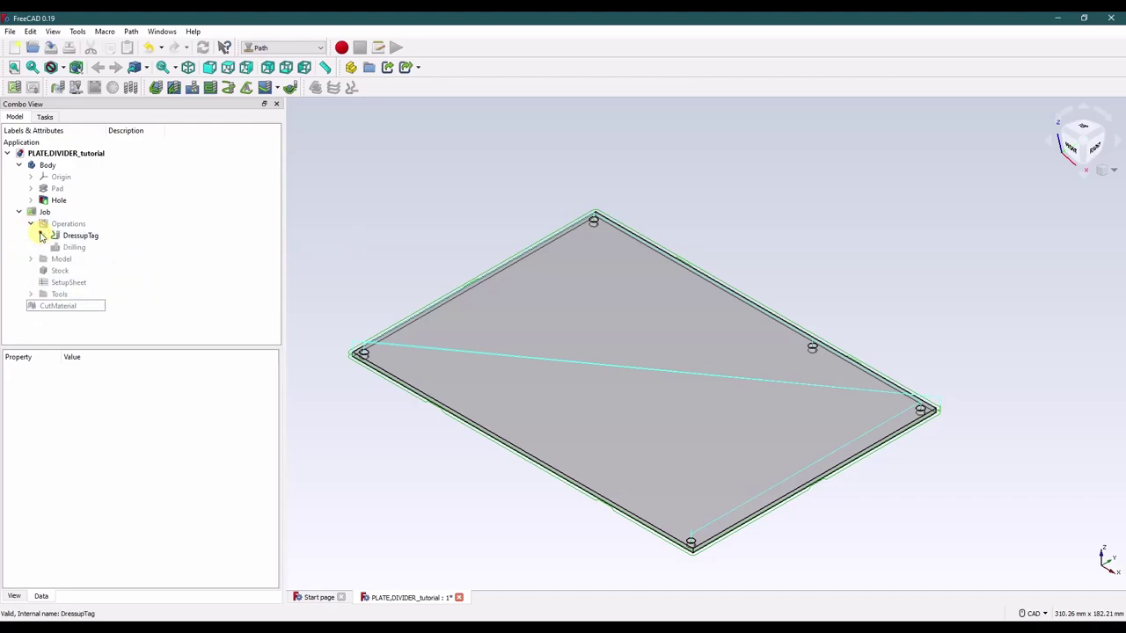
pyautogui.click(30, 224)
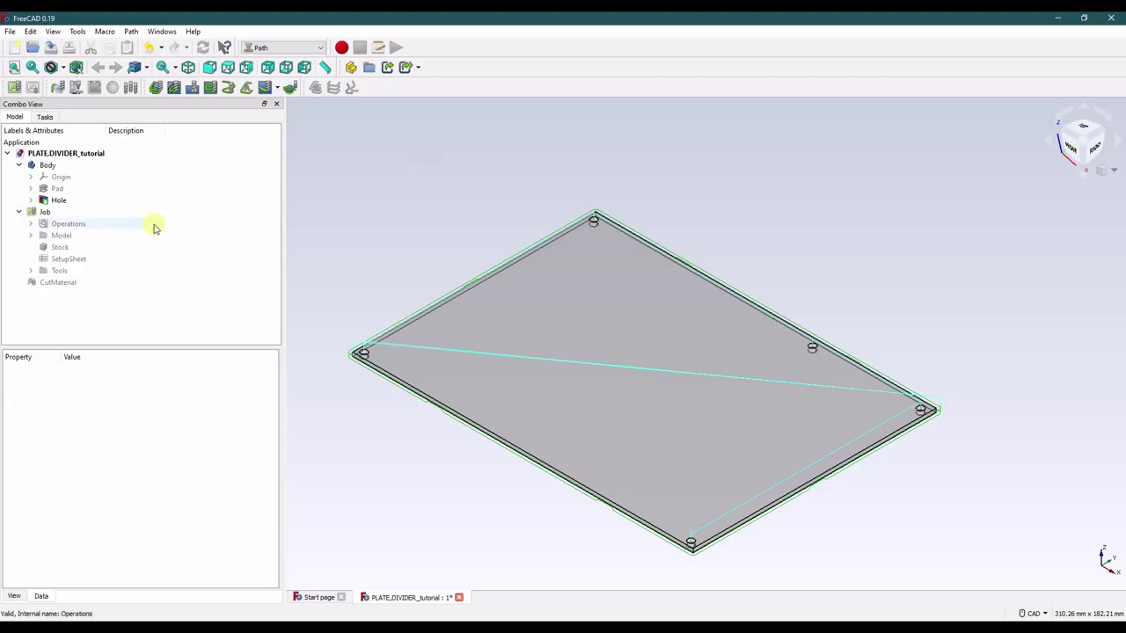
pyautogui.click(45, 214)
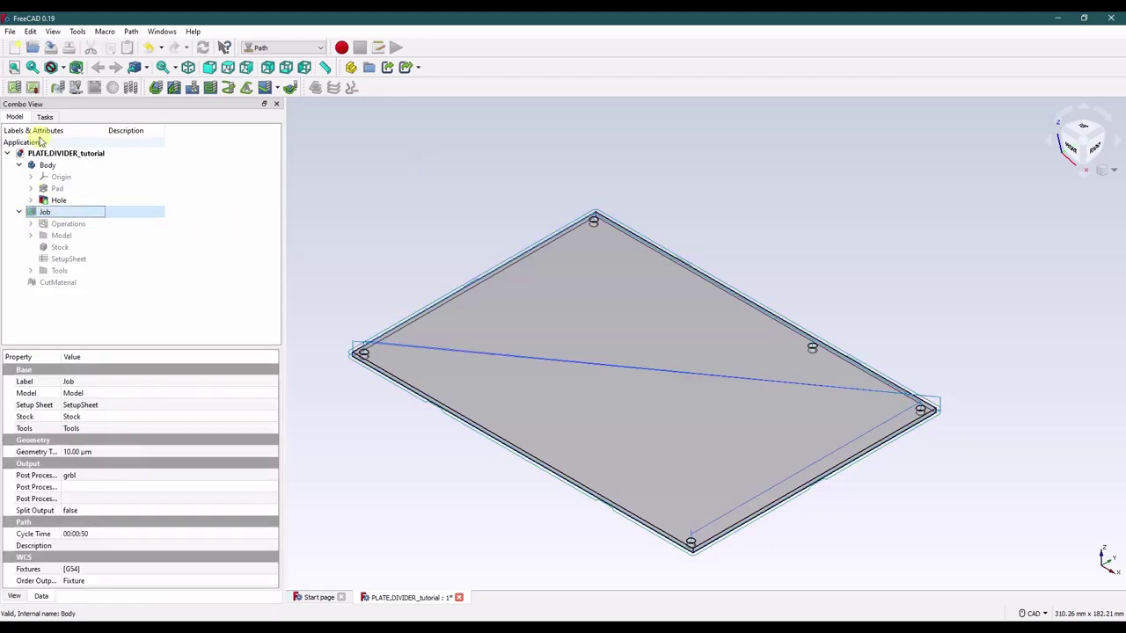
# Post-process the Job to 'DIVIDER PLATE JOB1.nc' and close the G-code preview.
pyautogui.click(35, 89)
pyautogui.moveTo(245, 33); pyautogui.dragTo(368, 92)
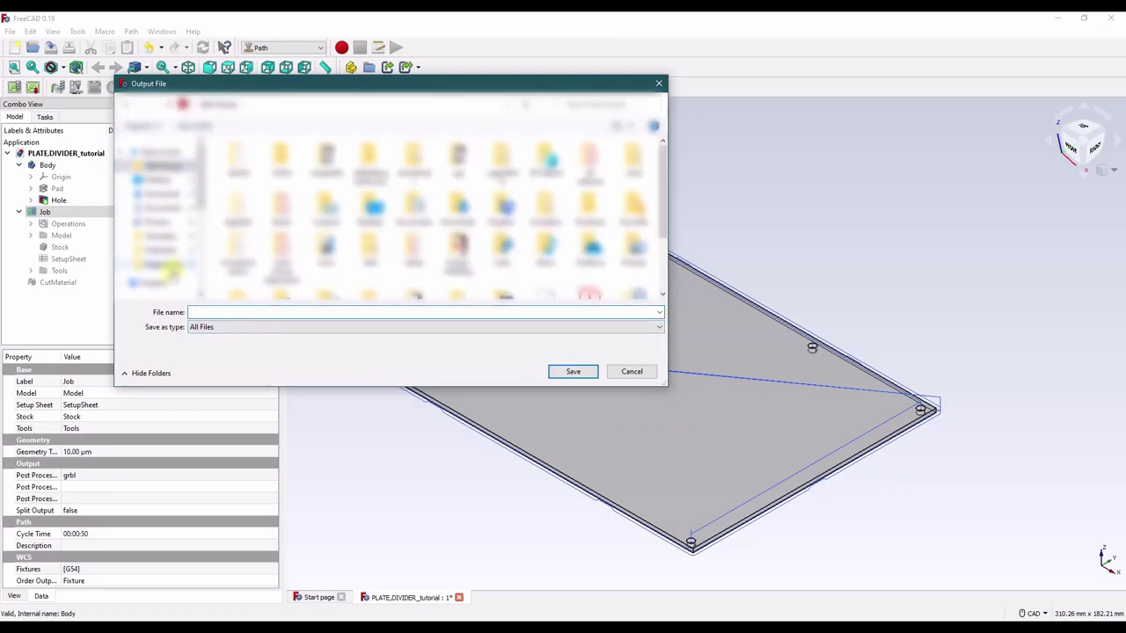
pyautogui.scroll(-3, 172, 271)
pyautogui.click(226, 327)
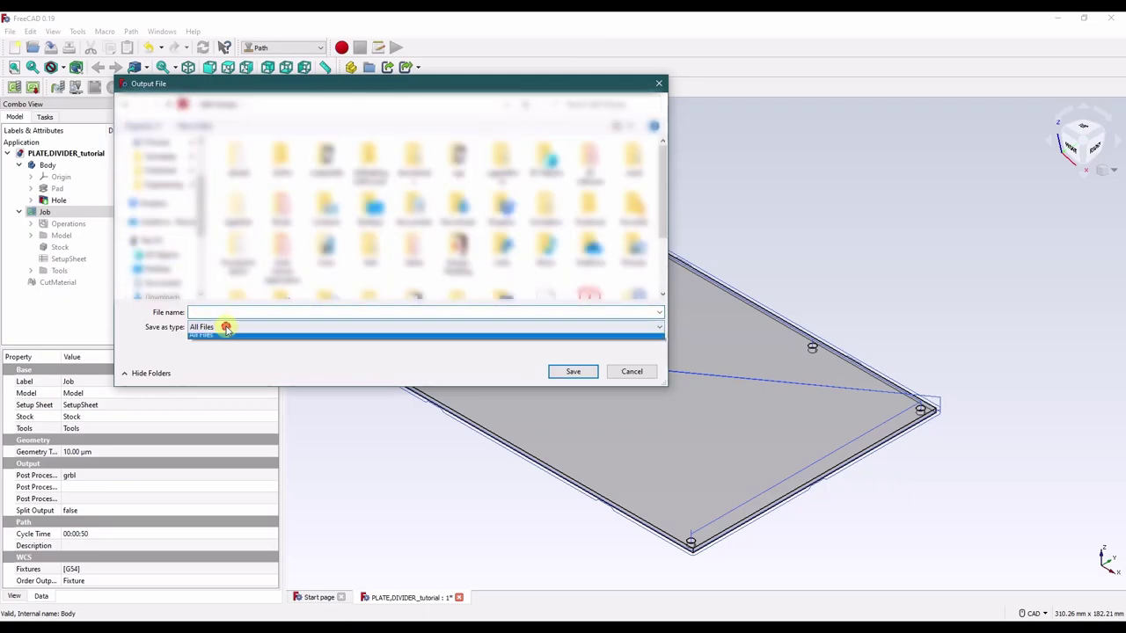
pyautogui.click(228, 312)
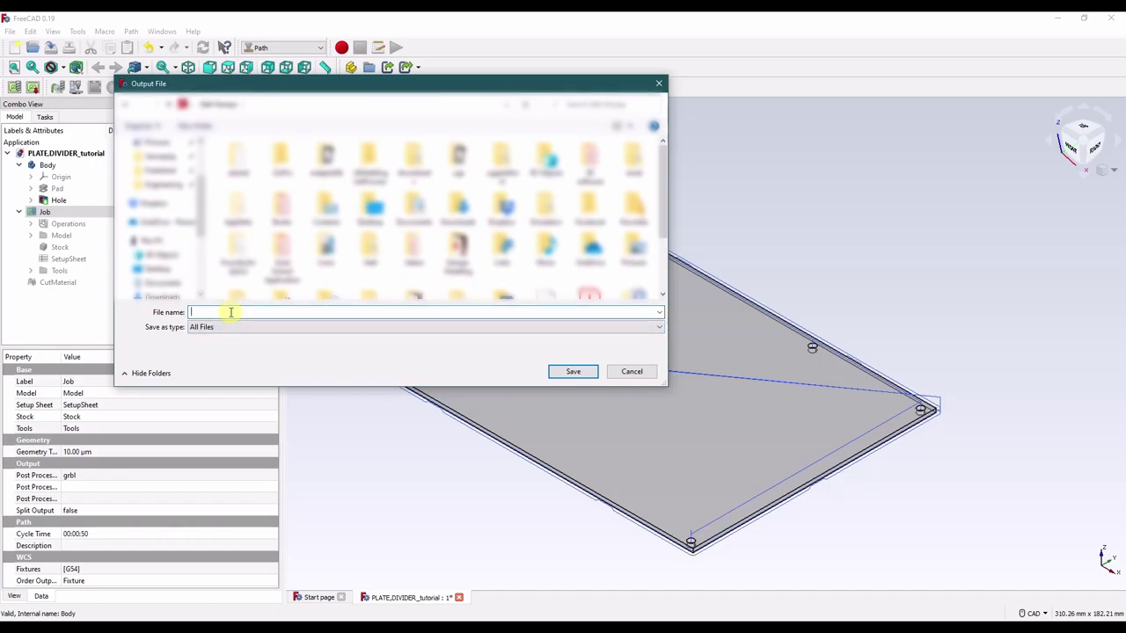
pyautogui.write('PLA')
pyautogui.press('BackSpace')
pyautogui.press('BackSpace')
pyautogui.write('DIVI')
pyautogui.write('.nc')
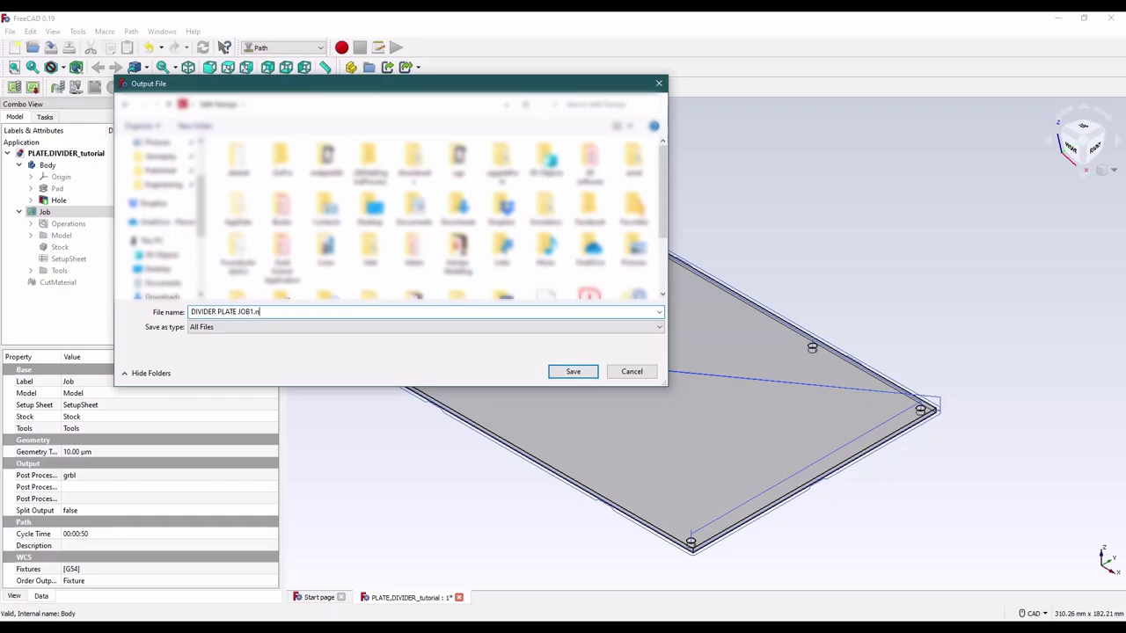
pyautogui.click(574, 371)
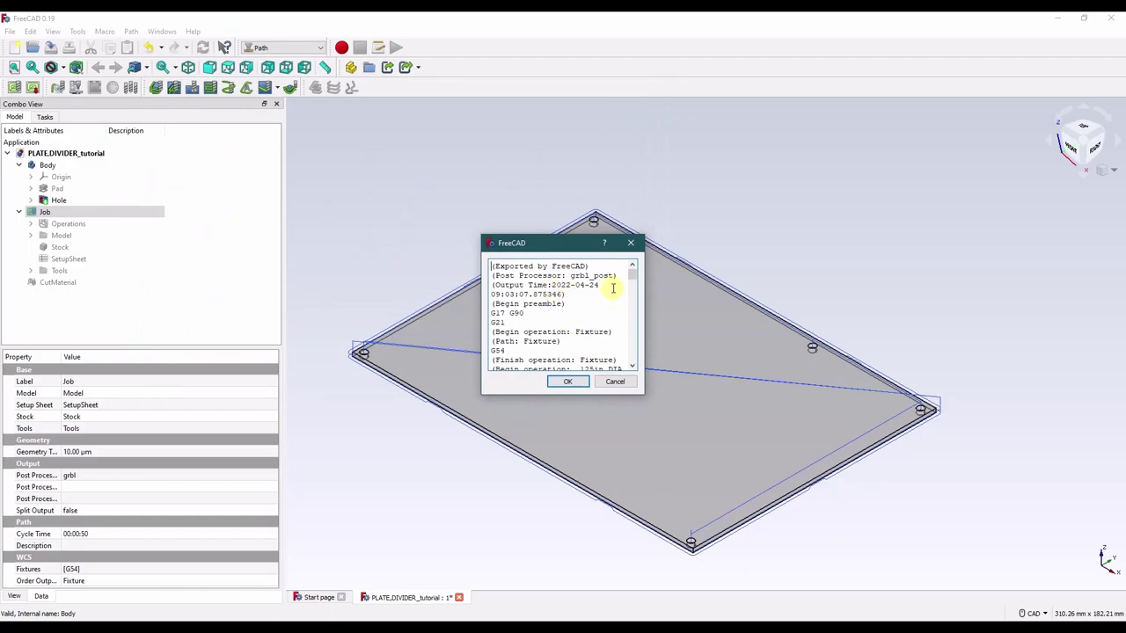
pyautogui.moveTo(635, 280)
pyautogui.mouseDown()
pyautogui.moveTo(640, 310)
pyautogui.moveTo(644, 262)
pyautogui.mouseUp()
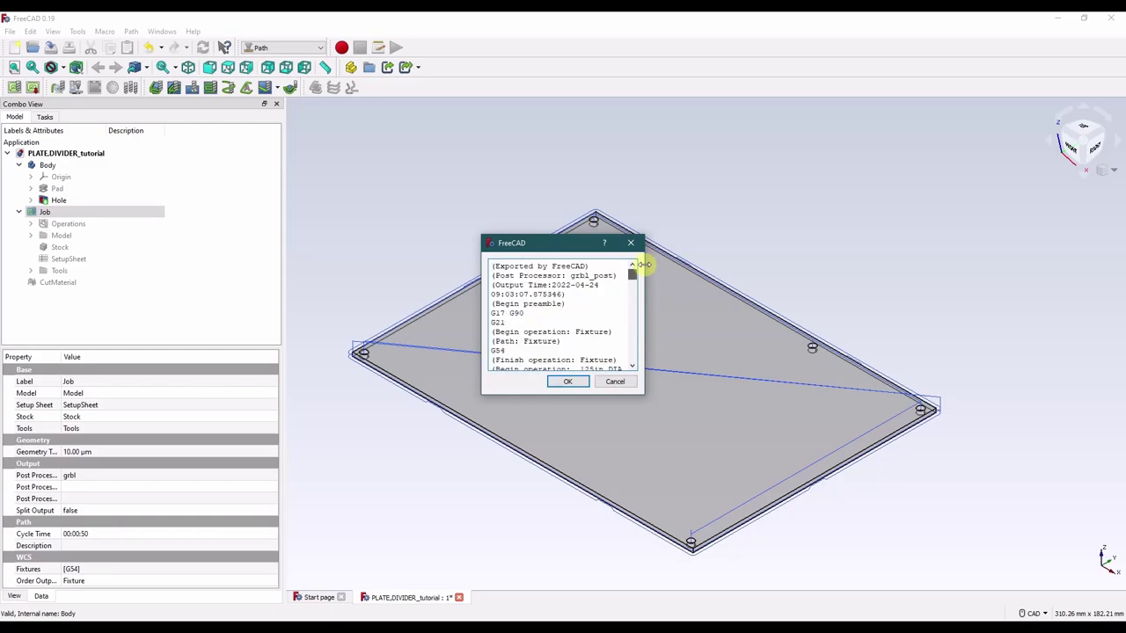
pyautogui.click(570, 381)
pyautogui.click(367, 248)
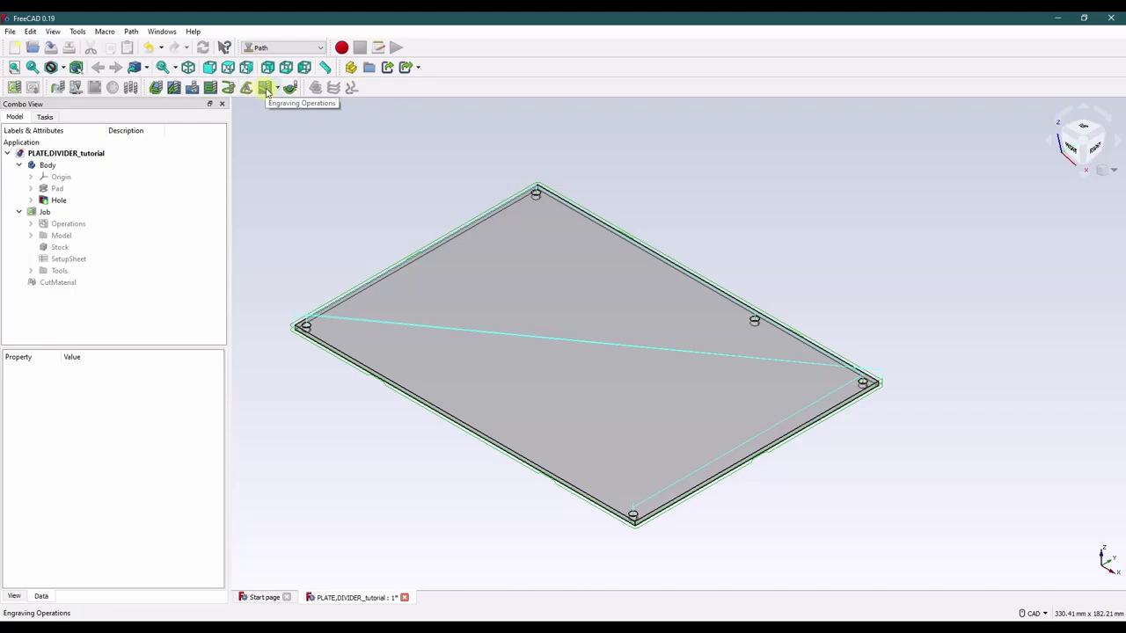
pyautogui.click(277, 89)
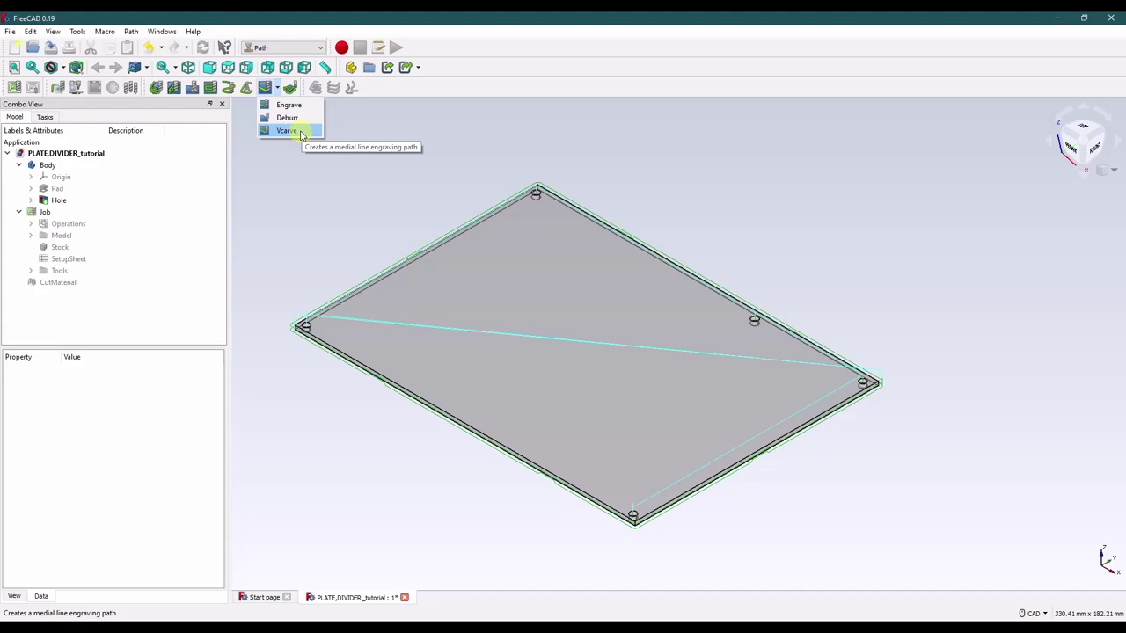
pyautogui.click(346, 184)
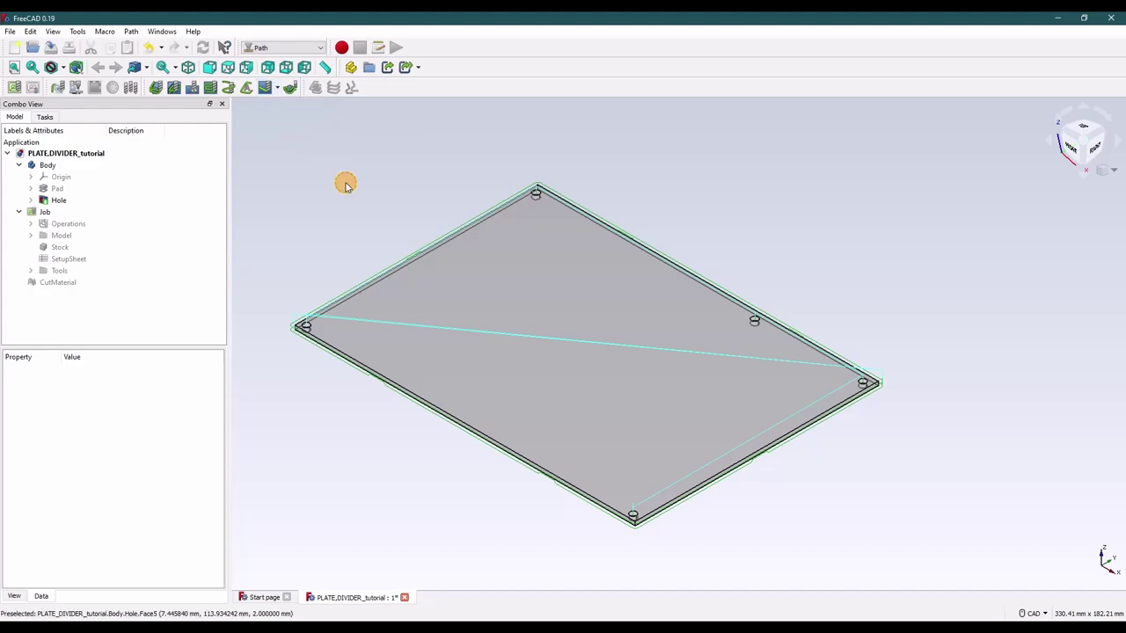